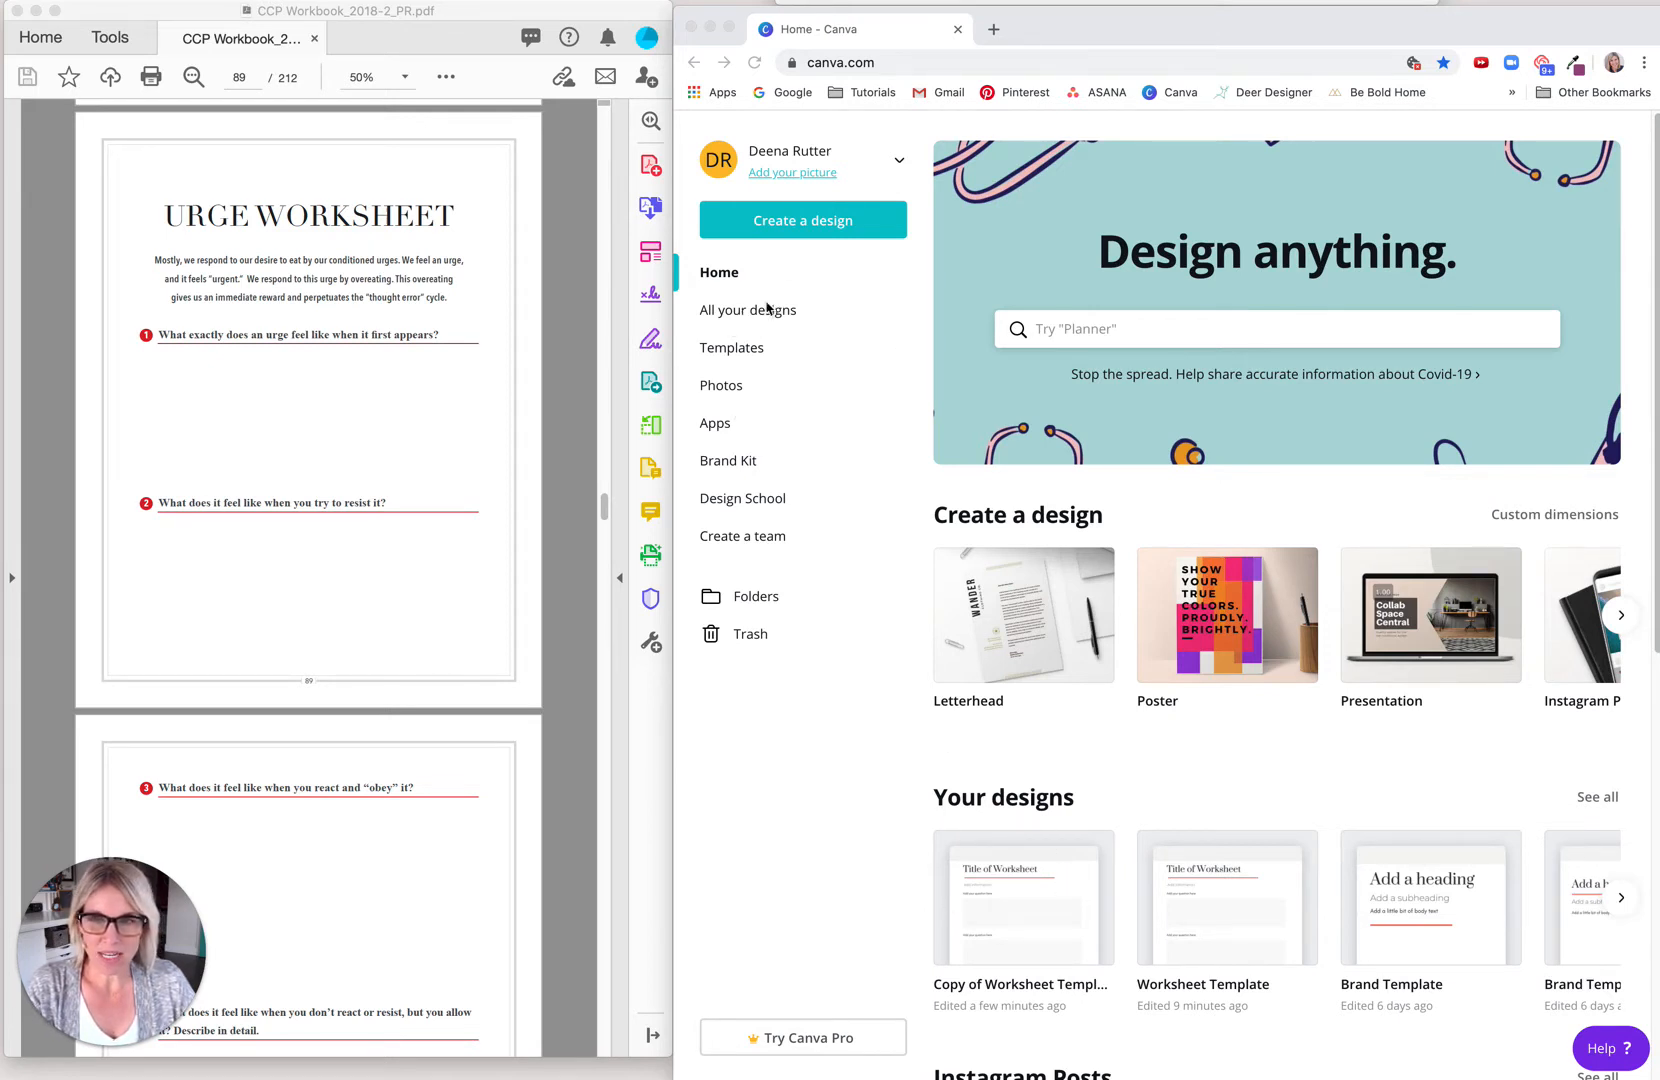
Step: Make a copy of the Worksheet Template design from the list of all designs
left_click(765, 317)
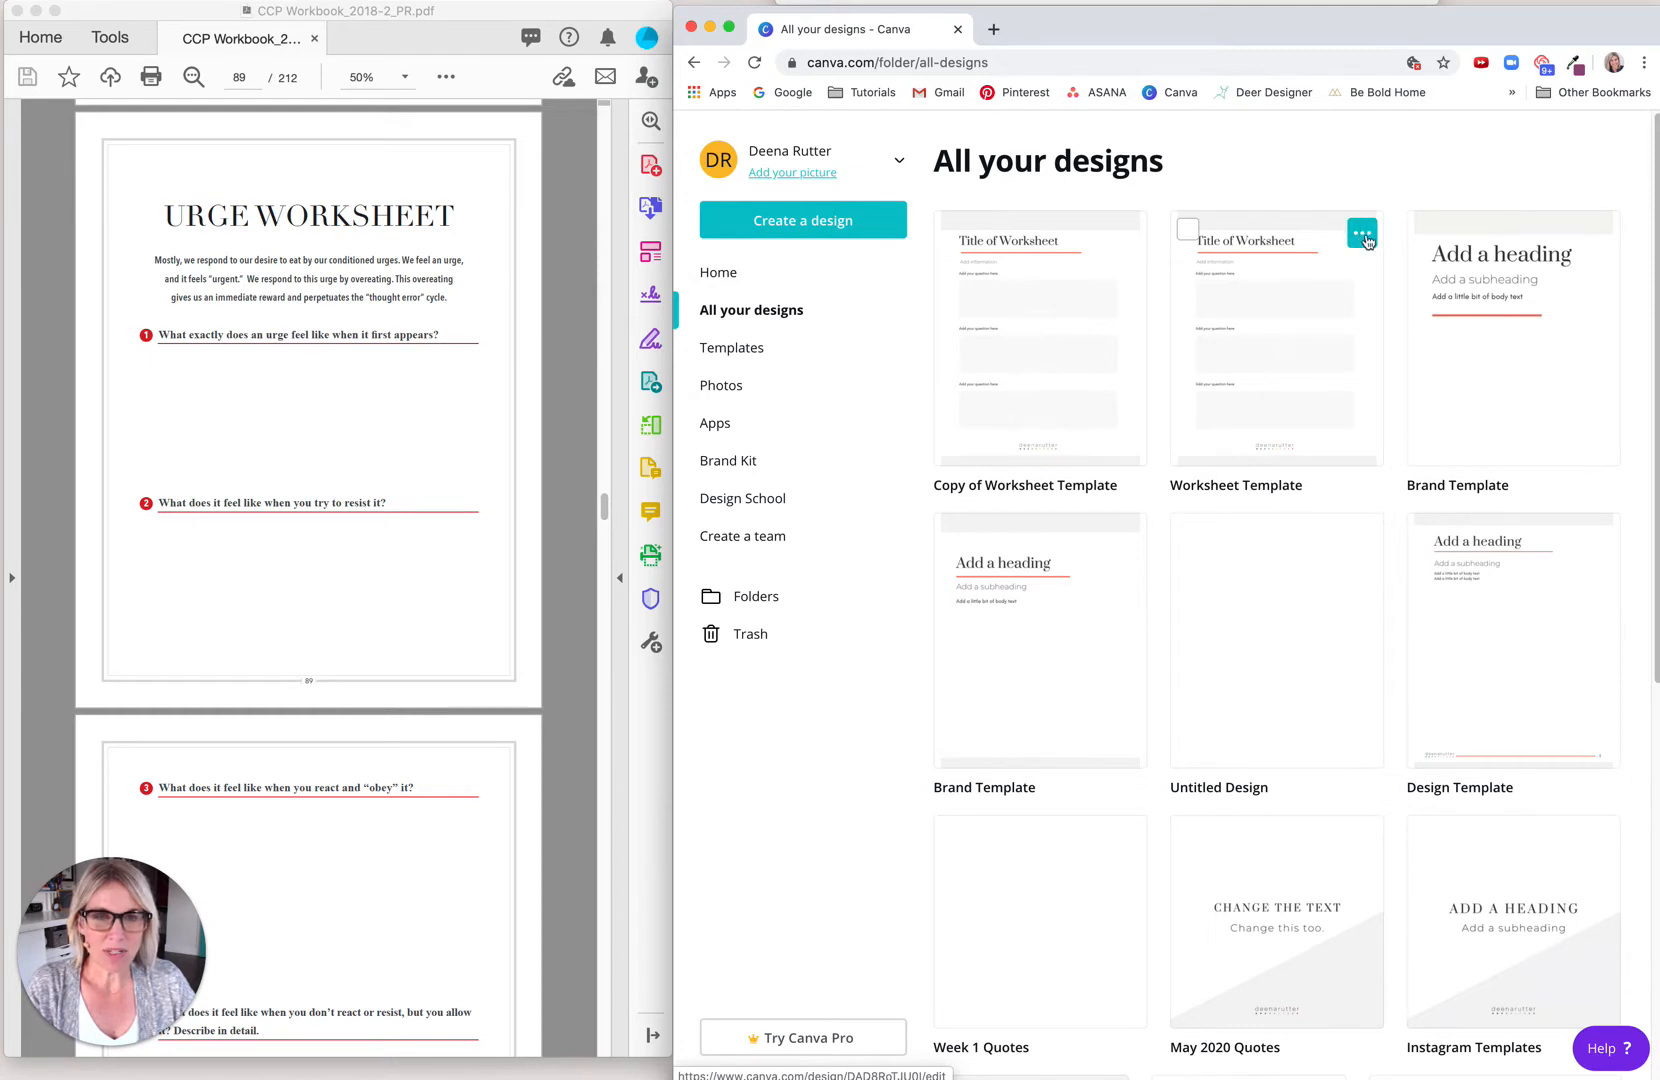
left_click(1361, 236)
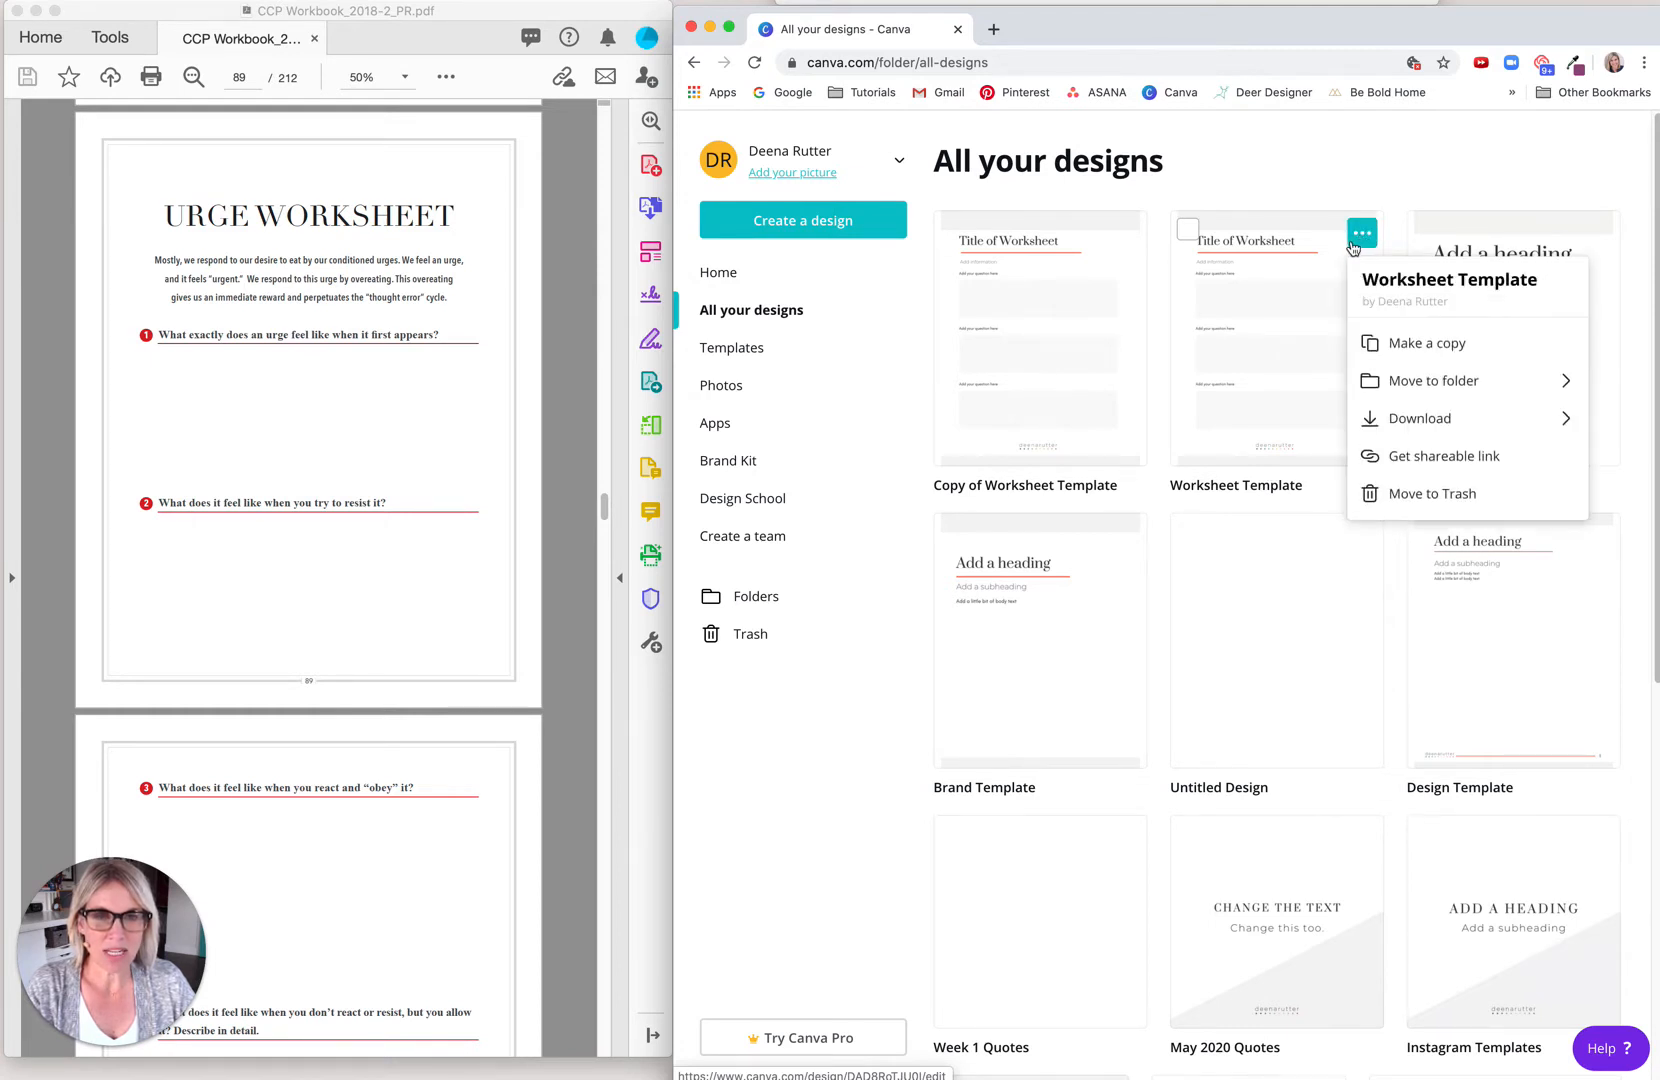
left_click(1415, 345)
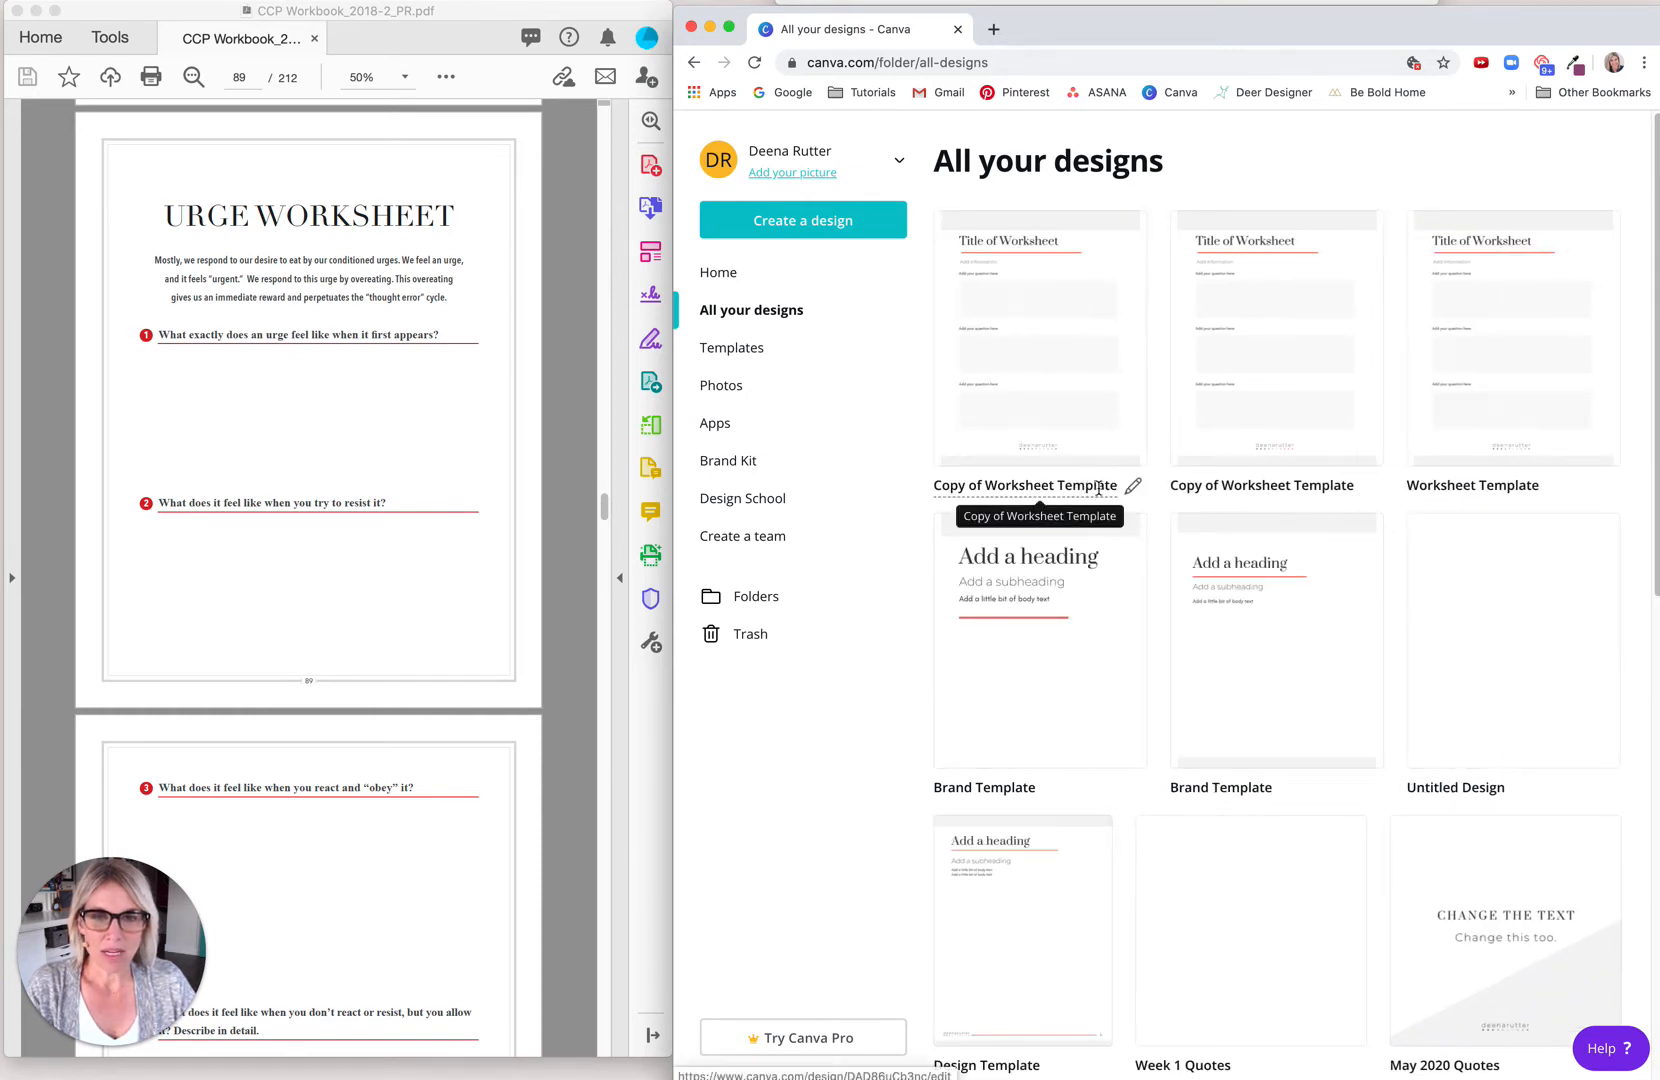
Step: Rename the new worksheet copy as "Worksheet Template with Lines"
left_click(992, 488)
left_click(980, 488)
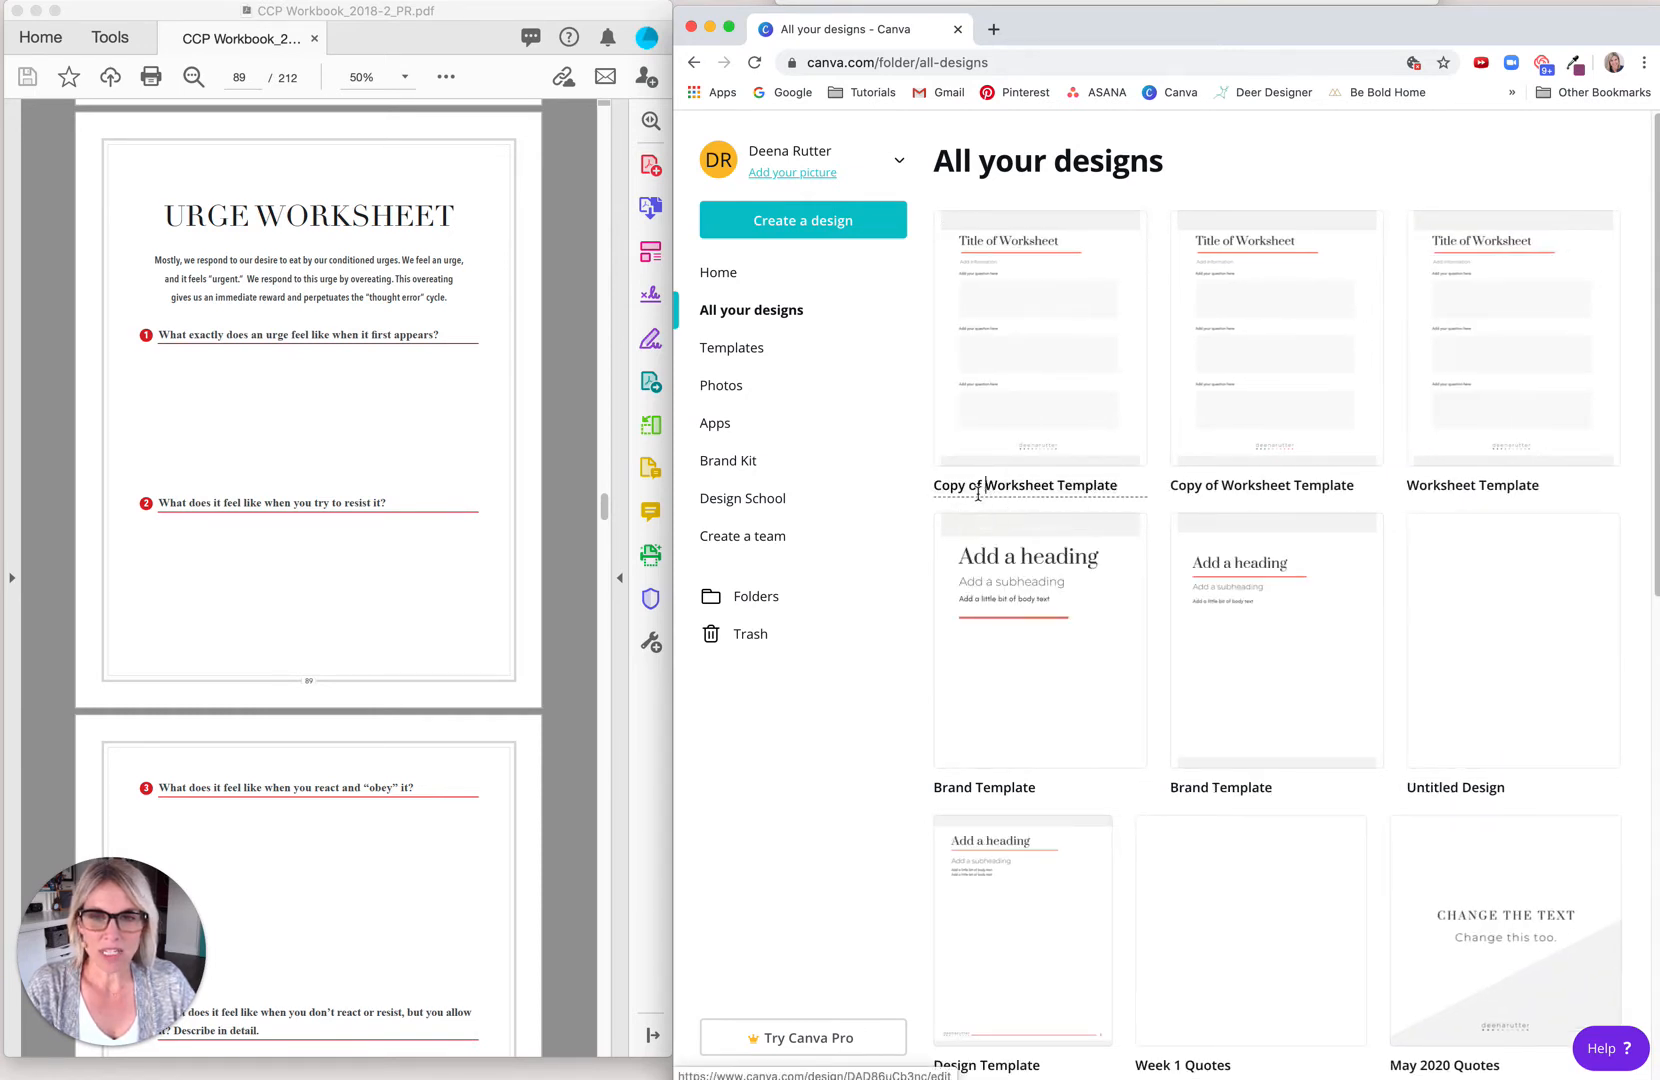
left_click_drag(972, 485, 878, 486)
key("BackSpace")
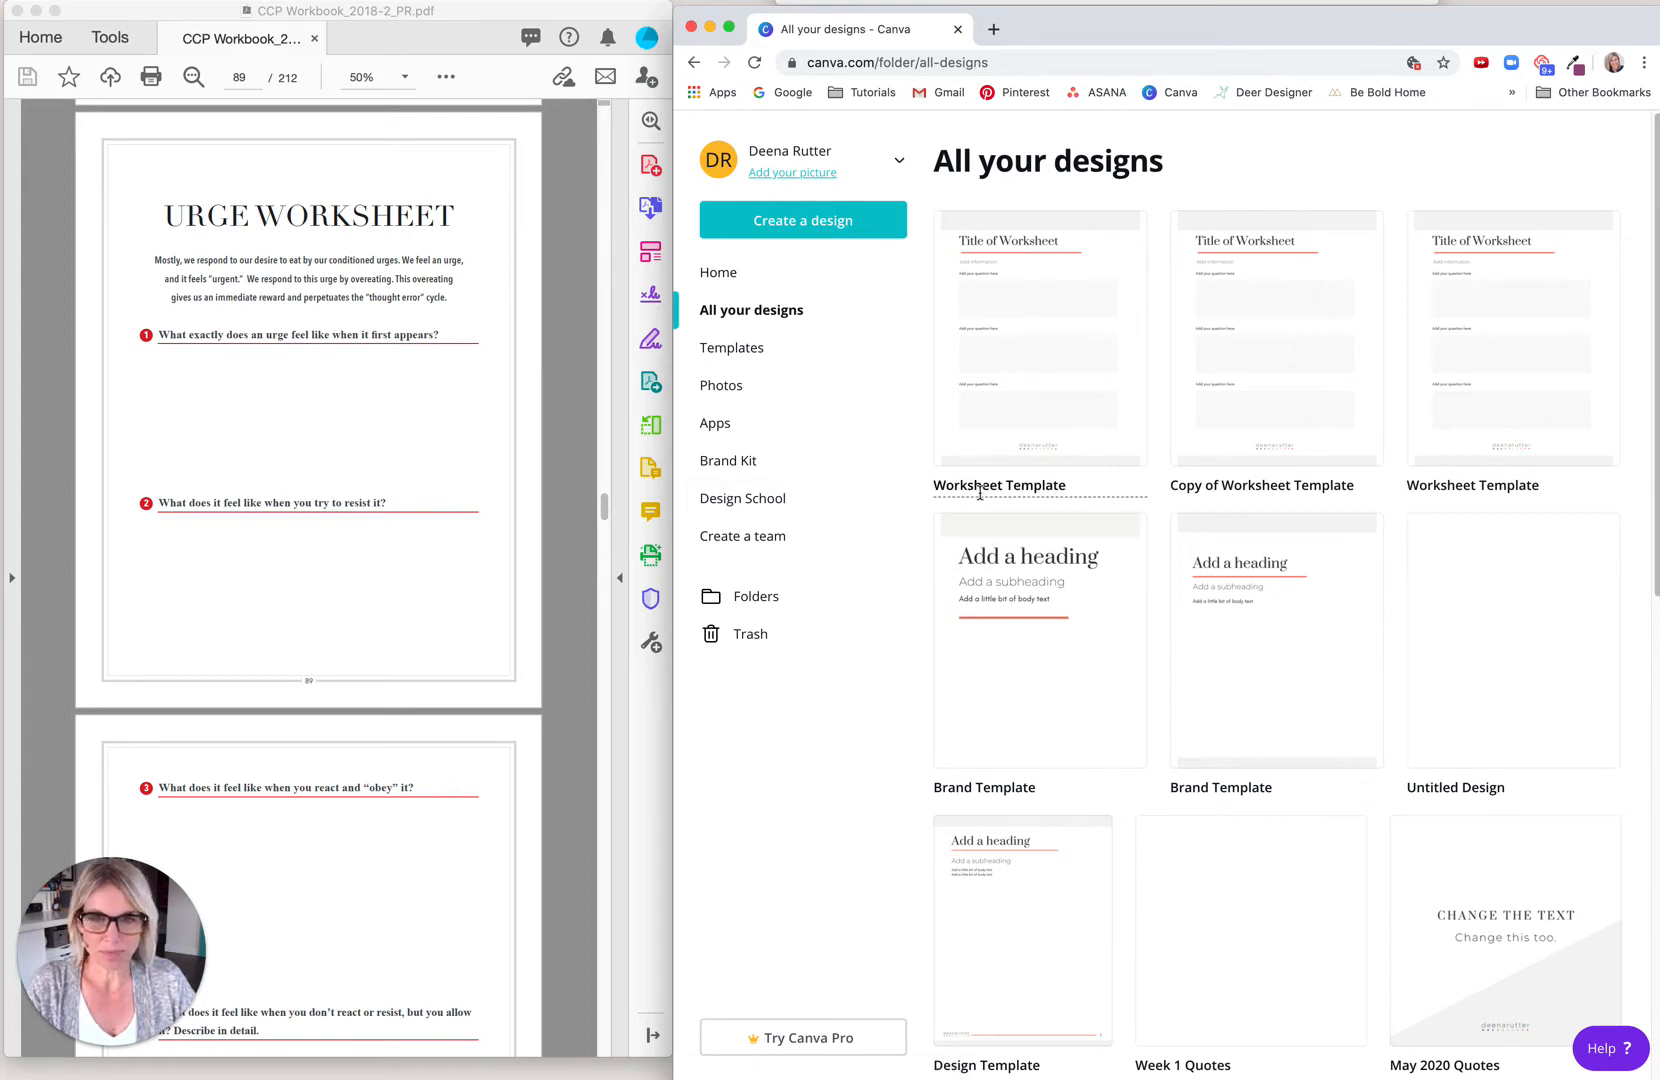
left_click(1082, 486)
type("with ")
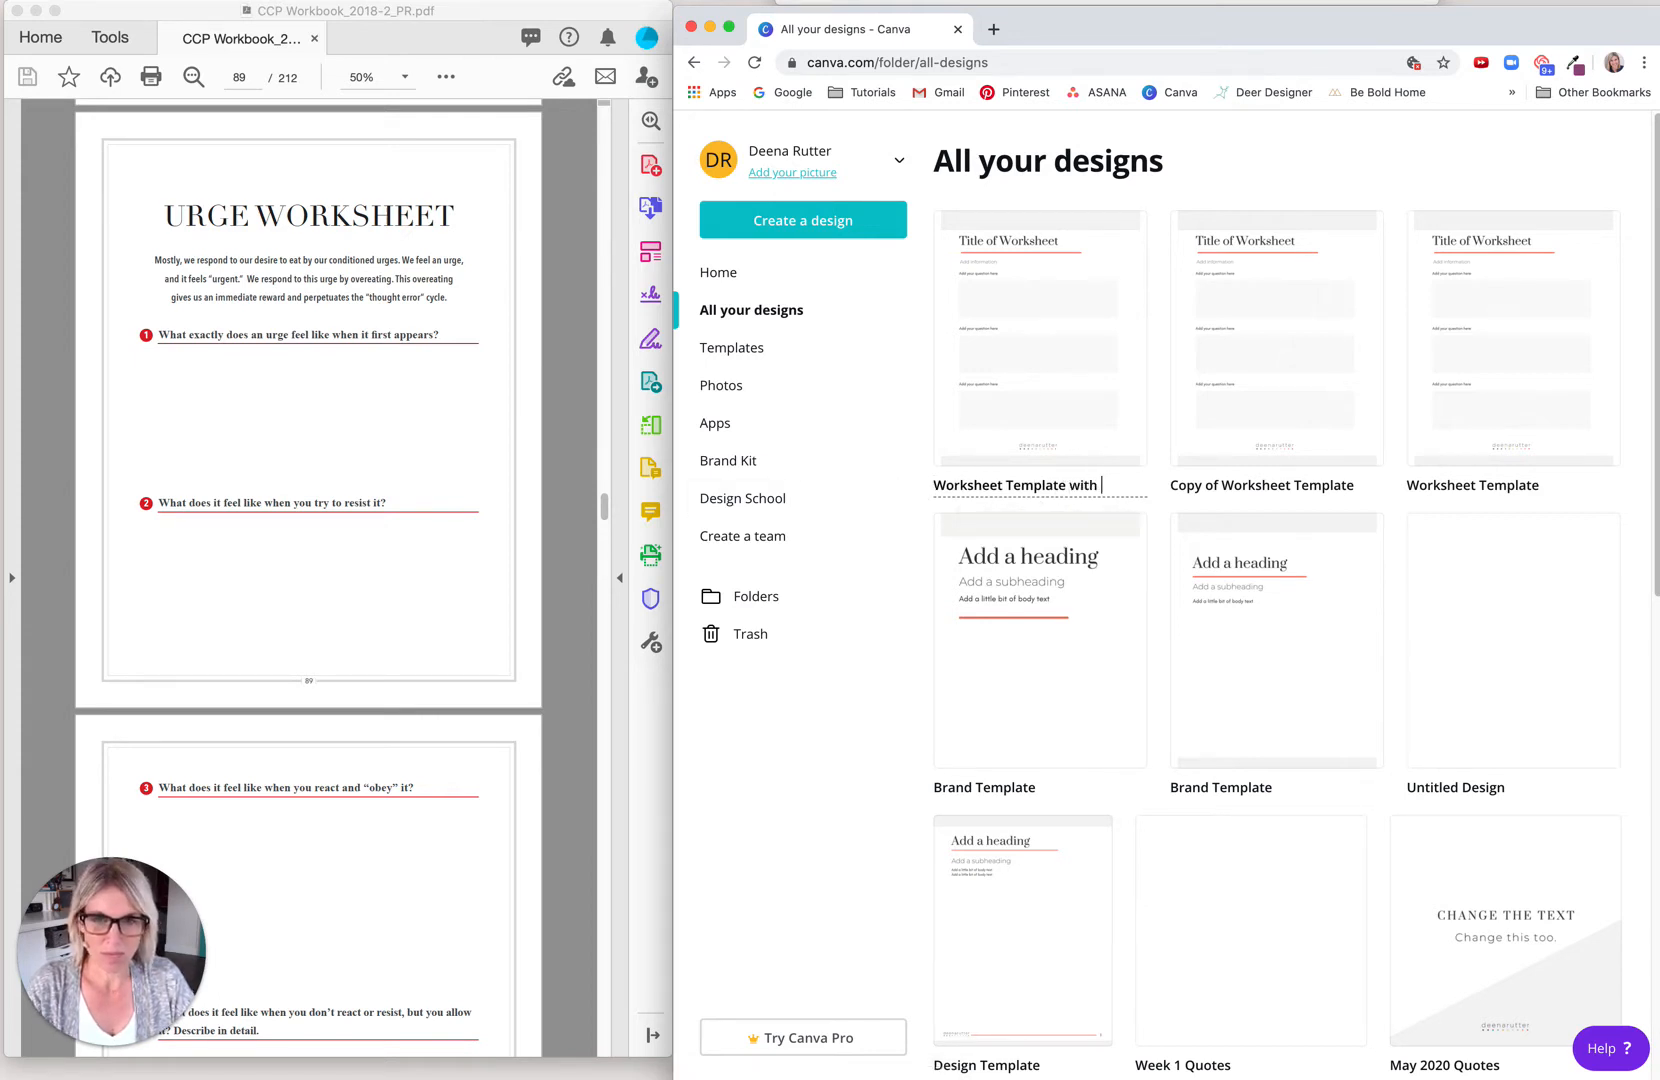
type("Lines")
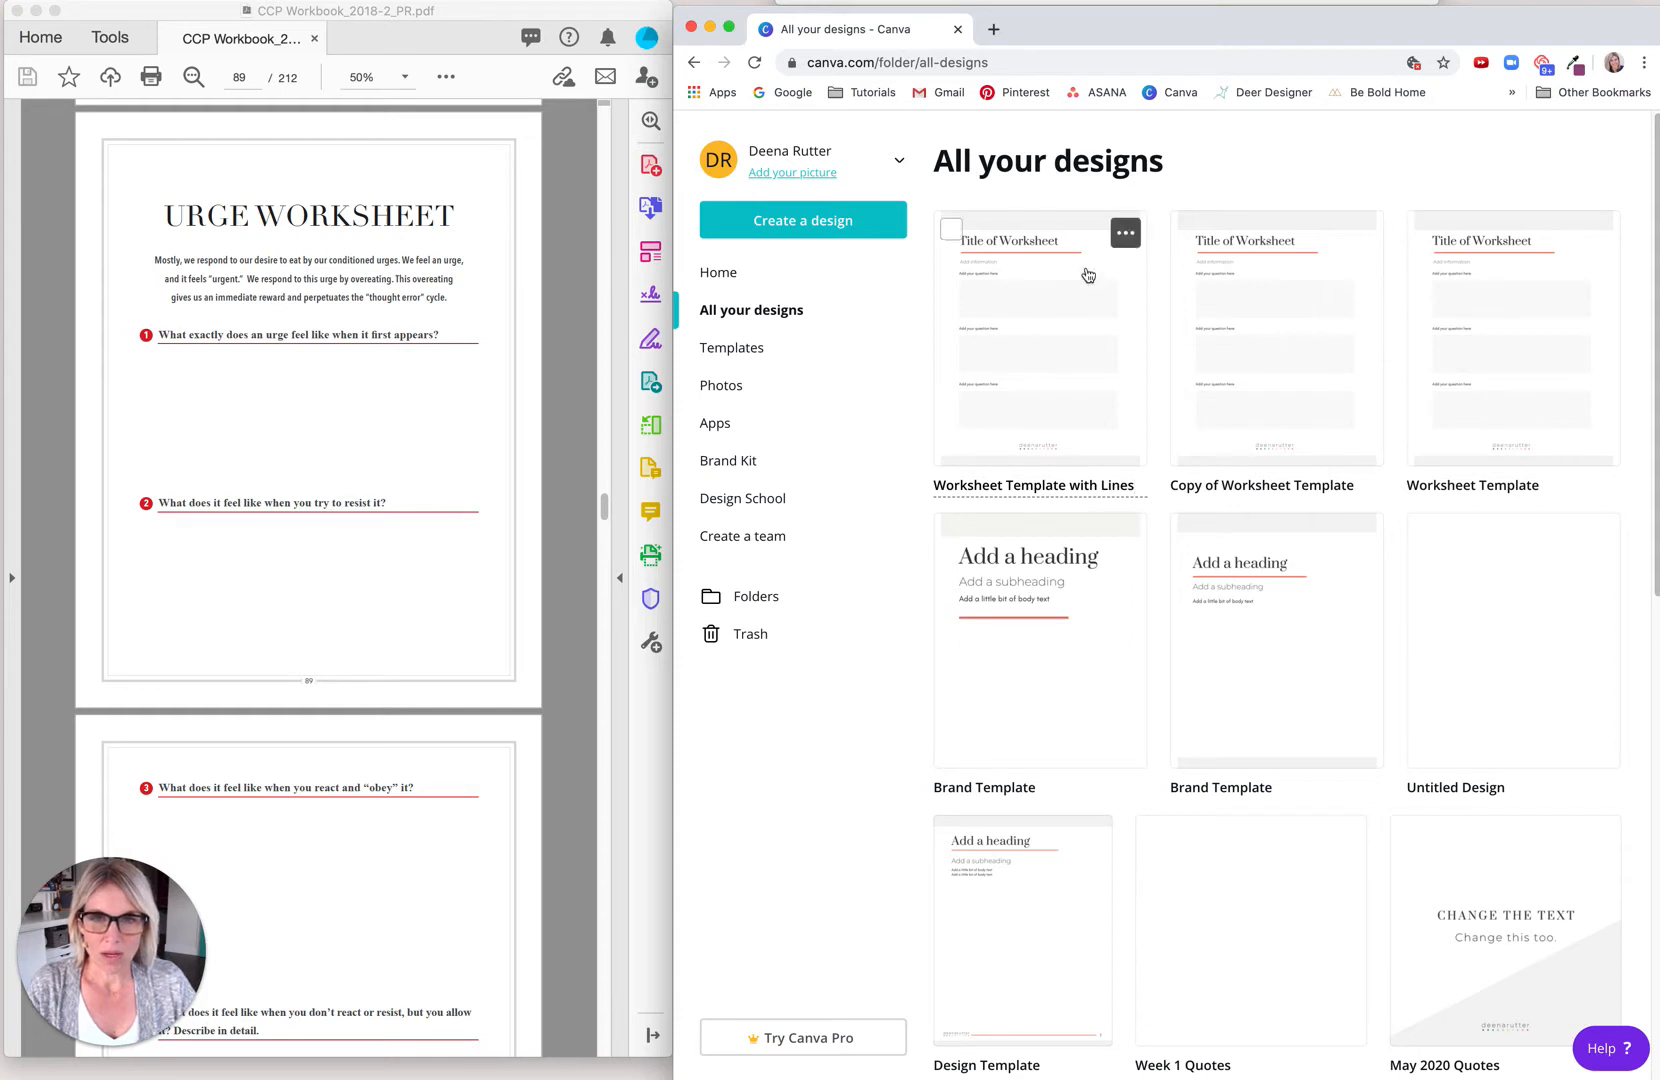
Step: Open the Worksheet Template with Lines design and replace its title text with "Urge Worksheet"
left_click(1035, 332)
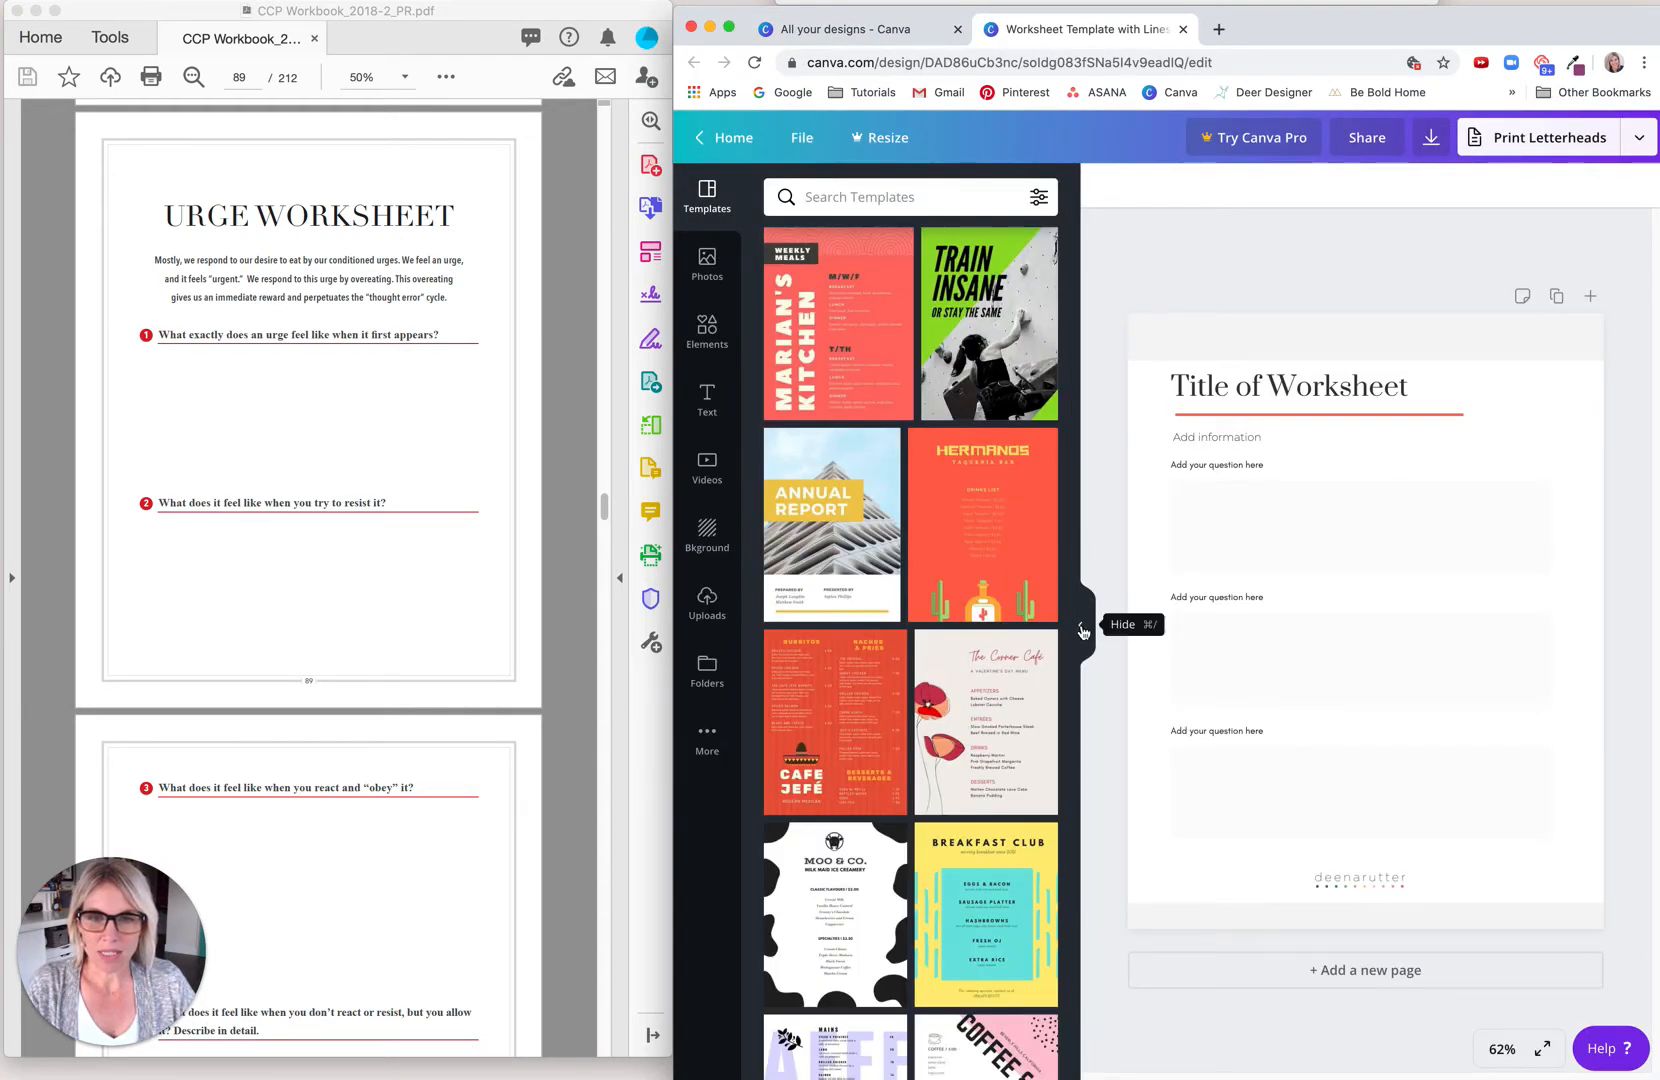
left_click(1082, 631)
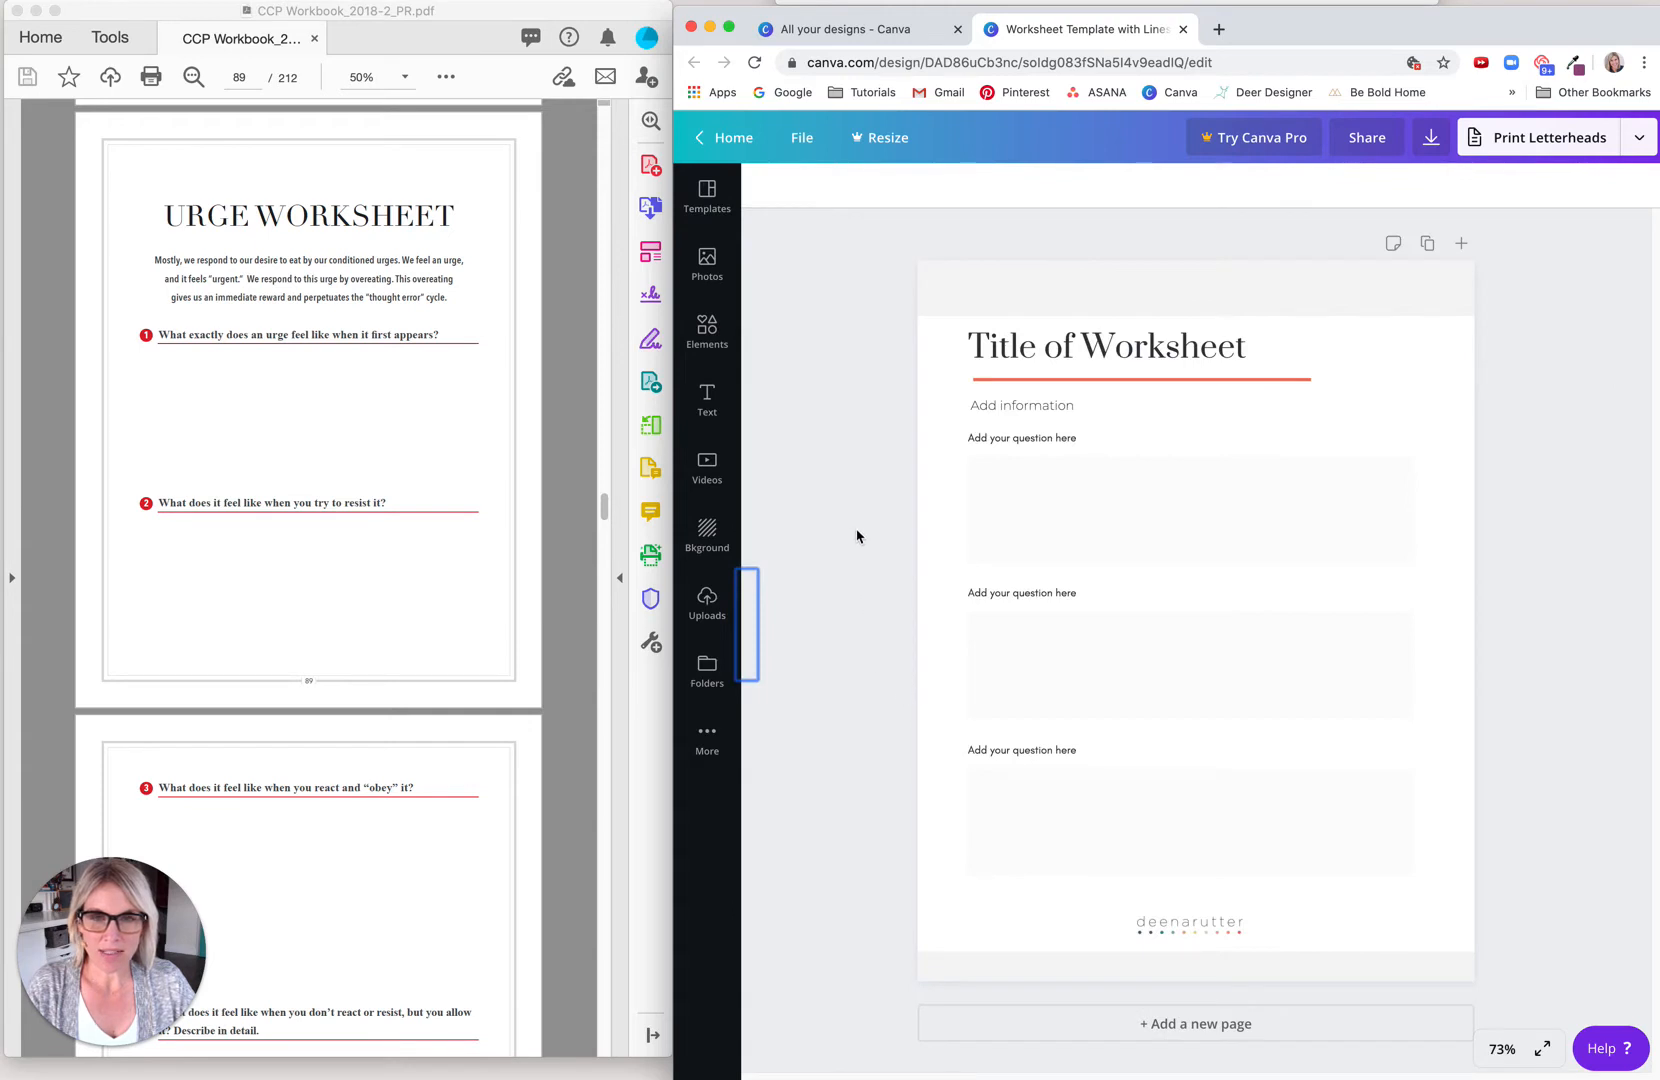
left_click(1095, 350)
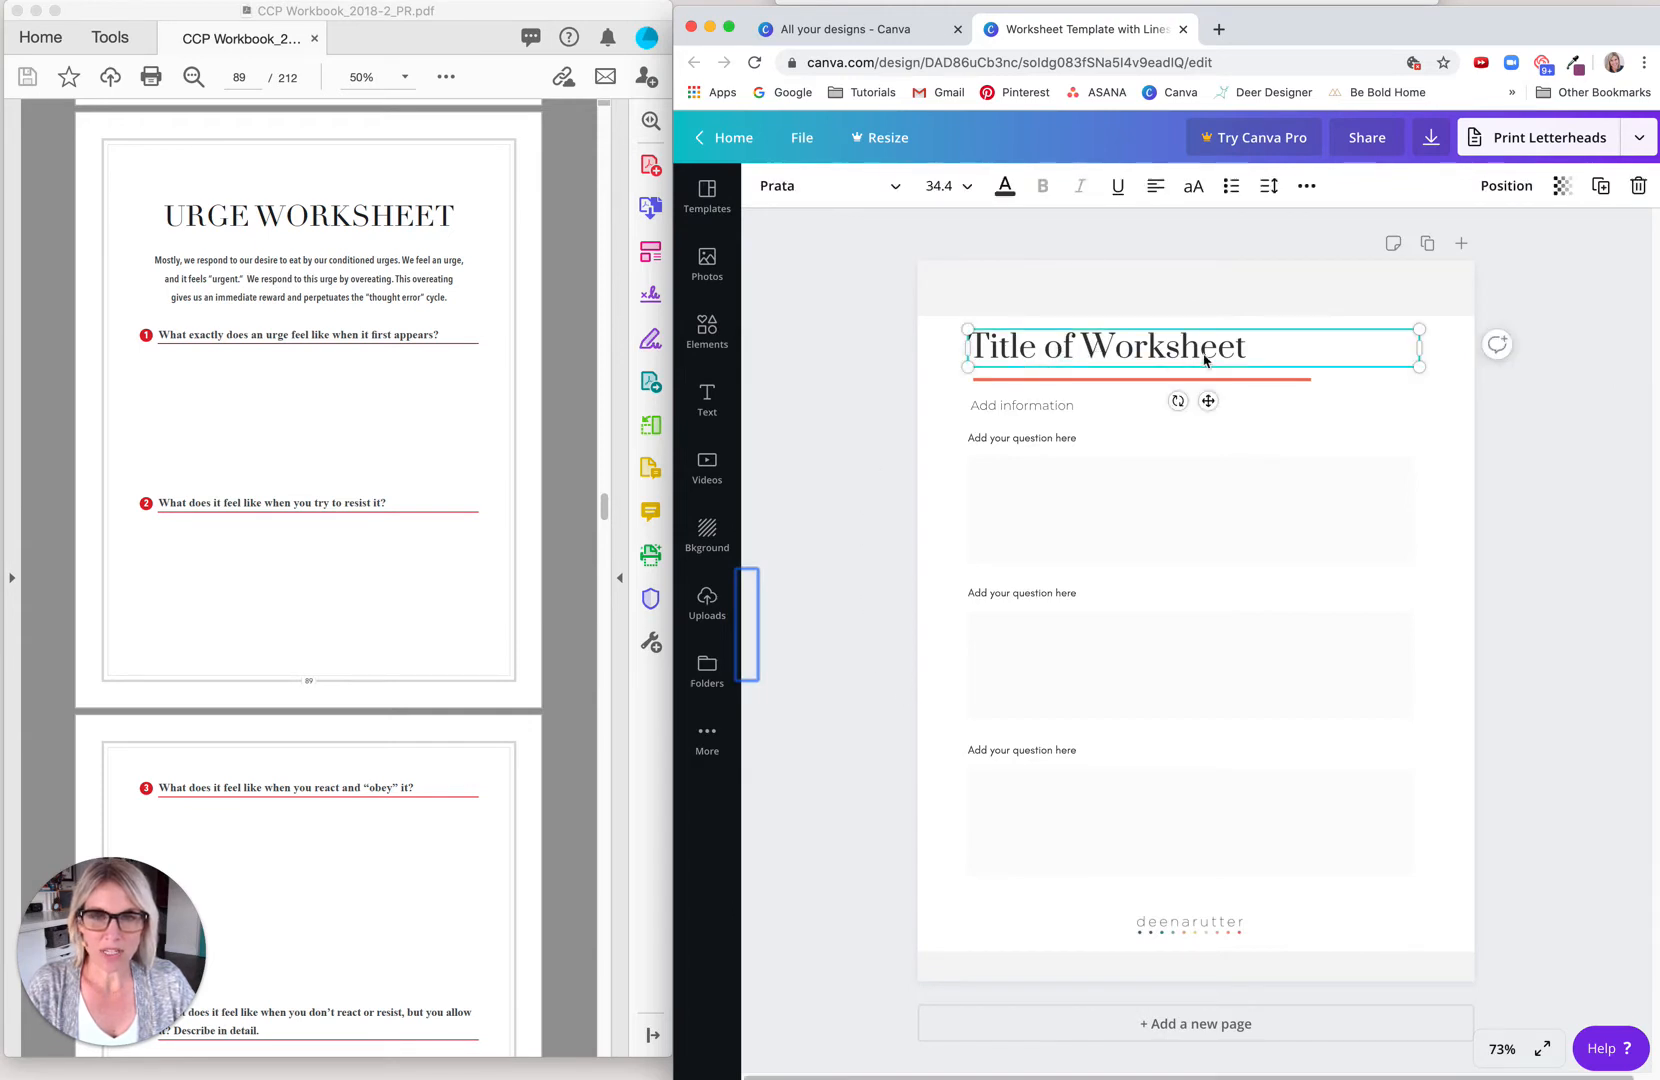
left_click(1215, 357)
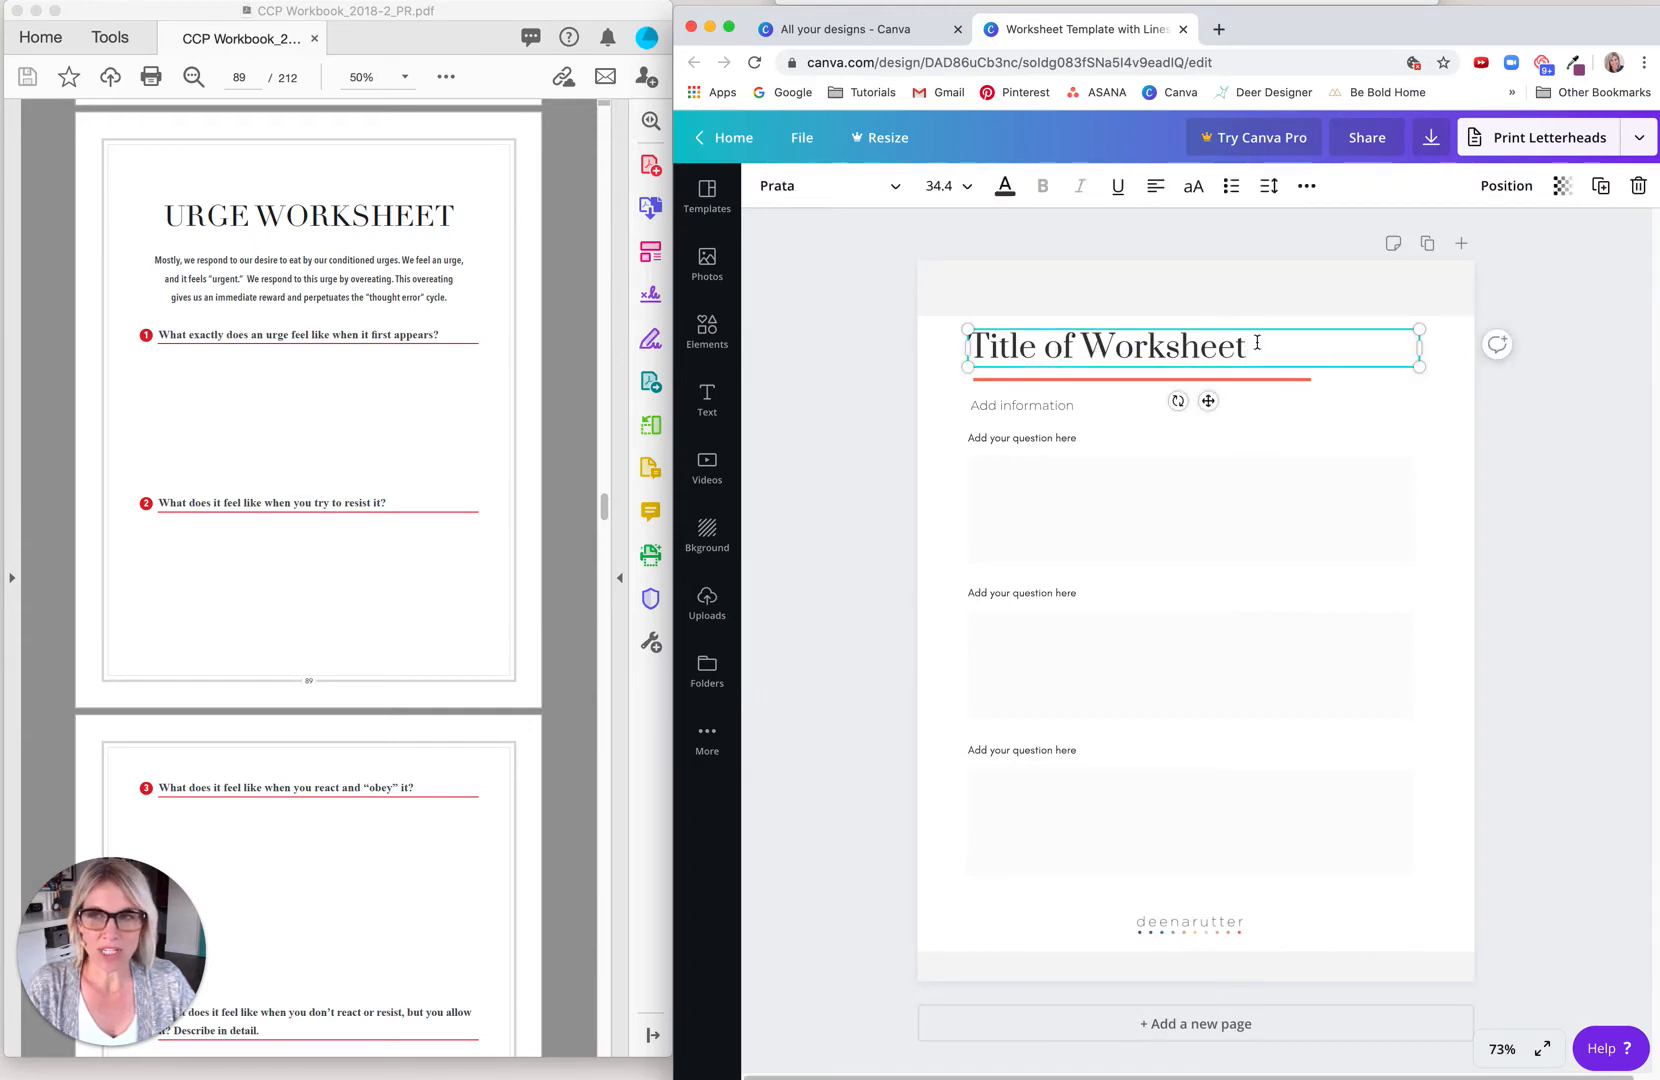
left_click_drag(1252, 348, 953, 341)
type("Ur")
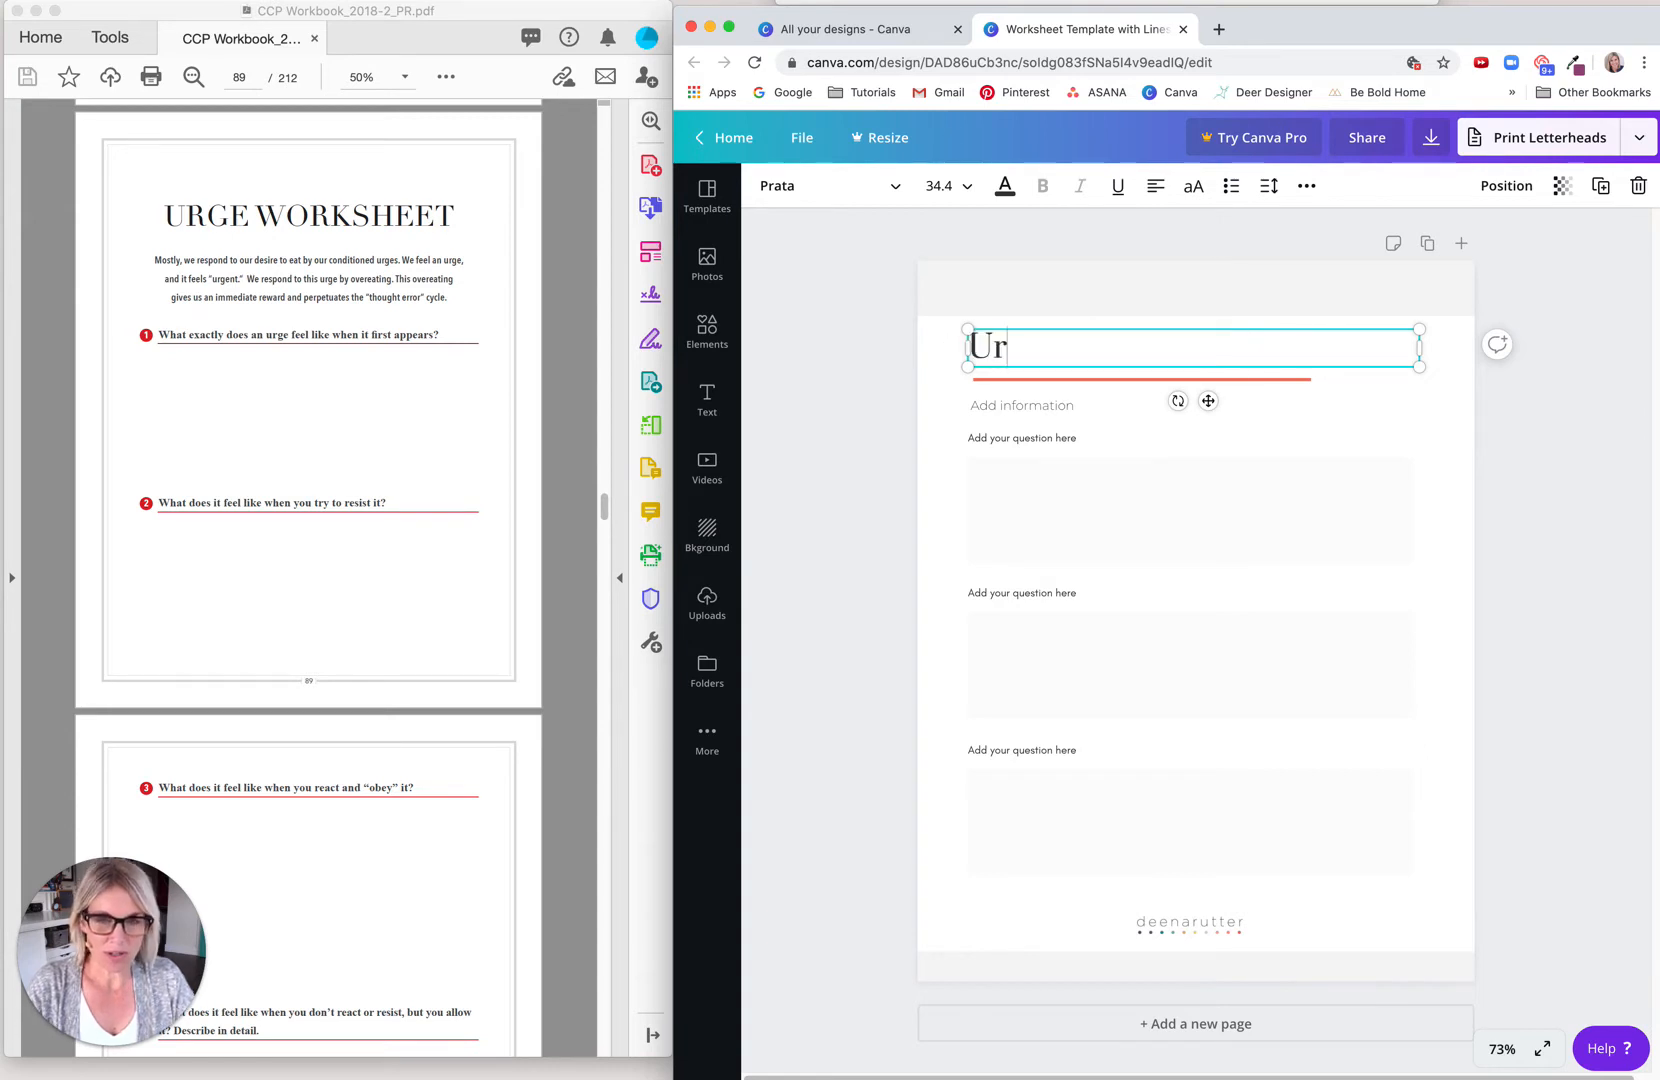
type("ge Worksheet")
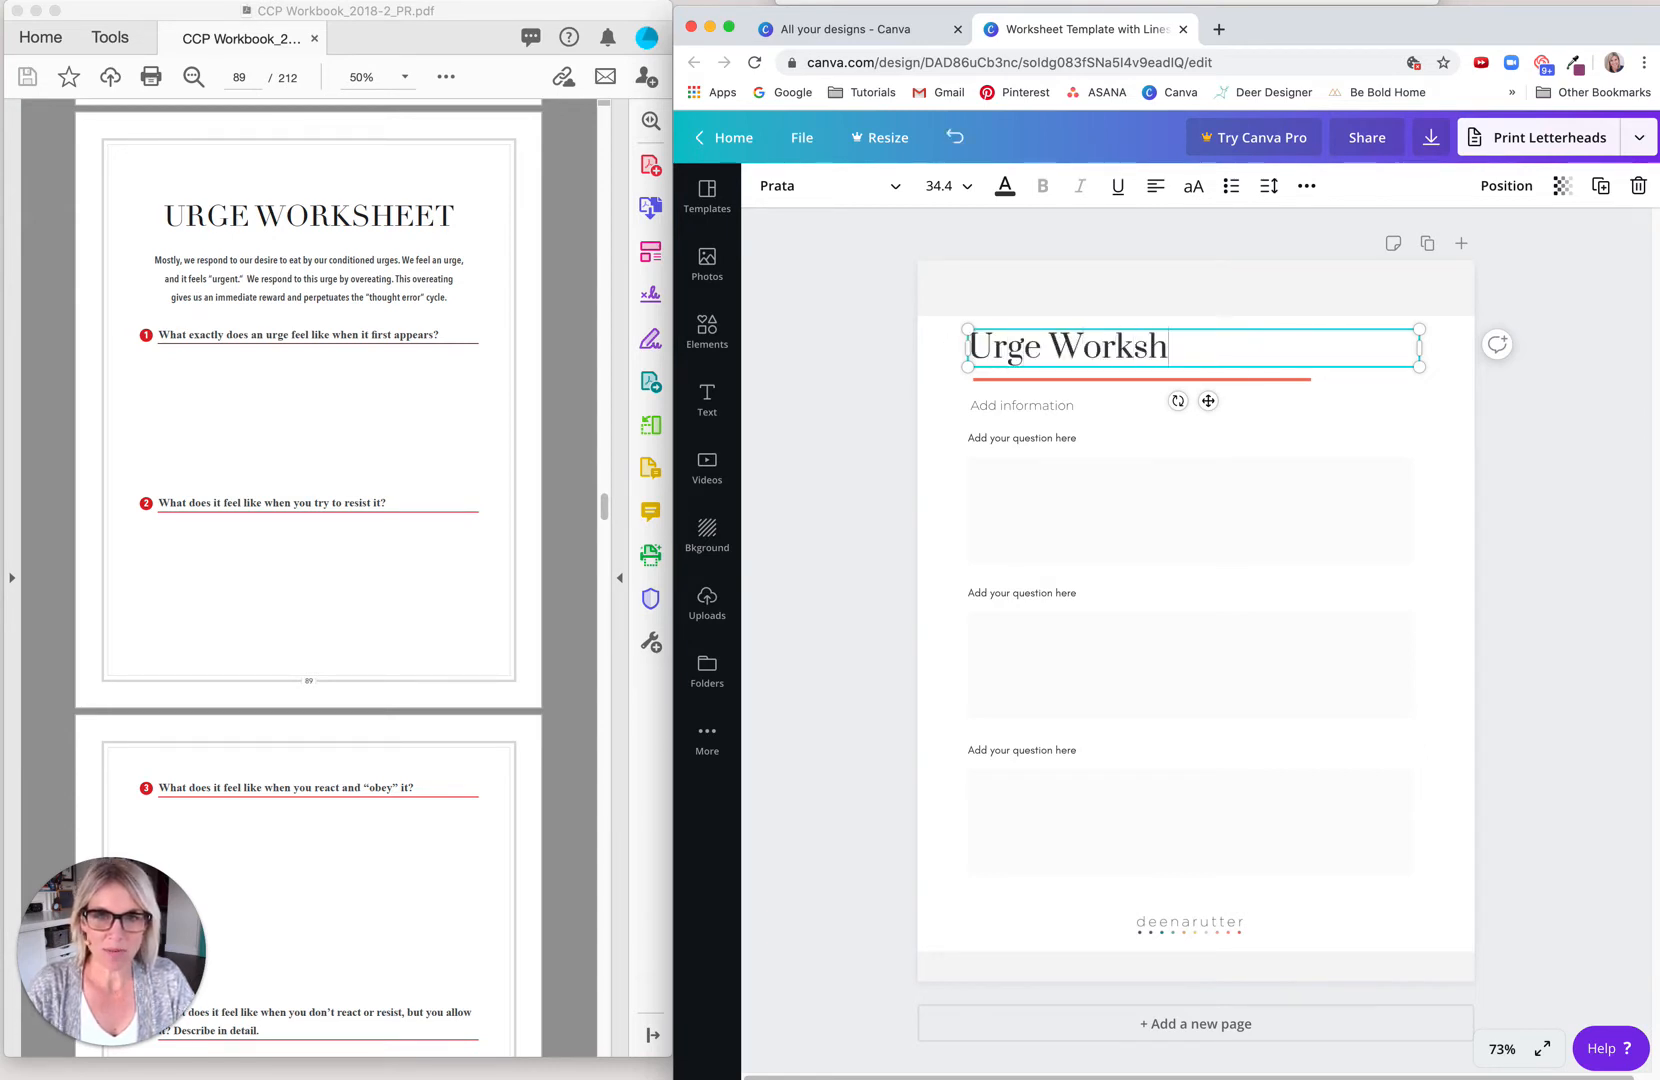
left_click(848, 440)
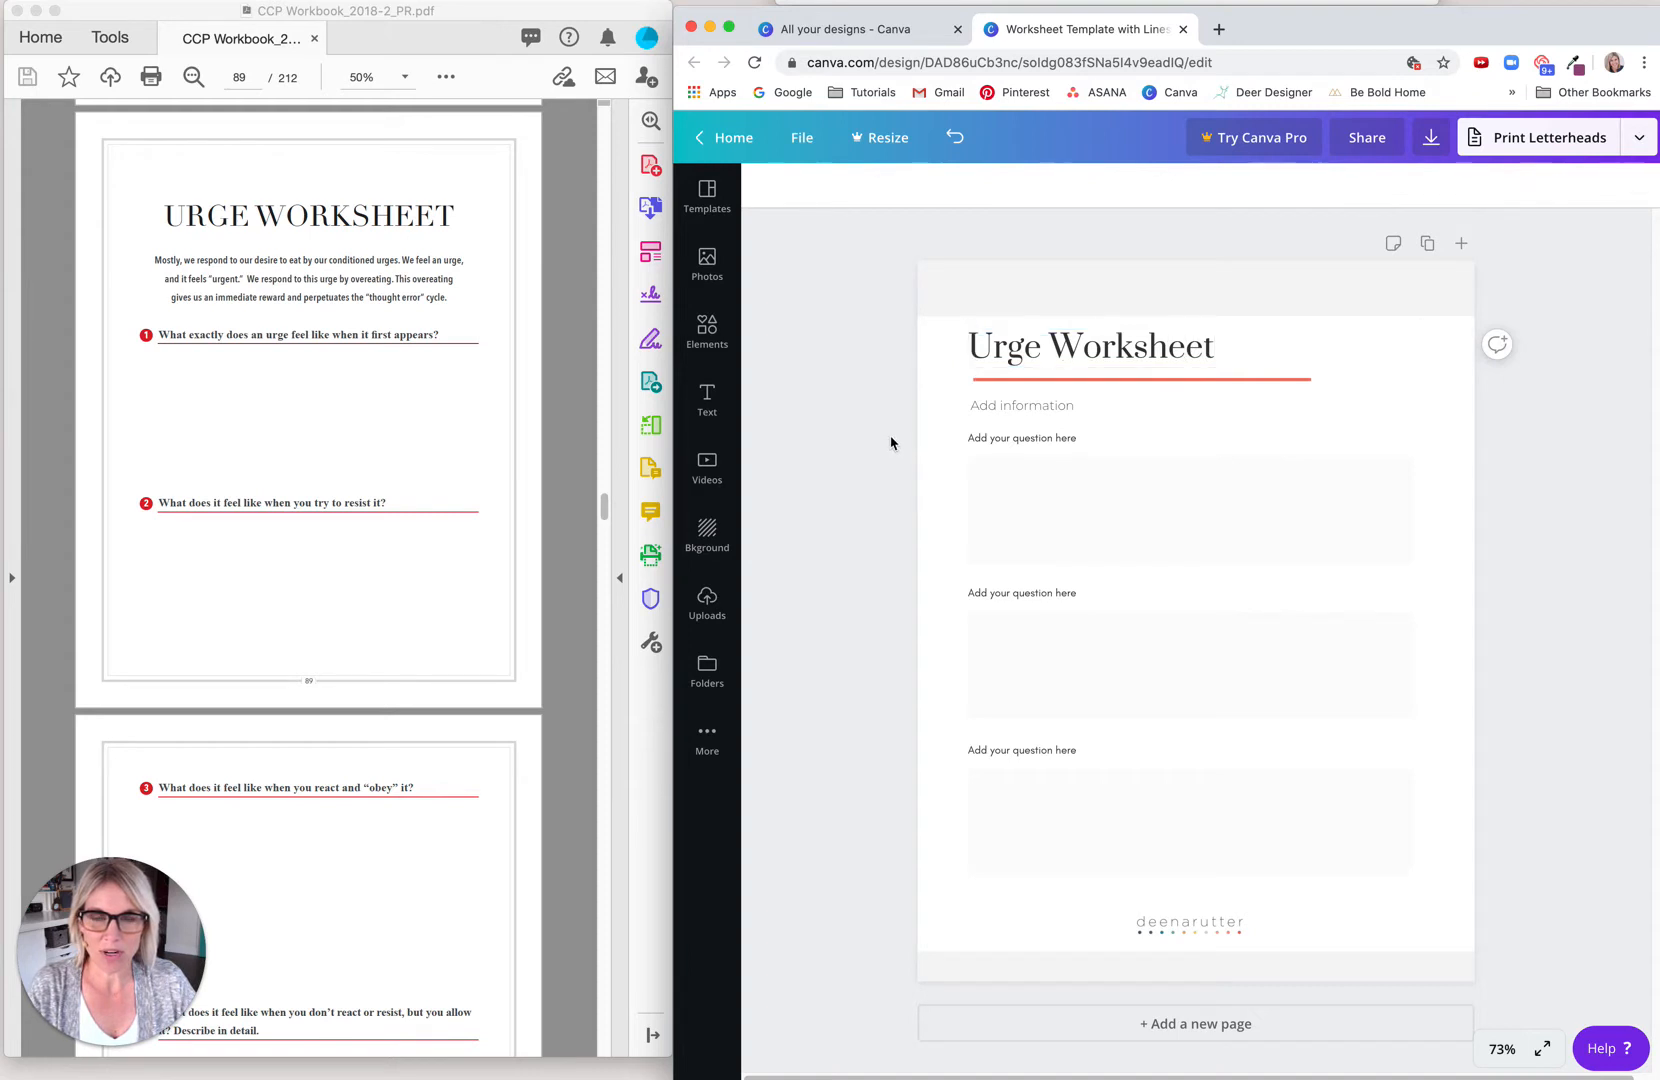
Step: Delete the first question placeholder together with its answer box below the Add information text
left_click(1300, 346)
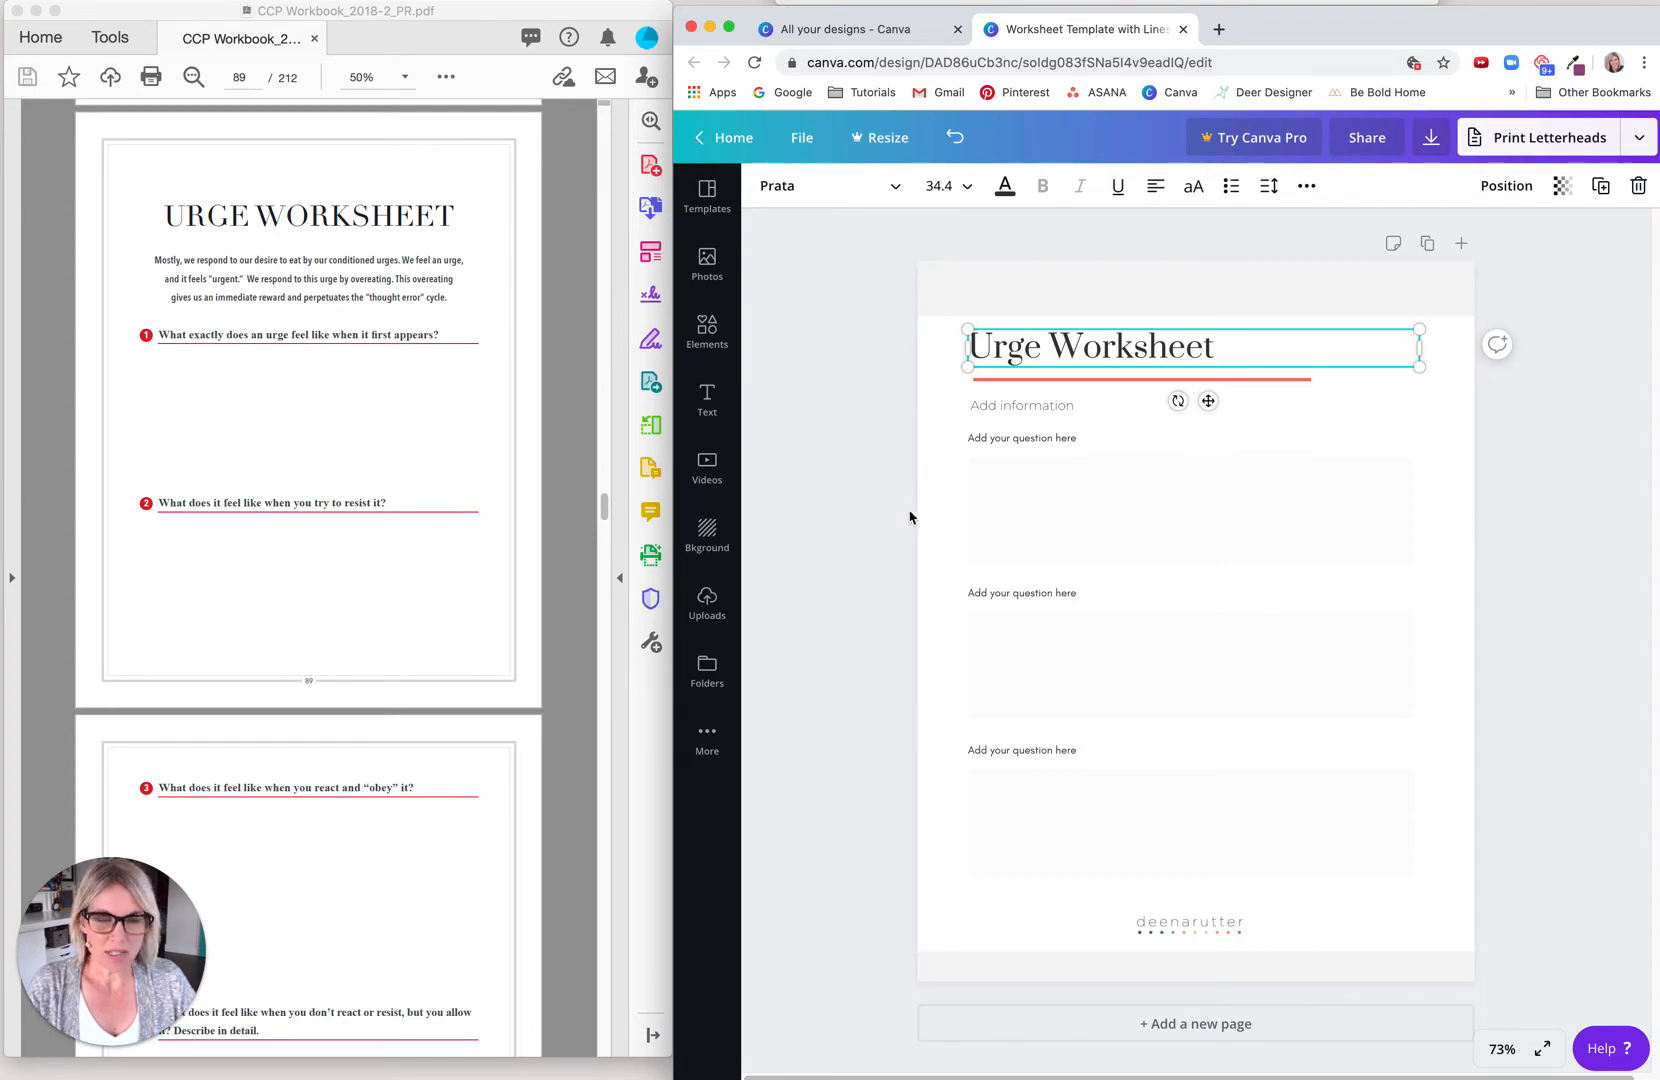
left_click(950, 475)
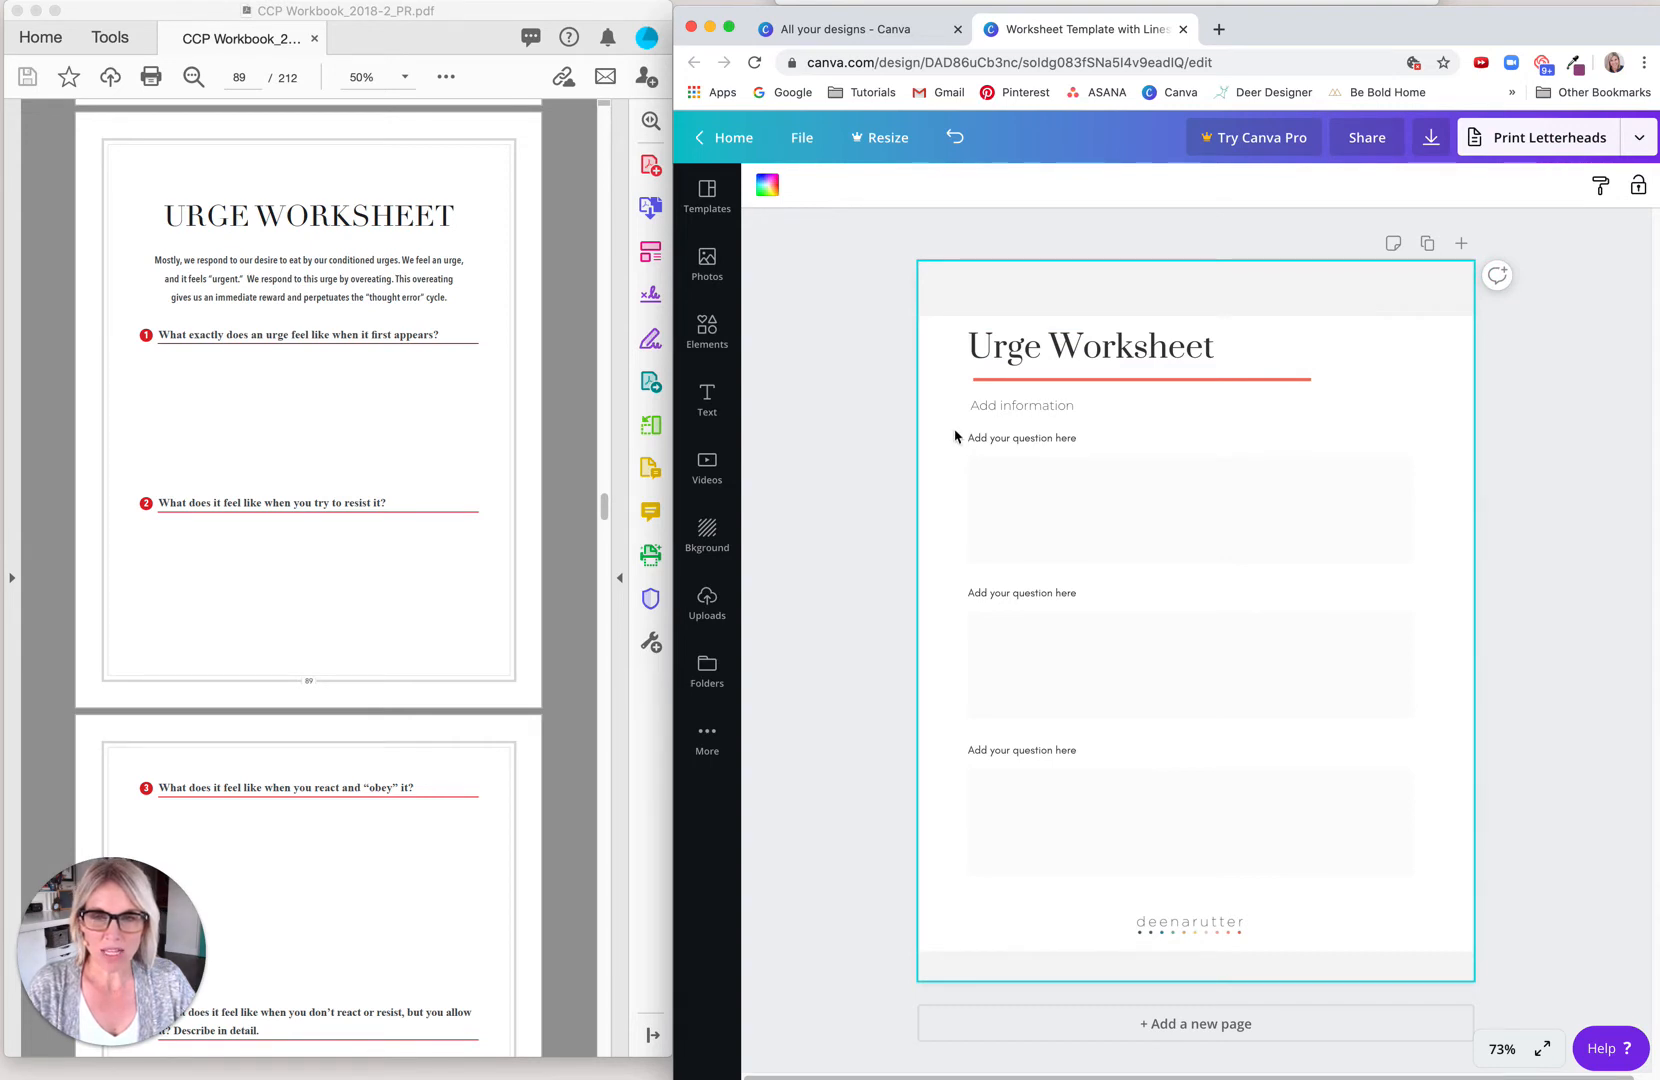
left_click_drag(963, 443, 1022, 565)
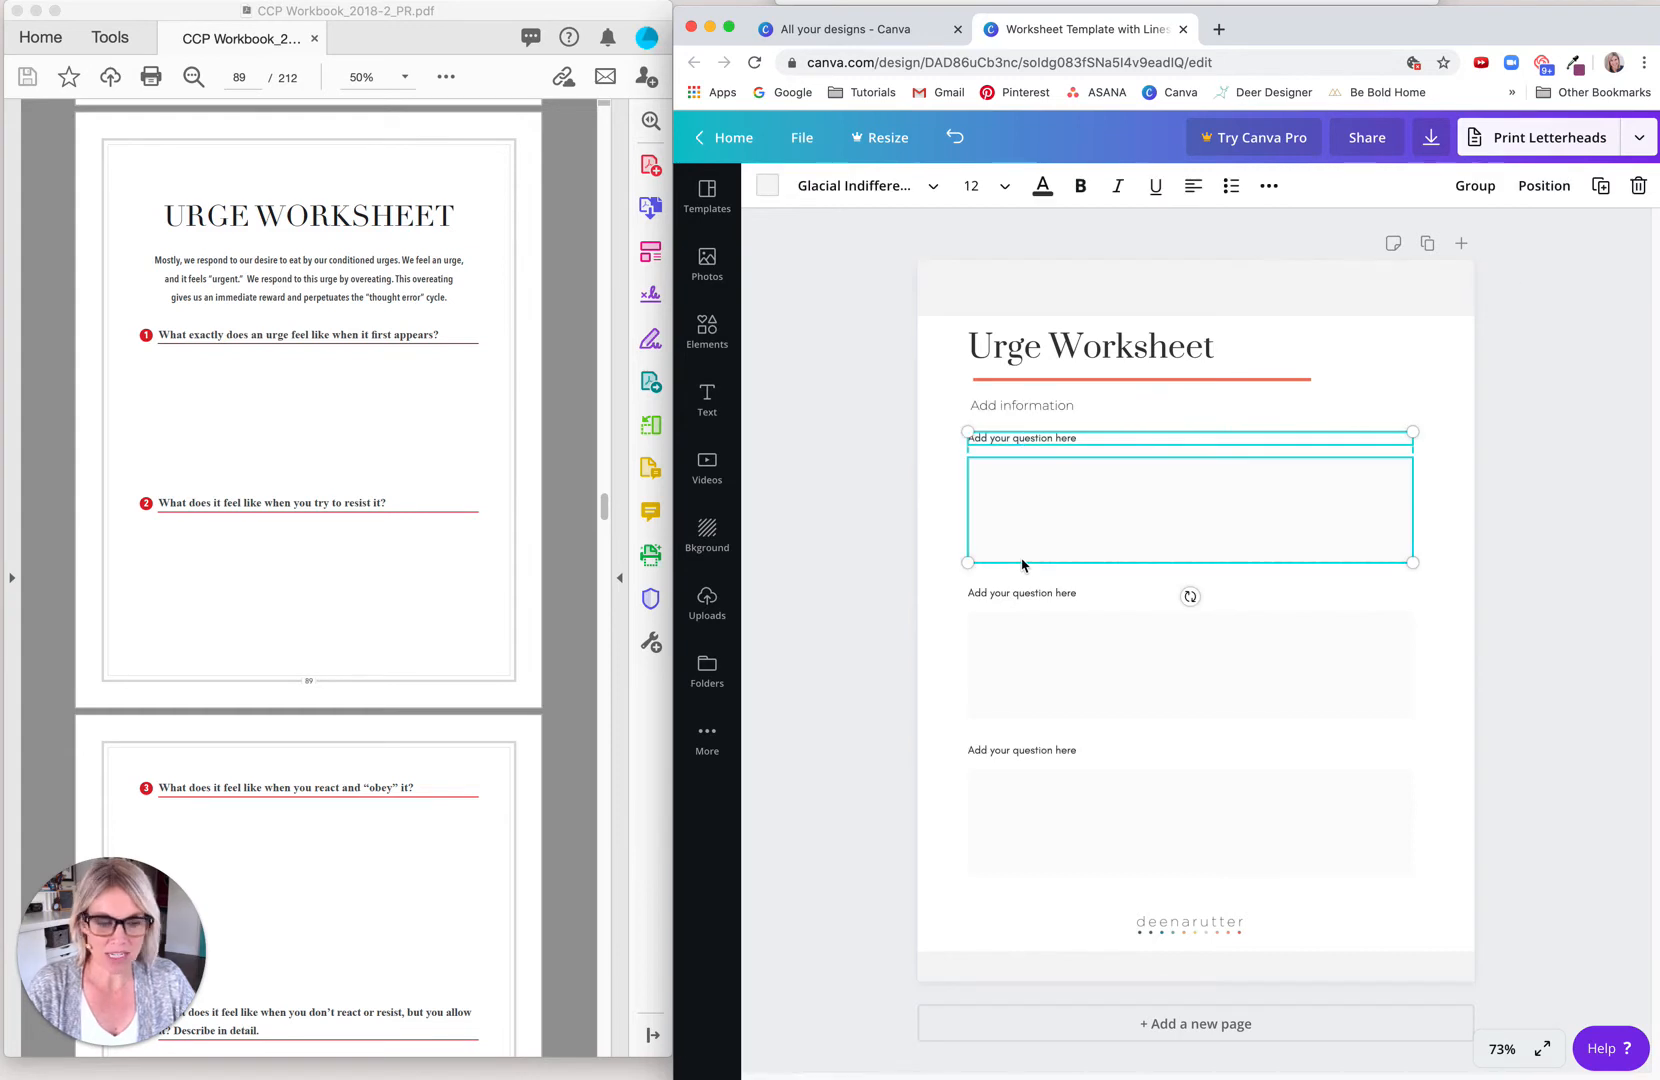
key("BackSpace")
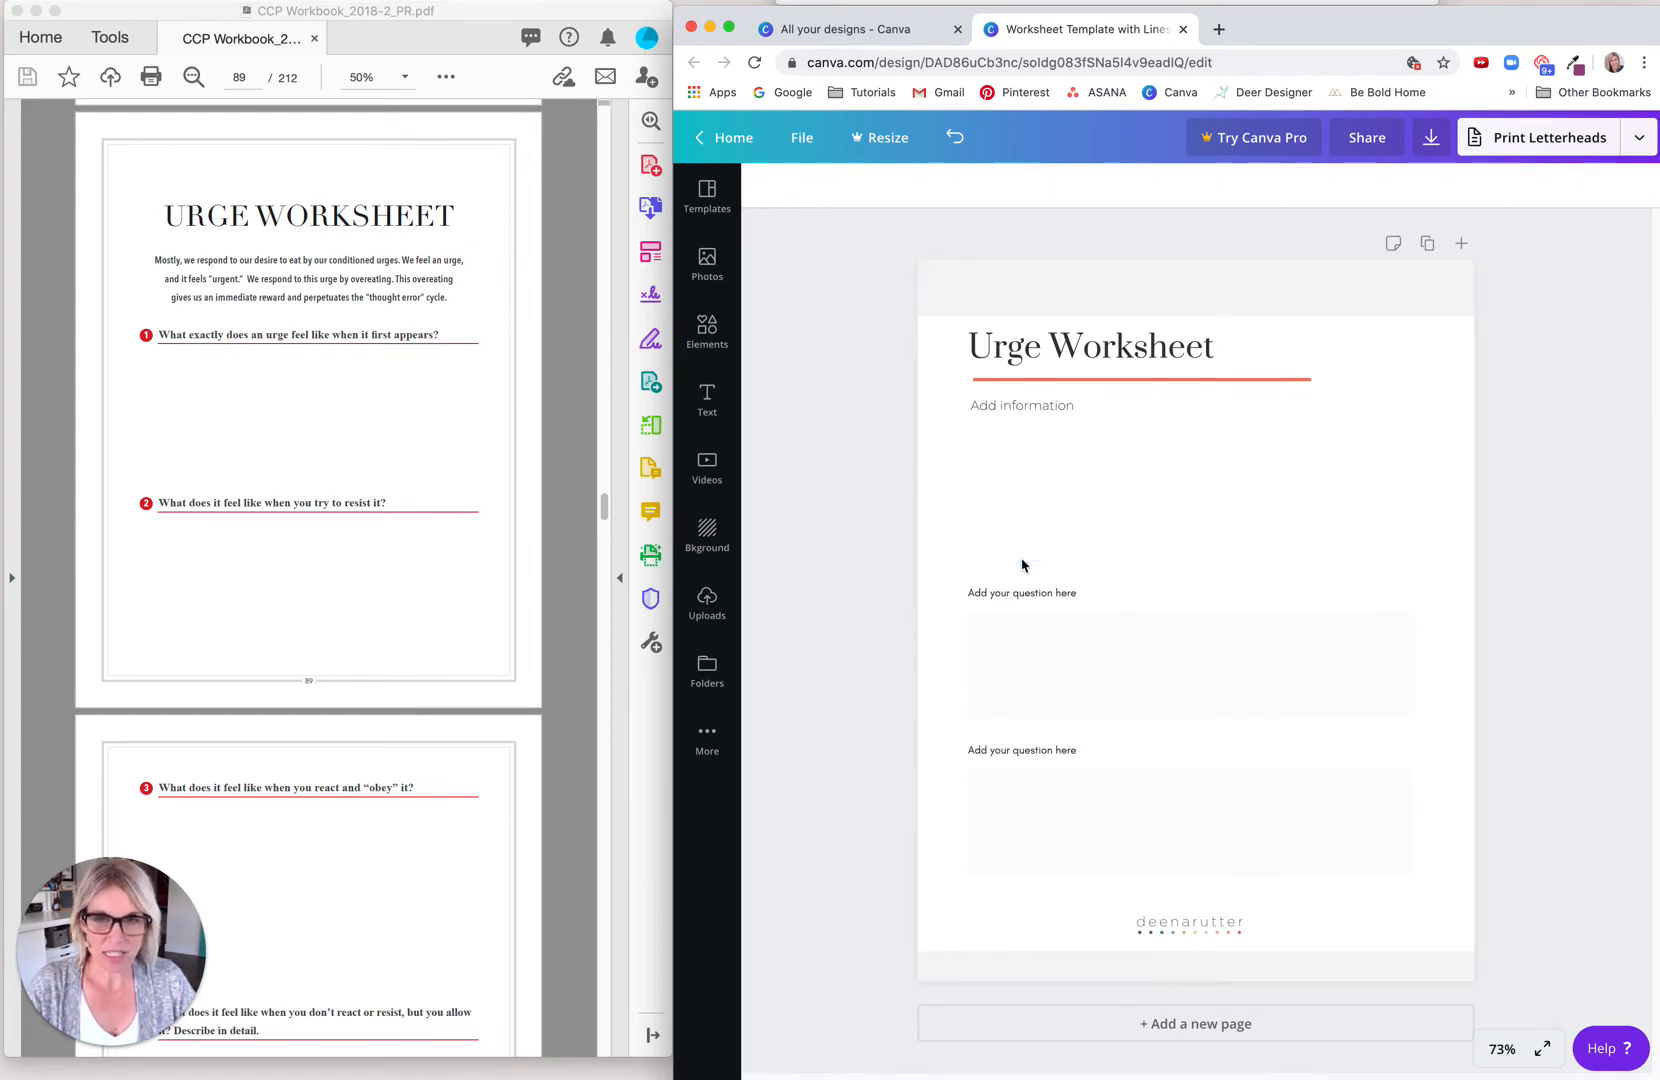
Step: Replace the Add information placeholder with the introductory paragraph copied from the Urge Worksheet page in the workbook PDF
left_click(1010, 412)
left_click(255, 355)
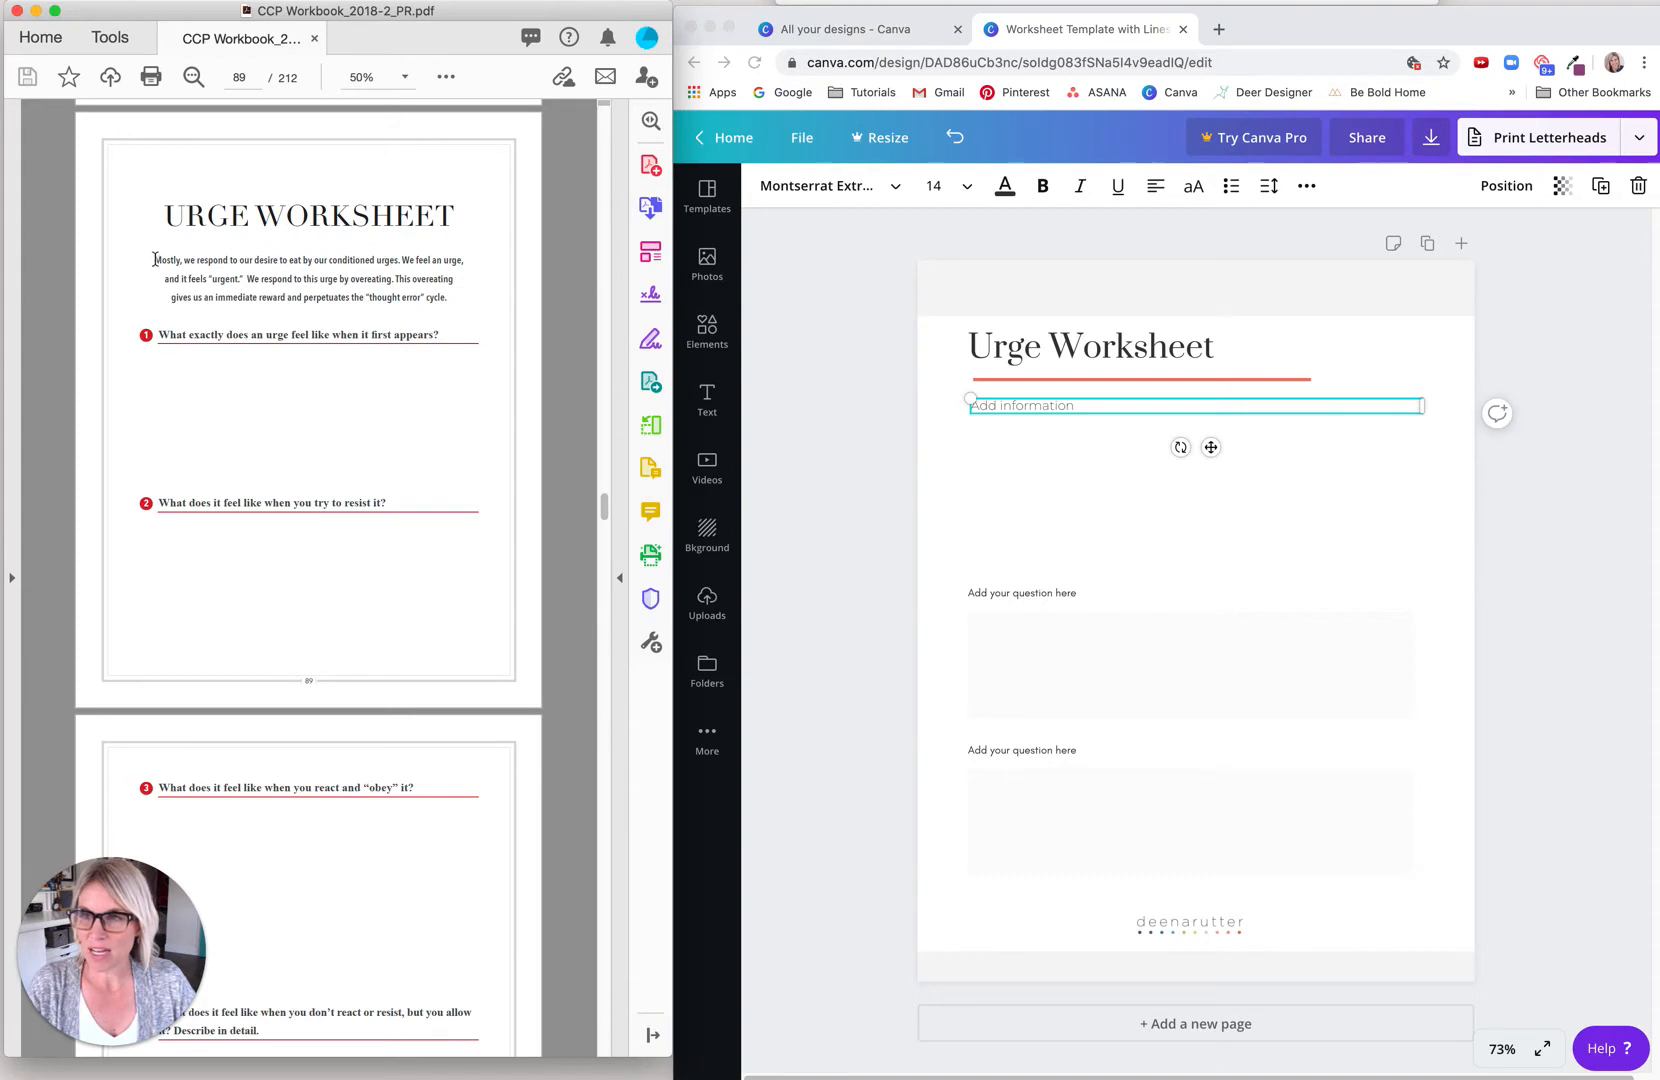
left_click_drag(155, 260, 455, 301)
key("super+c")
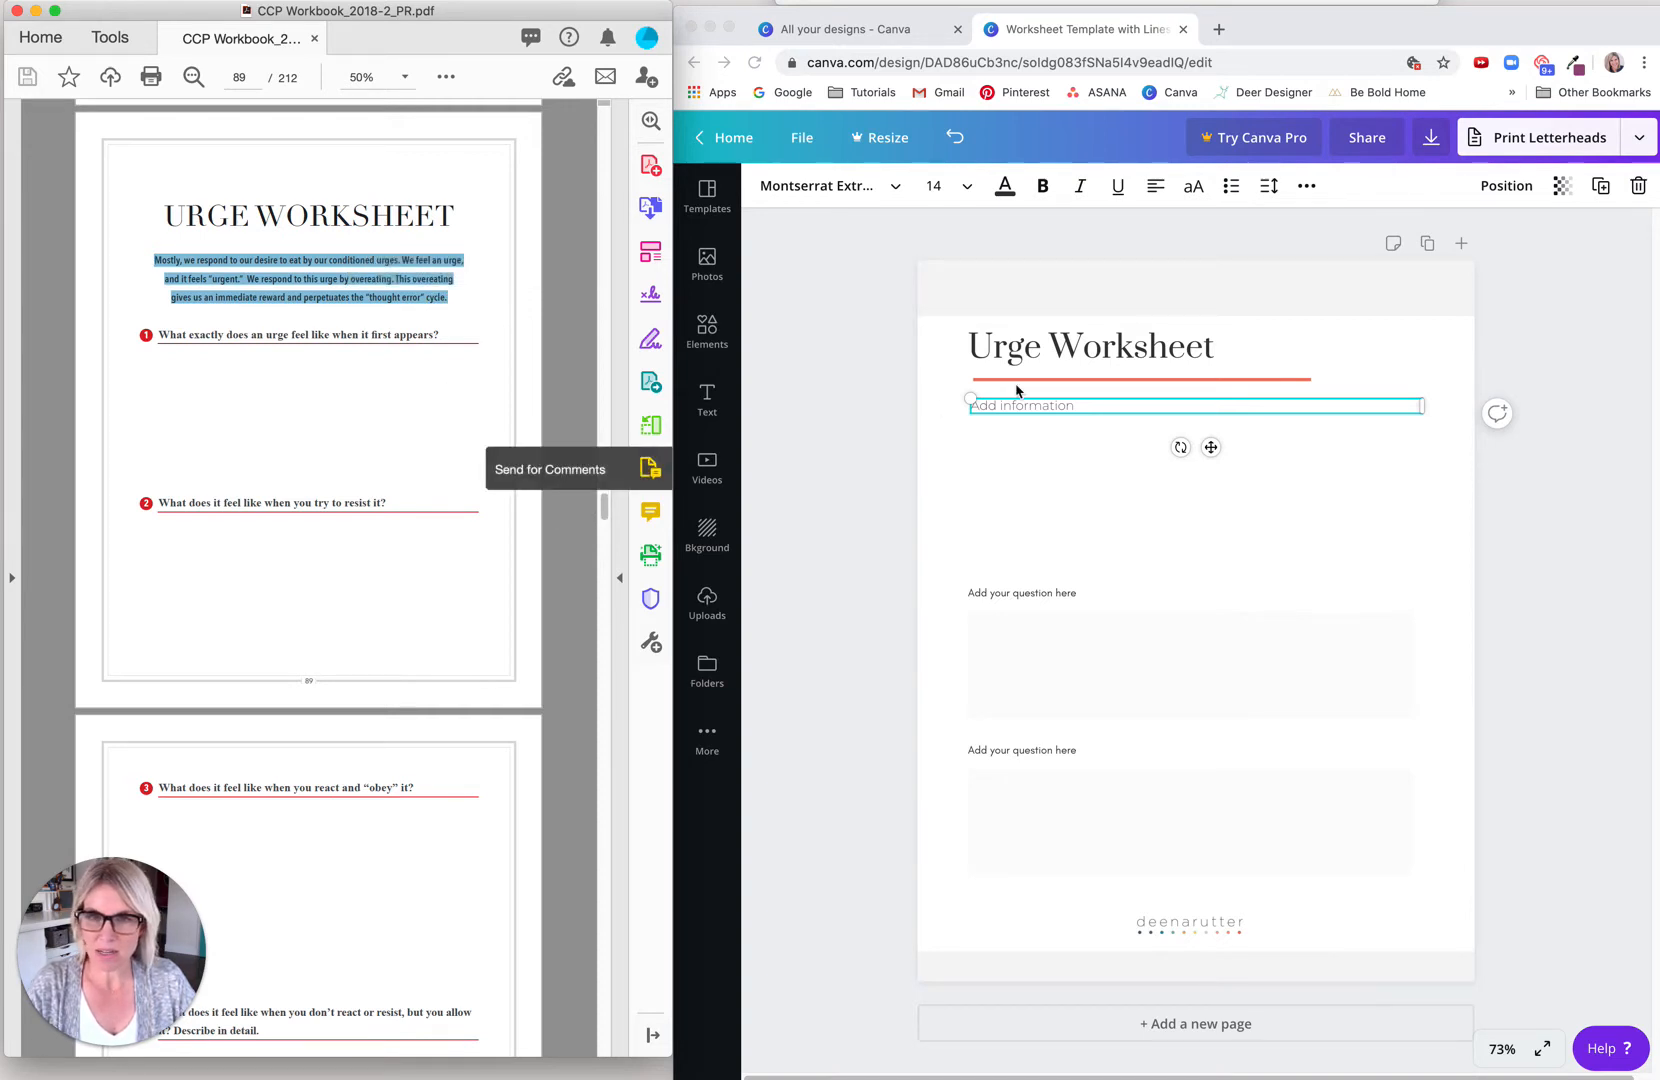
left_click(1071, 412)
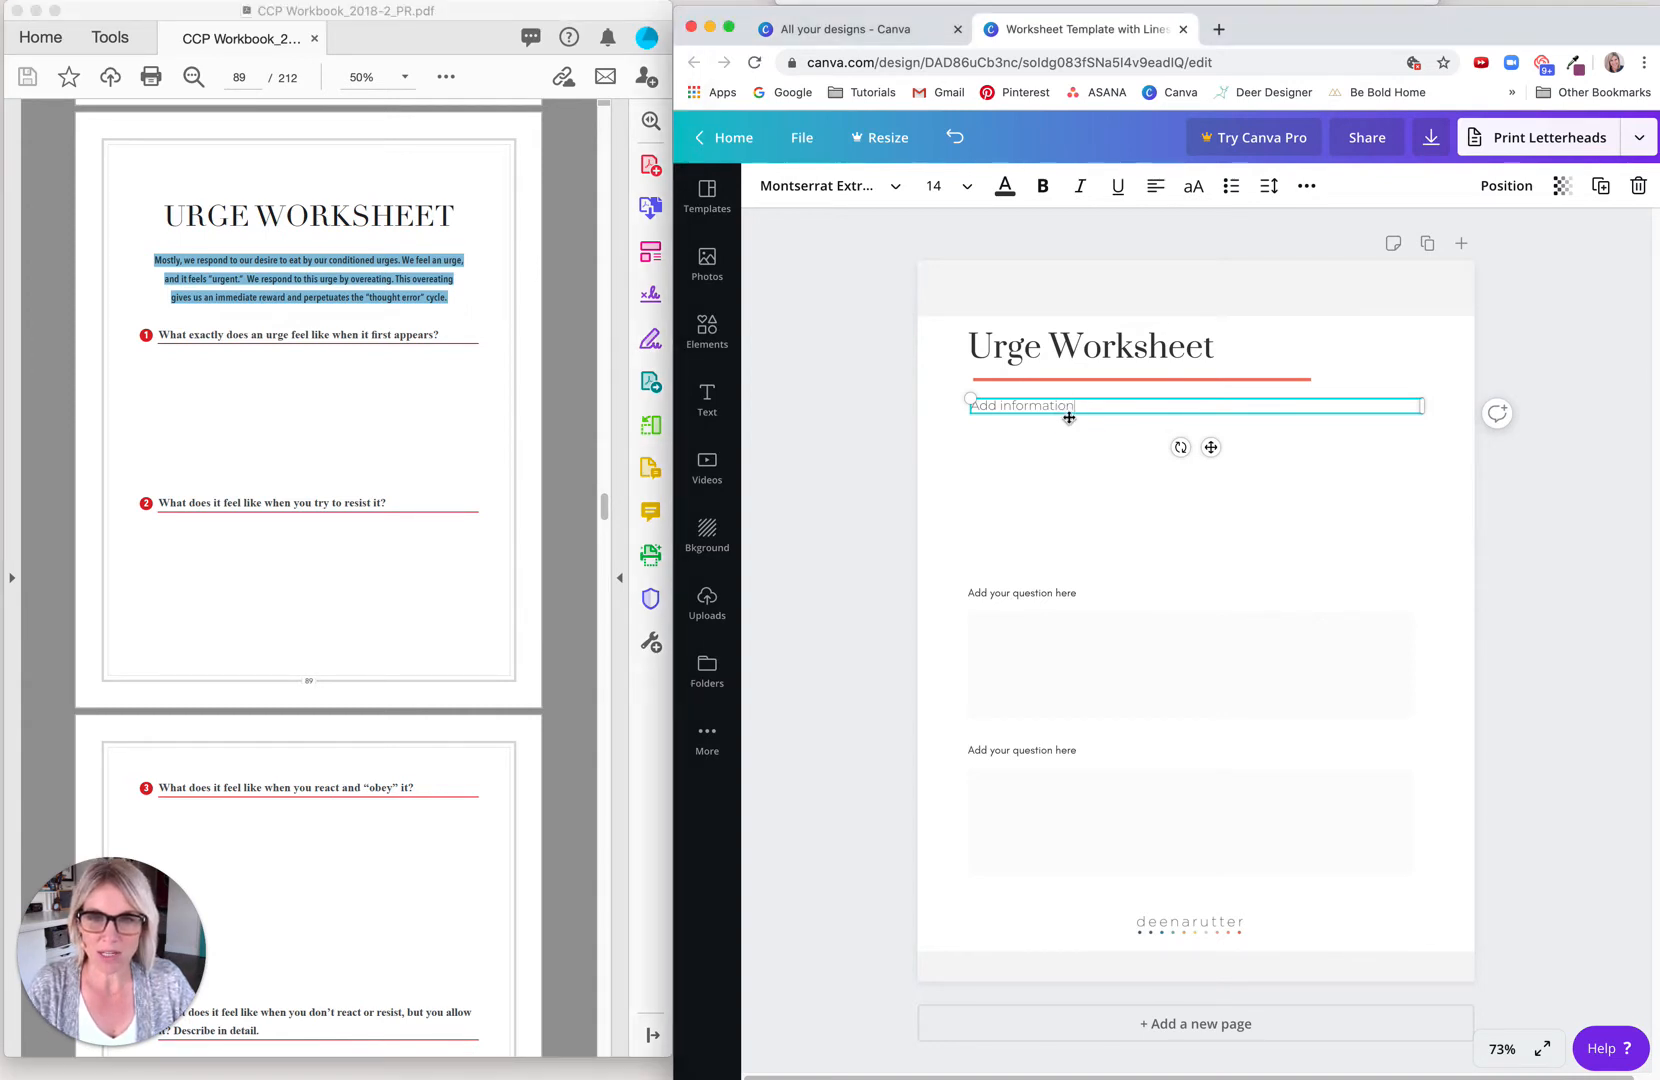
left_click_drag(1082, 407, 963, 405)
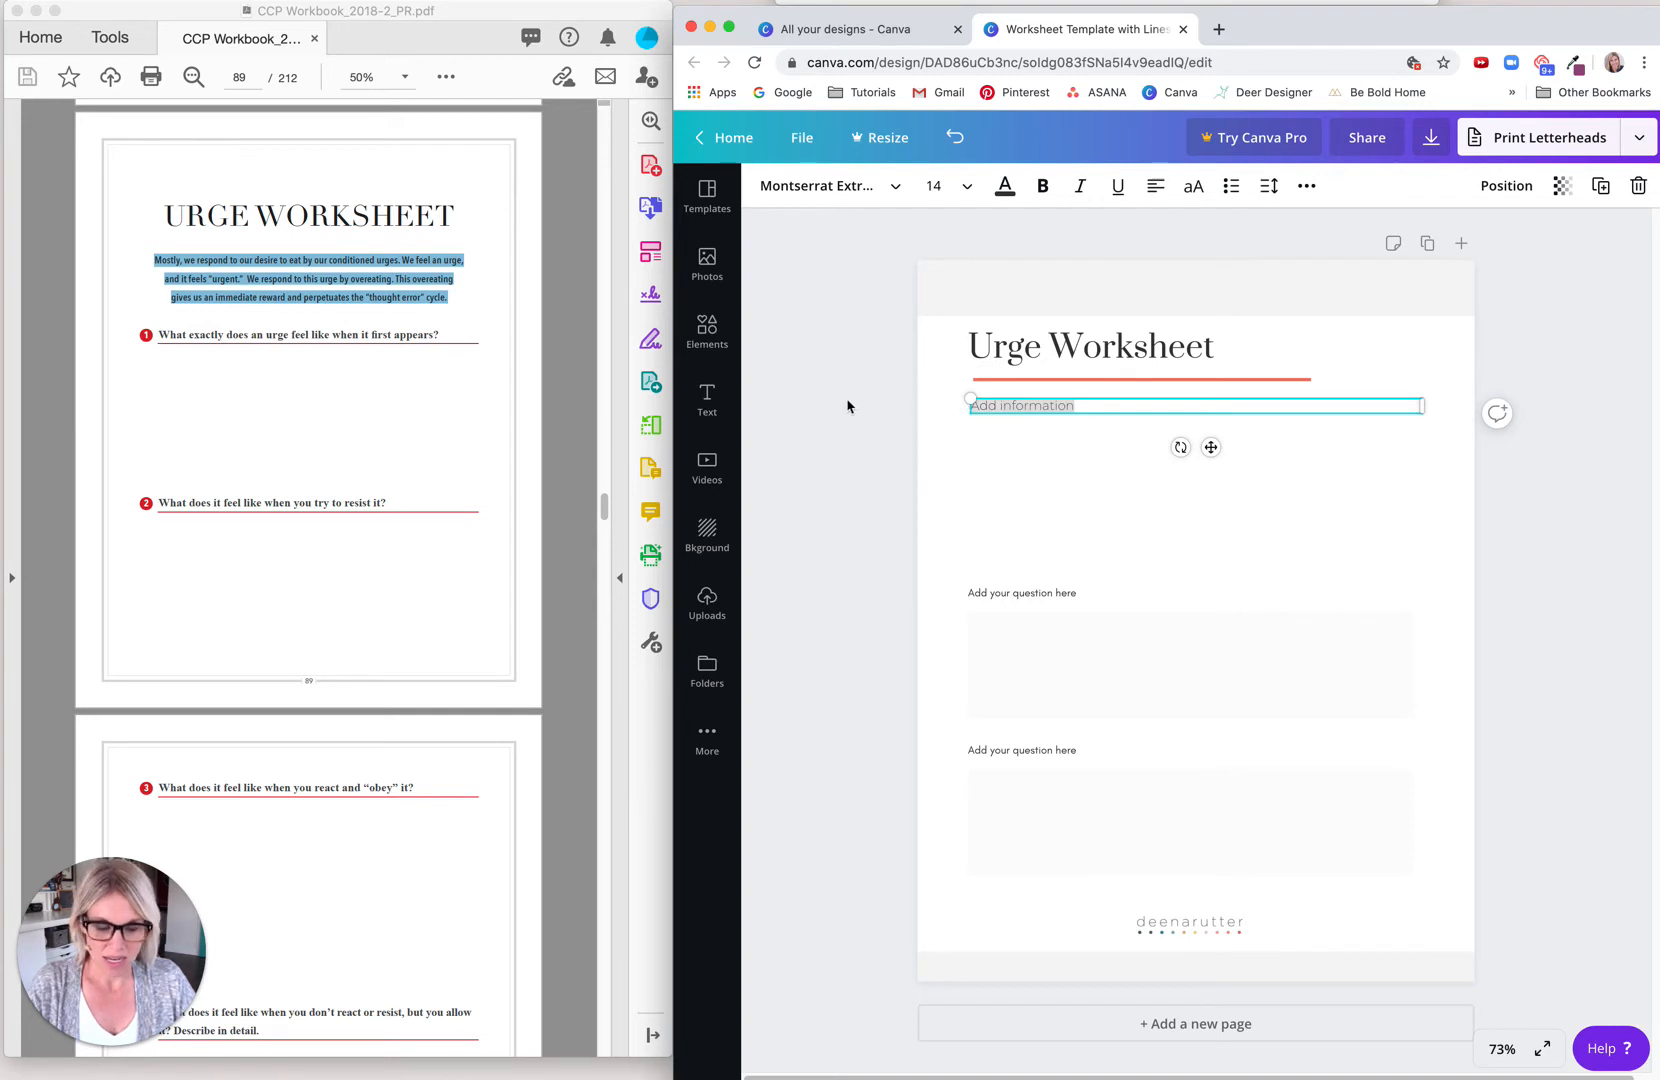
key("super+v")
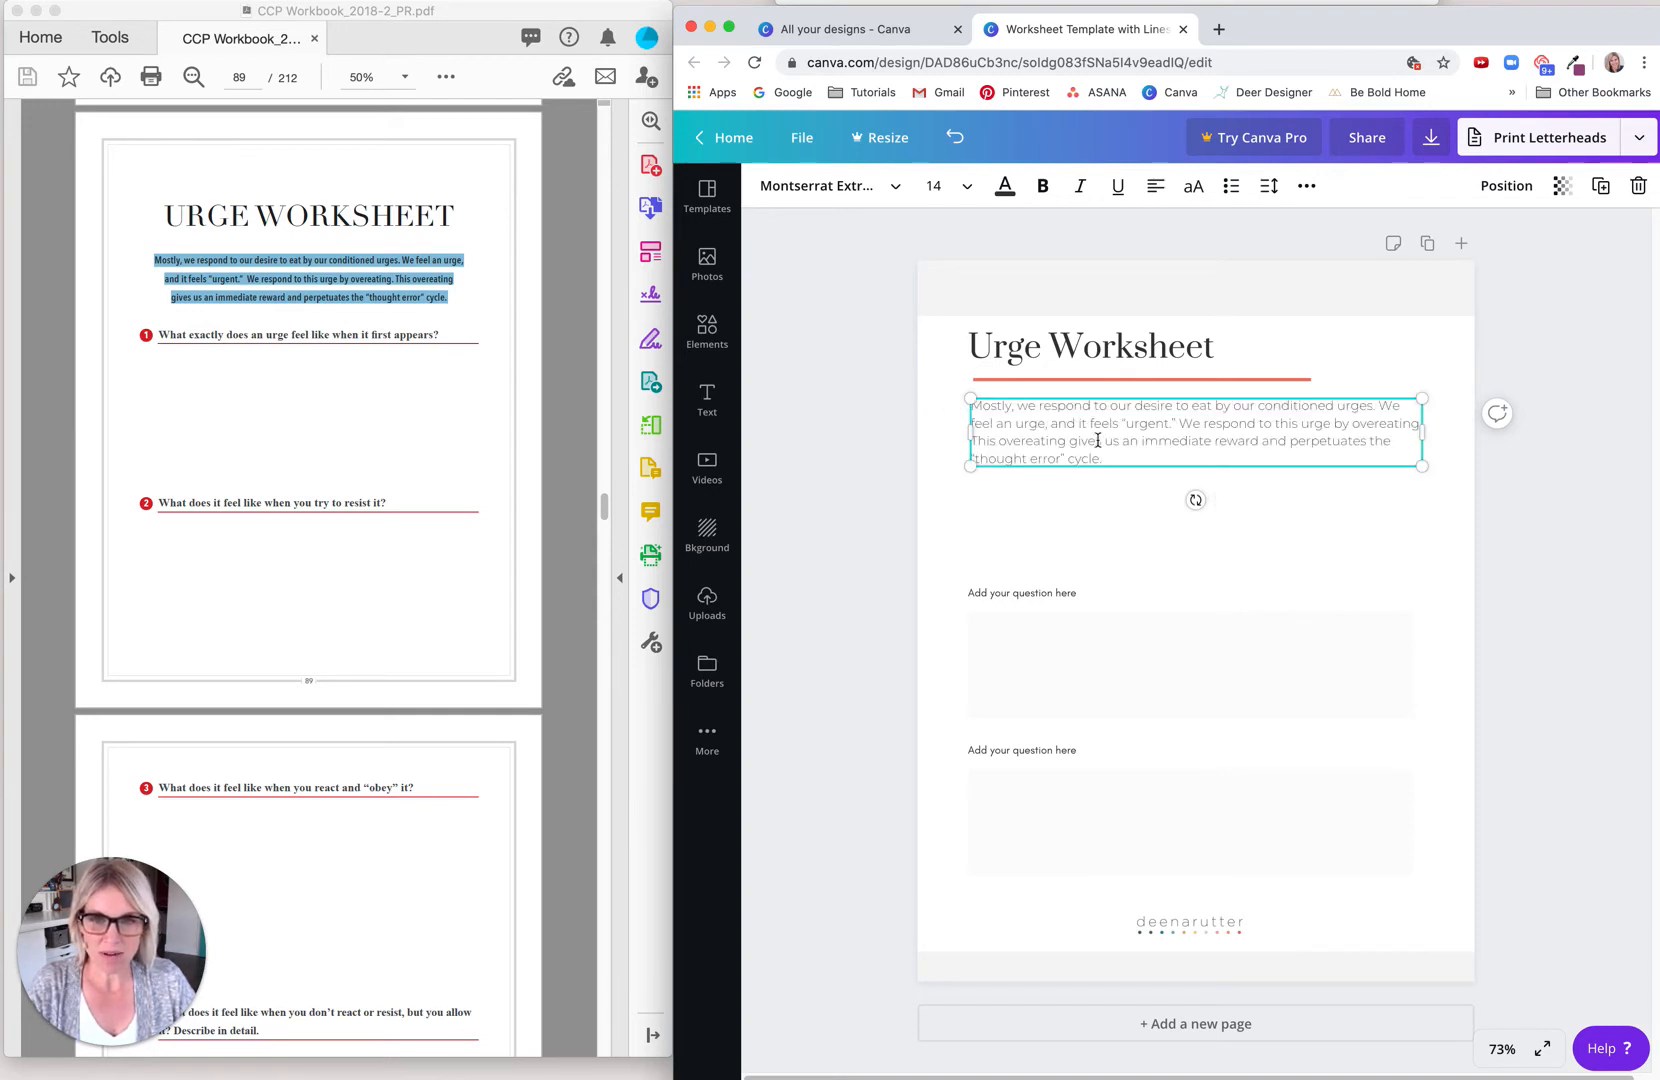
left_click(882, 488)
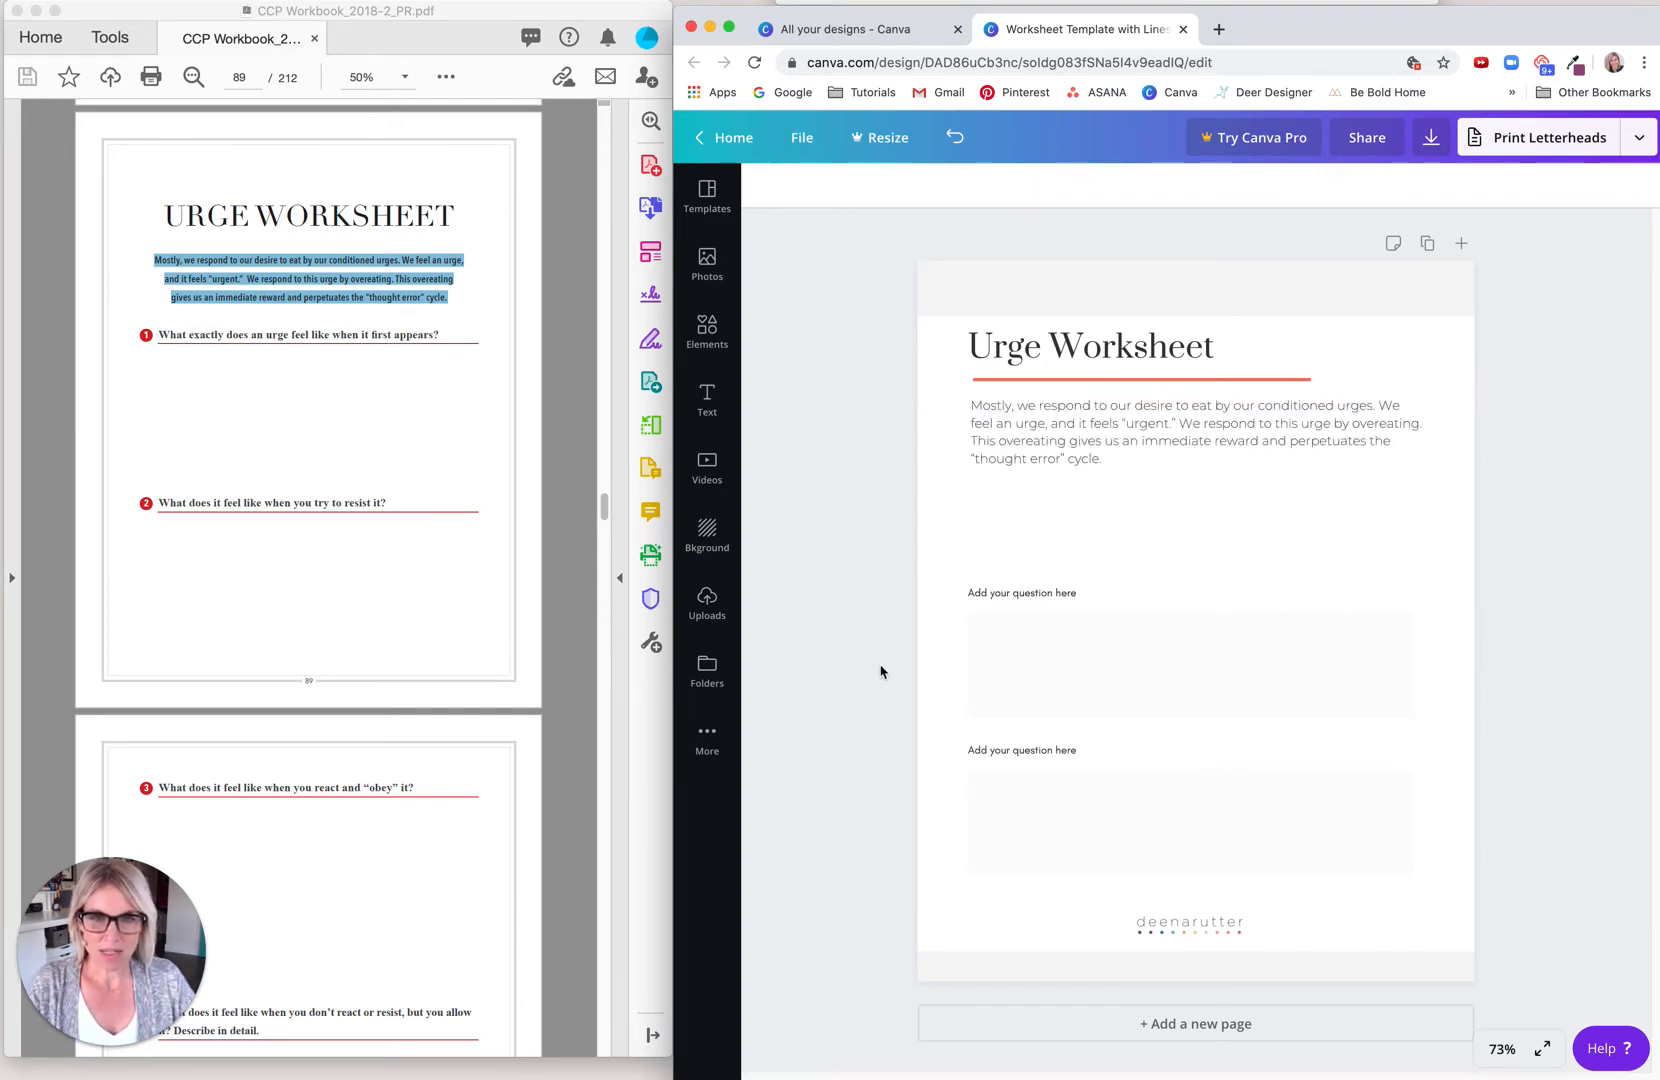
Step: Set the introductory paragraph's font size to 12 and its line height to 1.56
left_click(1045, 447)
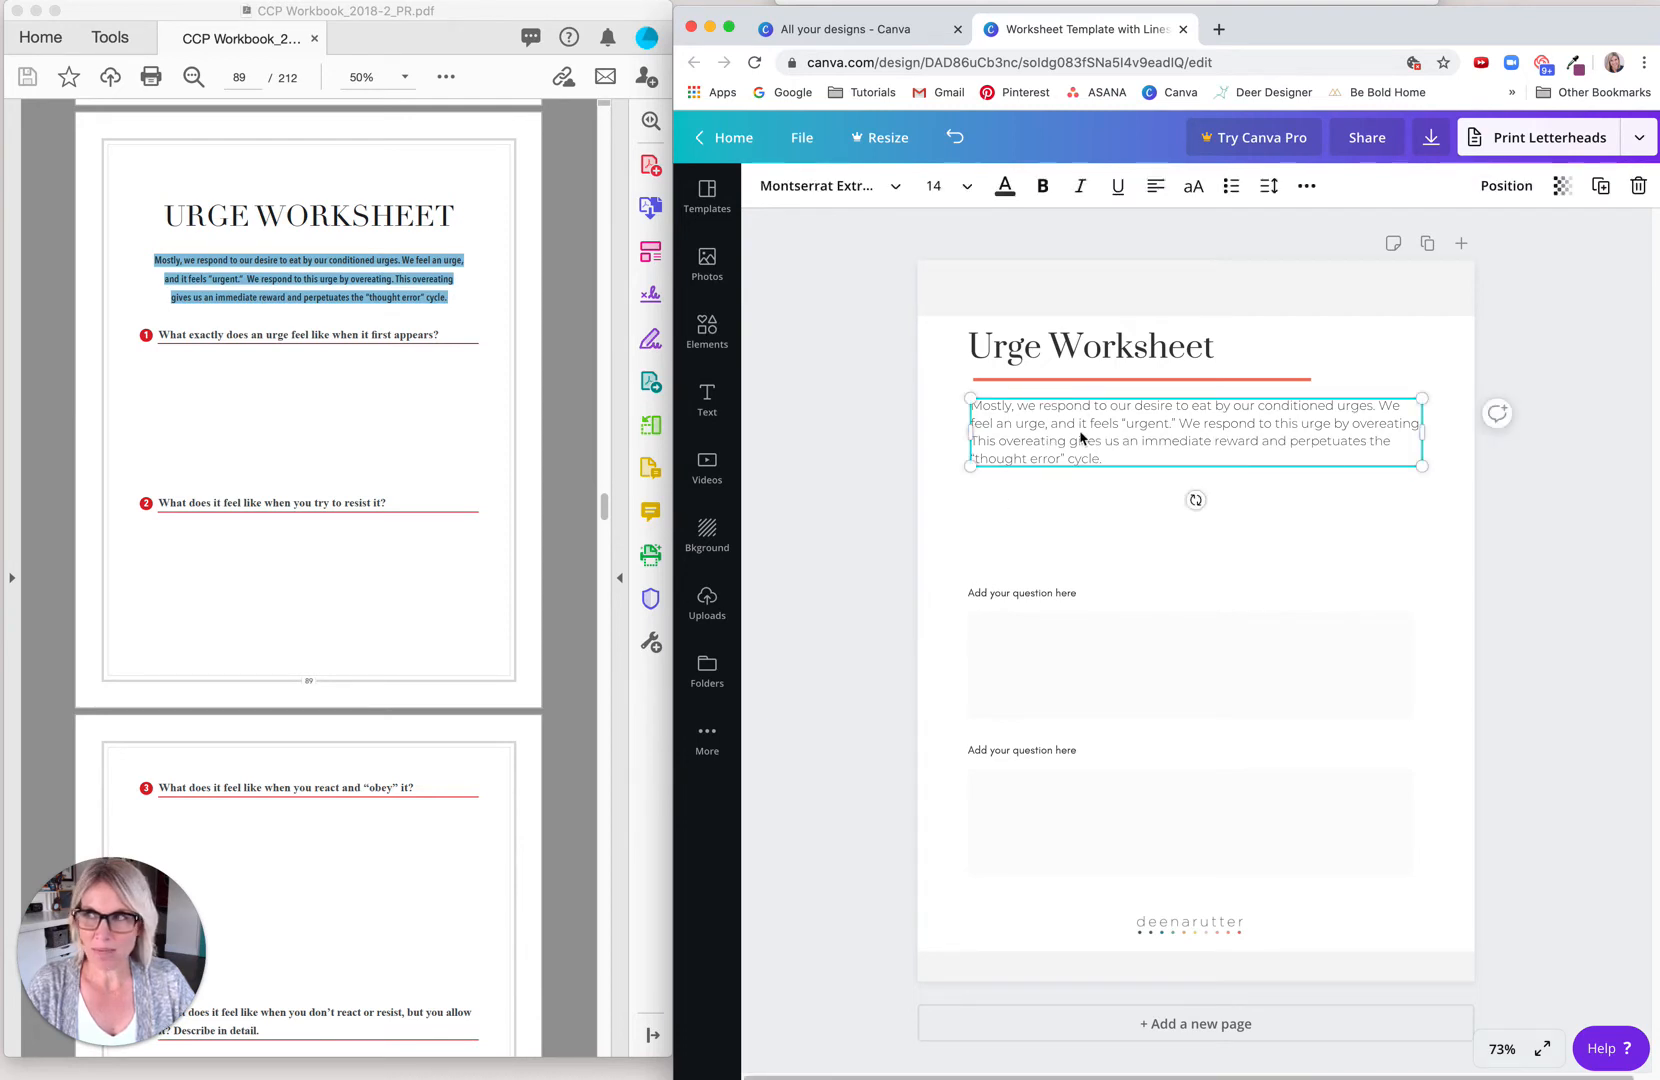
left_click(963, 187)
left_click(945, 346)
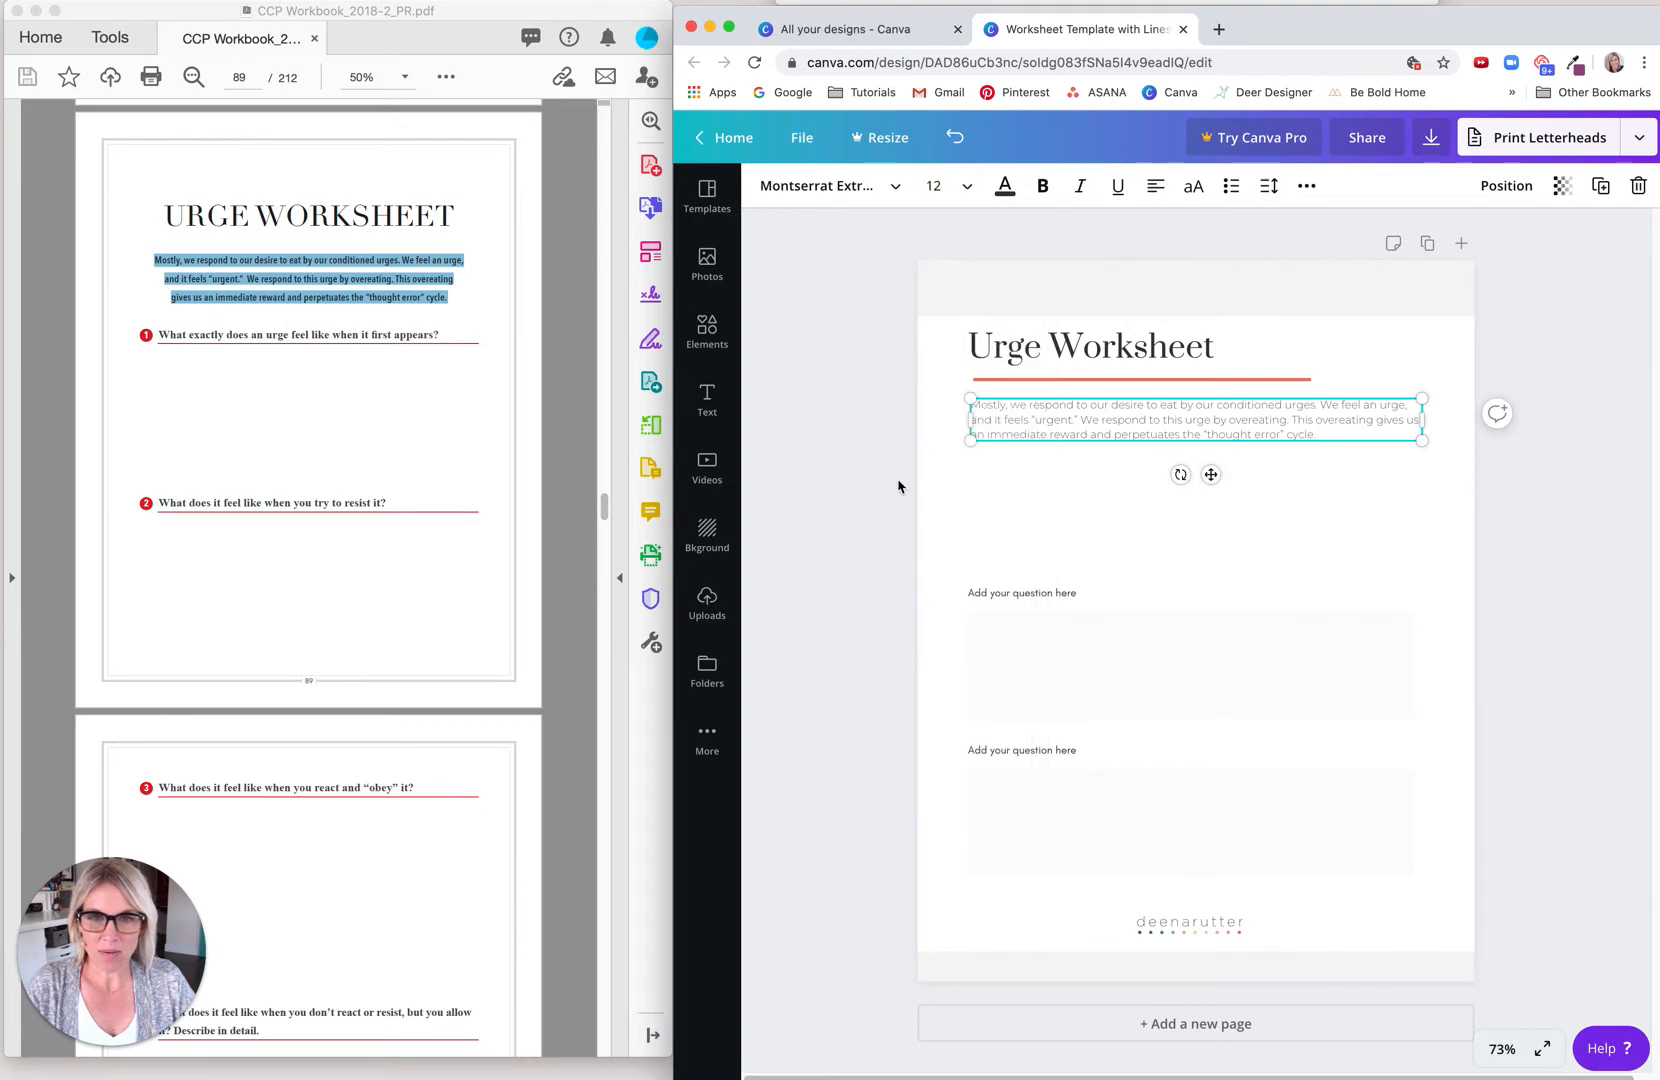
left_click(944, 505)
left_click(1027, 441)
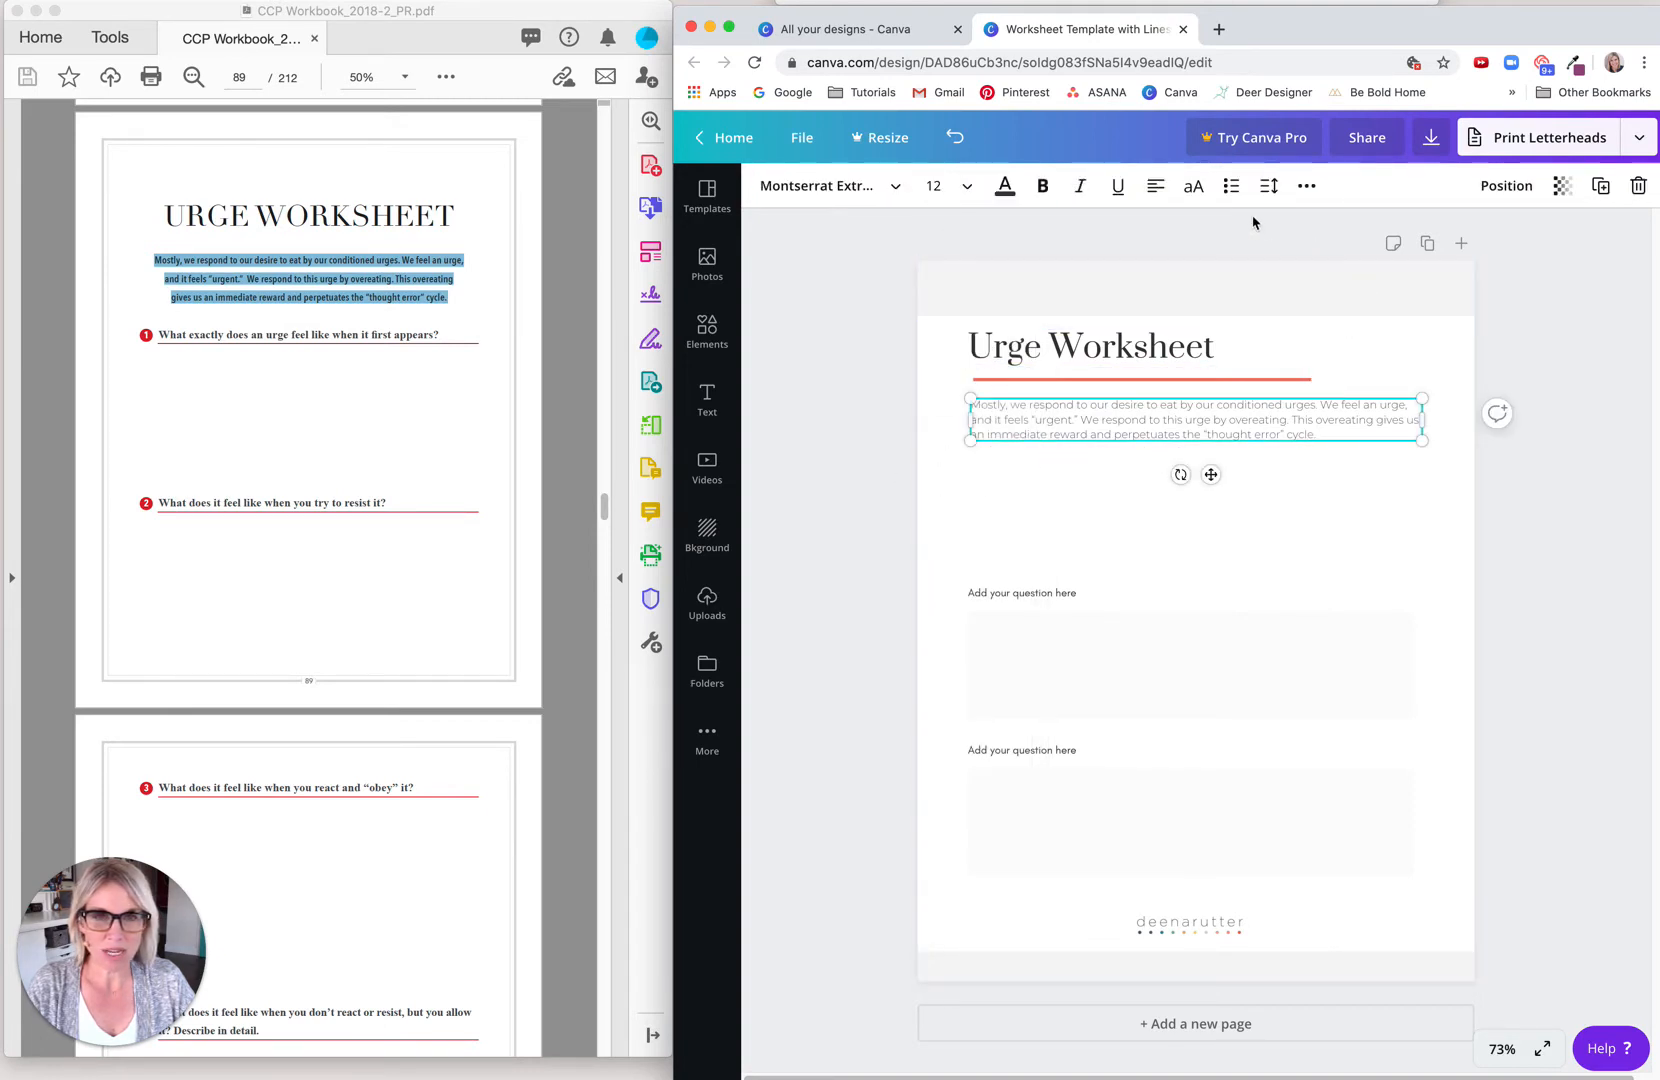
left_click(1267, 188)
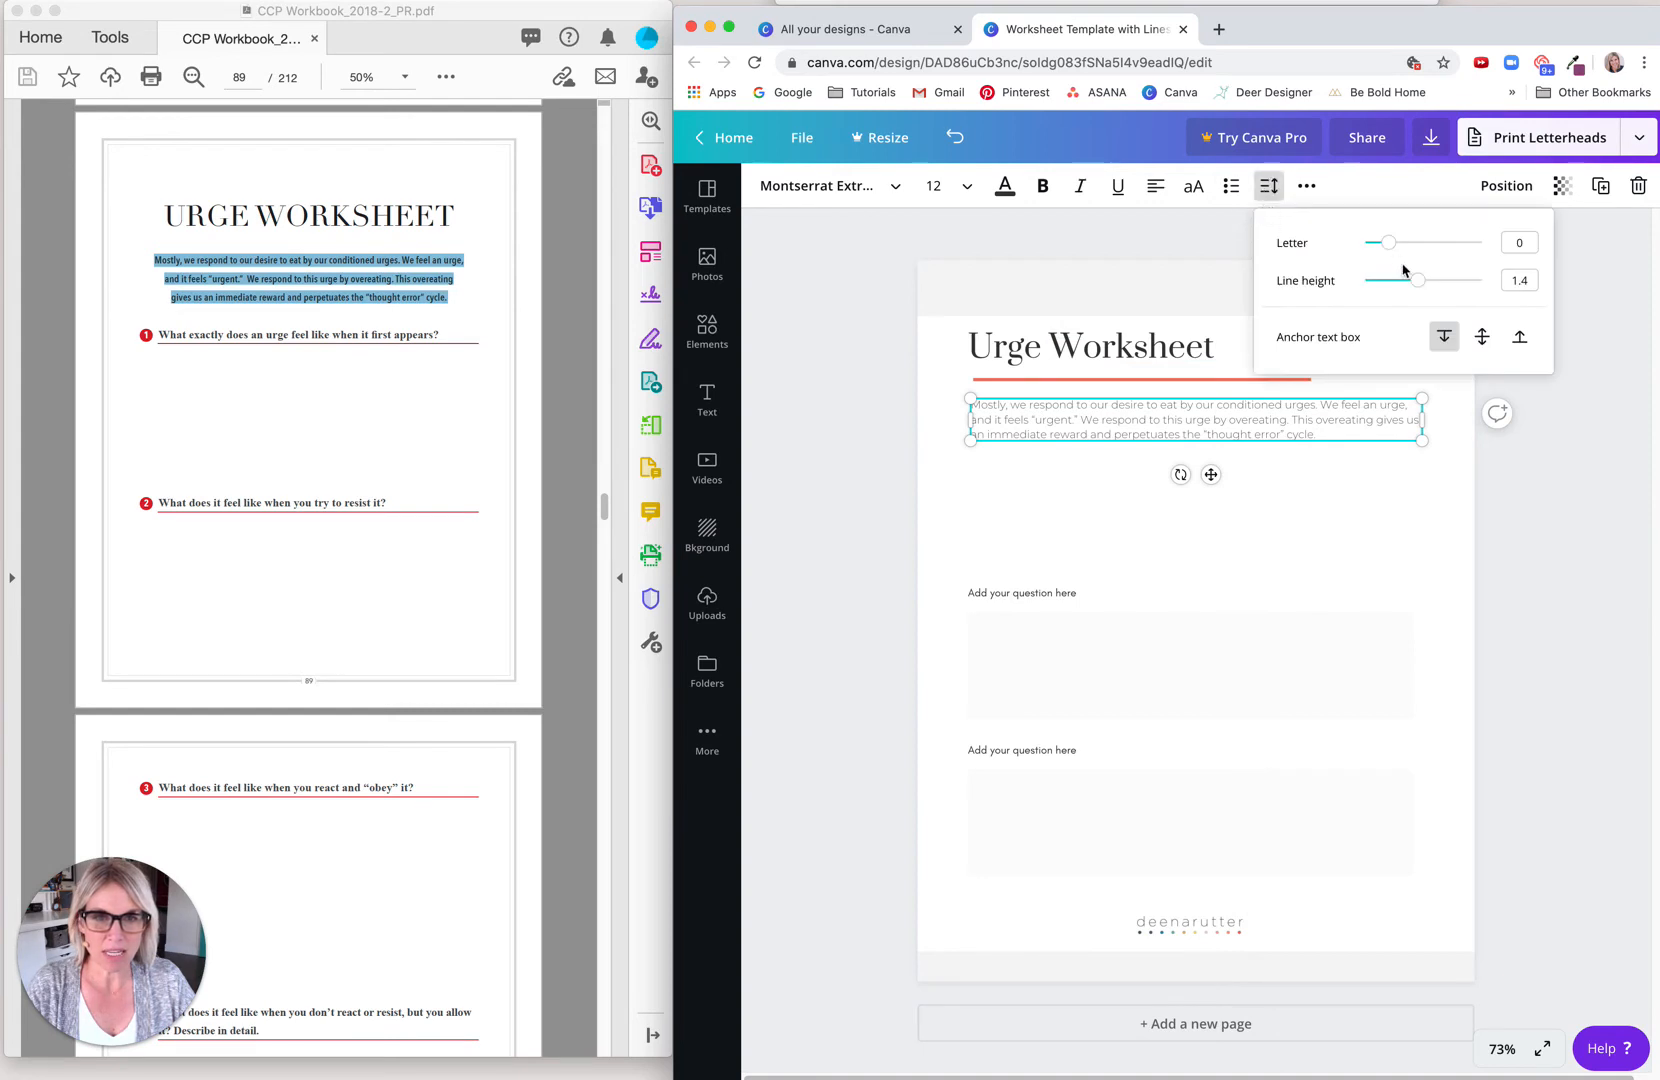
left_click_drag(1417, 280, 1427, 281)
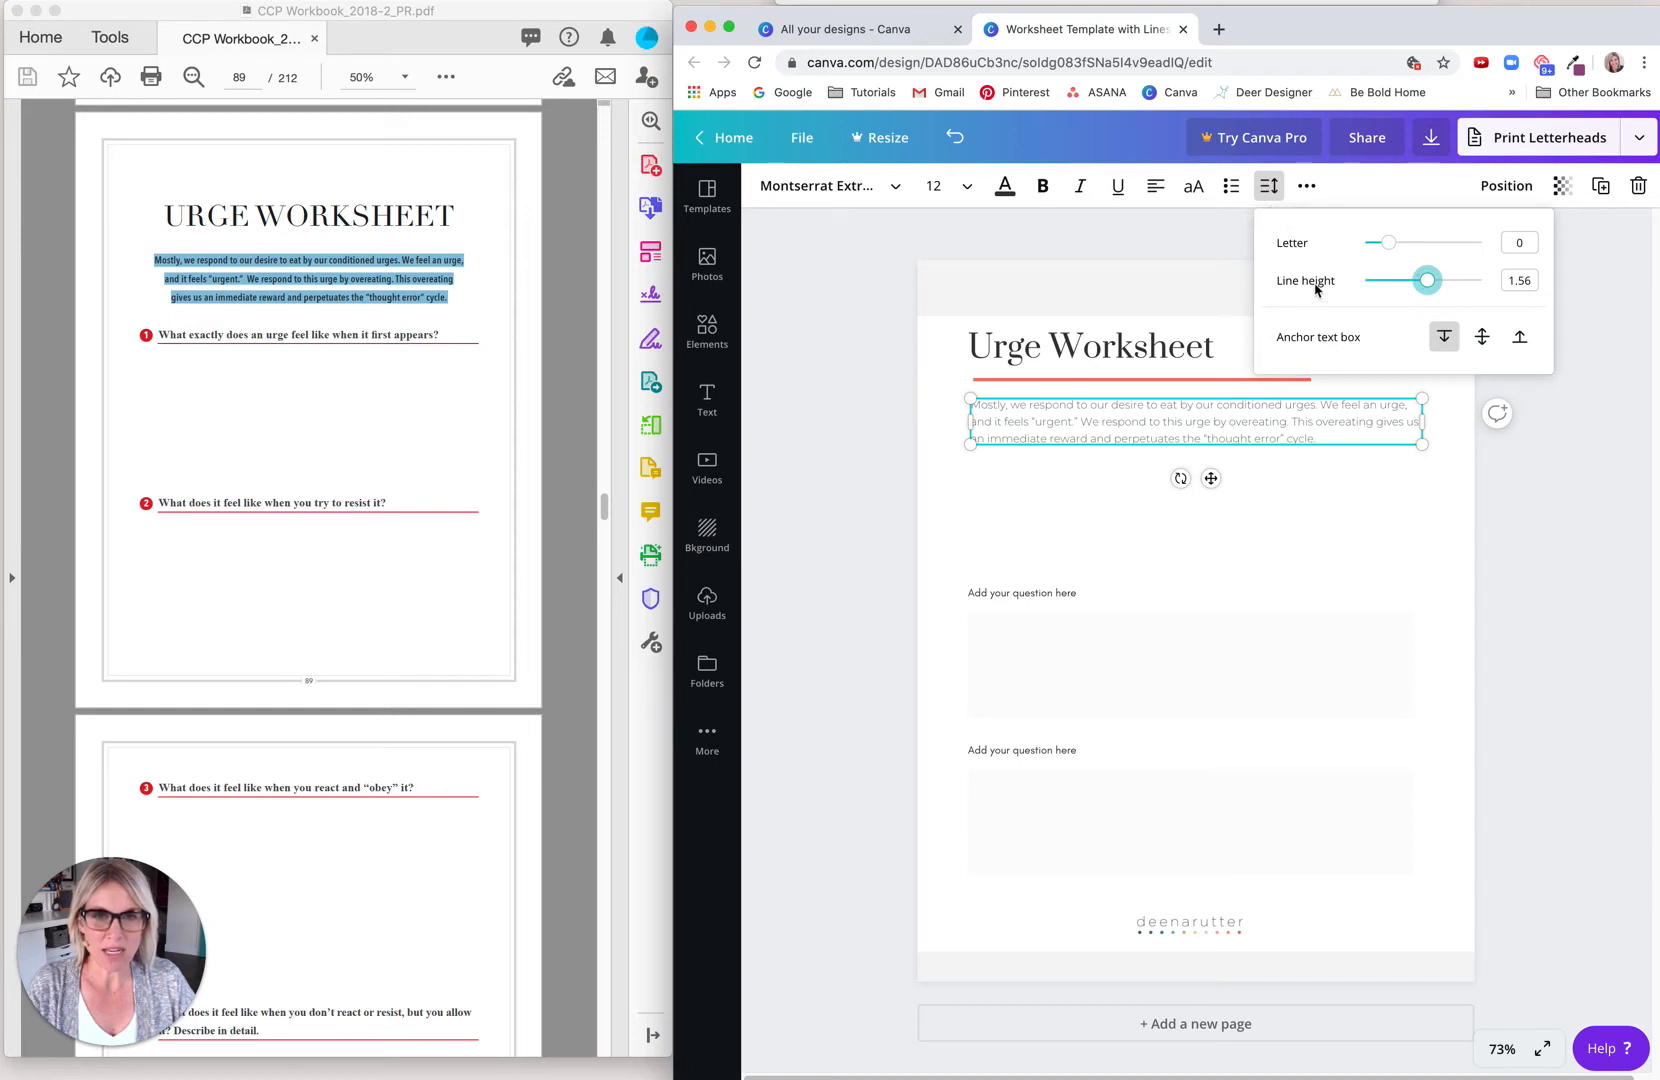
left_click(993, 503)
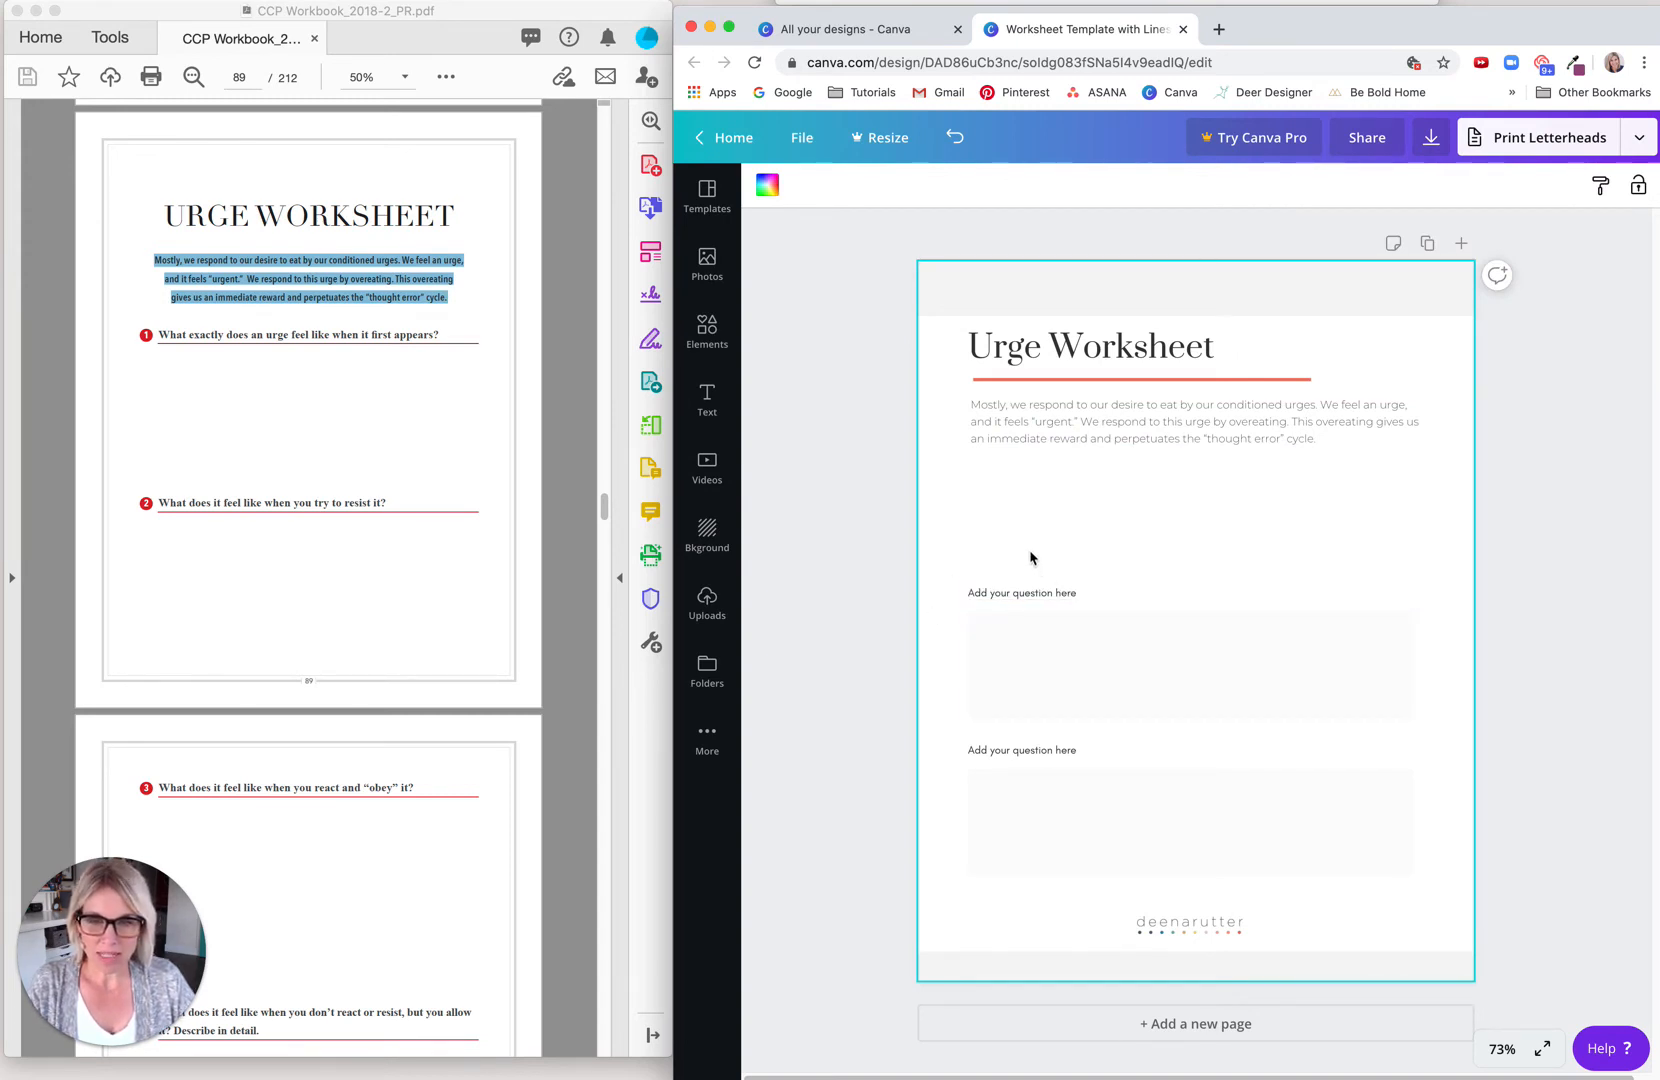
Step: Move the two remaining questions and their answer boxes up together to just below the introductory paragraph
left_click_drag(960, 547, 1027, 895)
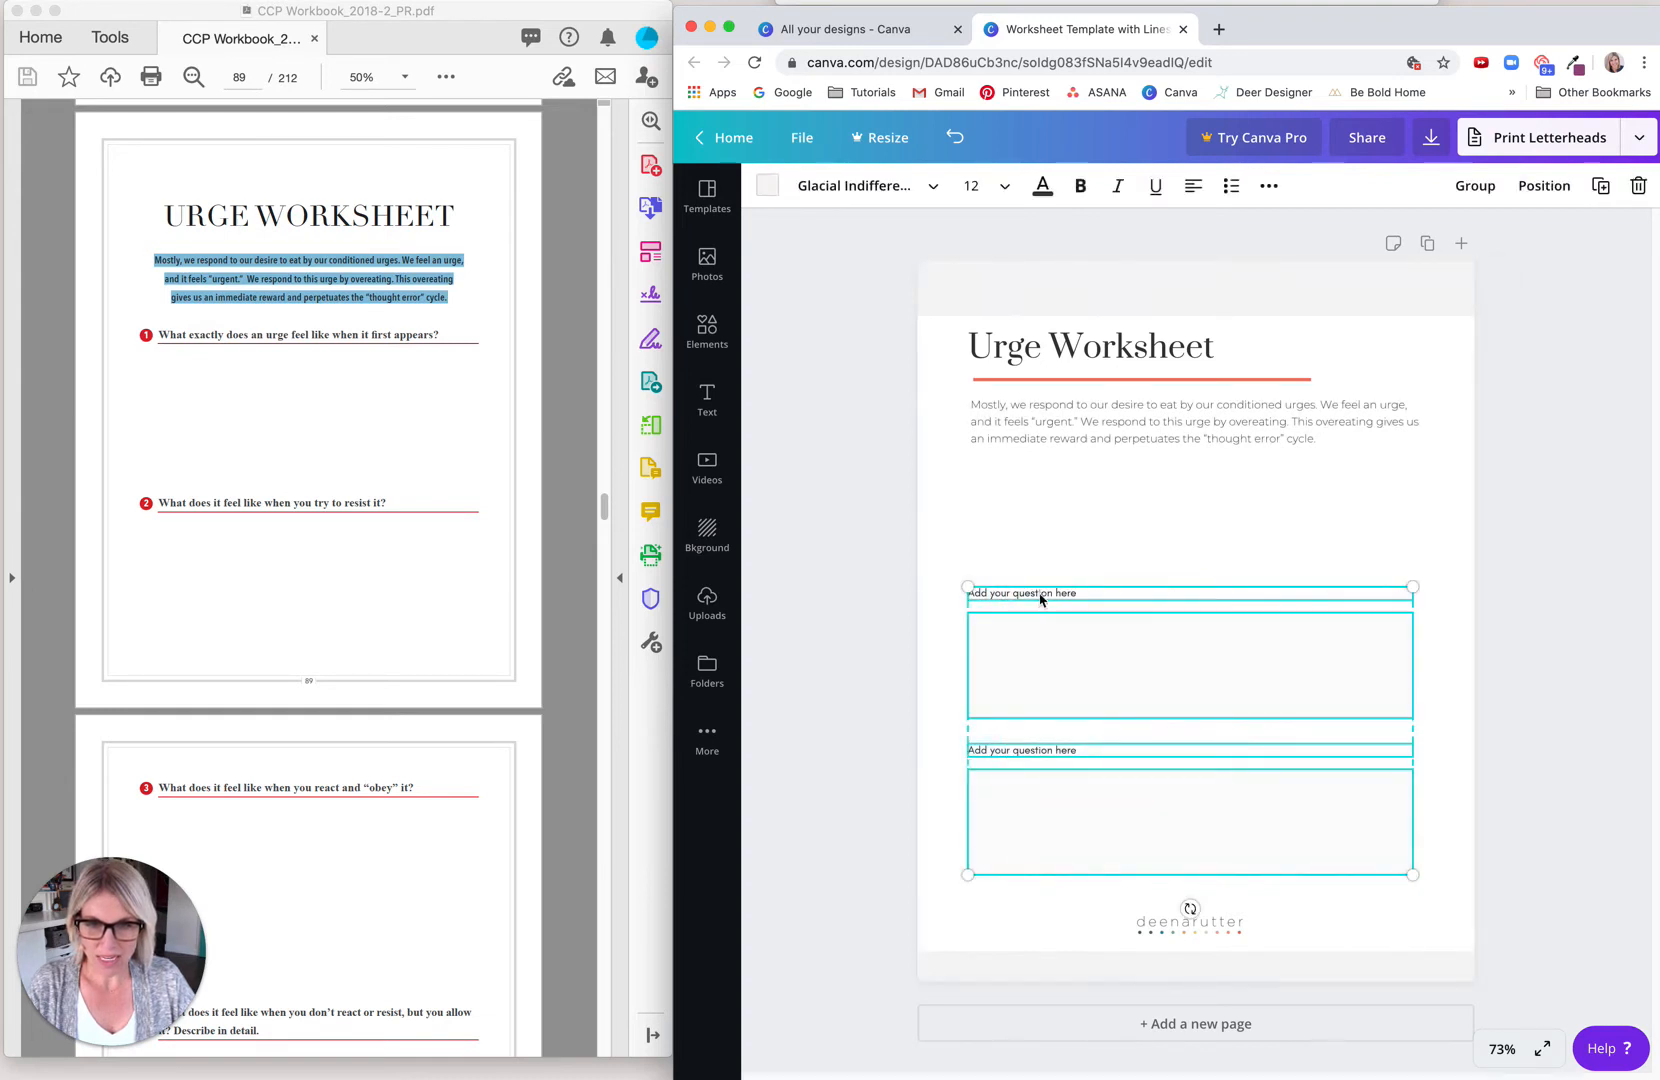
left_click_drag(1040, 598, 1034, 482)
left_click(981, 600)
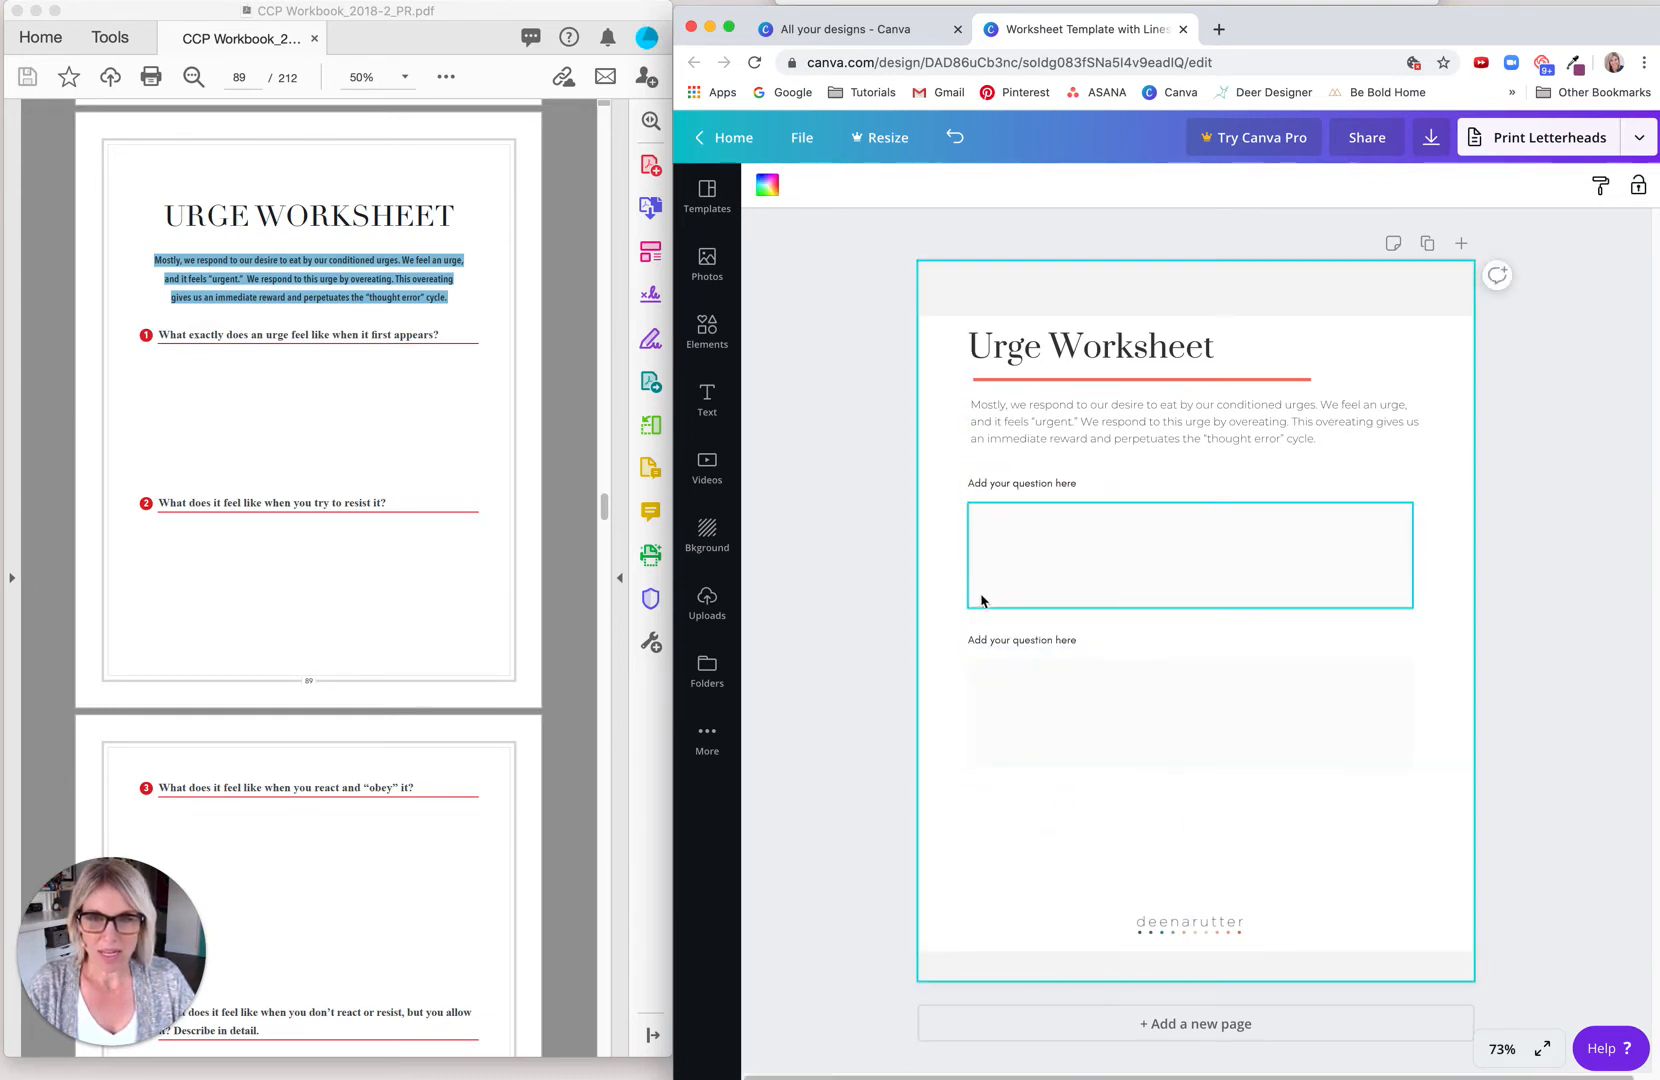
Step: Search the elements for LINES and add the plain solid line to the worksheet
left_click(708, 335)
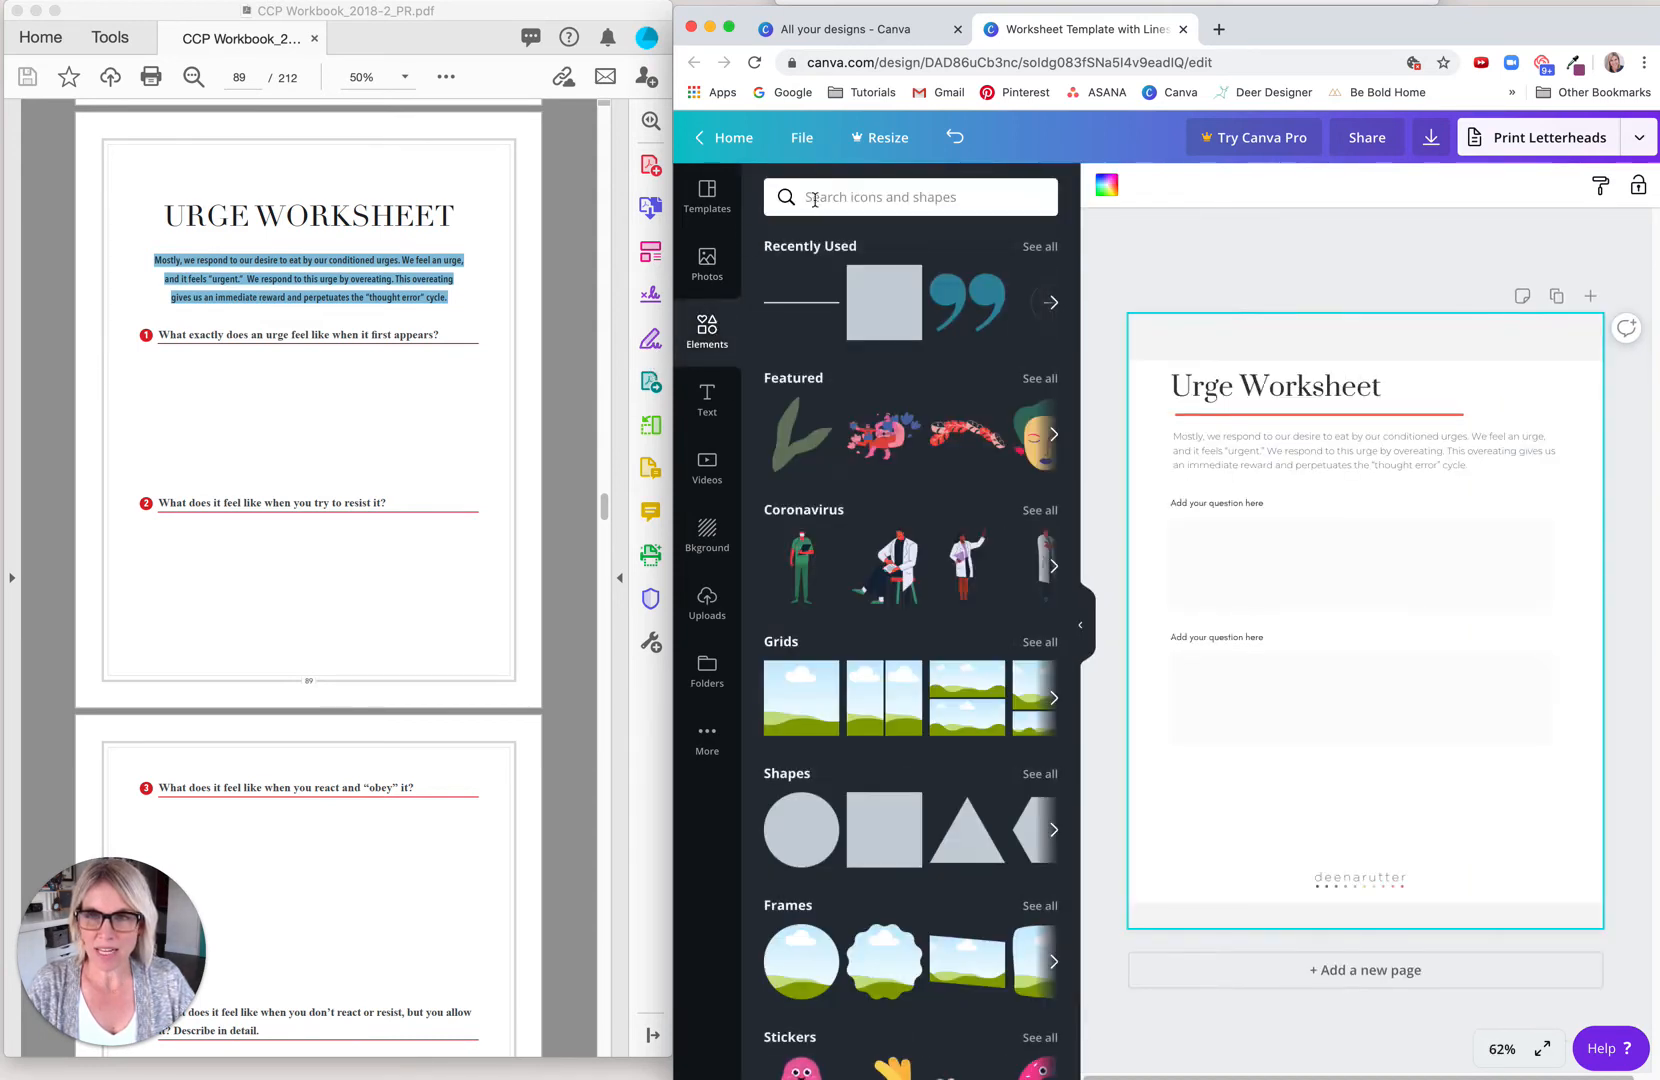
left_click(800, 198)
type("LI")
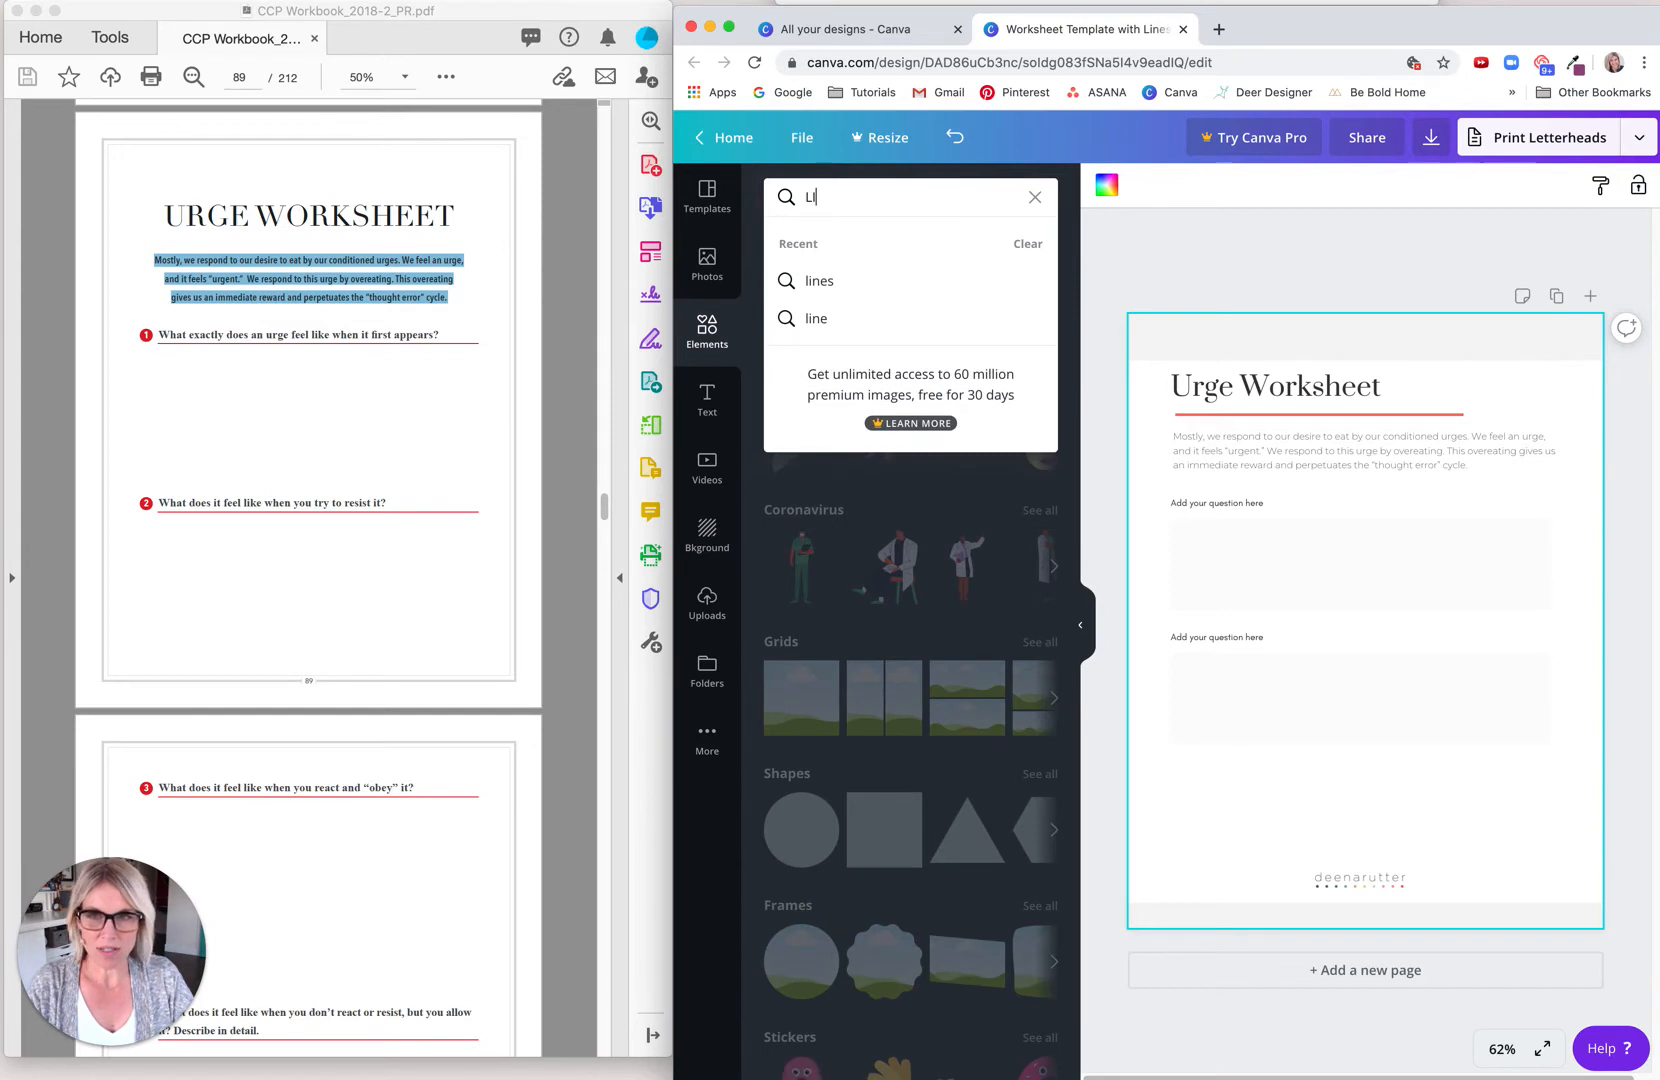
type("NES")
key("Return")
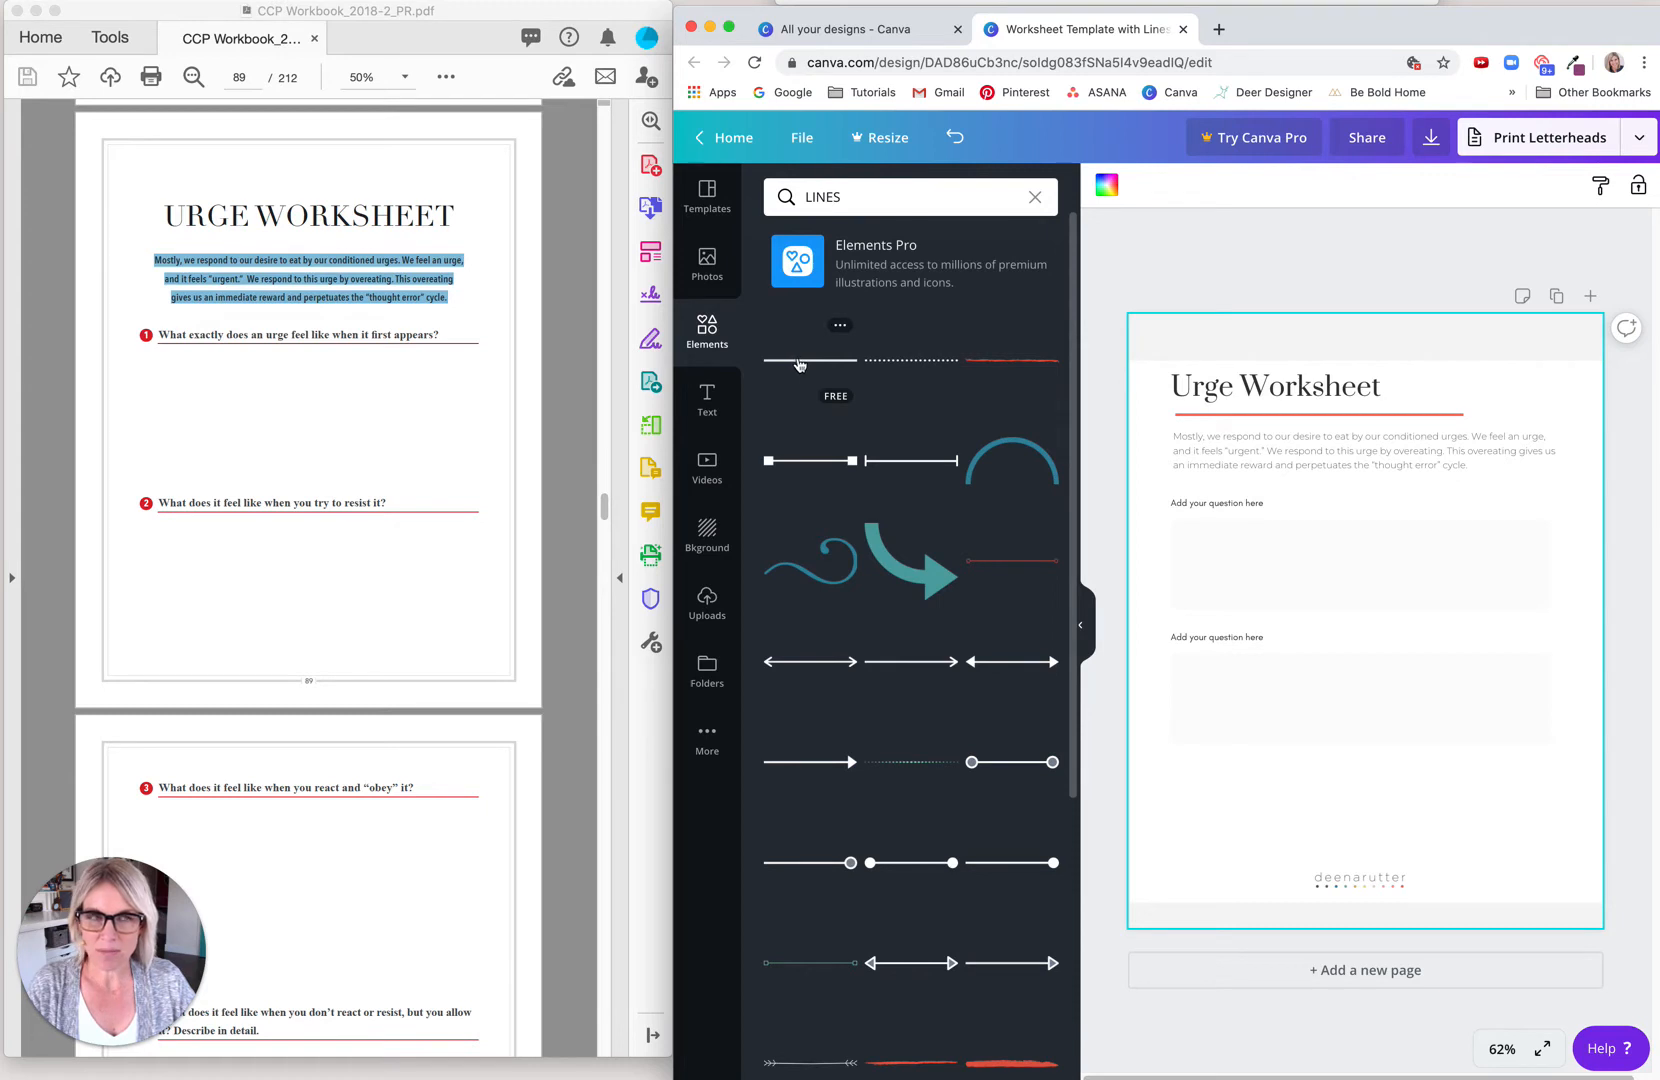
left_click(799, 362)
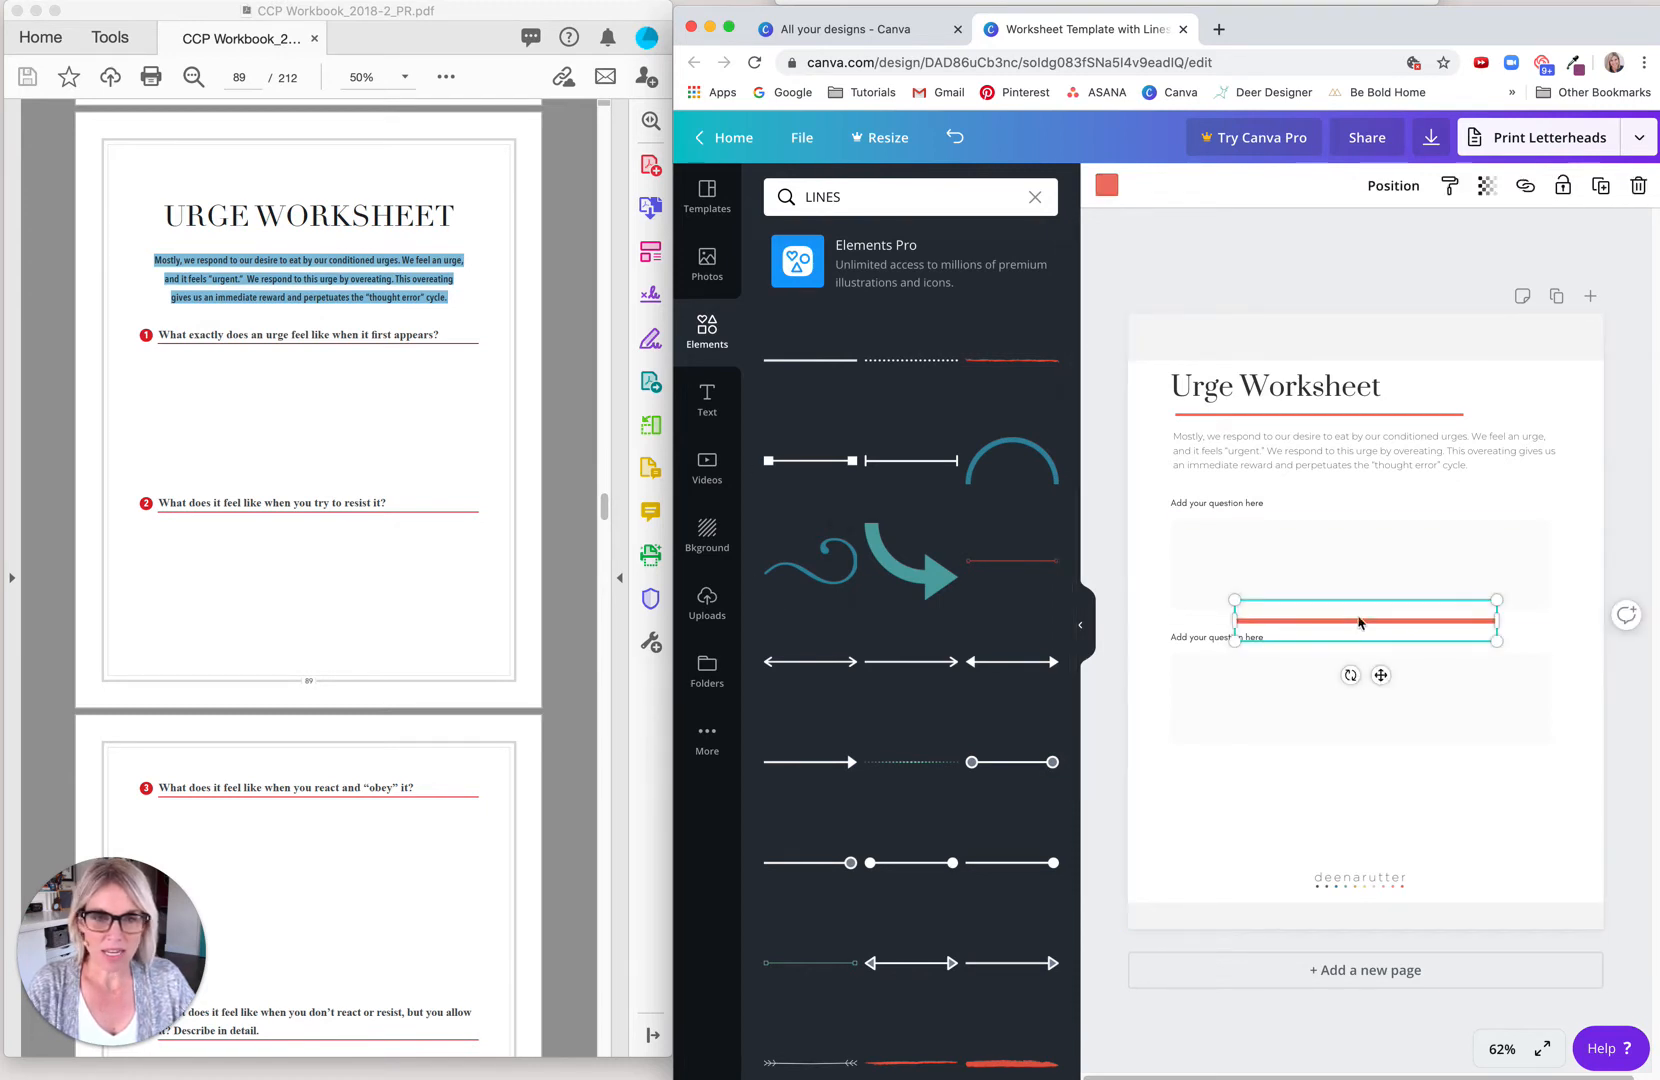
left_click(1081, 625)
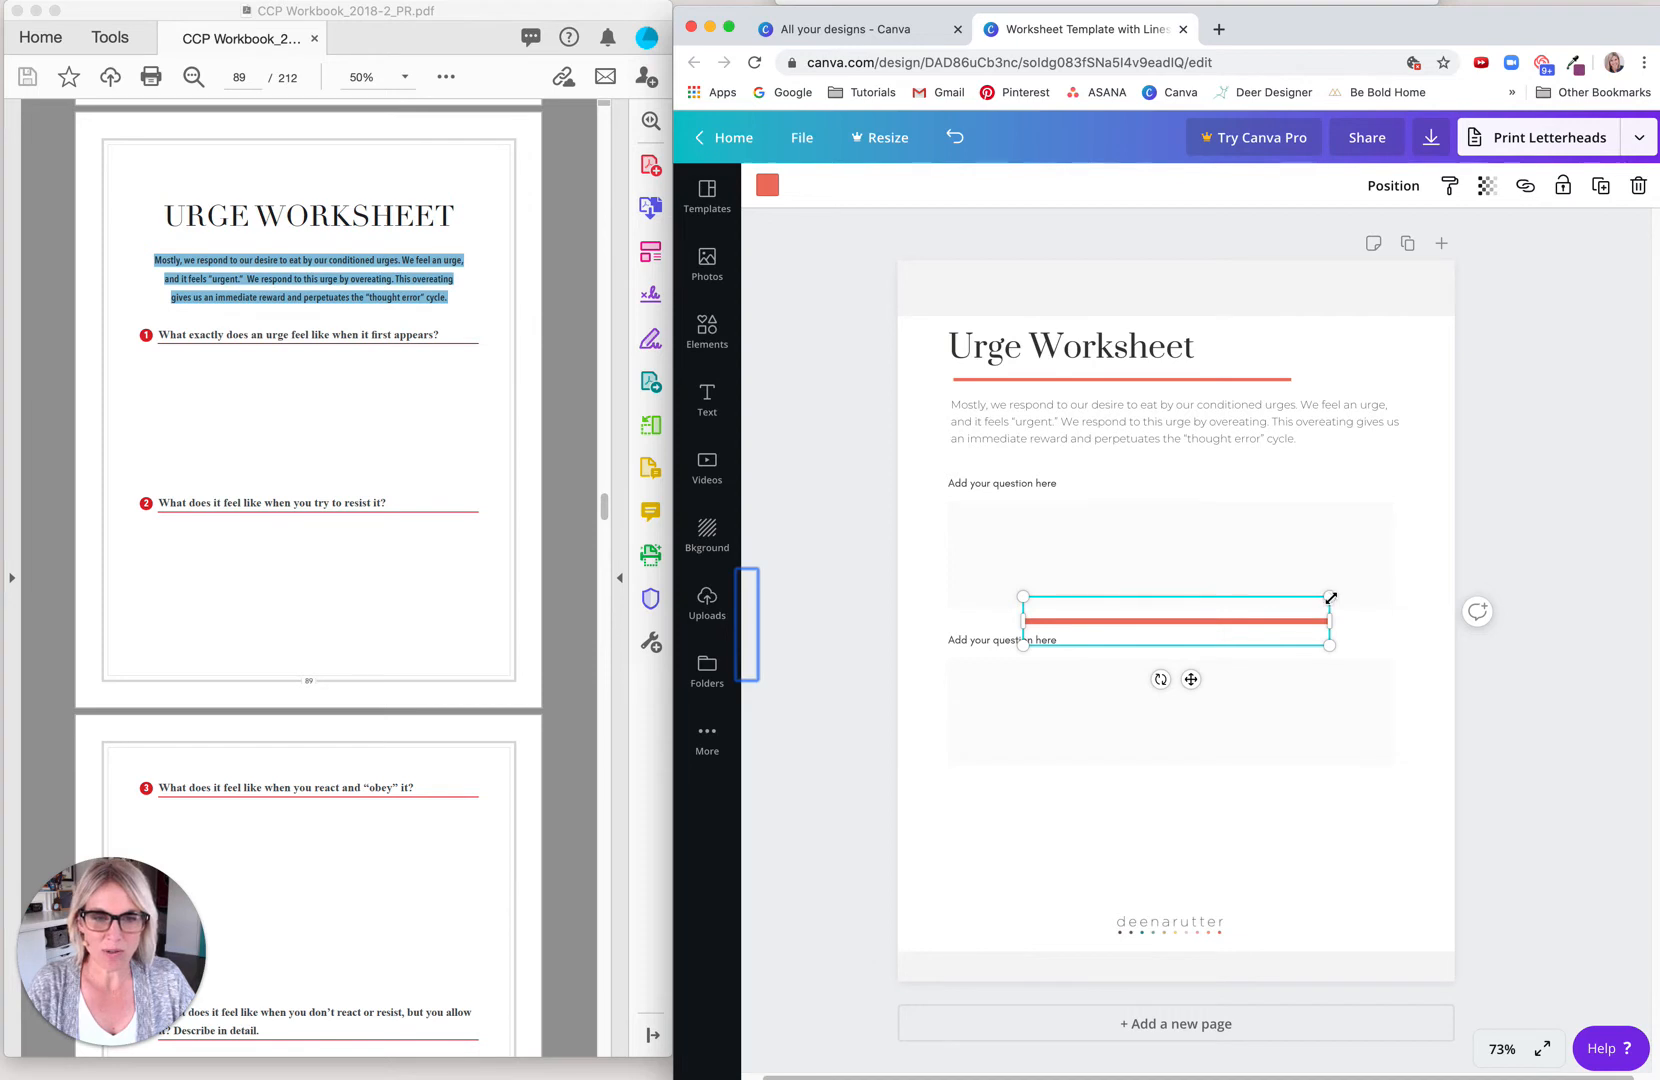
Step: Scale the line down until it is thin, align it with the first answer box's left edge, and stretch it to the box's full width
left_click_drag(1331, 597, 1023, 563)
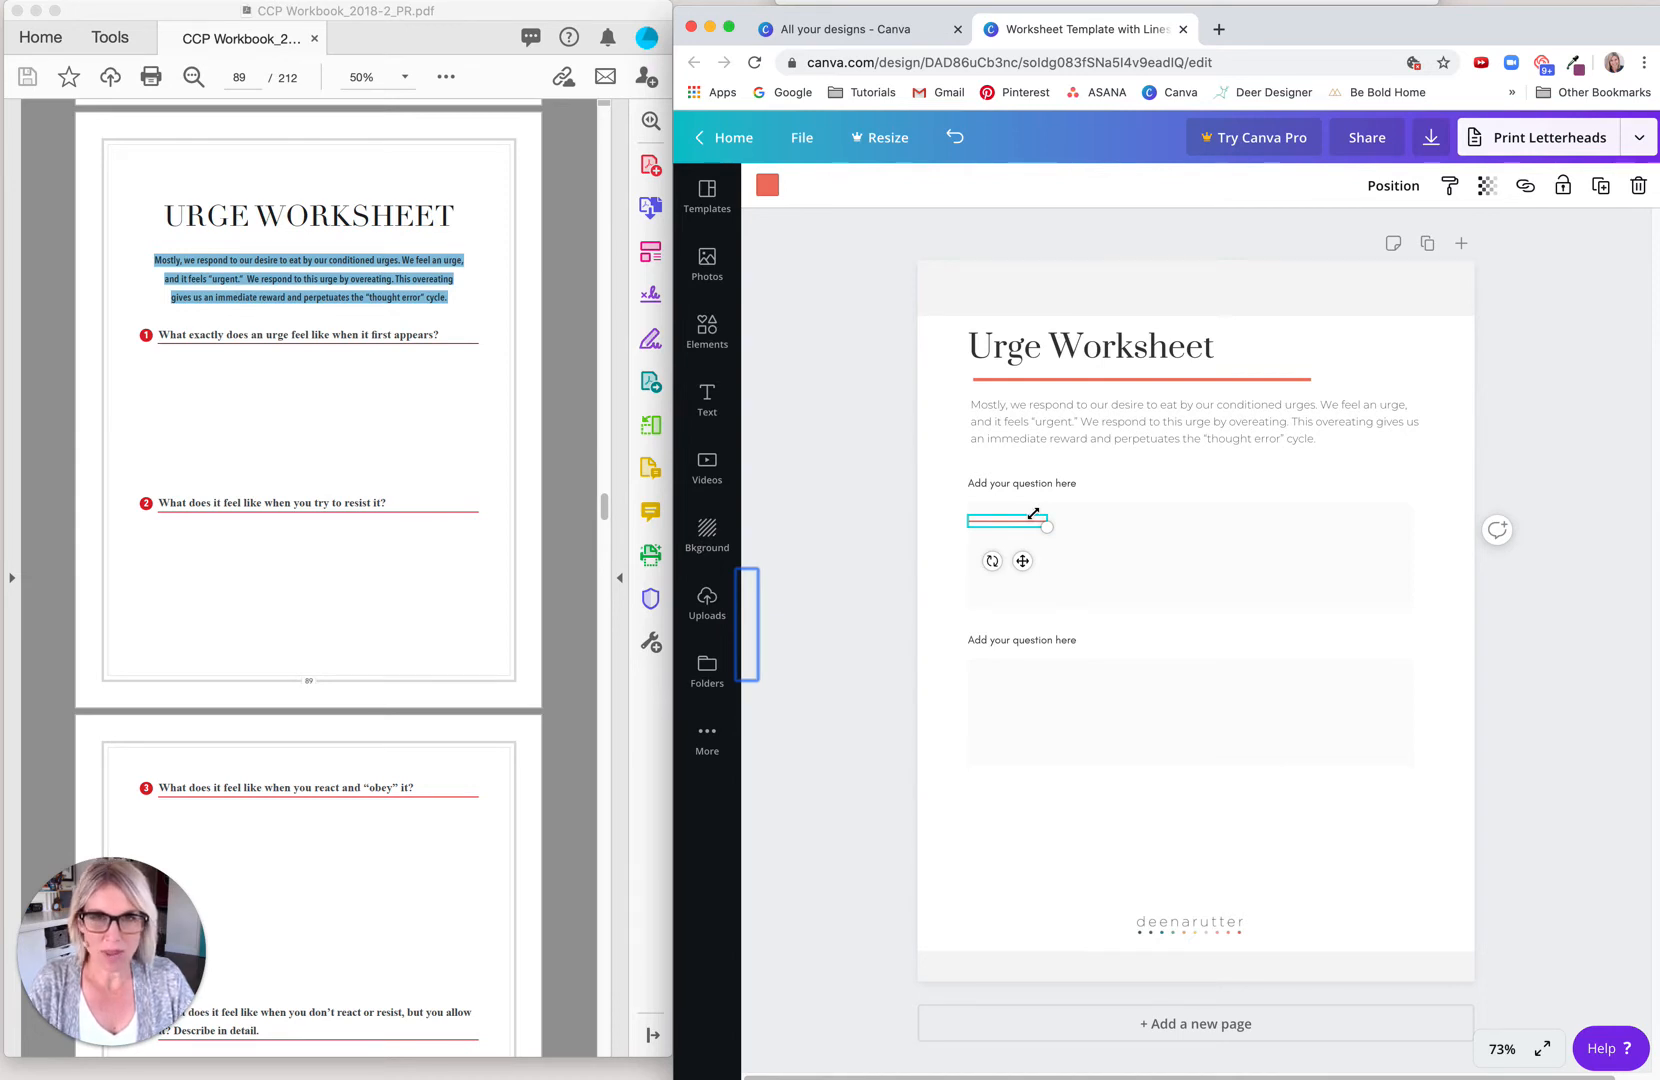
key("super+plus")
key("super+plus")
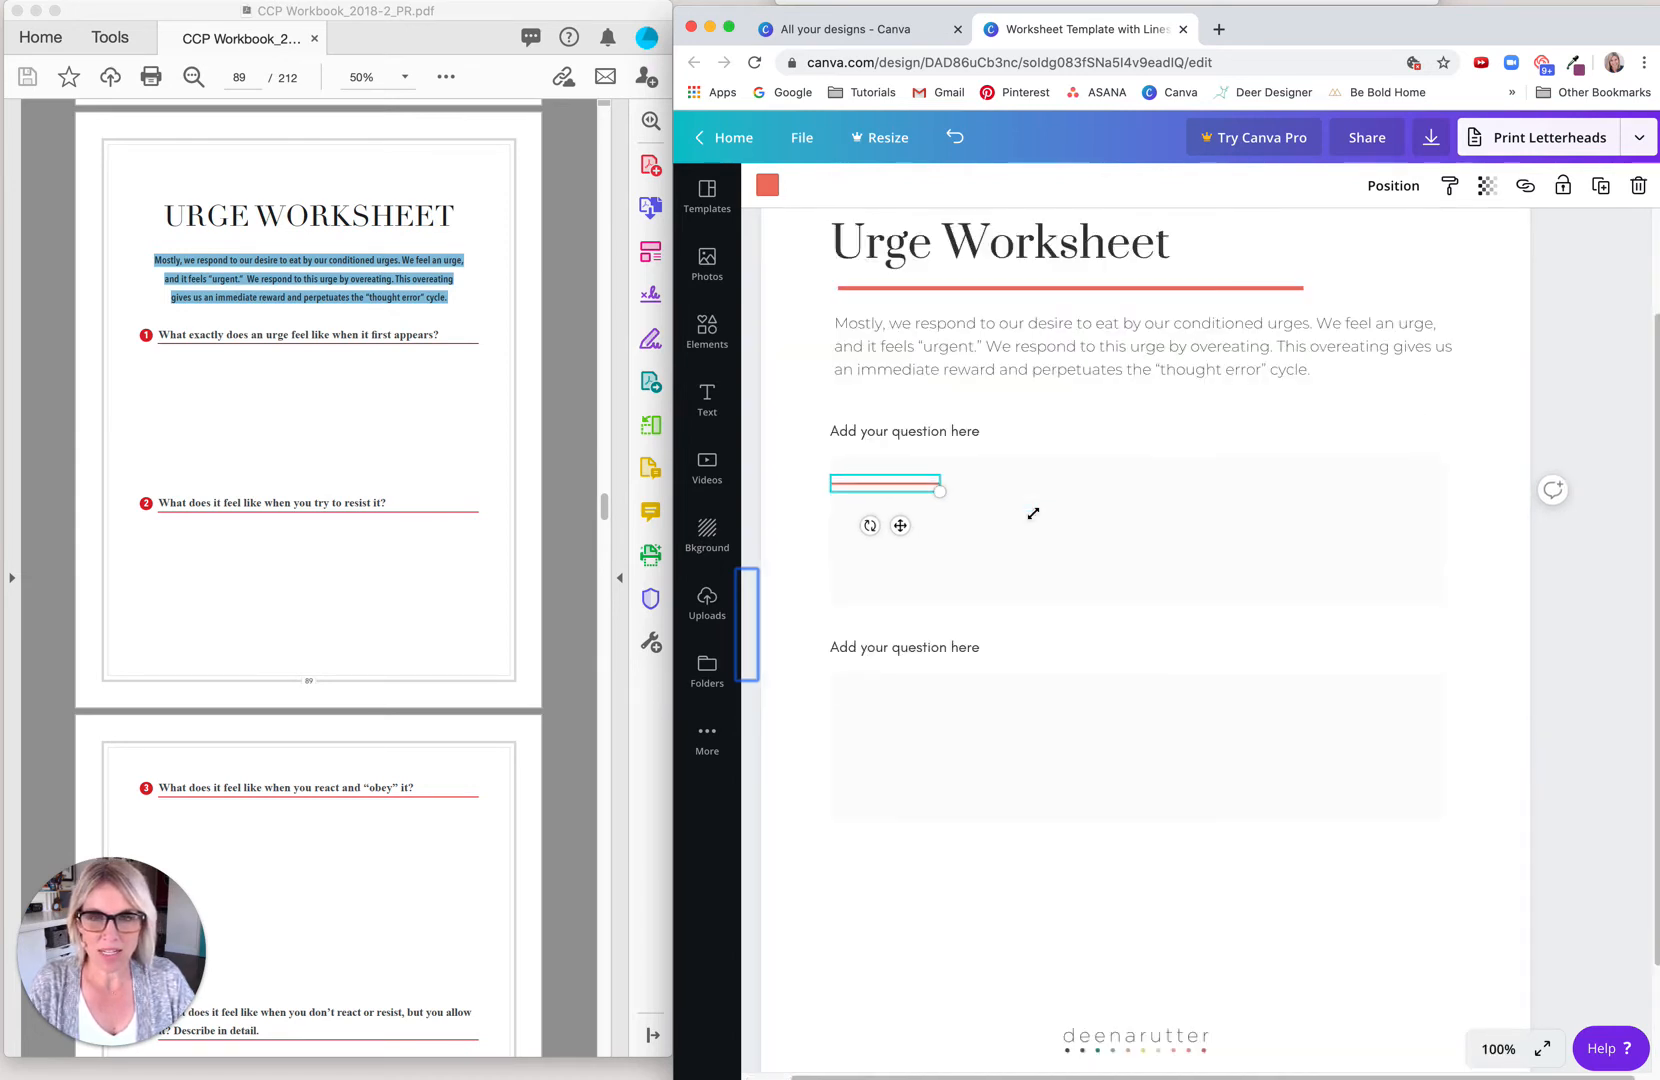
key("super+plus")
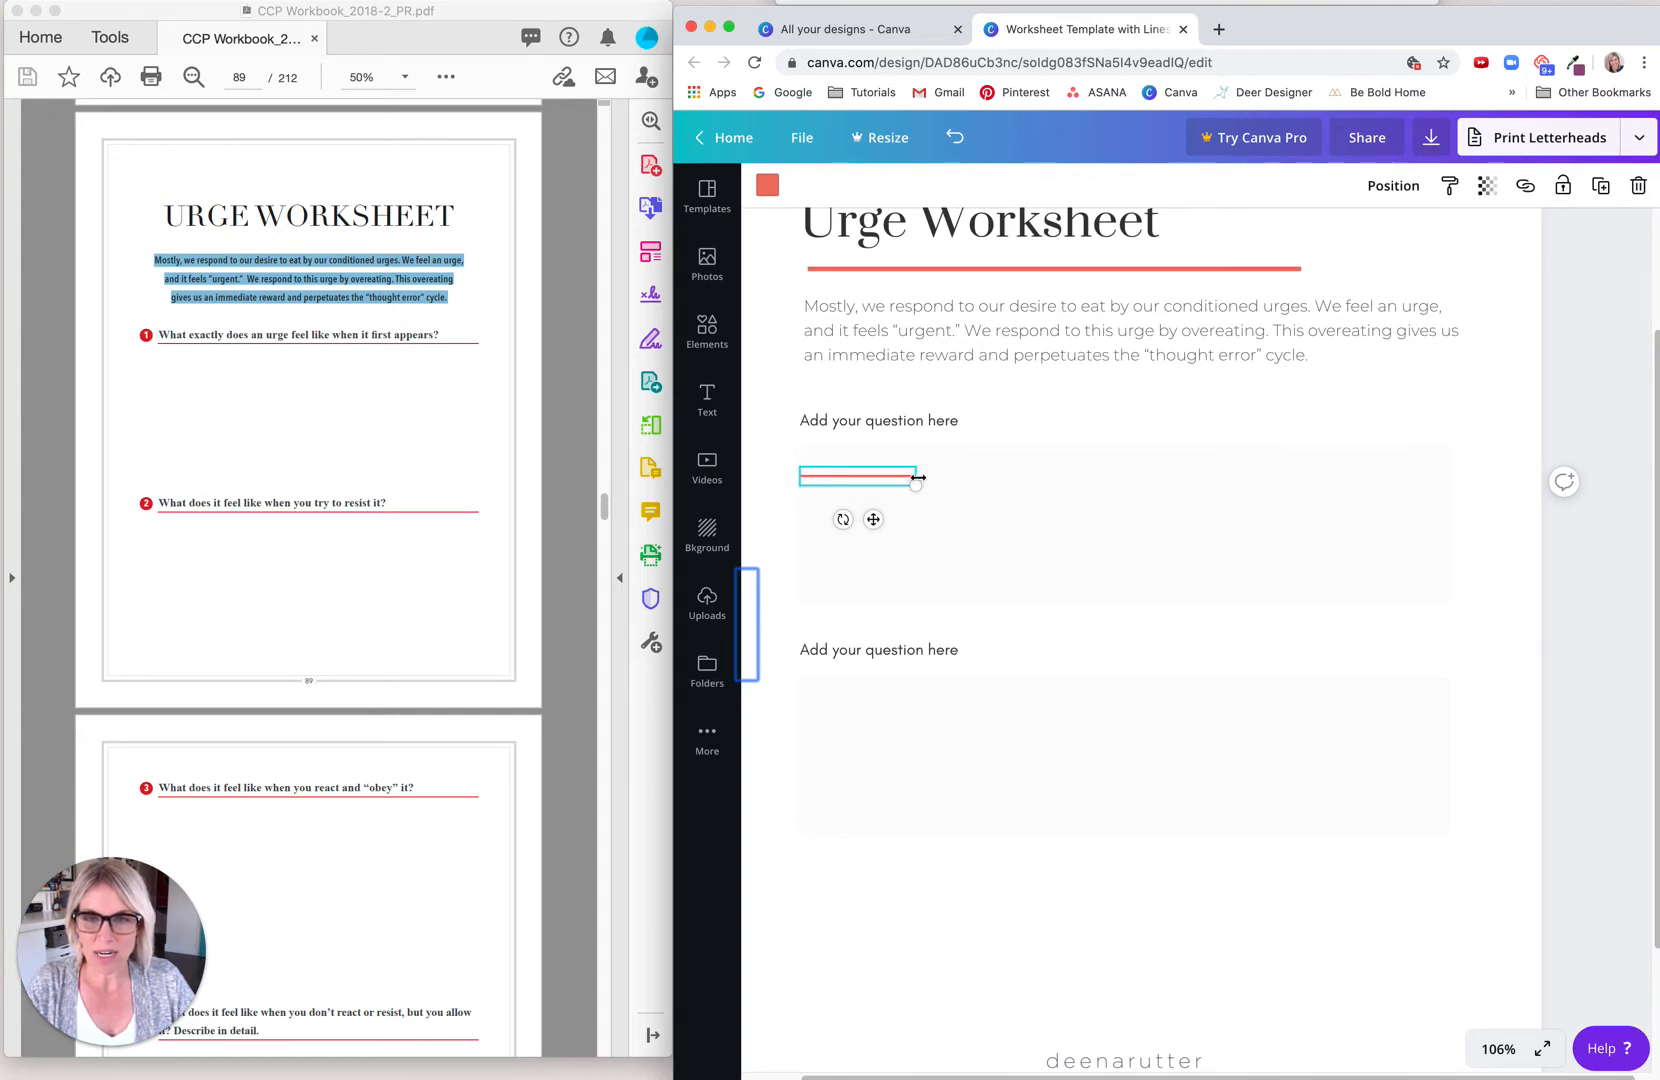
left_click_drag(918, 478, 1512, 477)
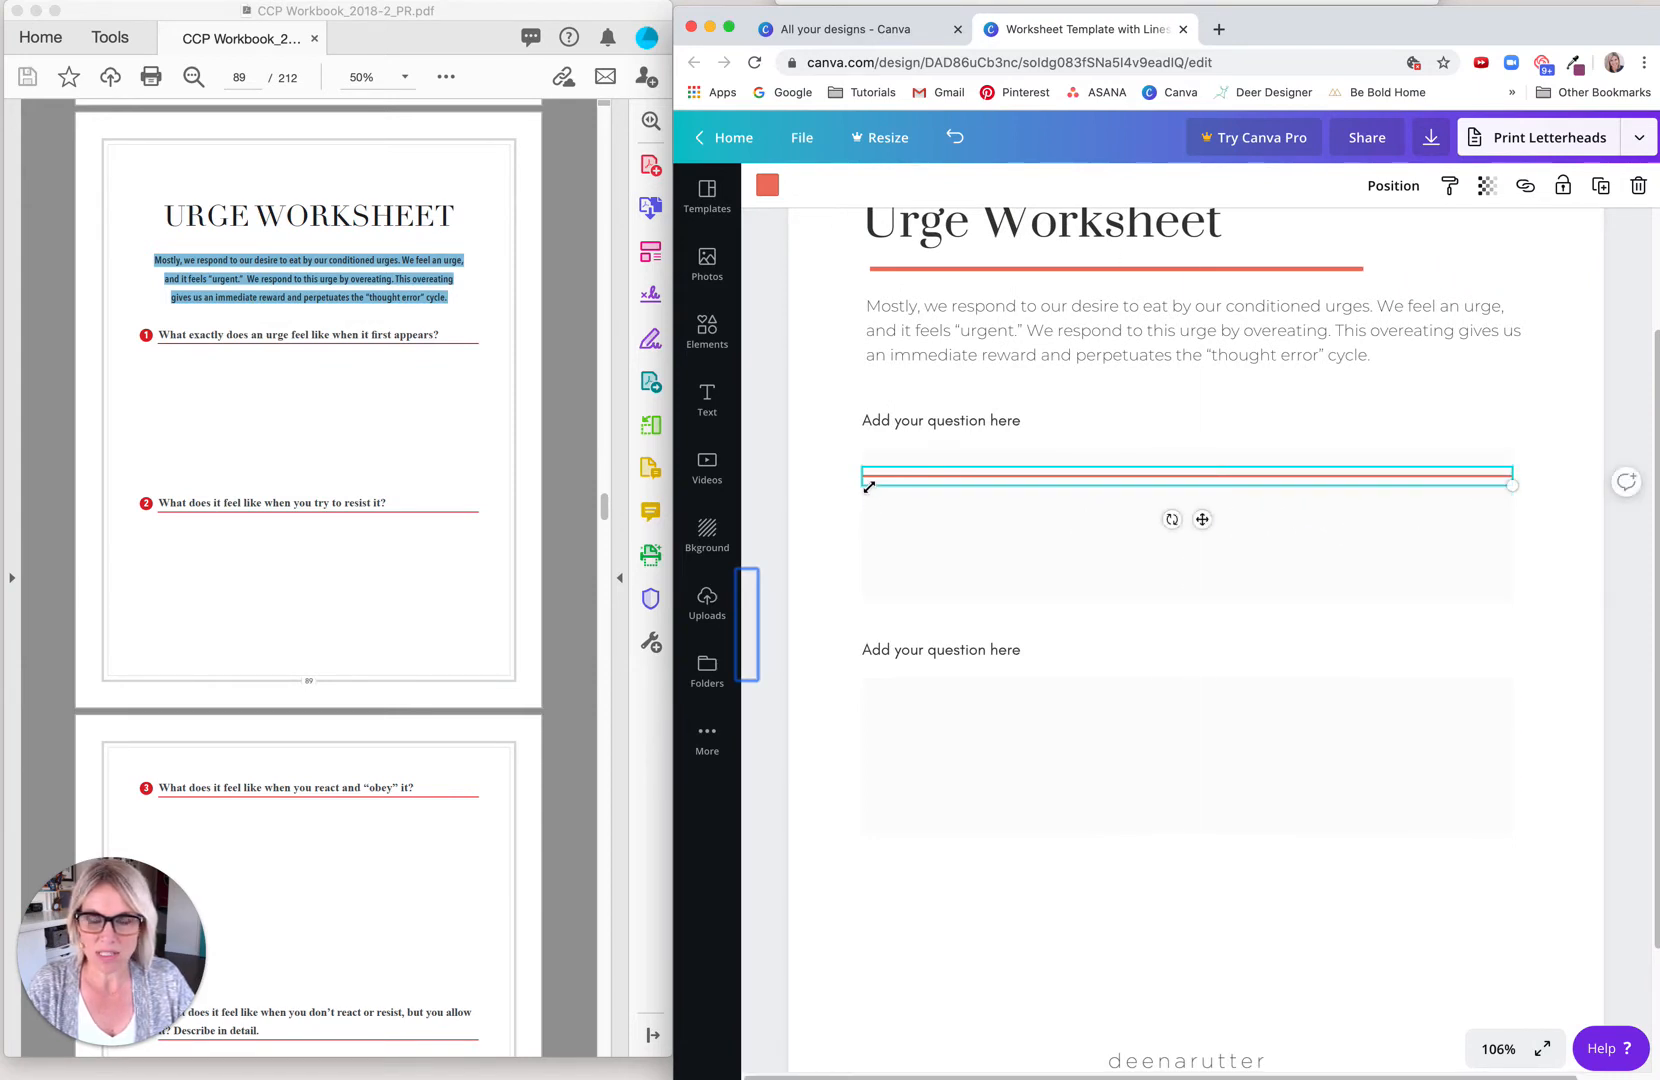
Step: Thin the line further by scaling it down proportionally, and stretch it back out to the first answer box's right edge
left_click(813, 612)
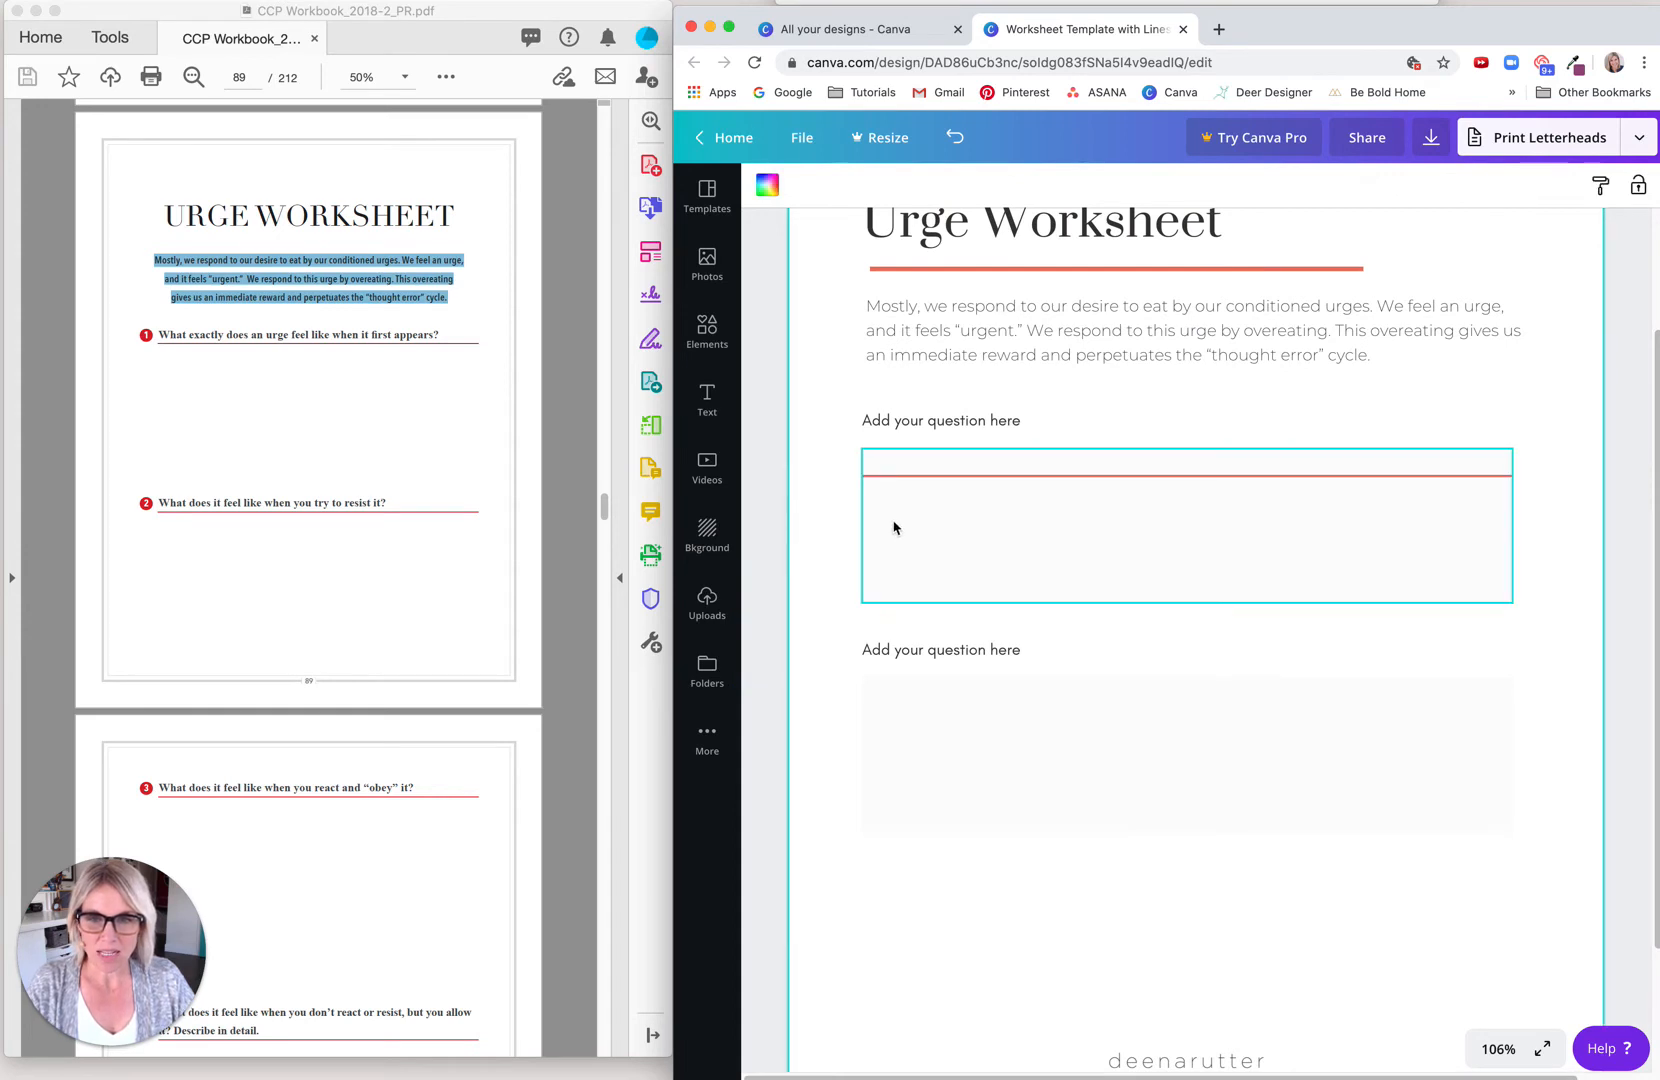
left_click(972, 484)
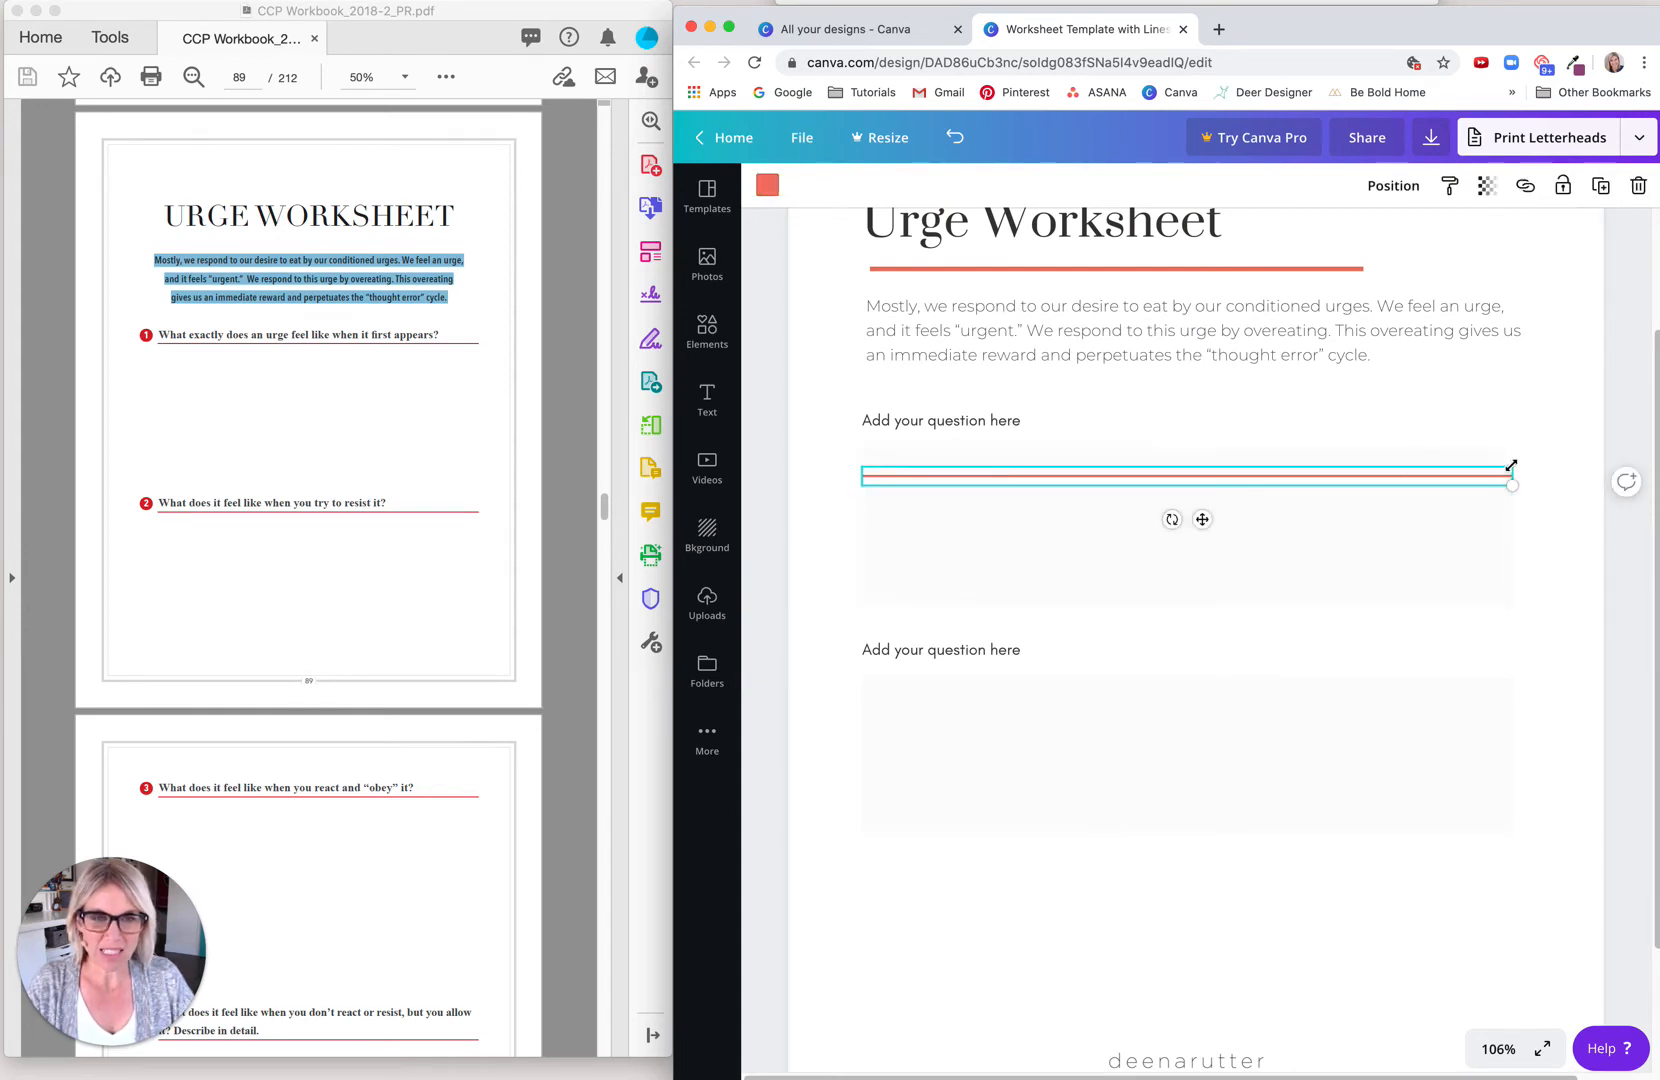
left_click_drag(1511, 466, 1377, 471)
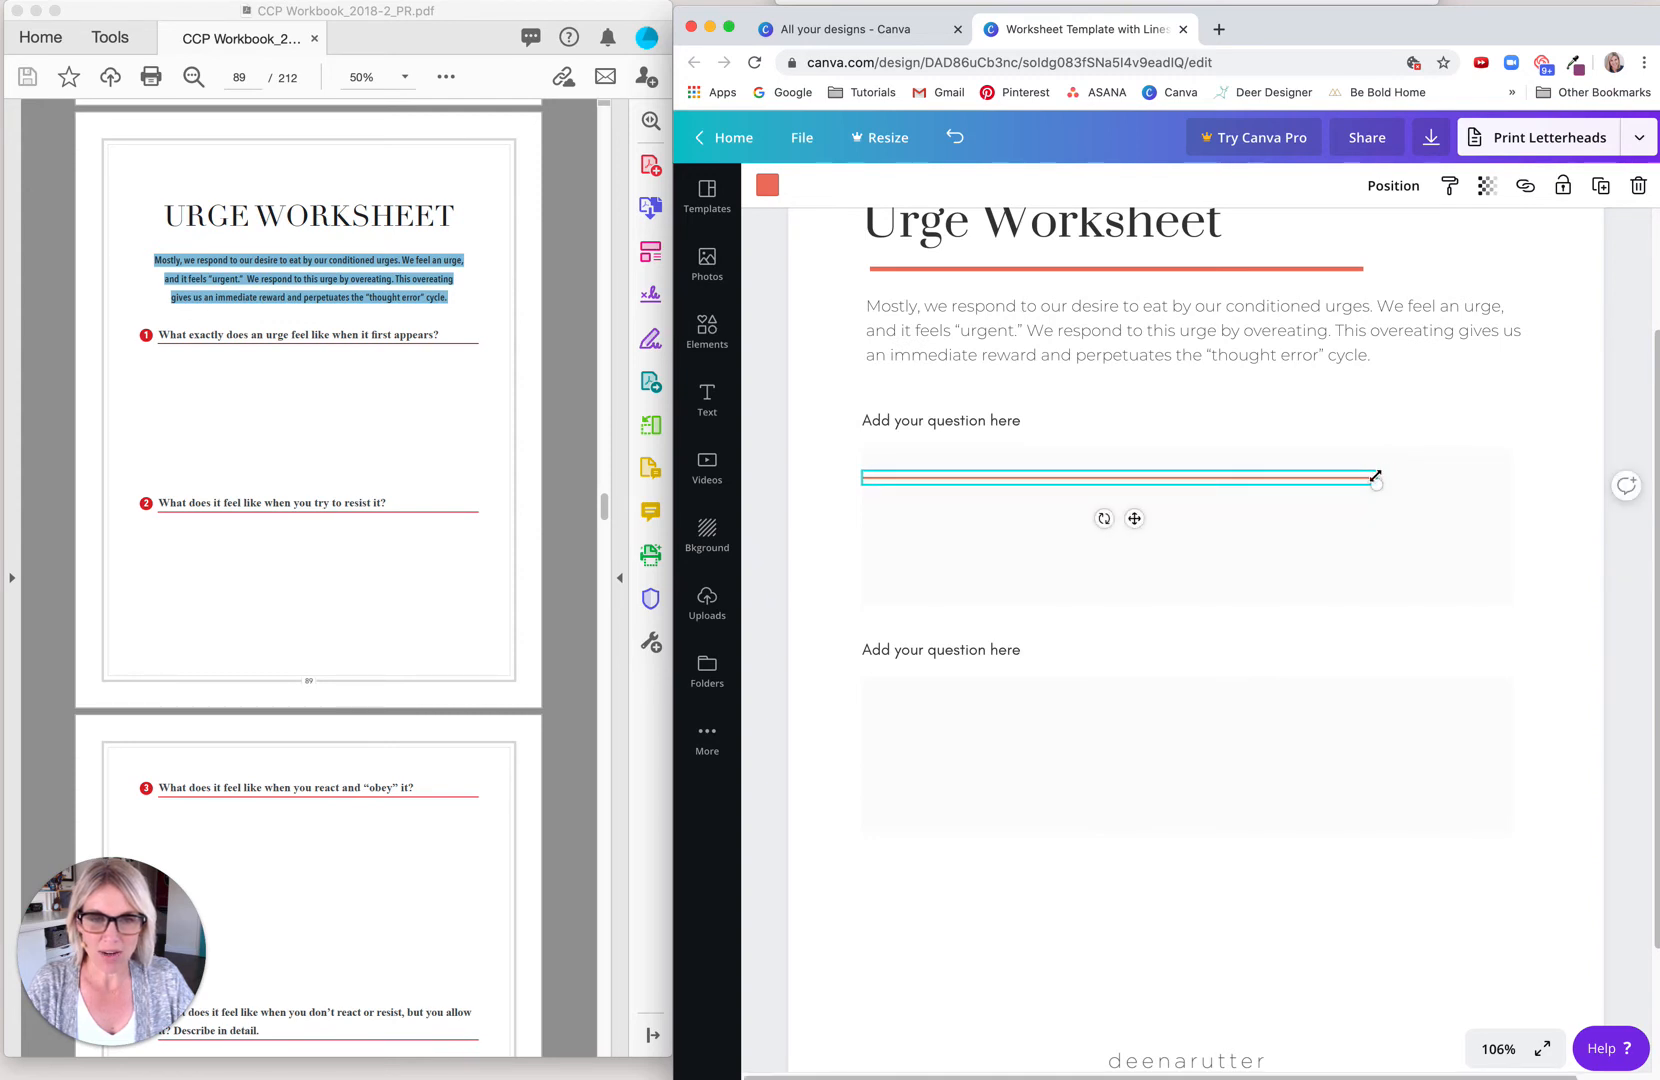
left_click_drag(1380, 479, 1513, 478)
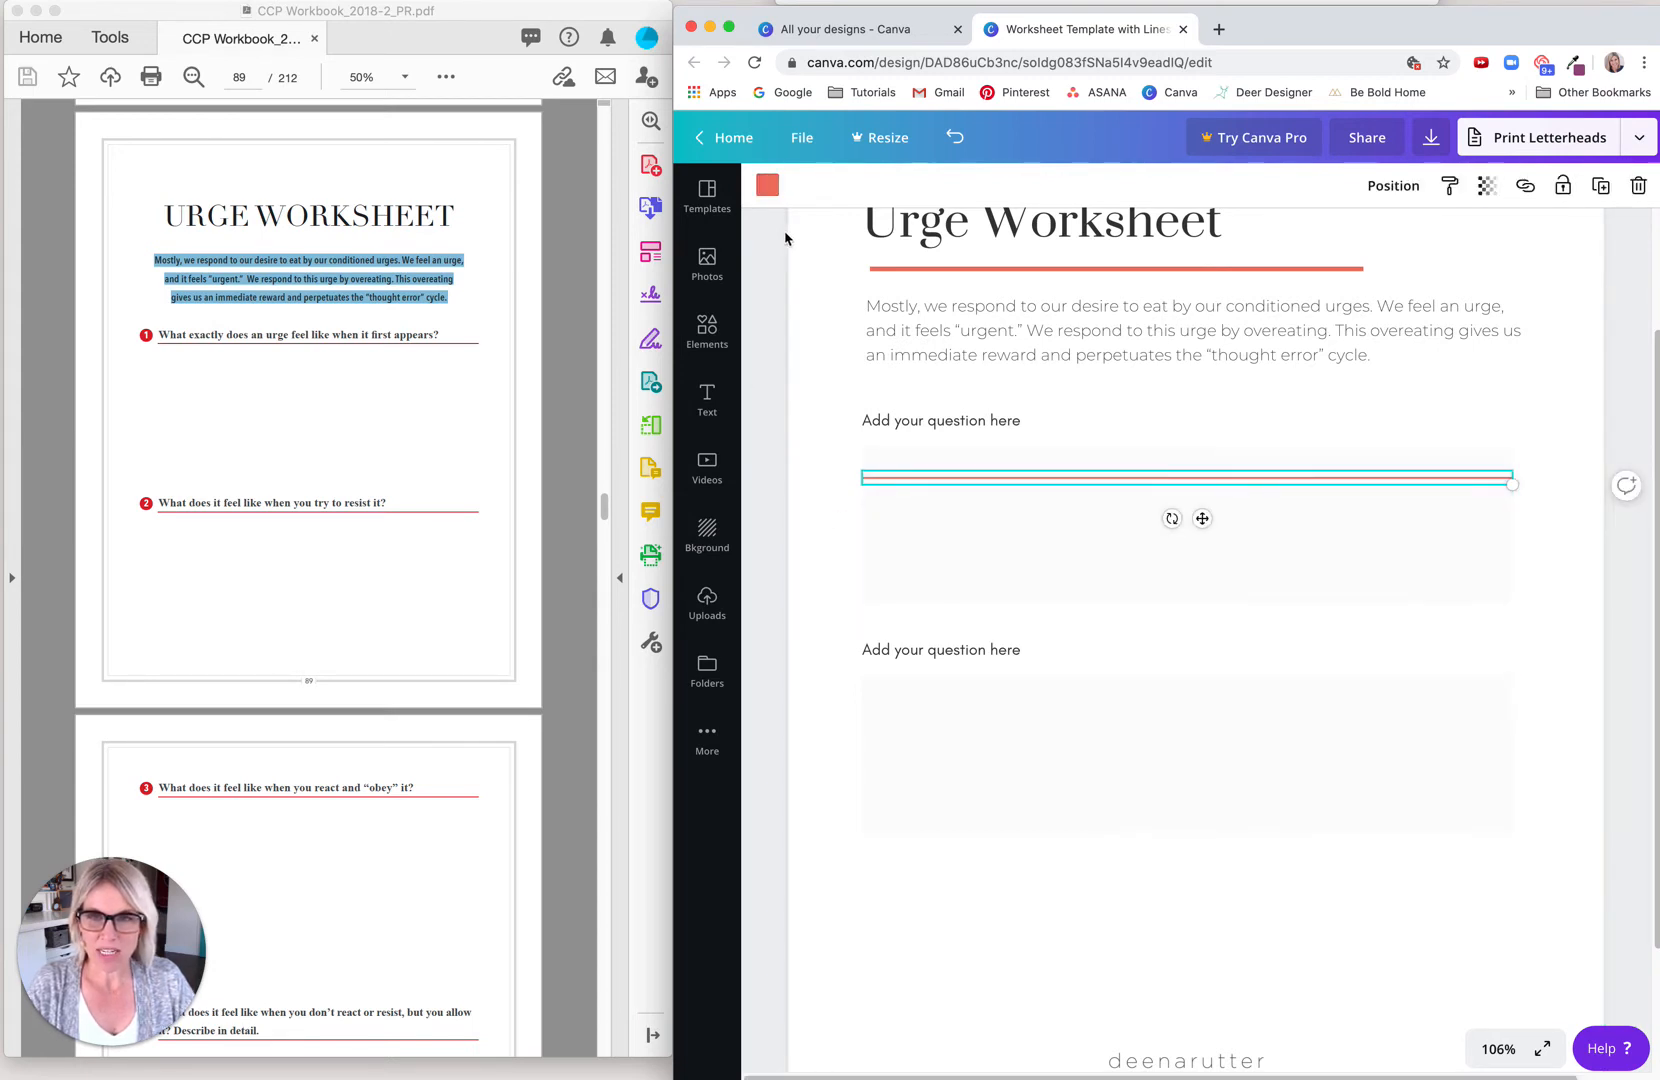
Step: Recolor the line with the medium gray from the default colors
left_click(767, 185)
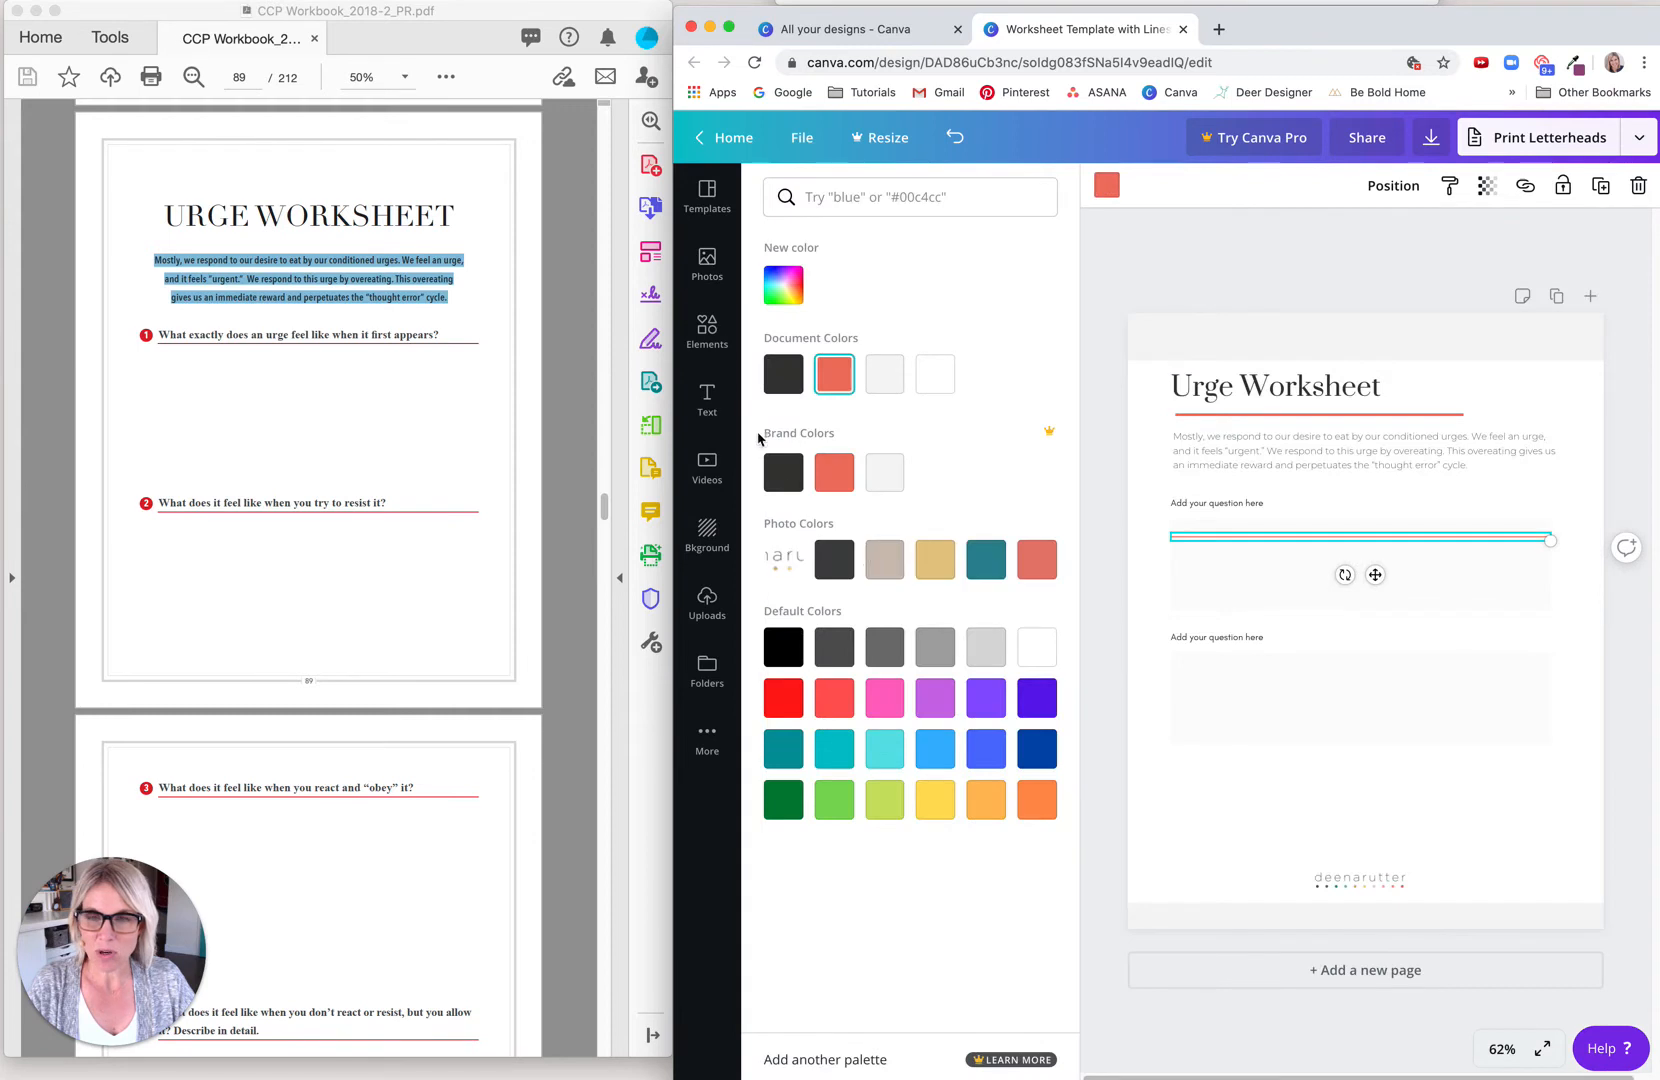
left_click(935, 646)
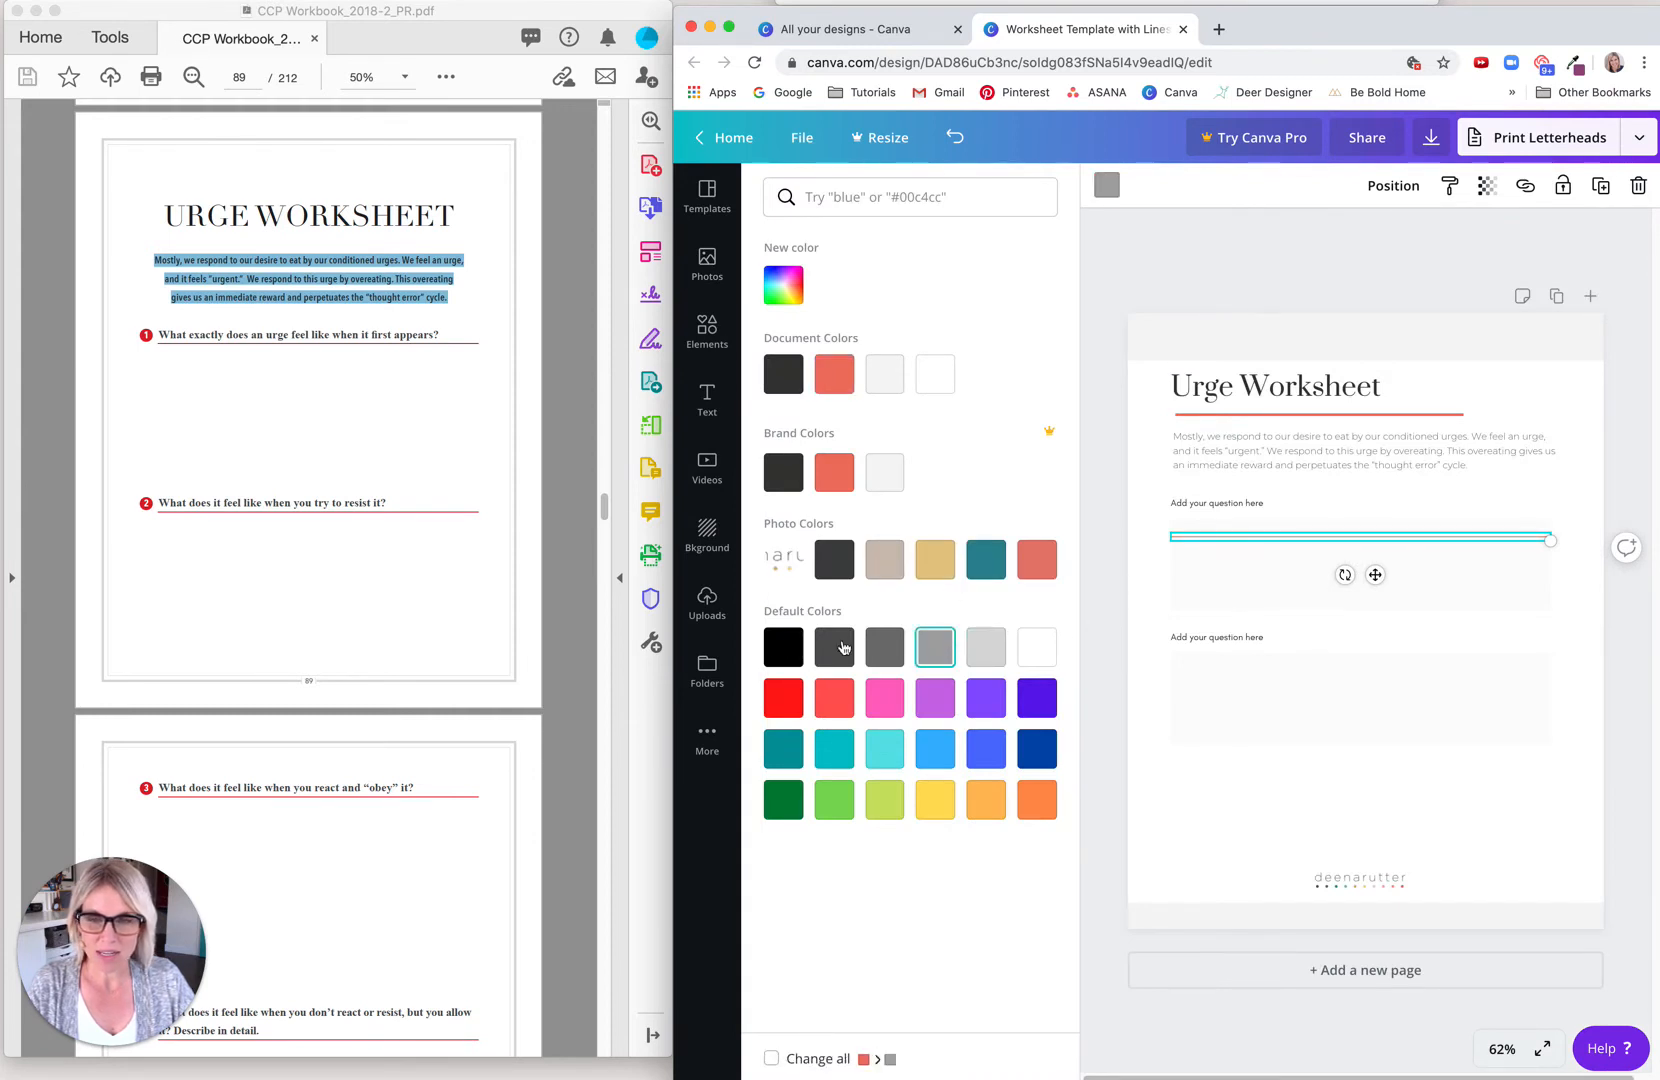
left_click(1104, 584)
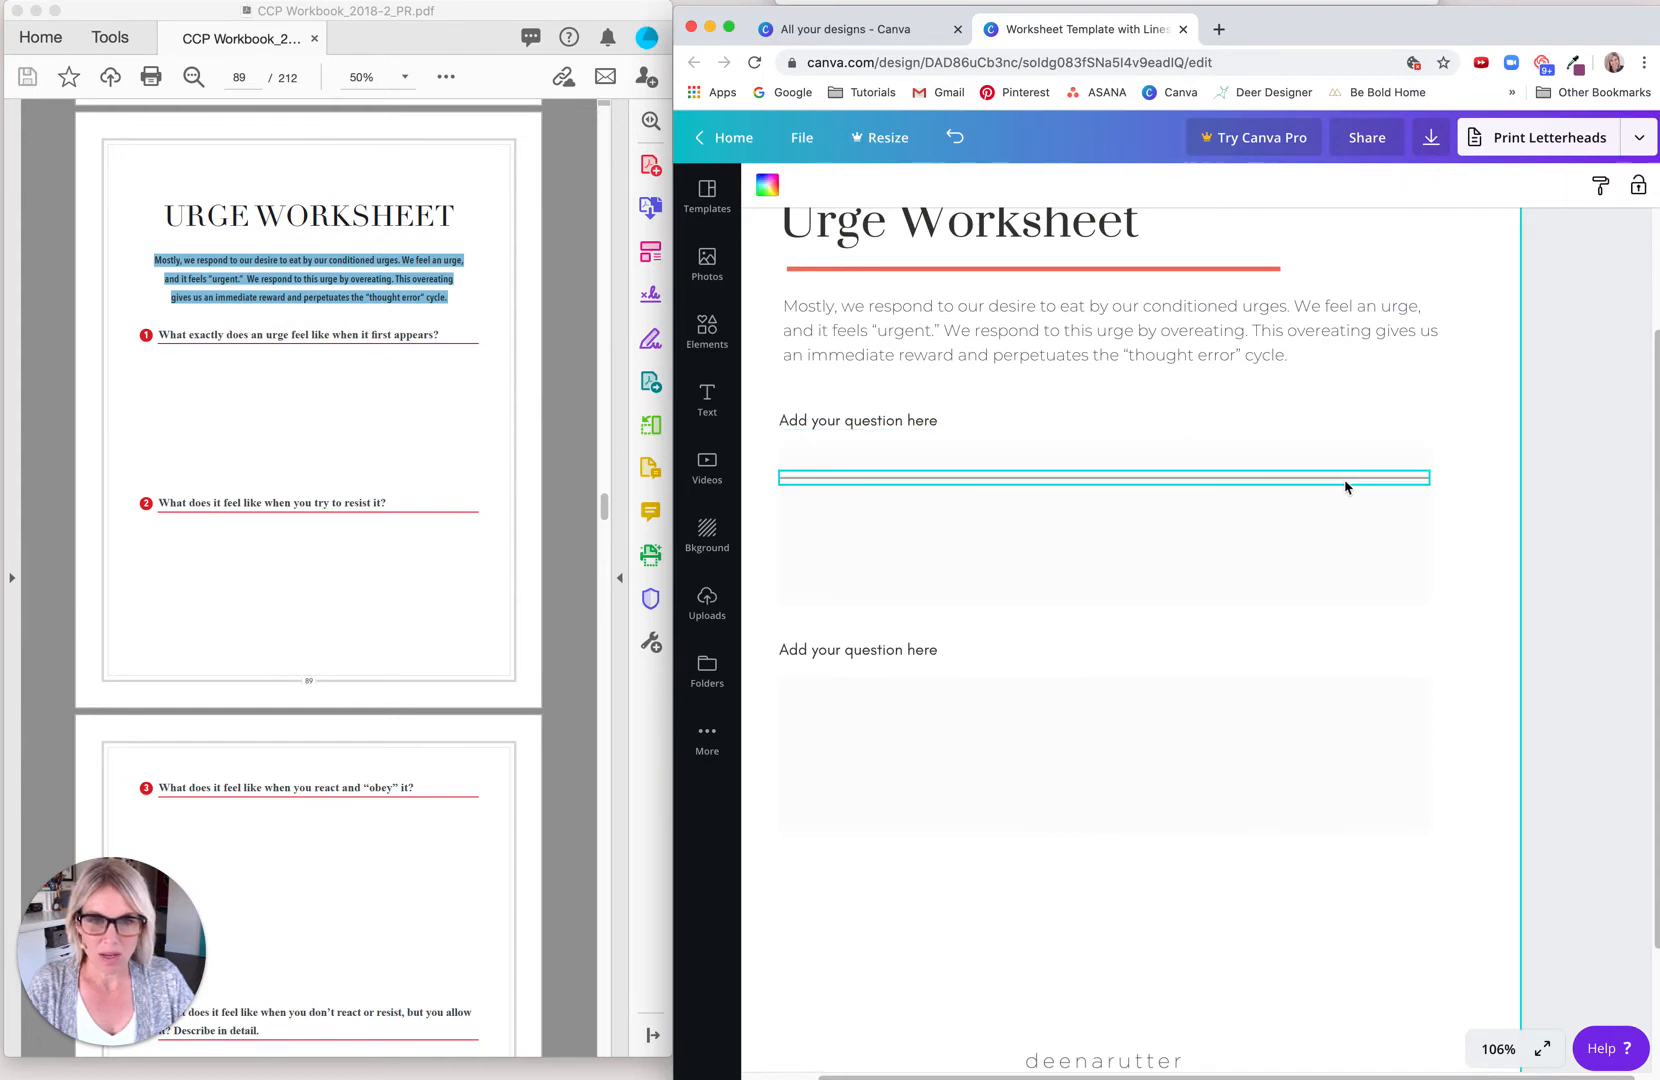
Step: Set the line's color to the light gray from the default colors
left_click(767, 186)
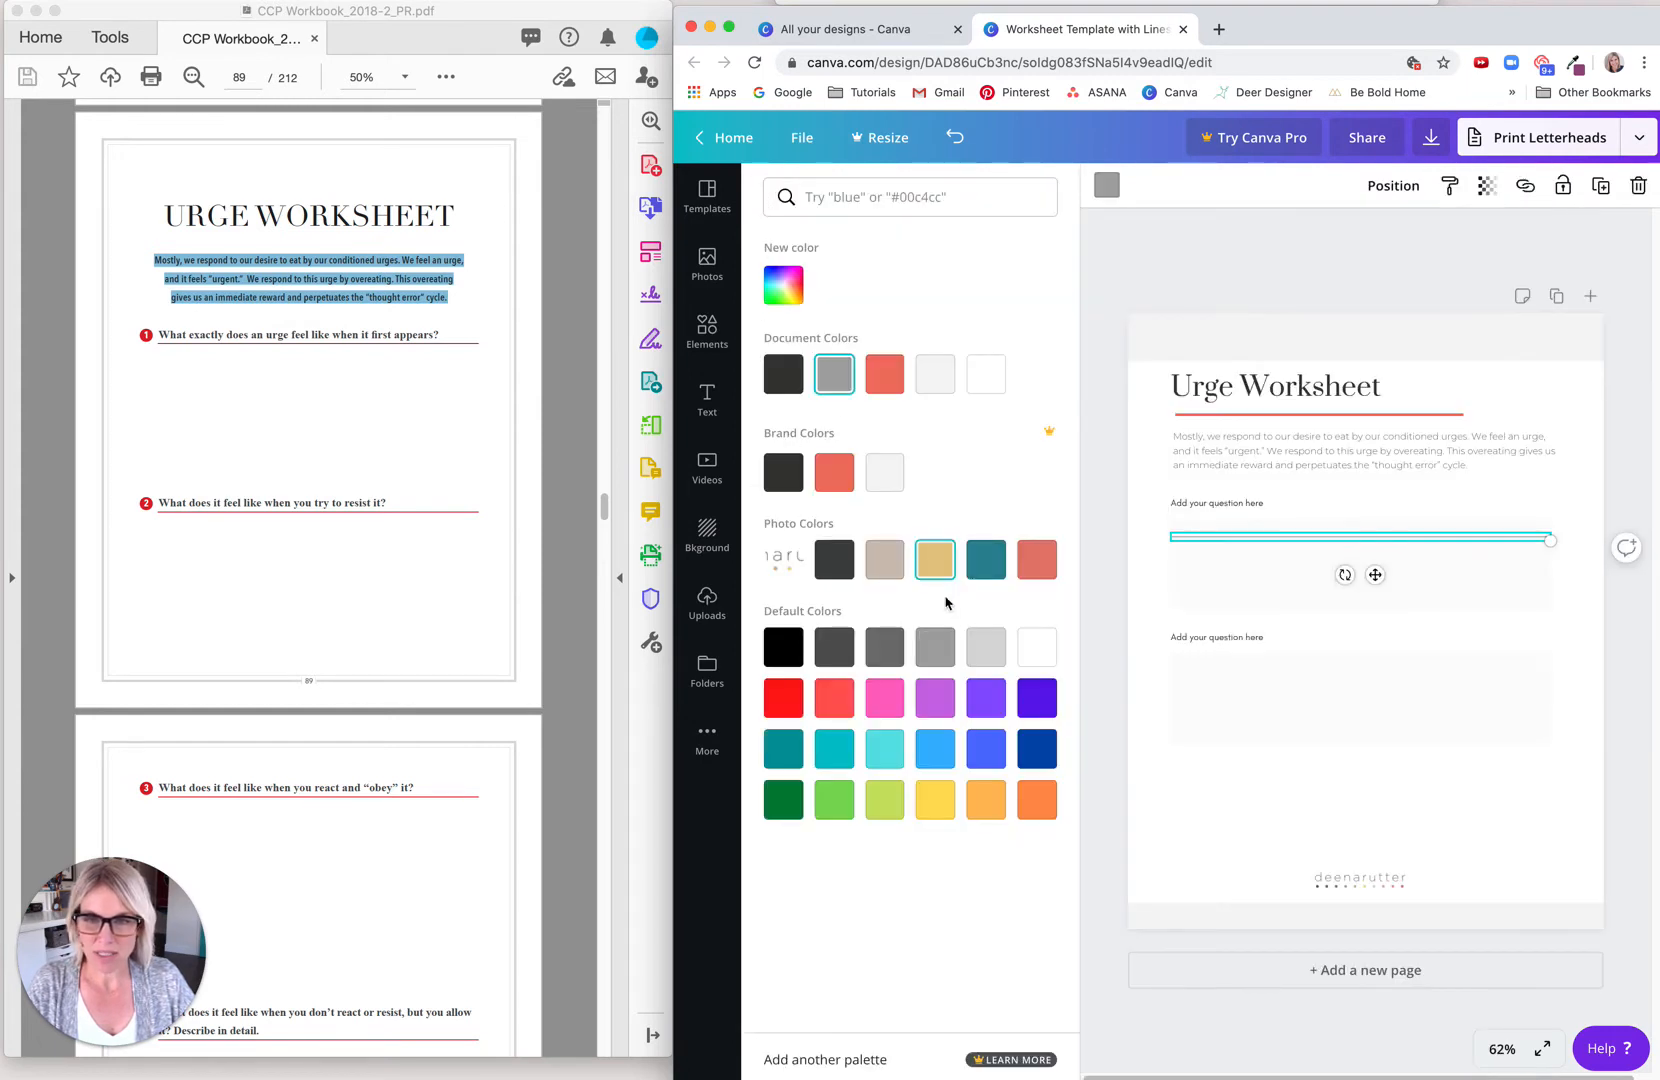
left_click(986, 646)
left_click(1112, 527)
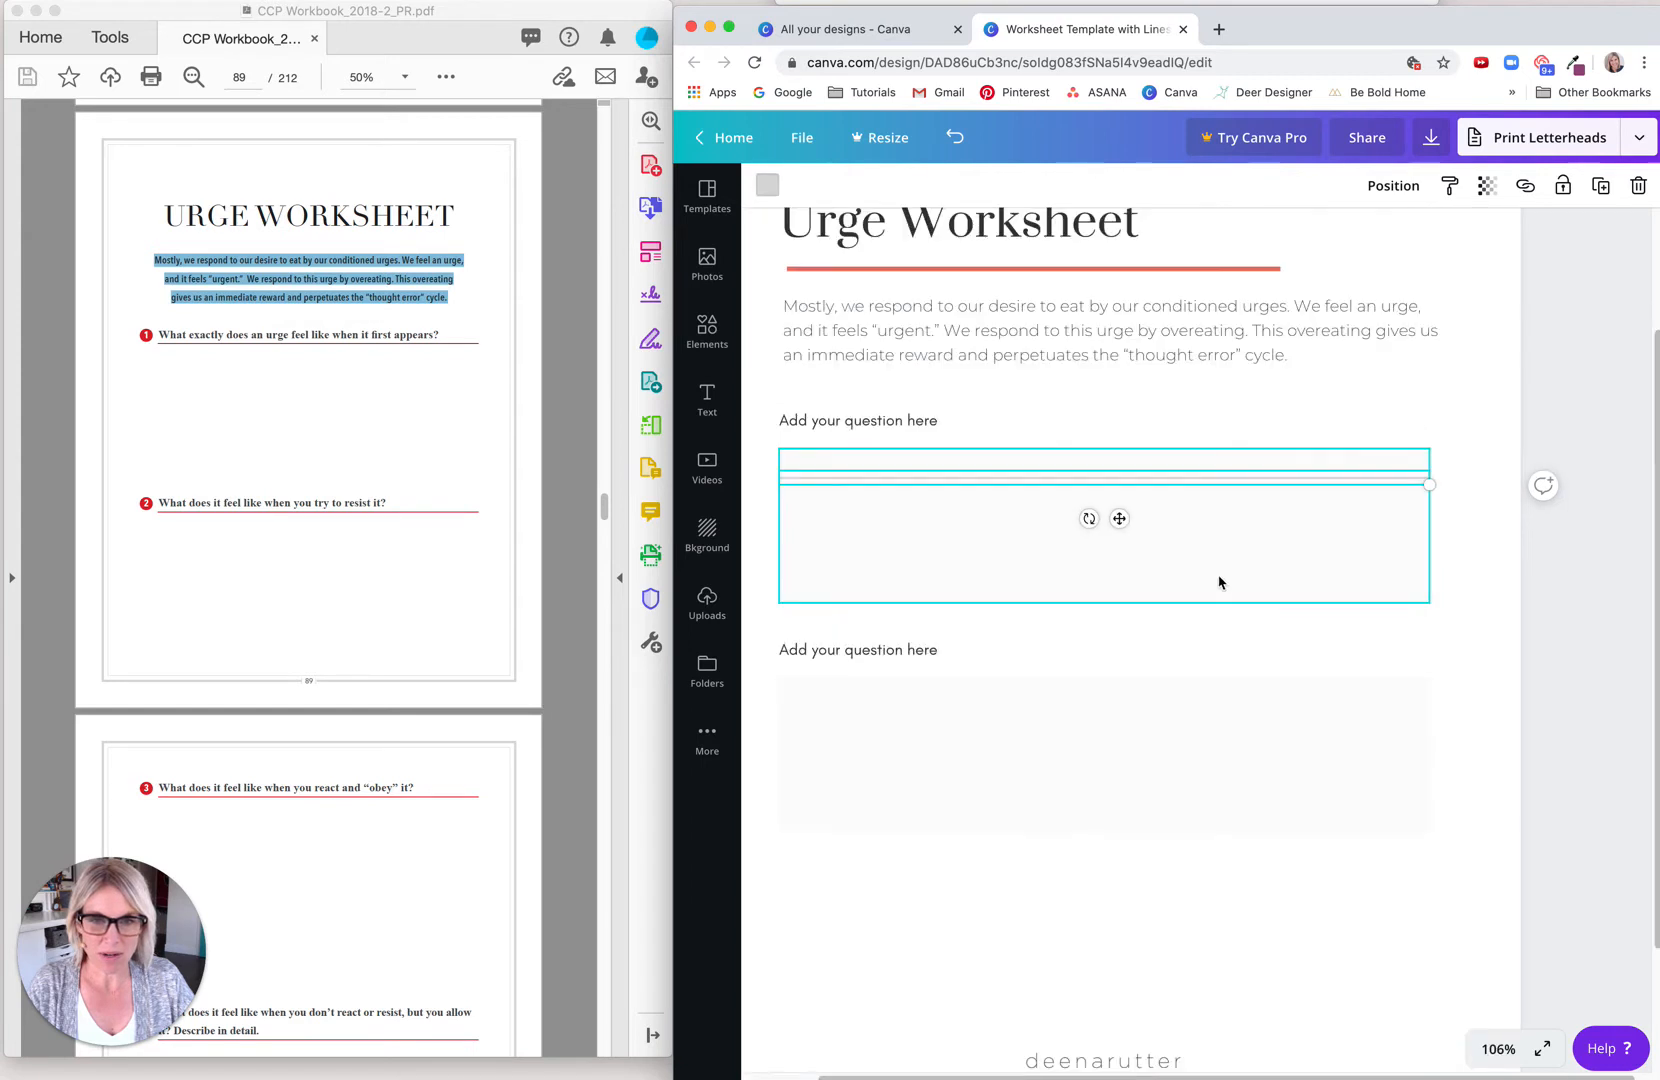
Step: Delete the answer box behind the line and move the line up closer to the first question
left_click(888, 557)
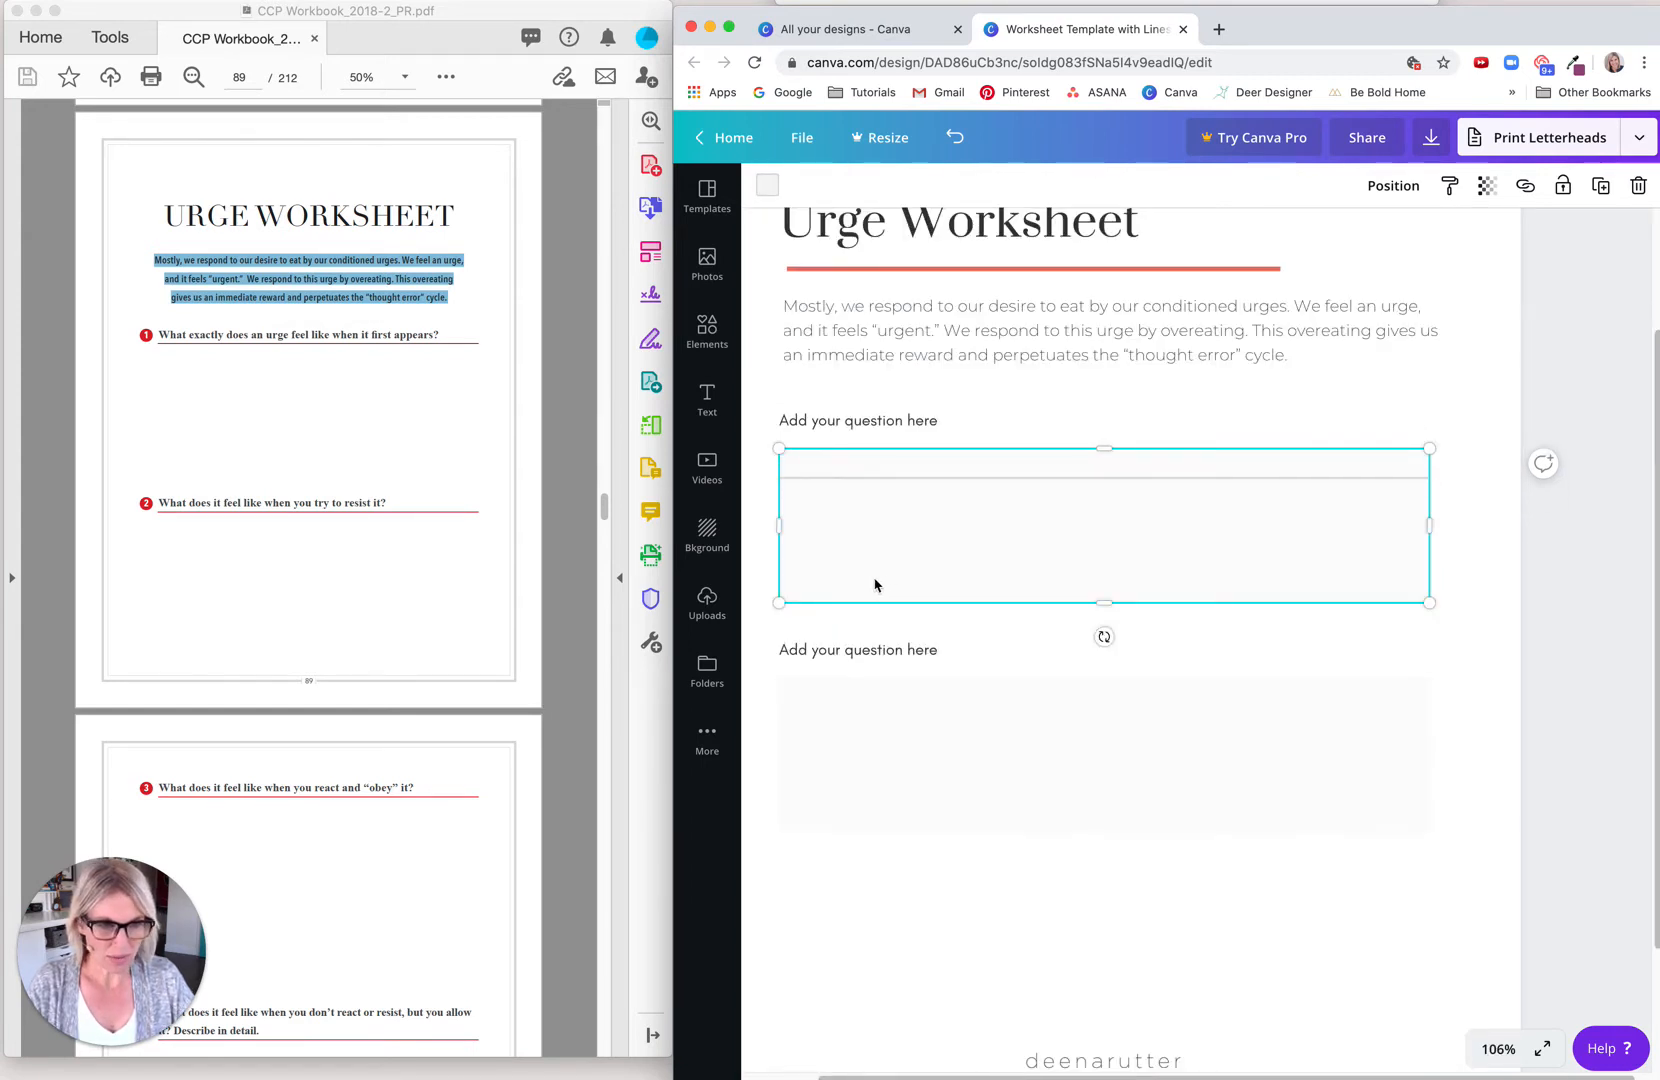
key("Delete")
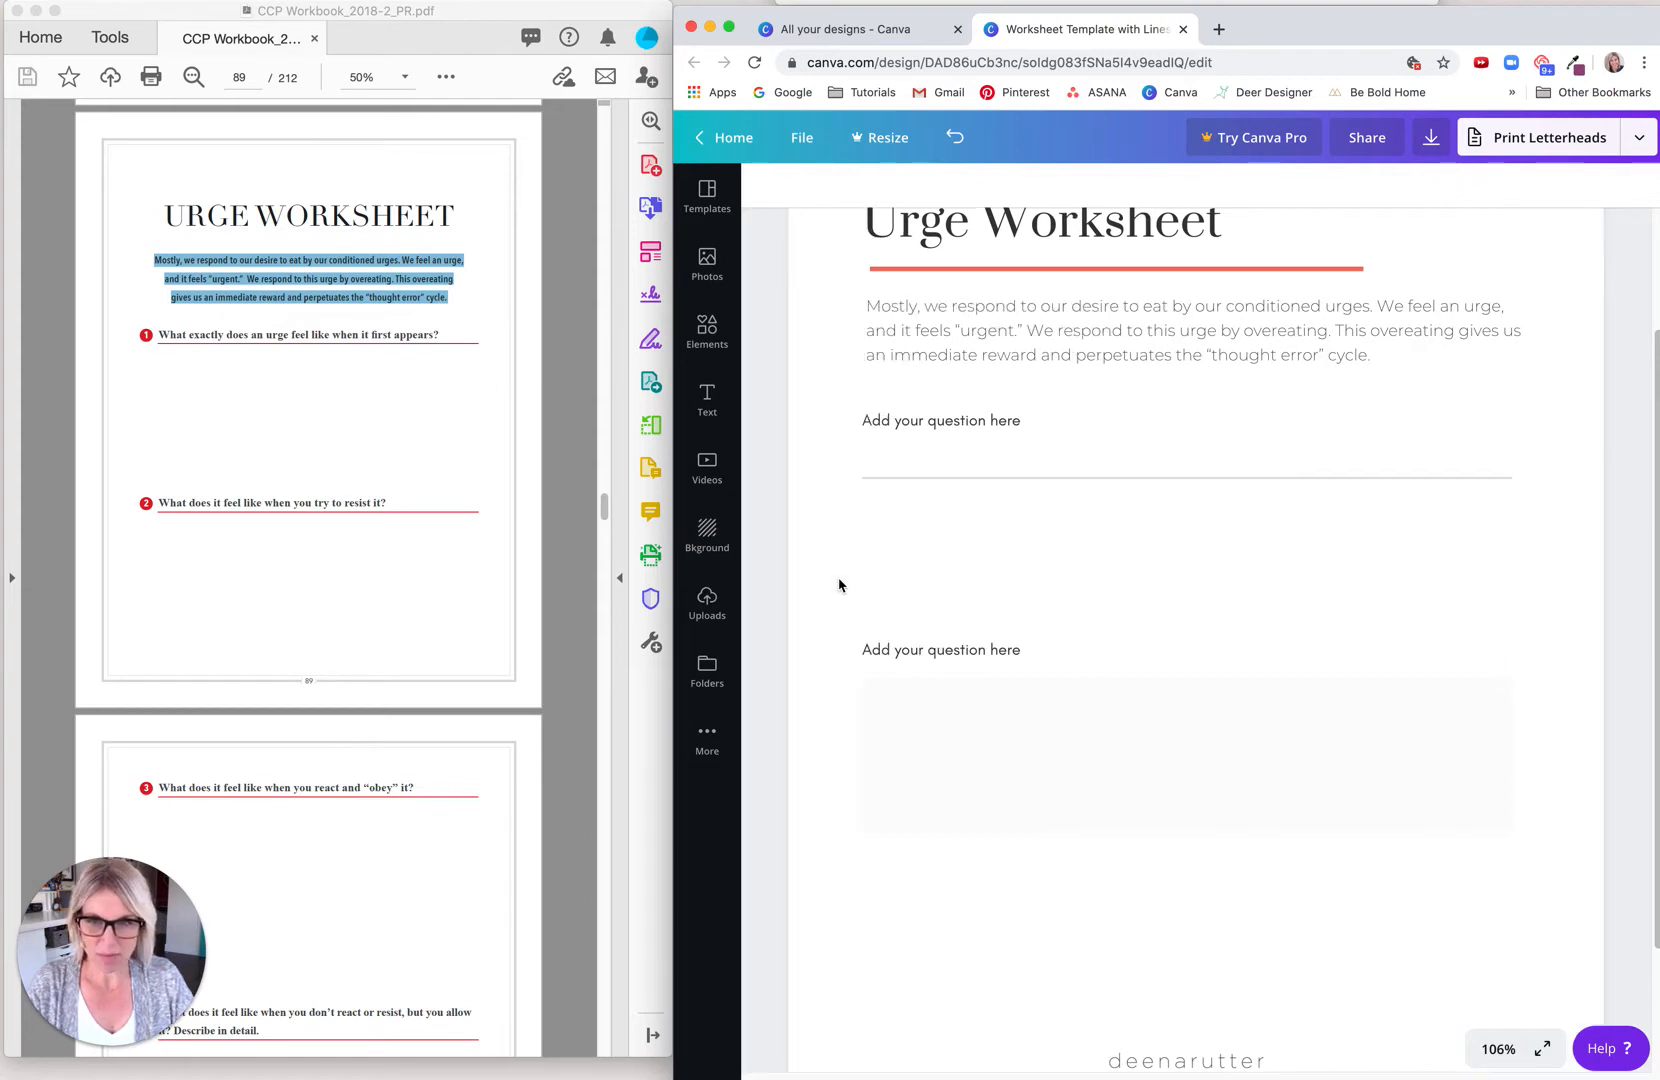
left_click_drag(1052, 487, 1048, 463)
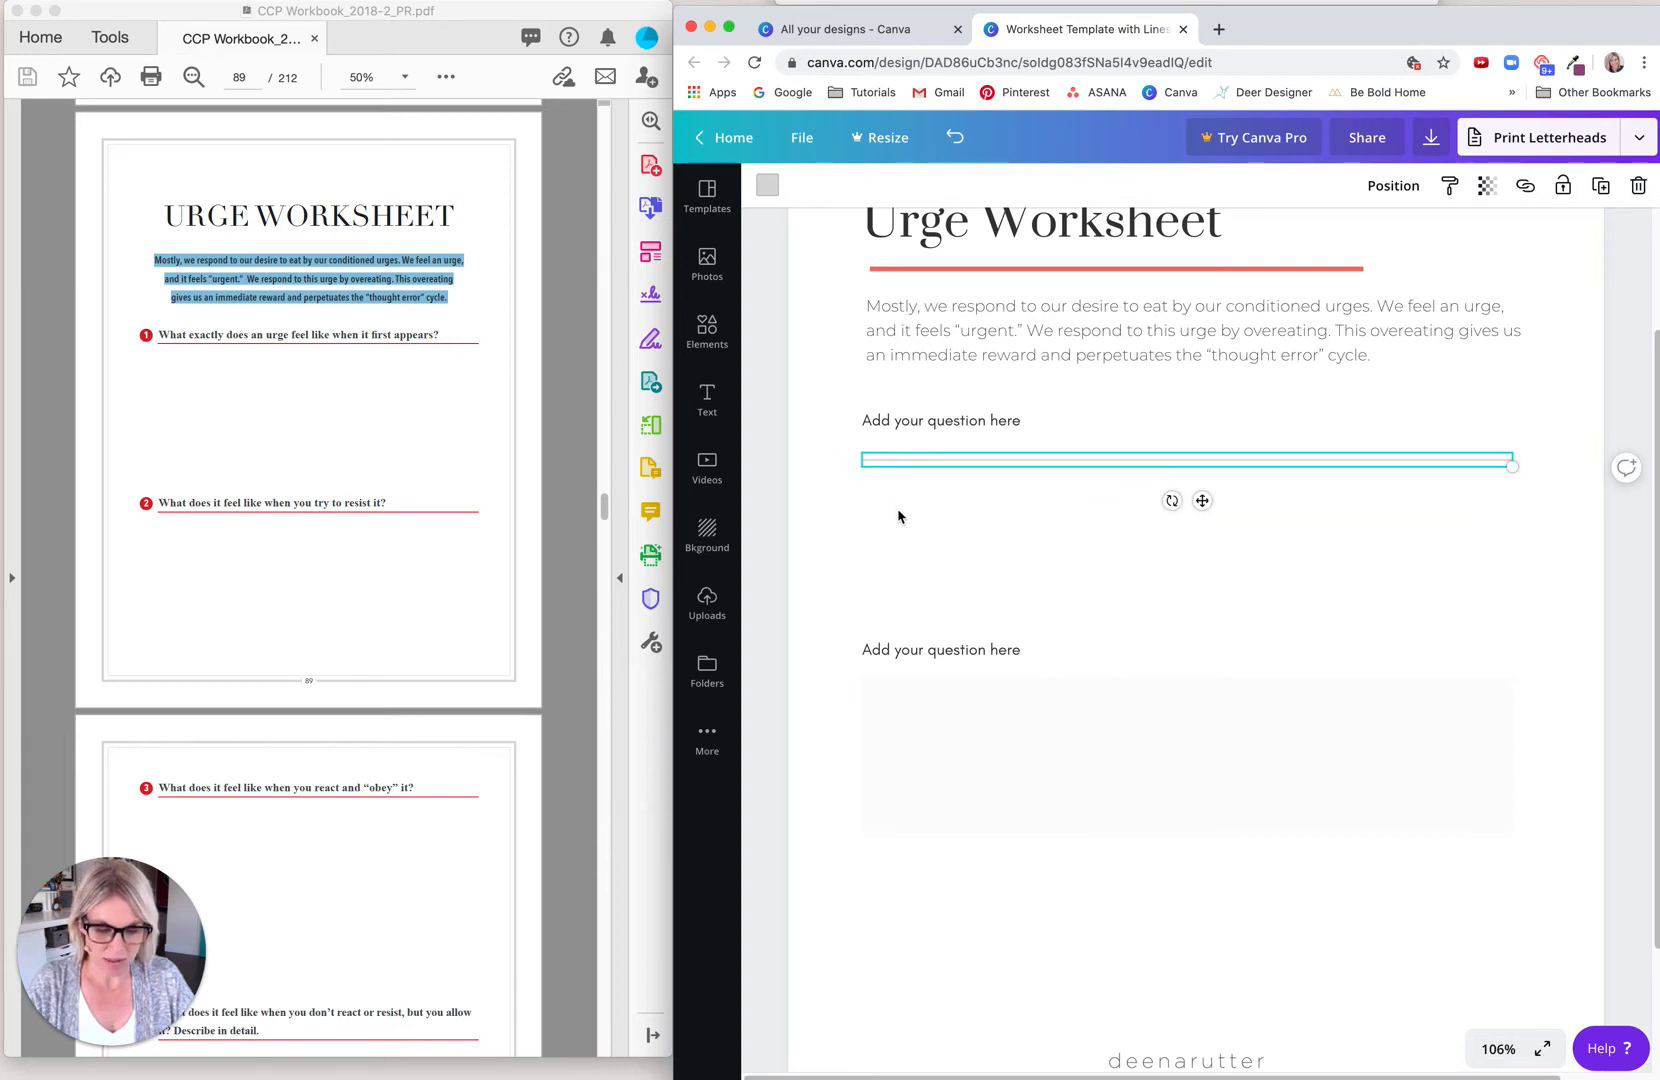
Step: Add four copies of the gray line below it, left-aligned and roughly evenly spaced, to make five writing lines under the first question
key("super+d")
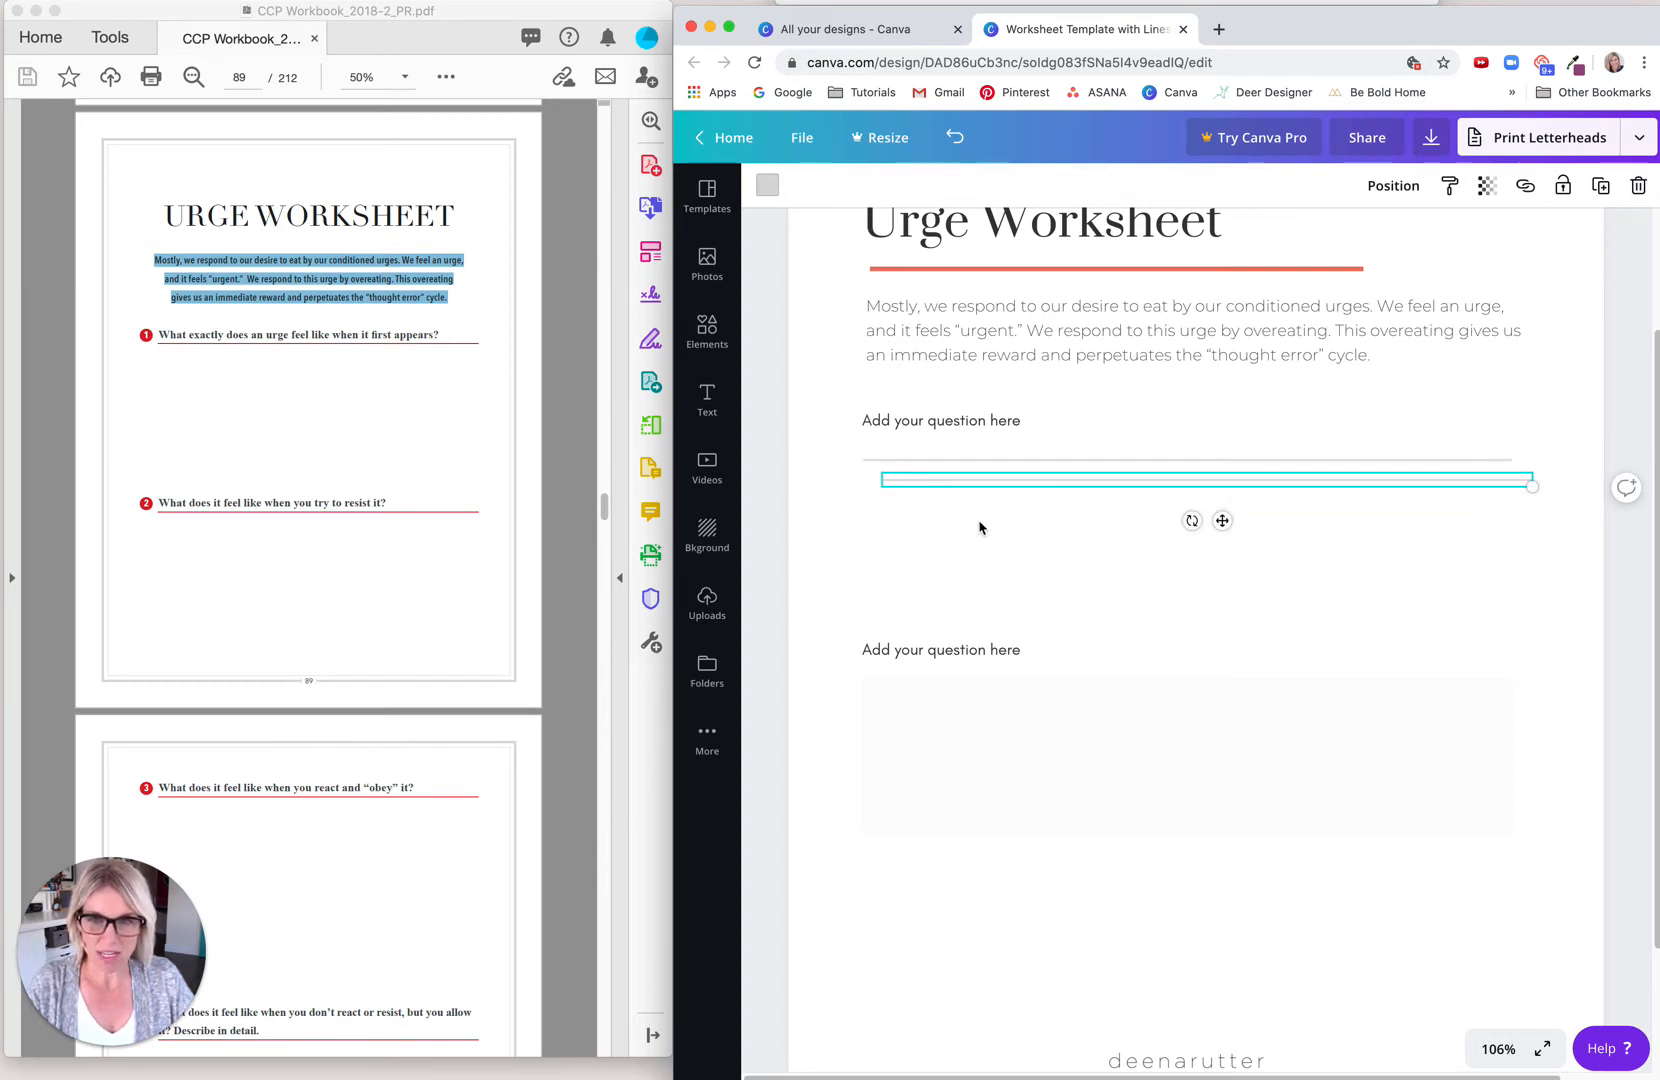
left_click_drag(983, 487, 964, 494)
left_click(933, 564)
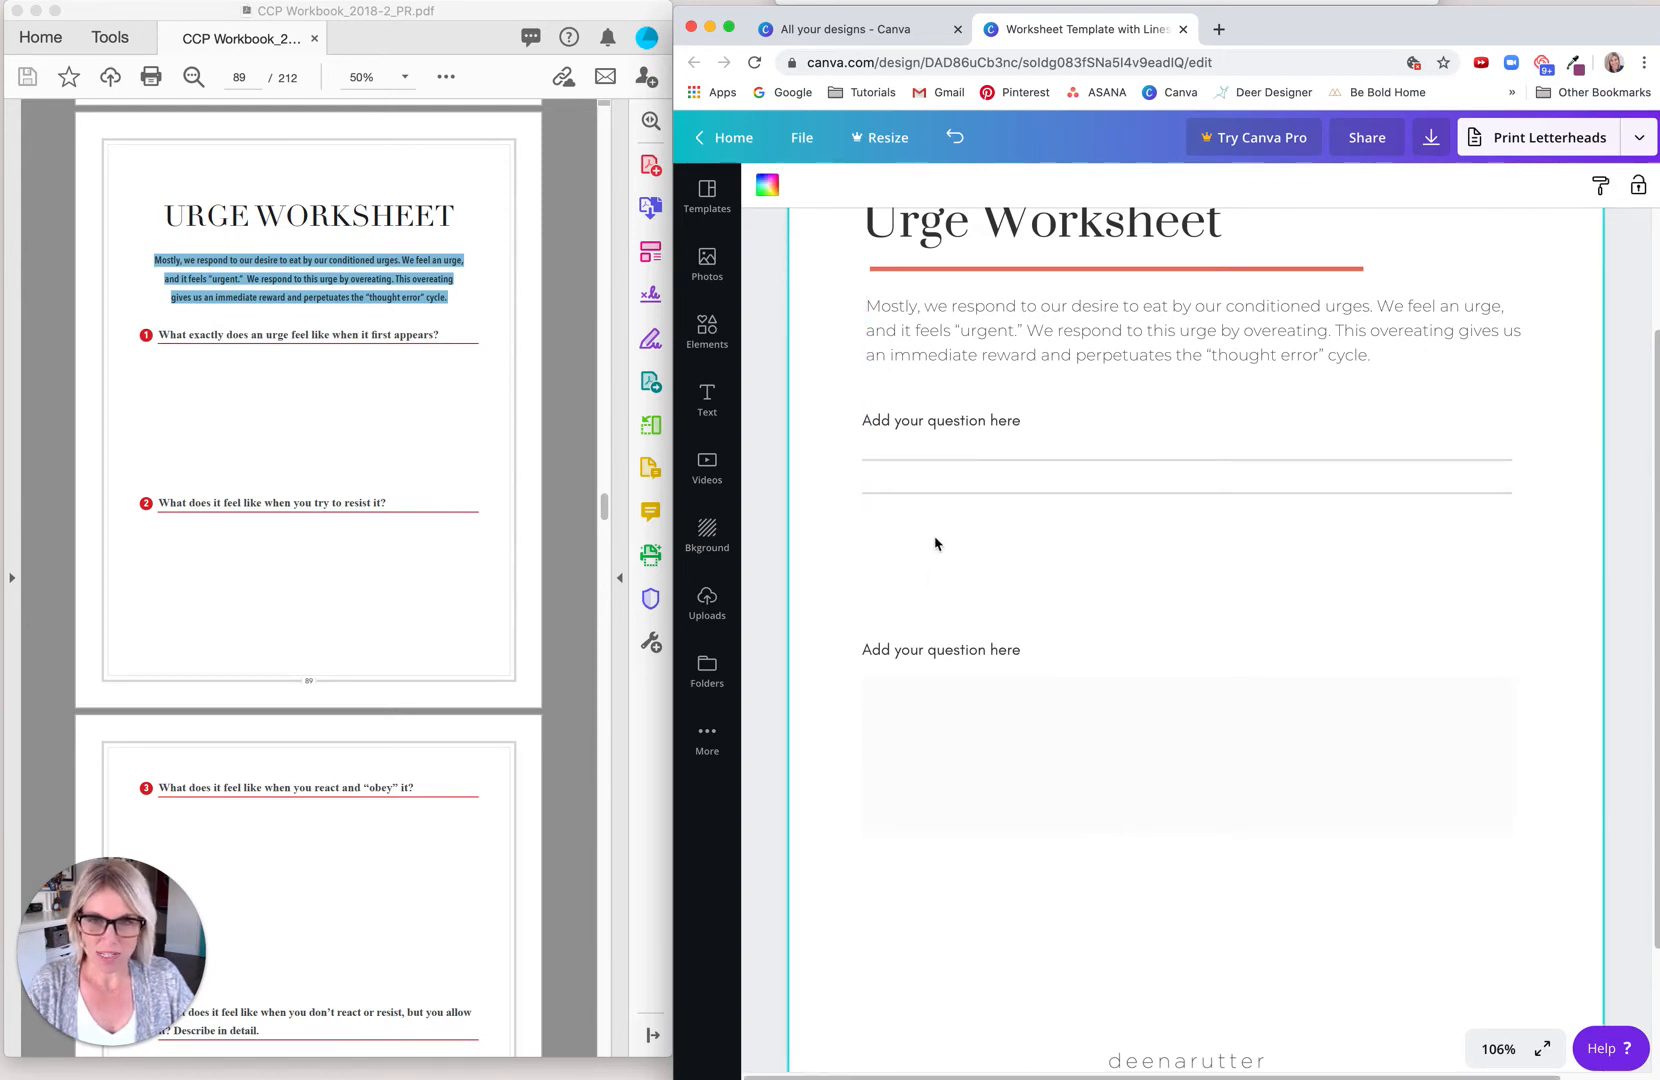
left_click(956, 490)
left_click_drag(960, 486, 938, 527)
left_click(892, 593)
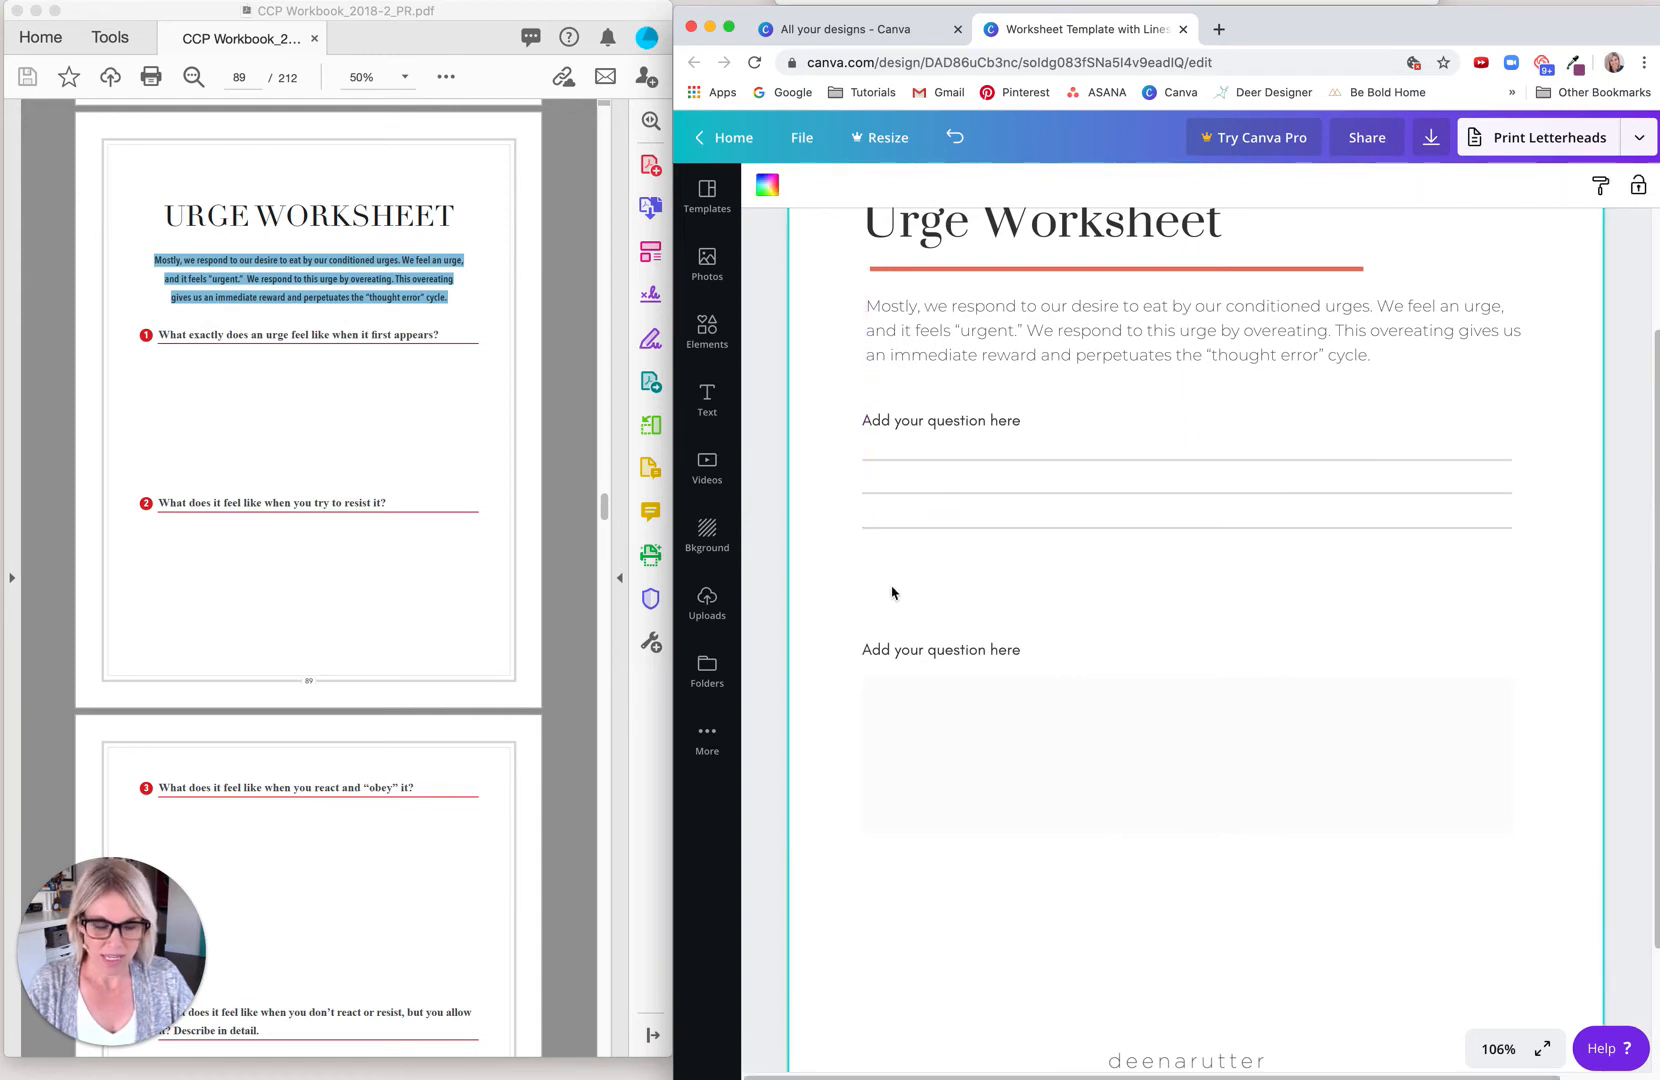
key("super+v")
left_click_drag(1016, 484, 993, 562)
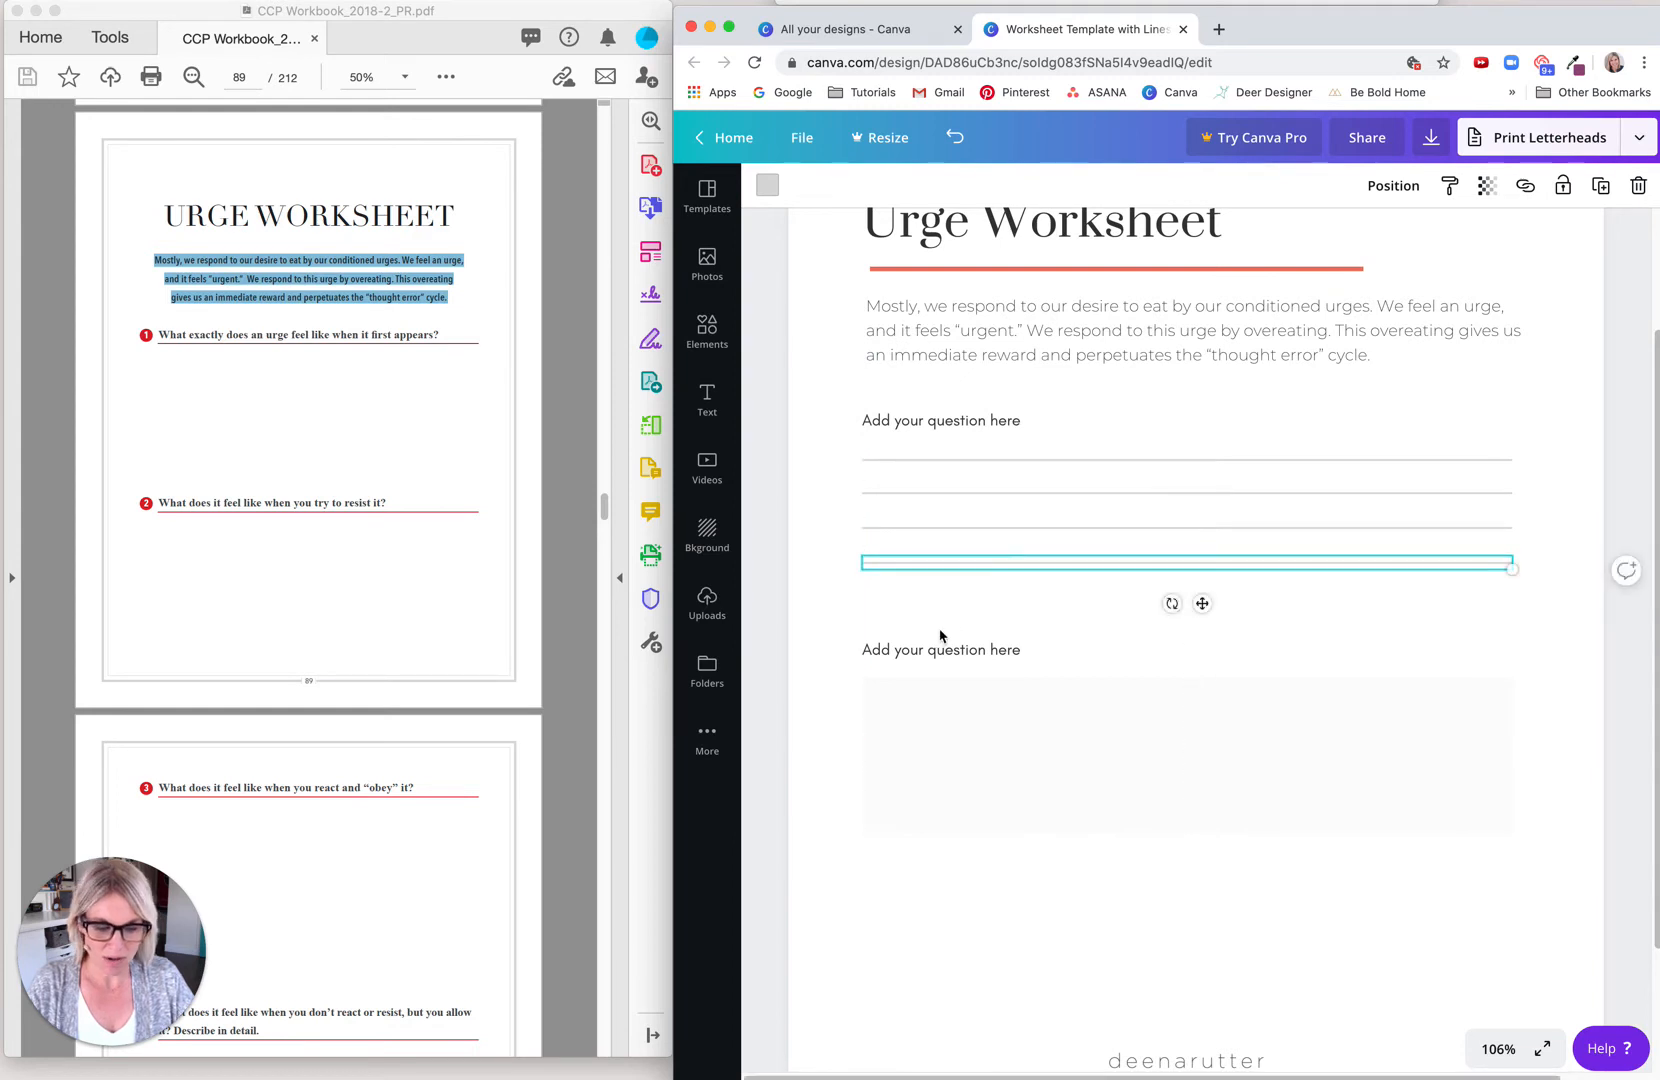
key("super+z")
left_click_drag(991, 489, 966, 604)
left_click(822, 604)
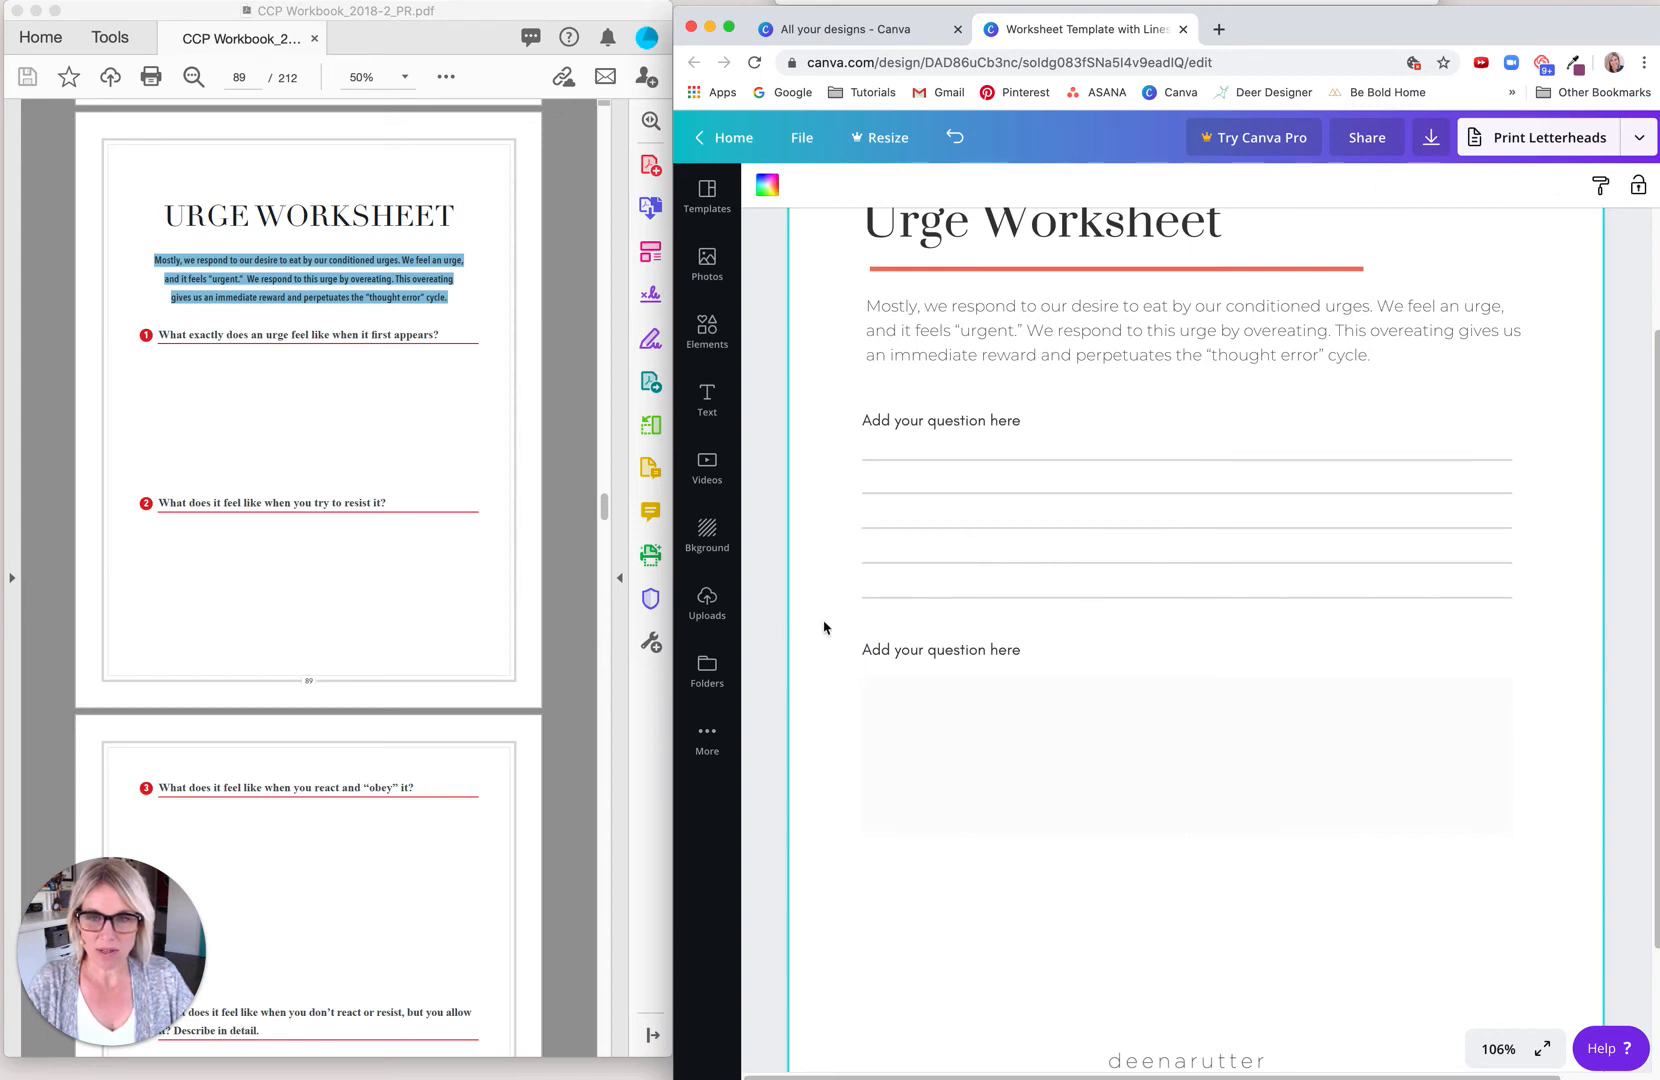
Step: Space the five writing lines under the first question evenly in the vertical direction
left_click_drag(847, 452, 880, 620)
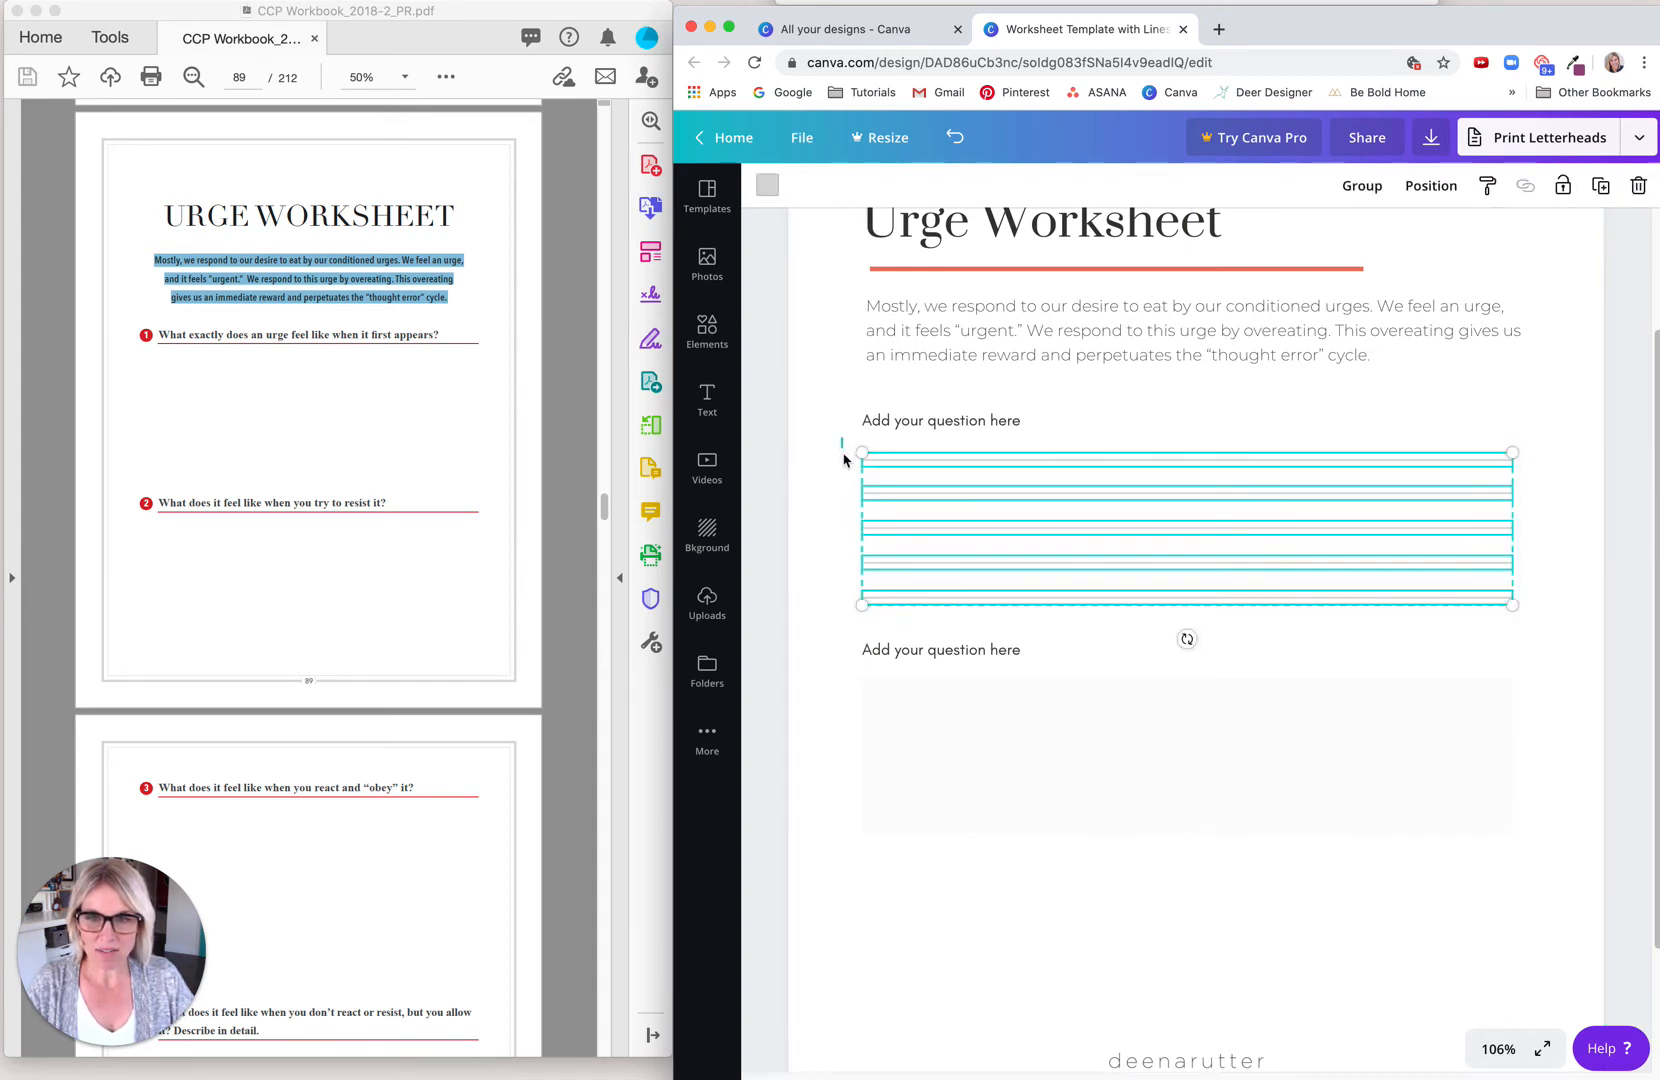
left_click(1432, 189)
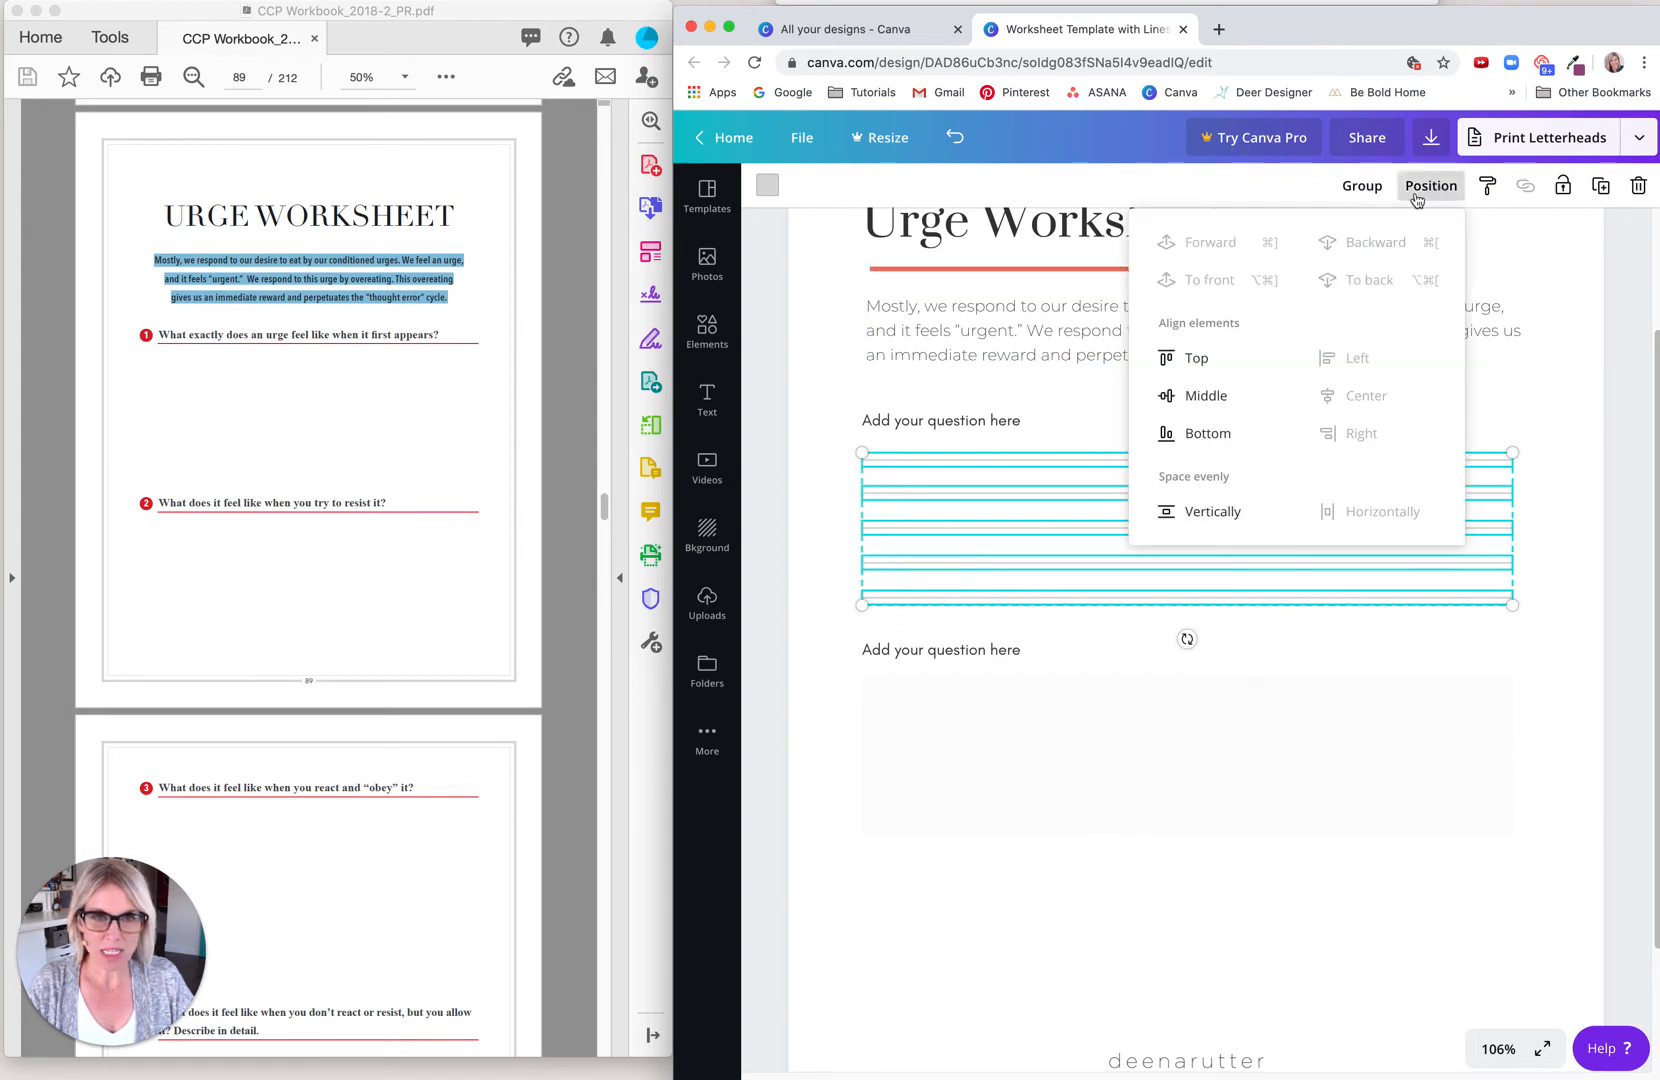
left_click(1211, 513)
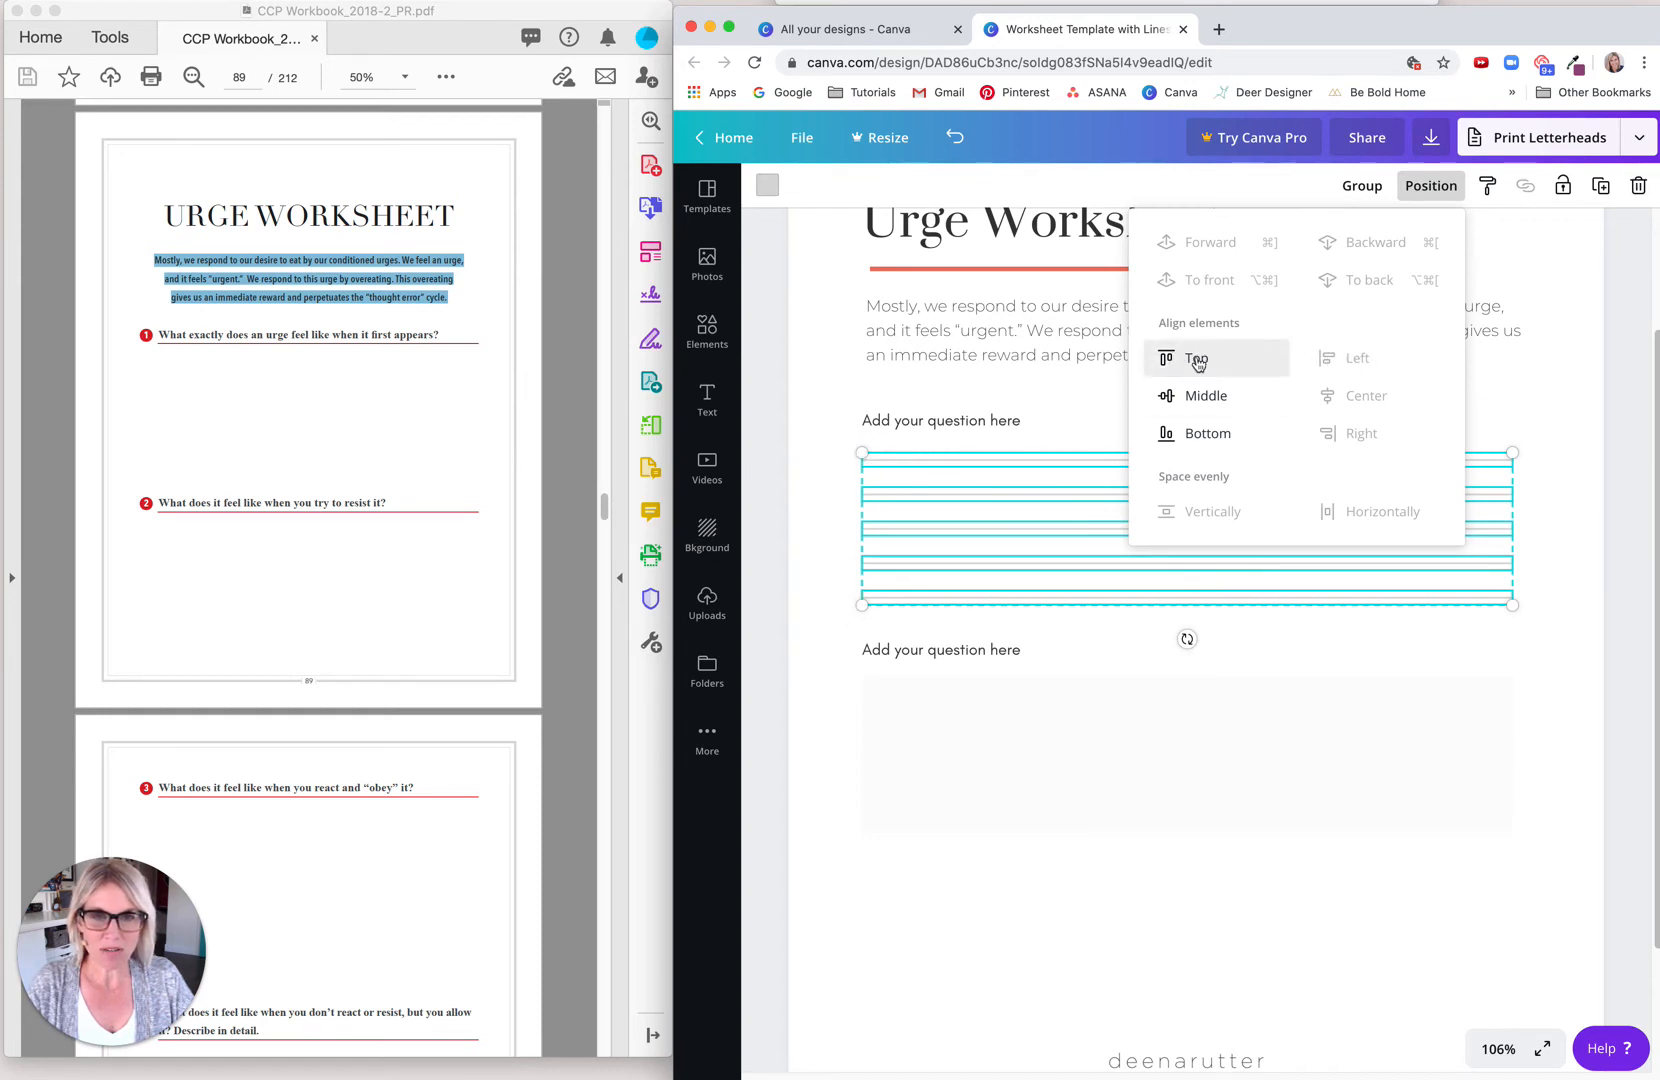
Step: Move the first question and its five writing lines up together, slightly closer to the introductory paragraph
left_click(823, 534)
left_click_drag(842, 397, 908, 622)
left_click_drag(918, 427, 911, 415)
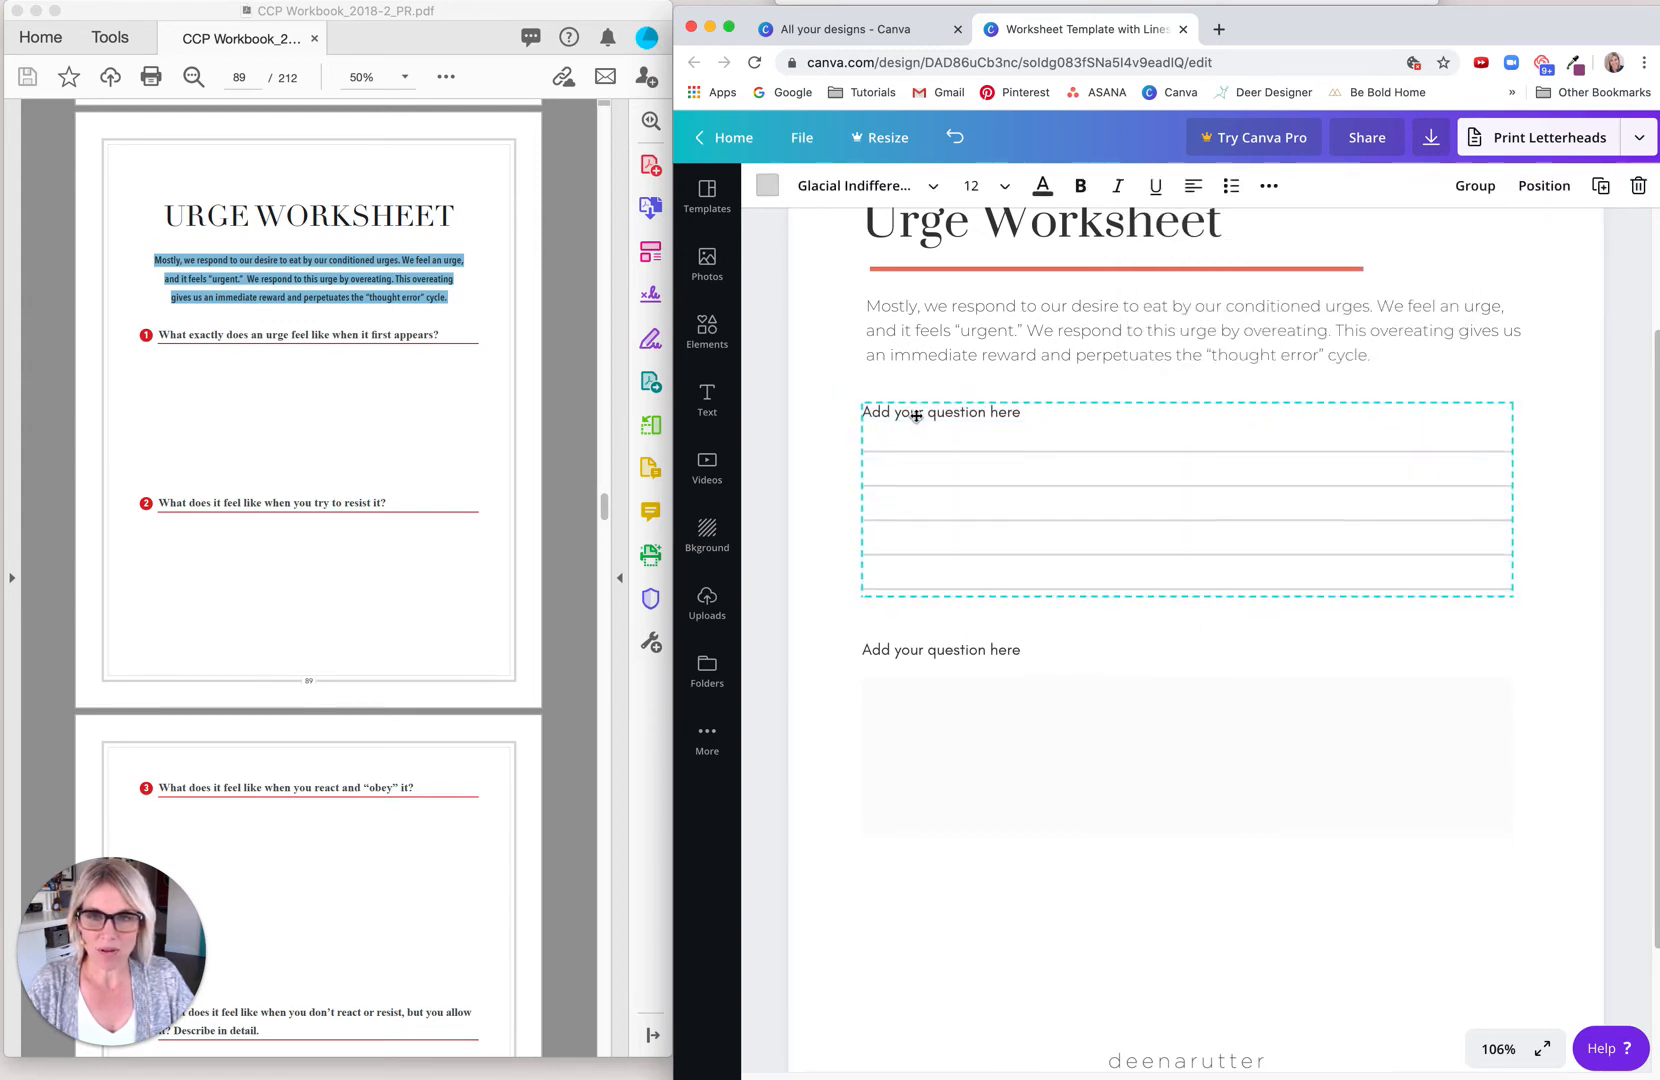
Step: Delete the second question placeholder together with its answer box
left_click(838, 652)
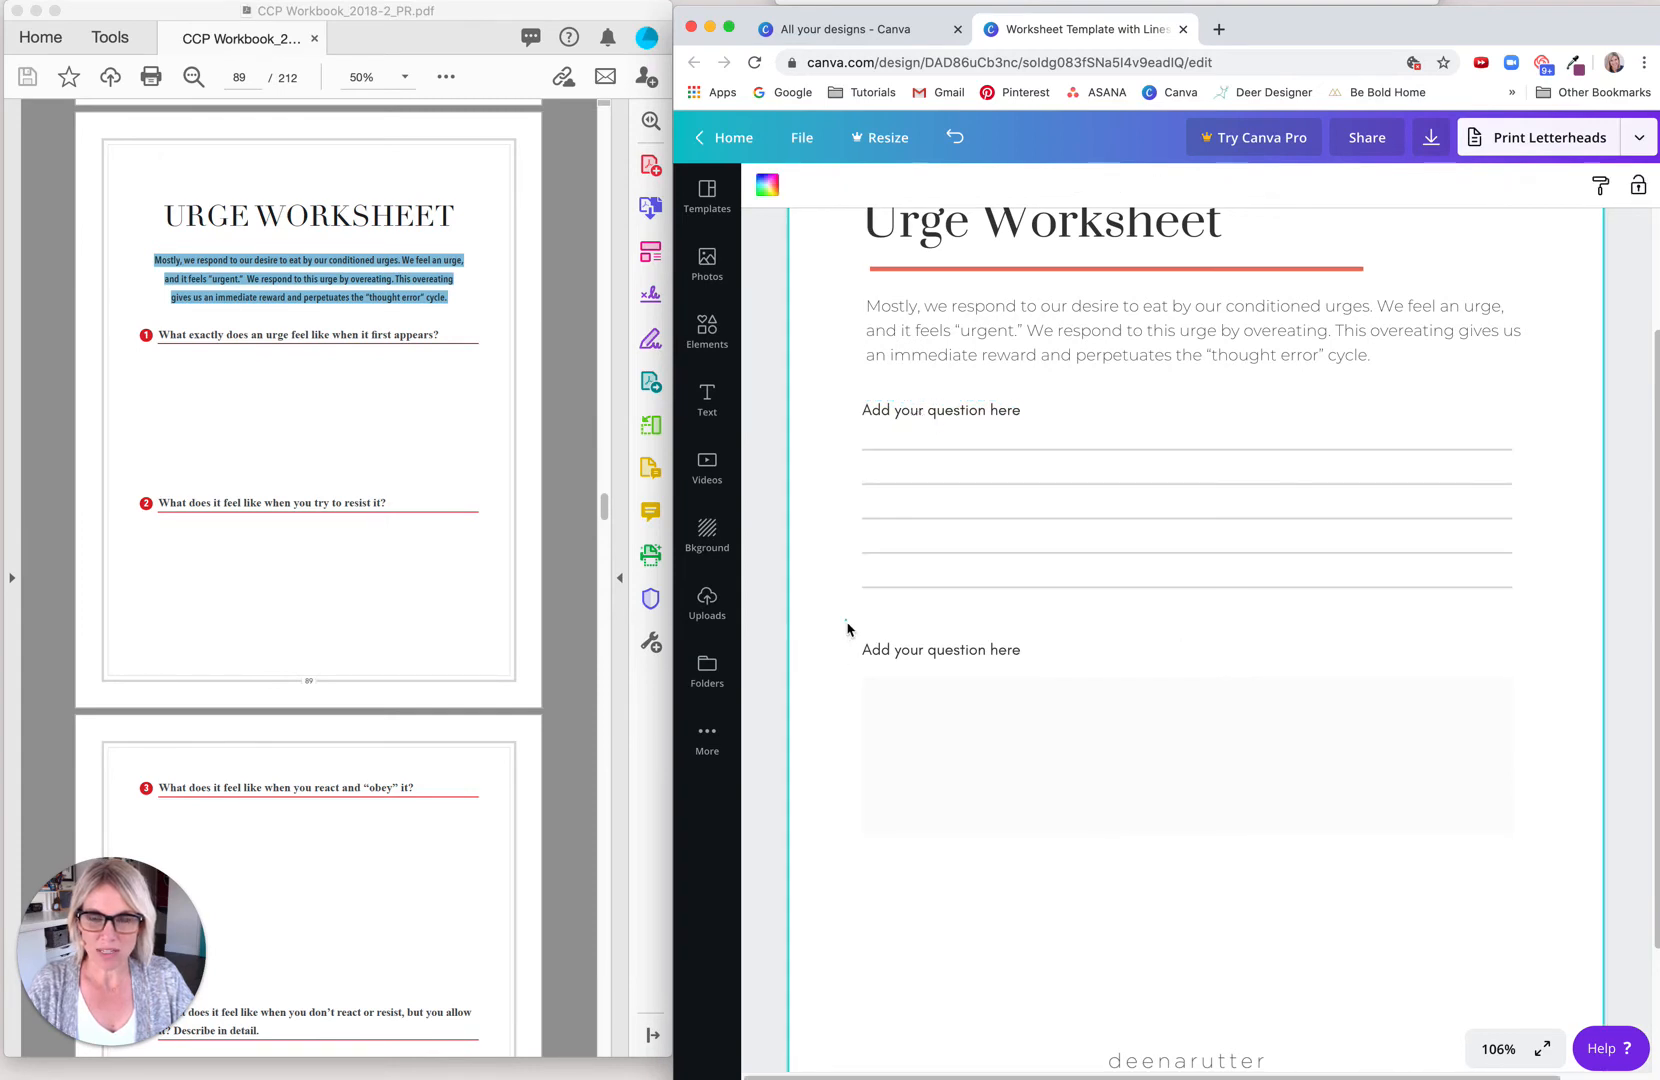
left_click_drag(847, 628, 919, 831)
key("Delete")
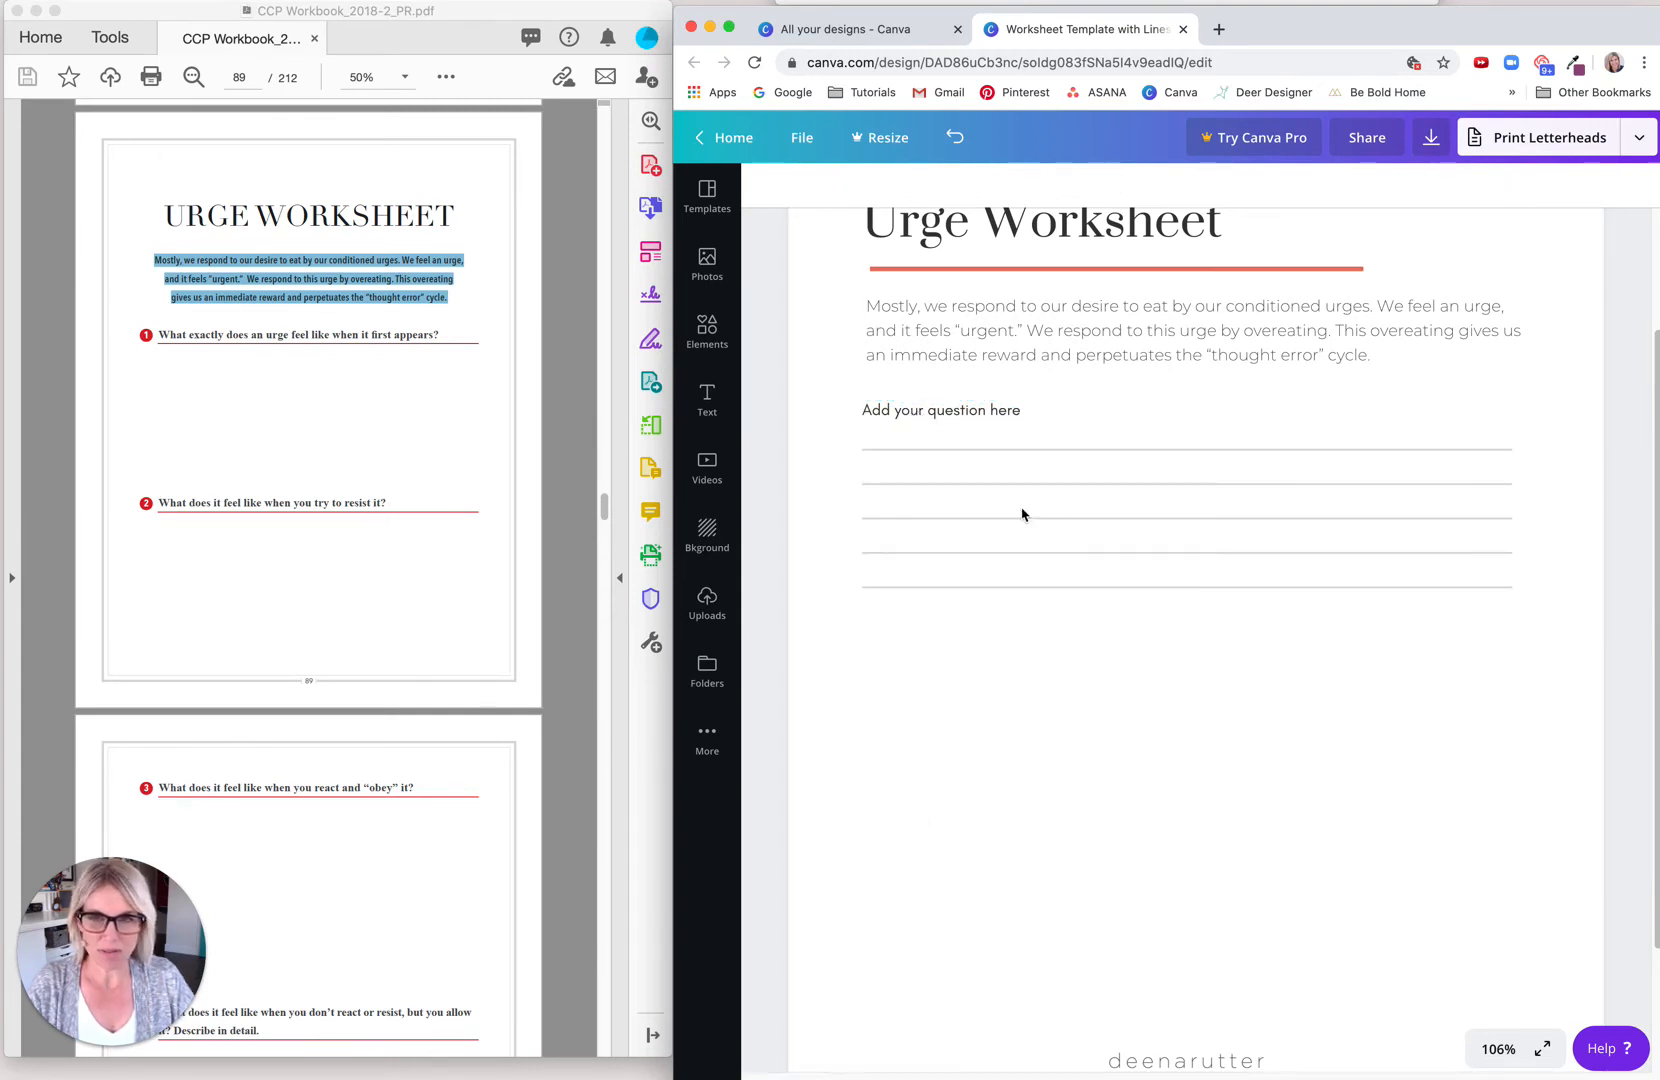
Step: Duplicate the question with its five writing lines and place the copy directly below the original, aligned to its left edge
left_click_drag(845, 393, 942, 628)
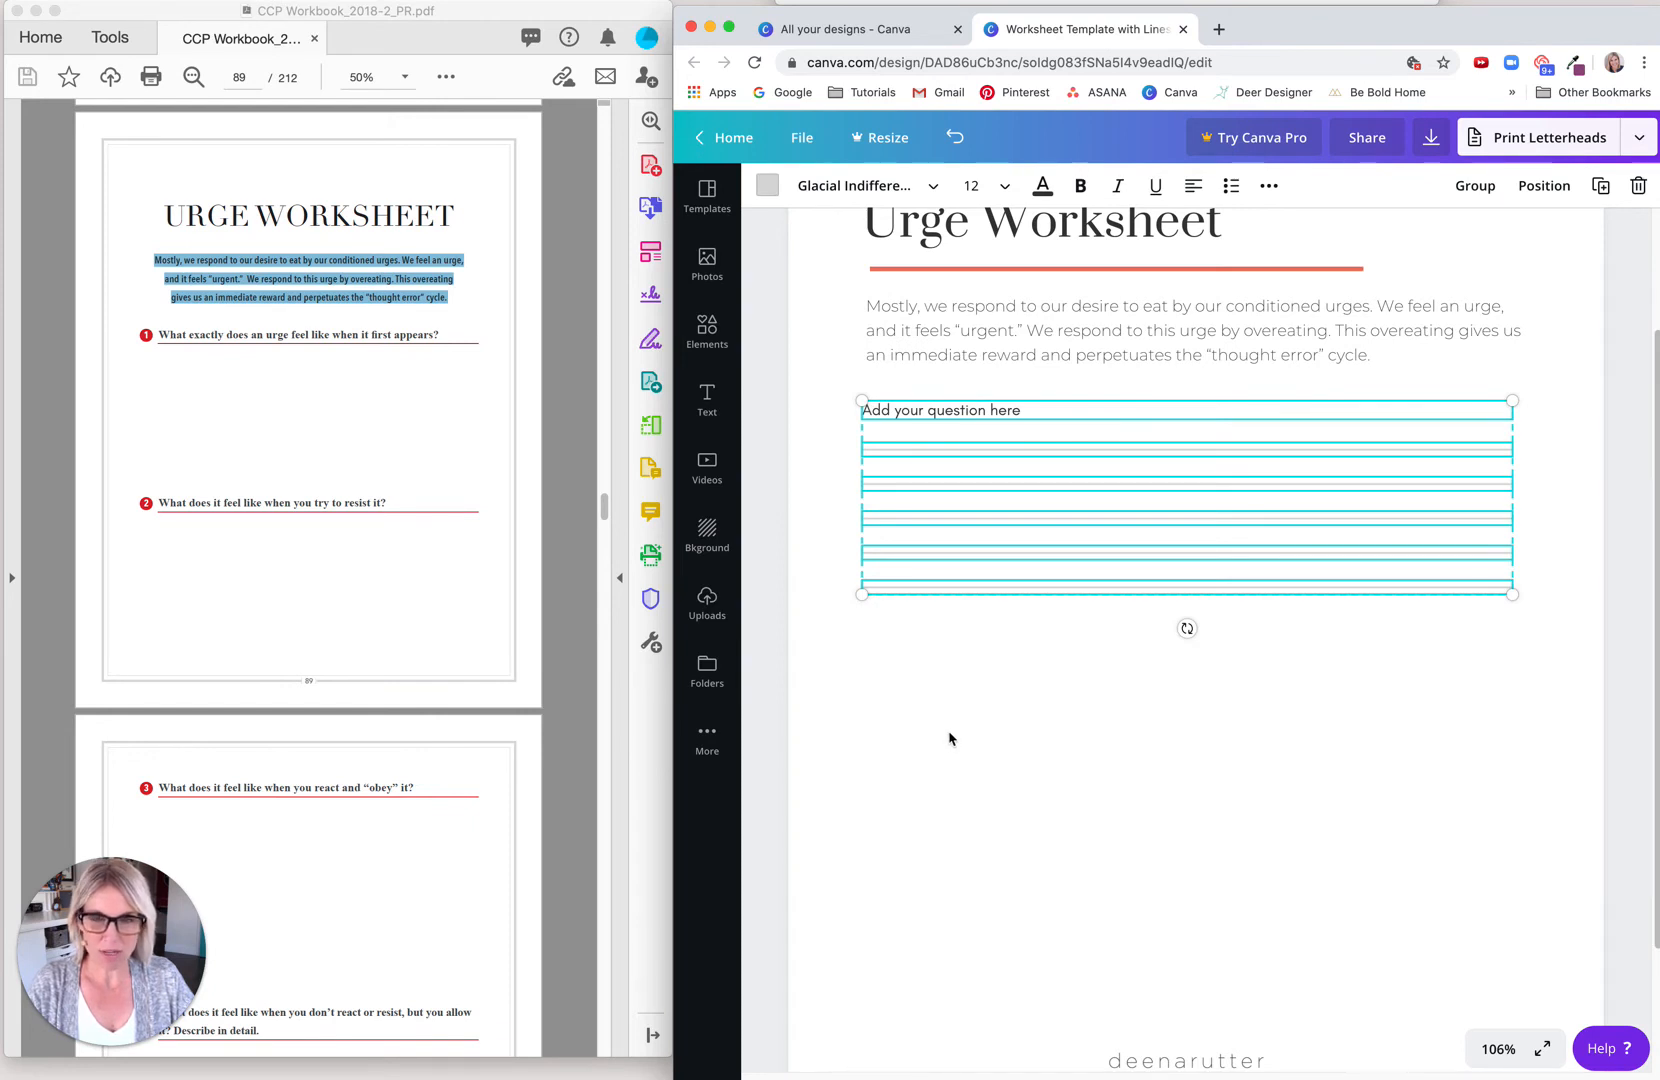
key("super+d")
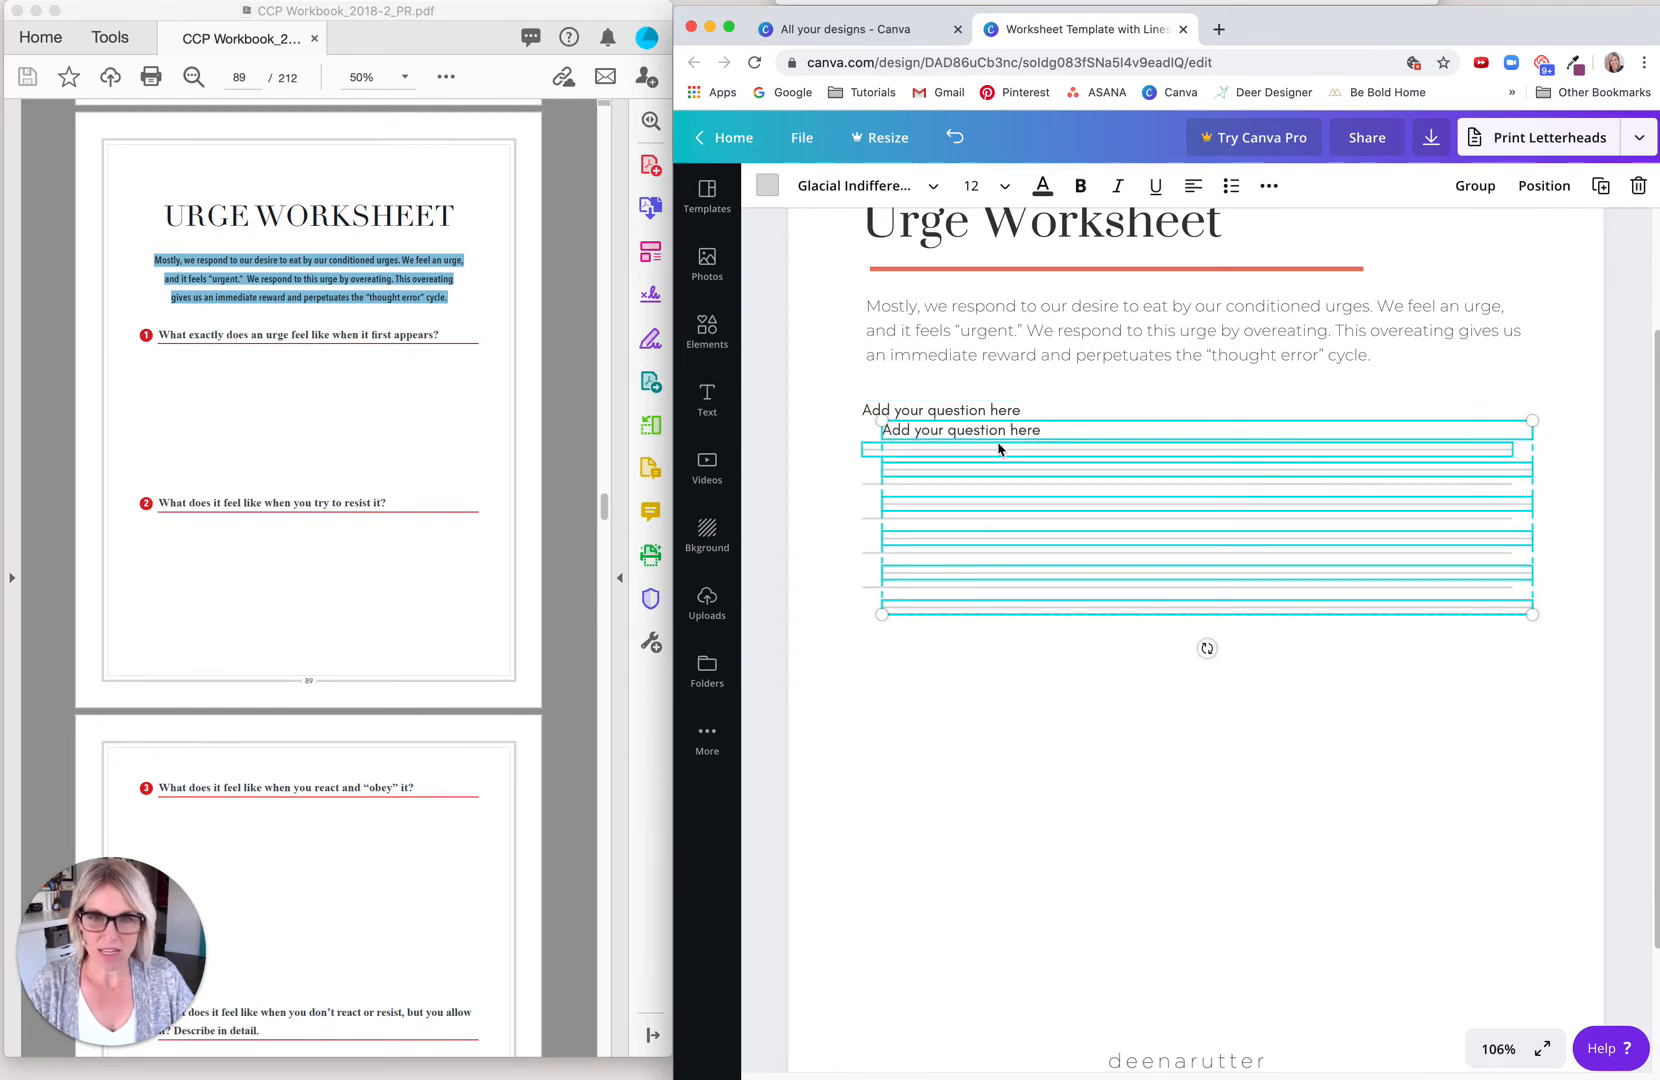
left_click_drag(971, 432, 995, 641)
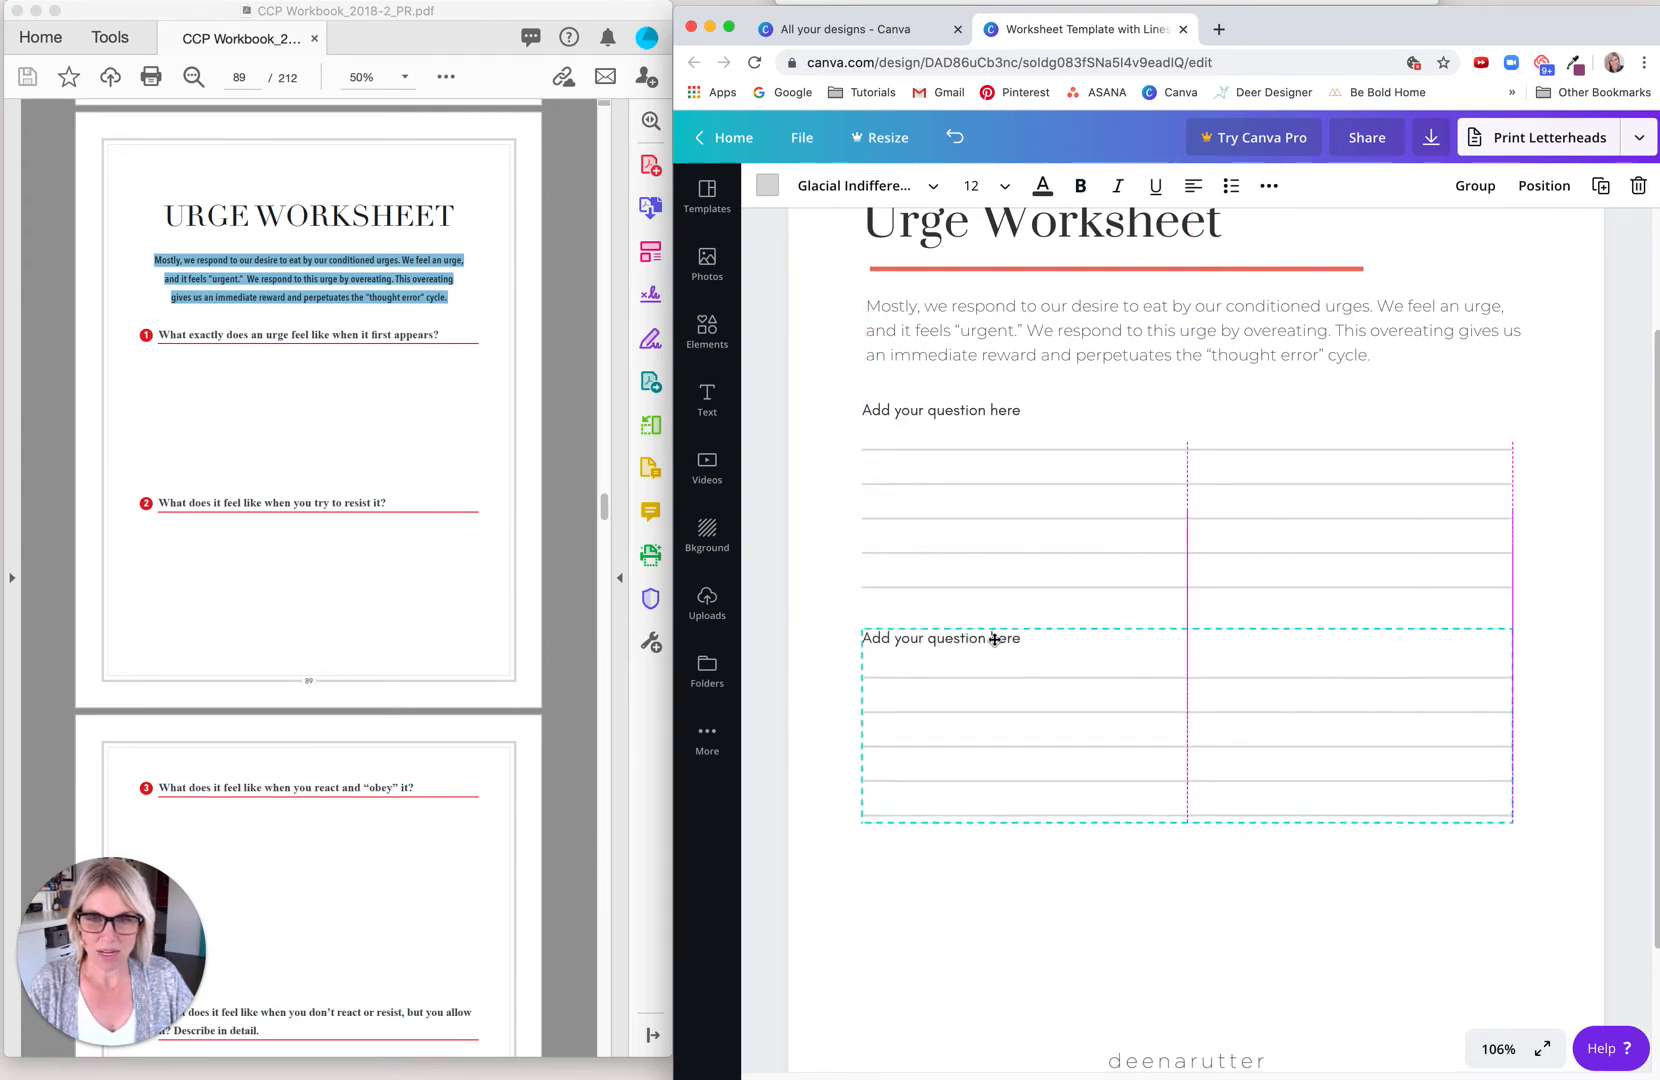
Step: Duplicate the second question with its five writing lines and place the copy directly below it, above the footer logo
left_click(1075, 855)
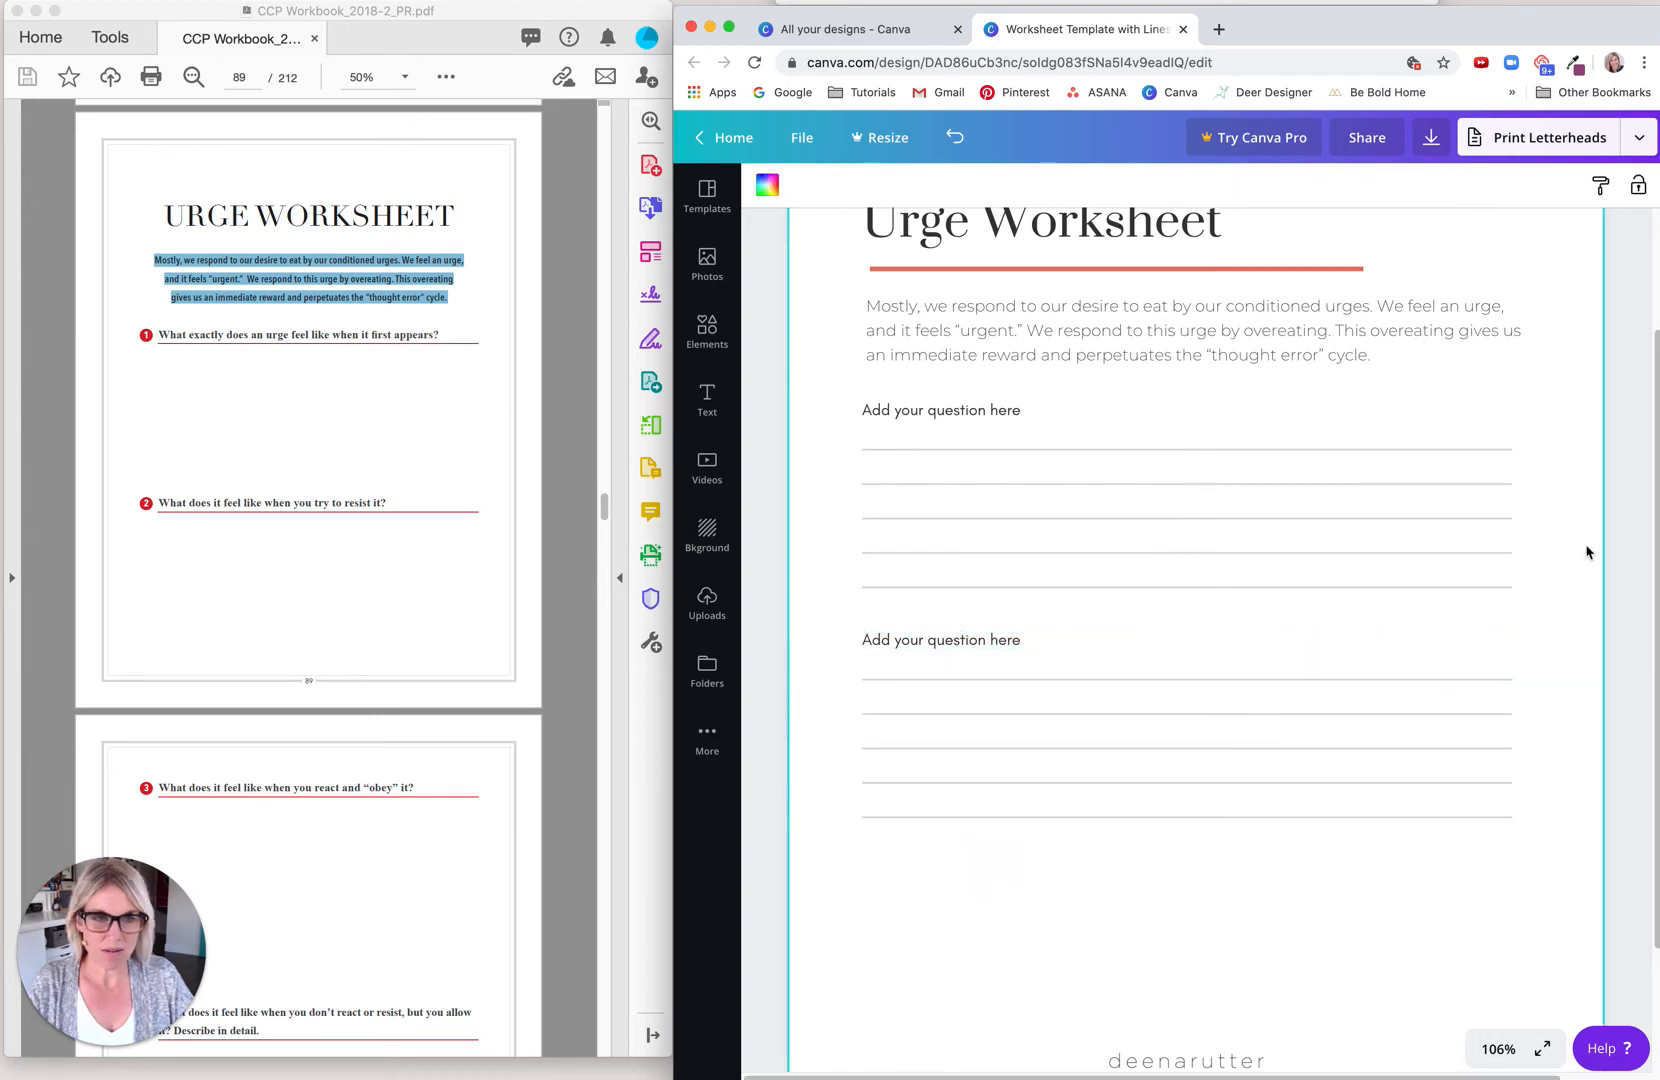
key("super+minus")
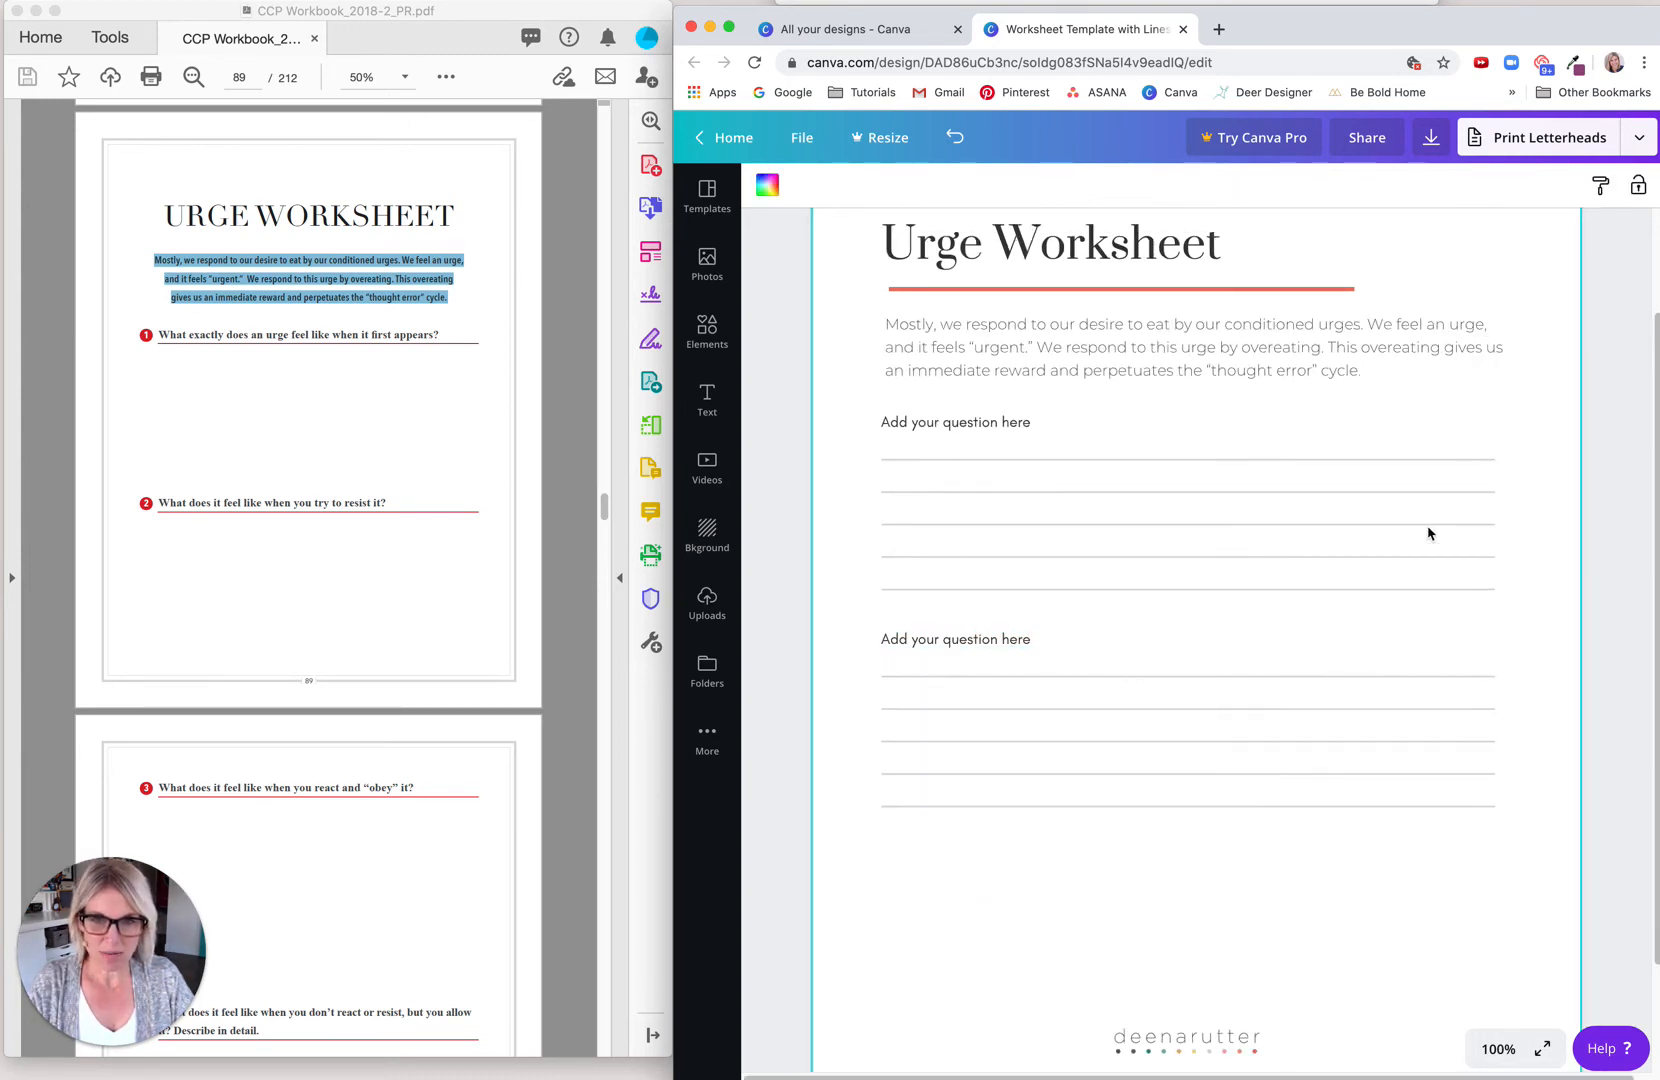
key("super+minus")
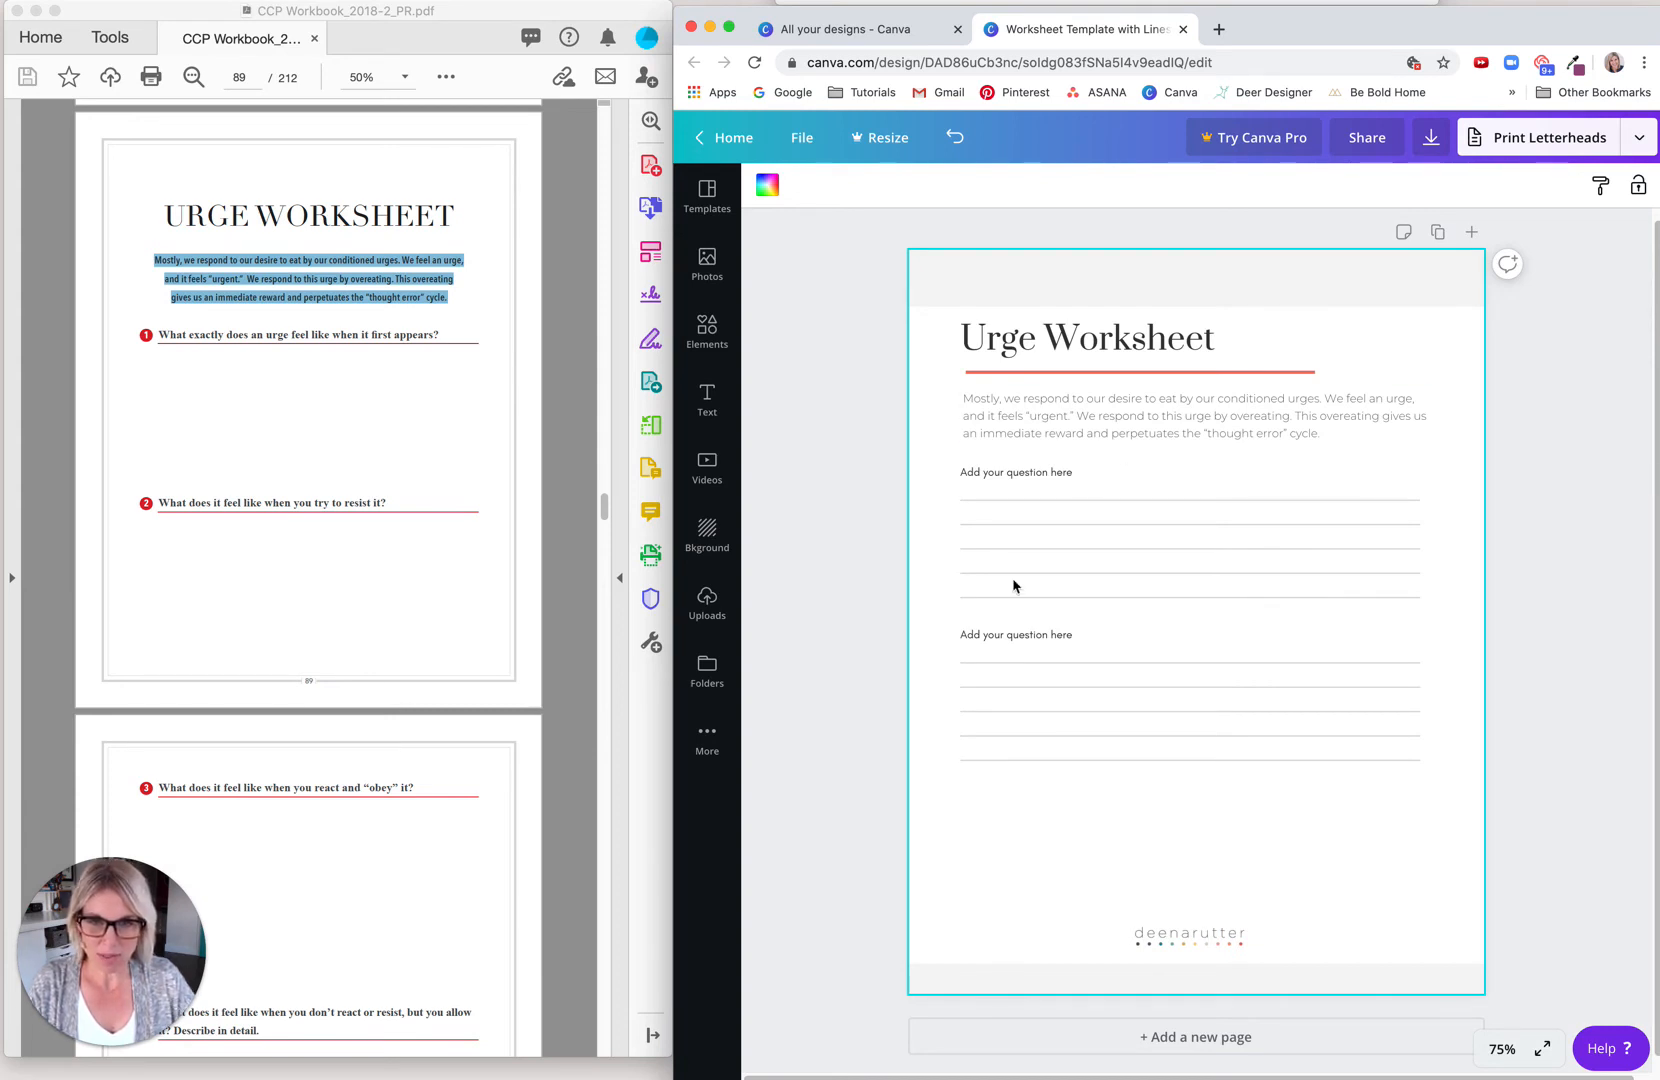
left_click(834, 734)
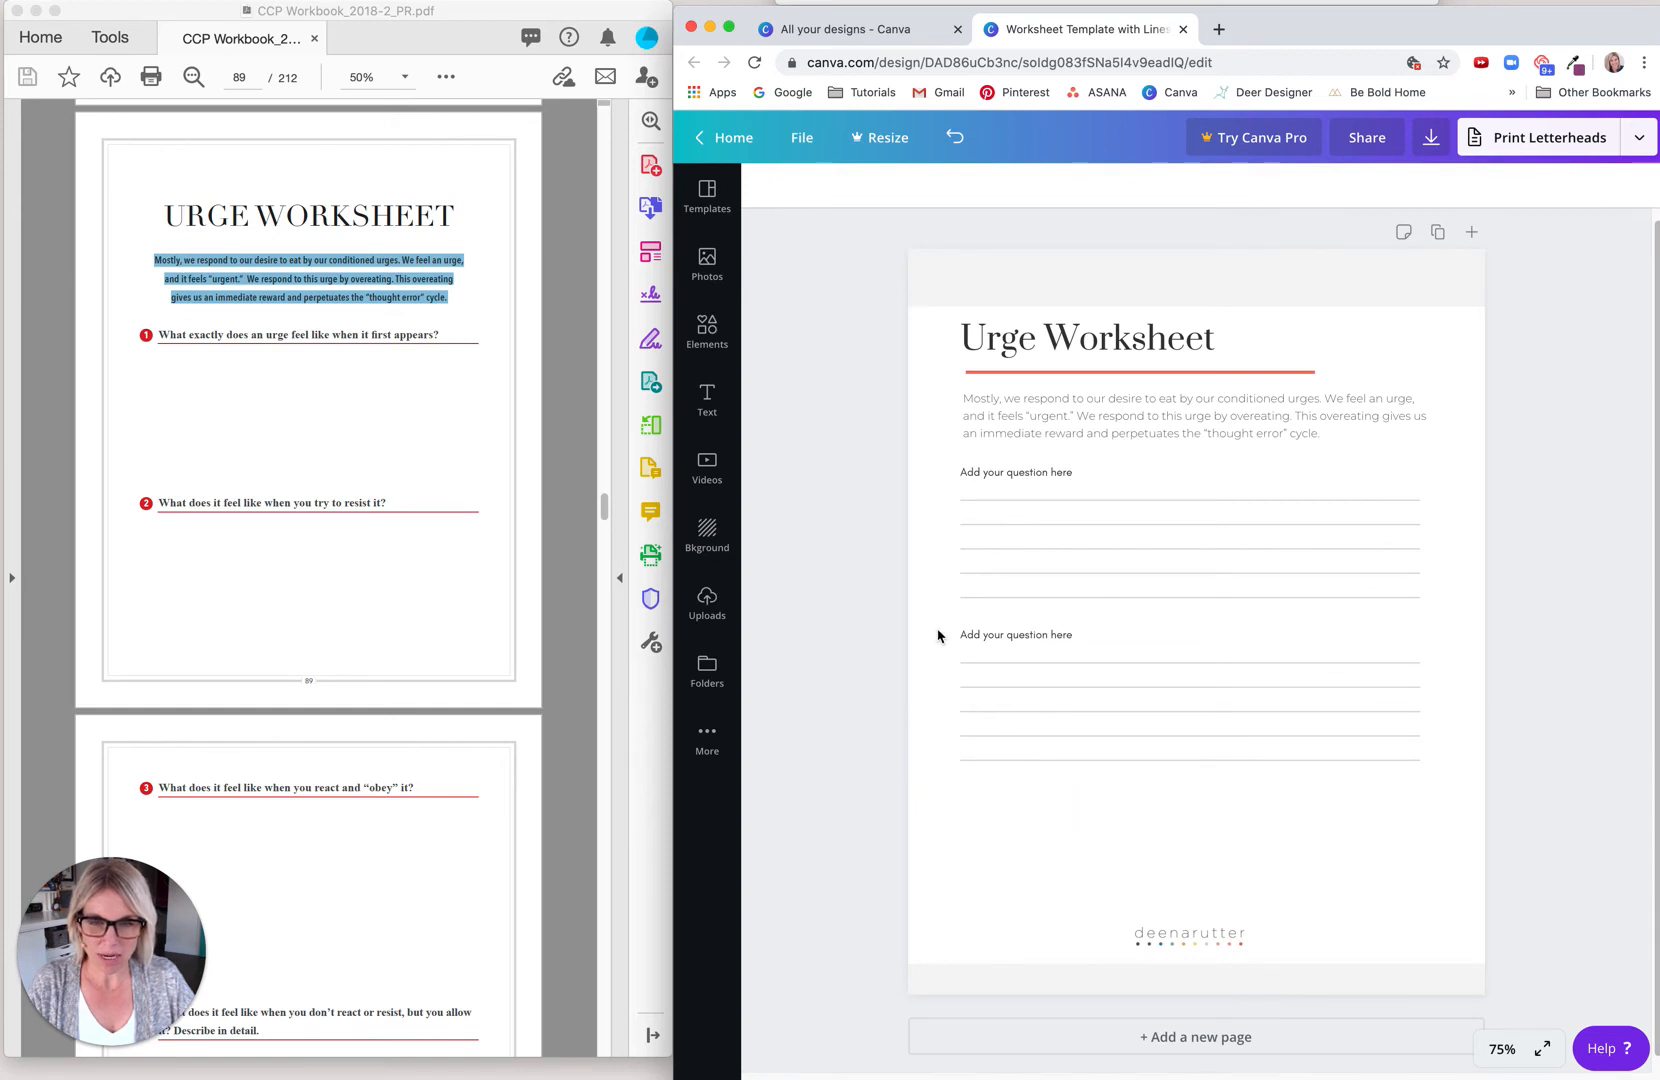
left_click_drag(938, 635, 1002, 783)
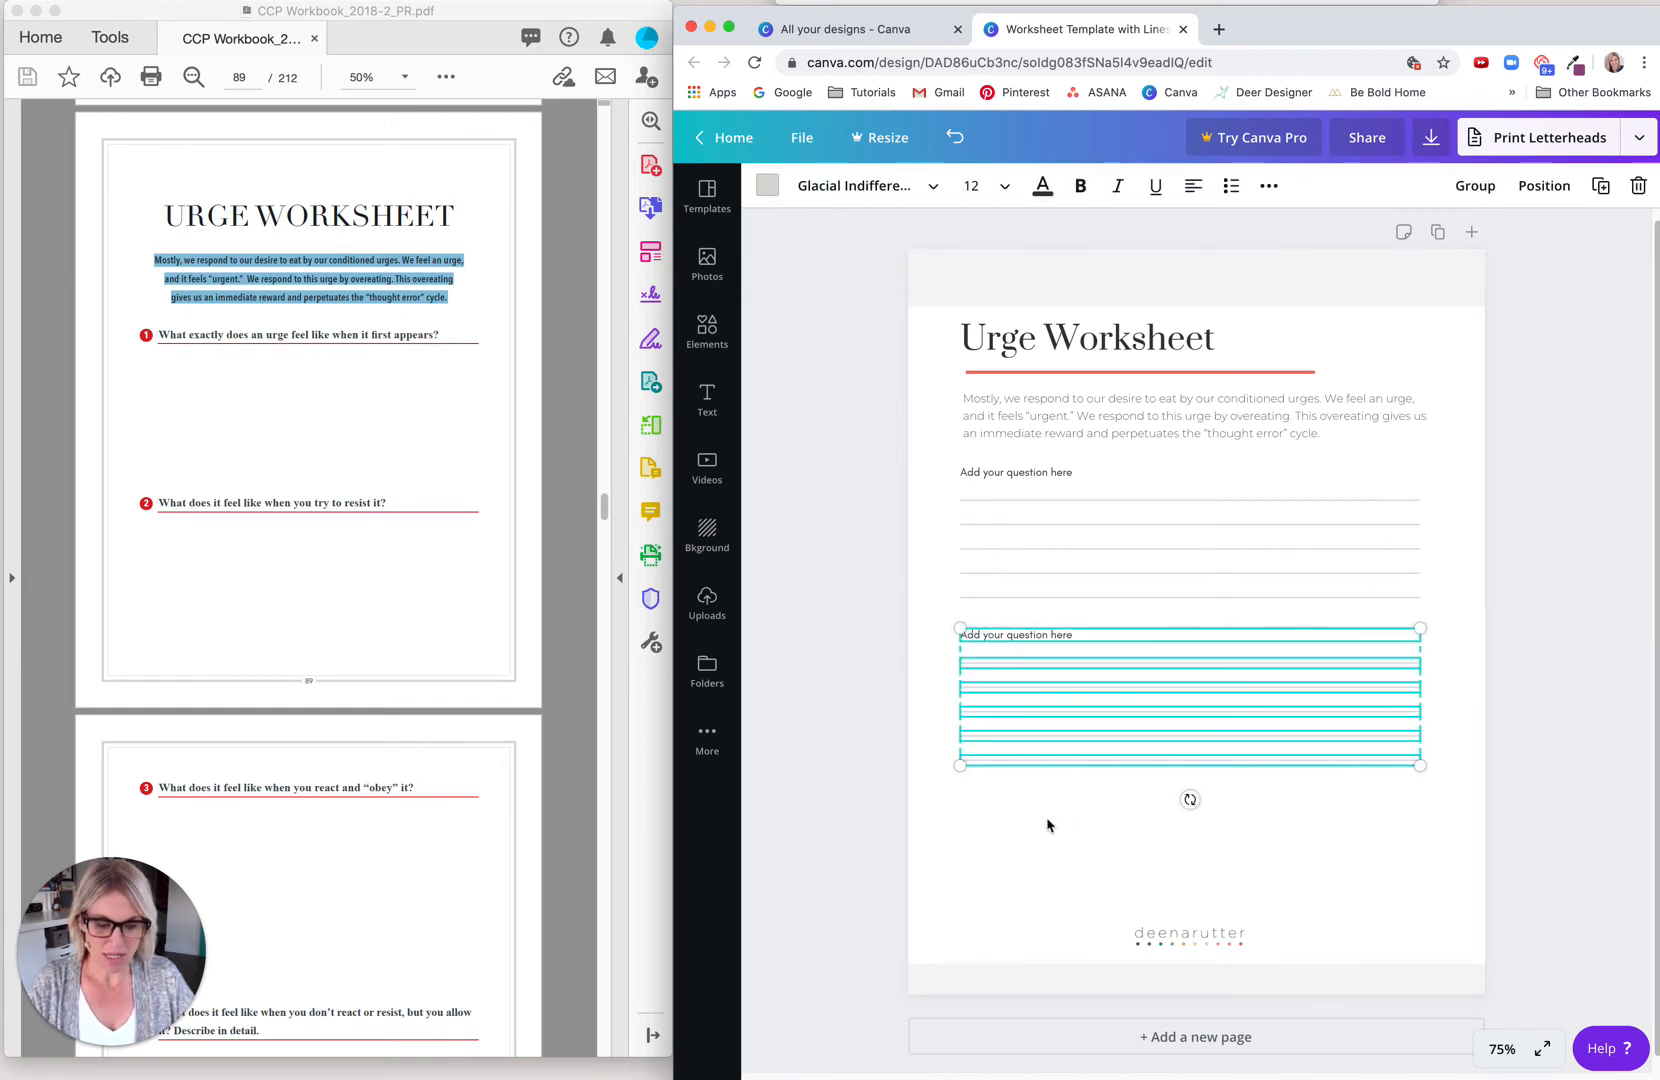
left_click_drag(1050, 640, 1043, 784)
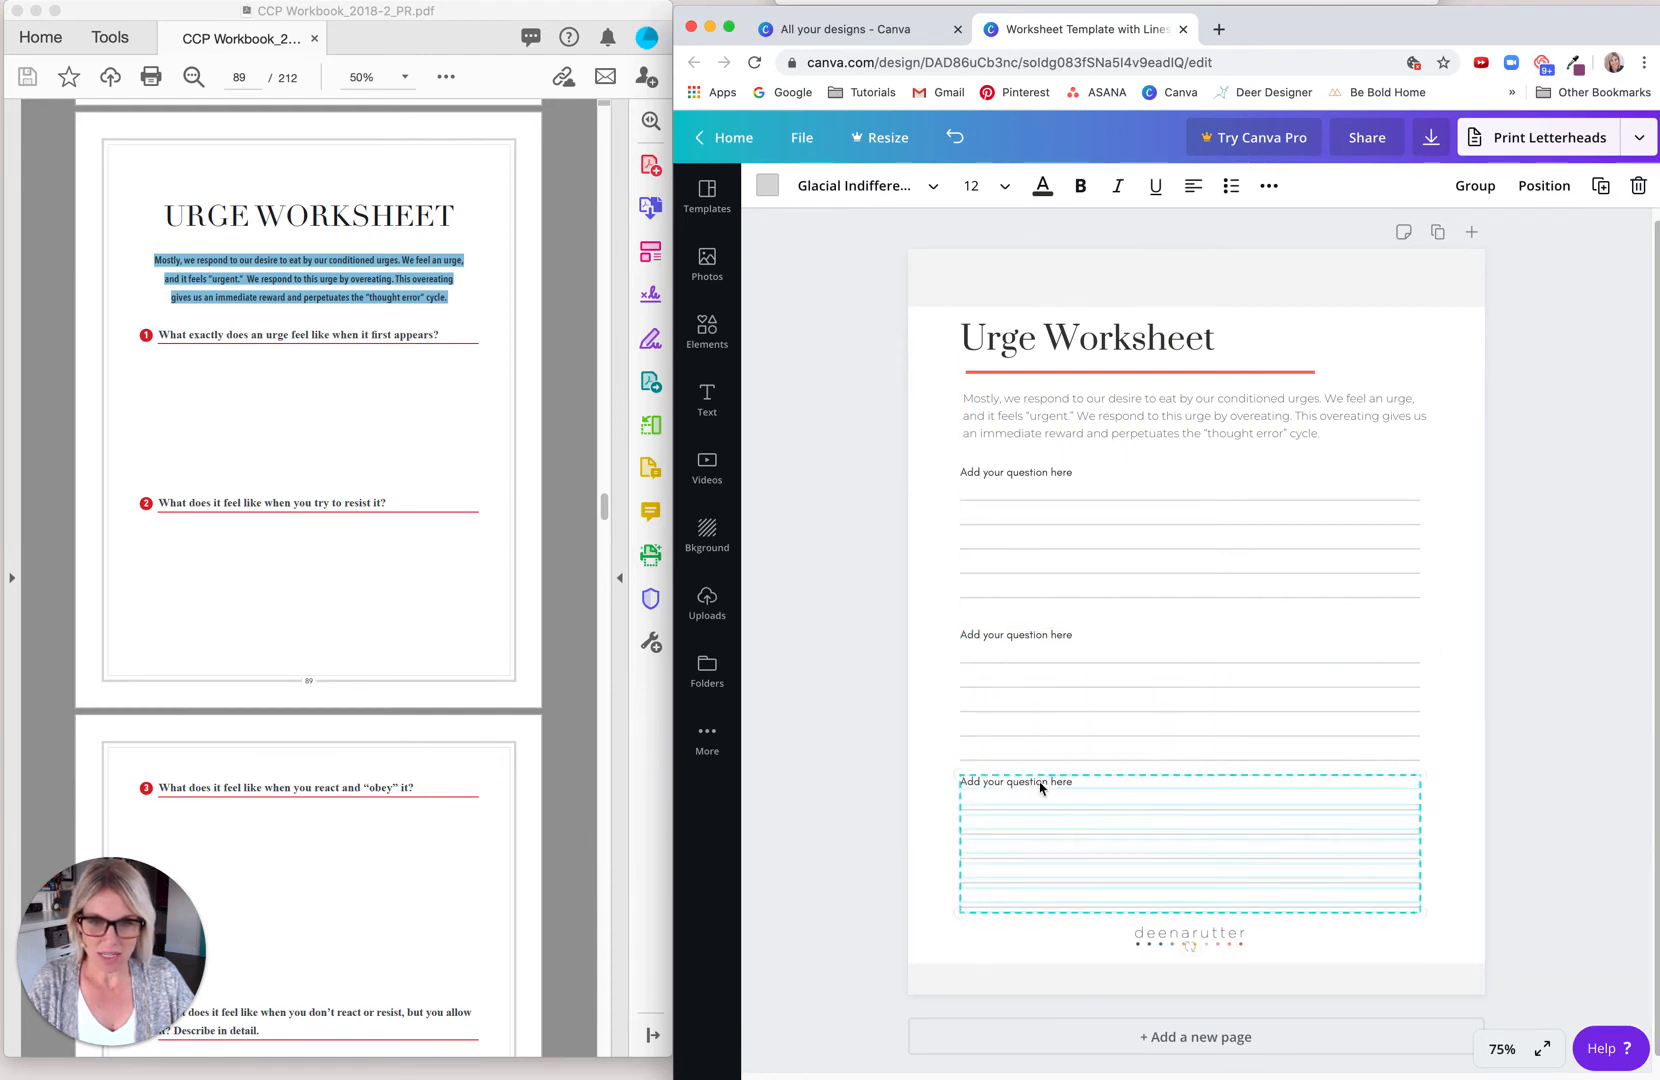
Step: Move the second question and its five writing lines up slightly, closer to the first question's lines
left_click(905, 740)
left_click_drag(940, 615, 990, 775)
left_click_drag(991, 640, 986, 634)
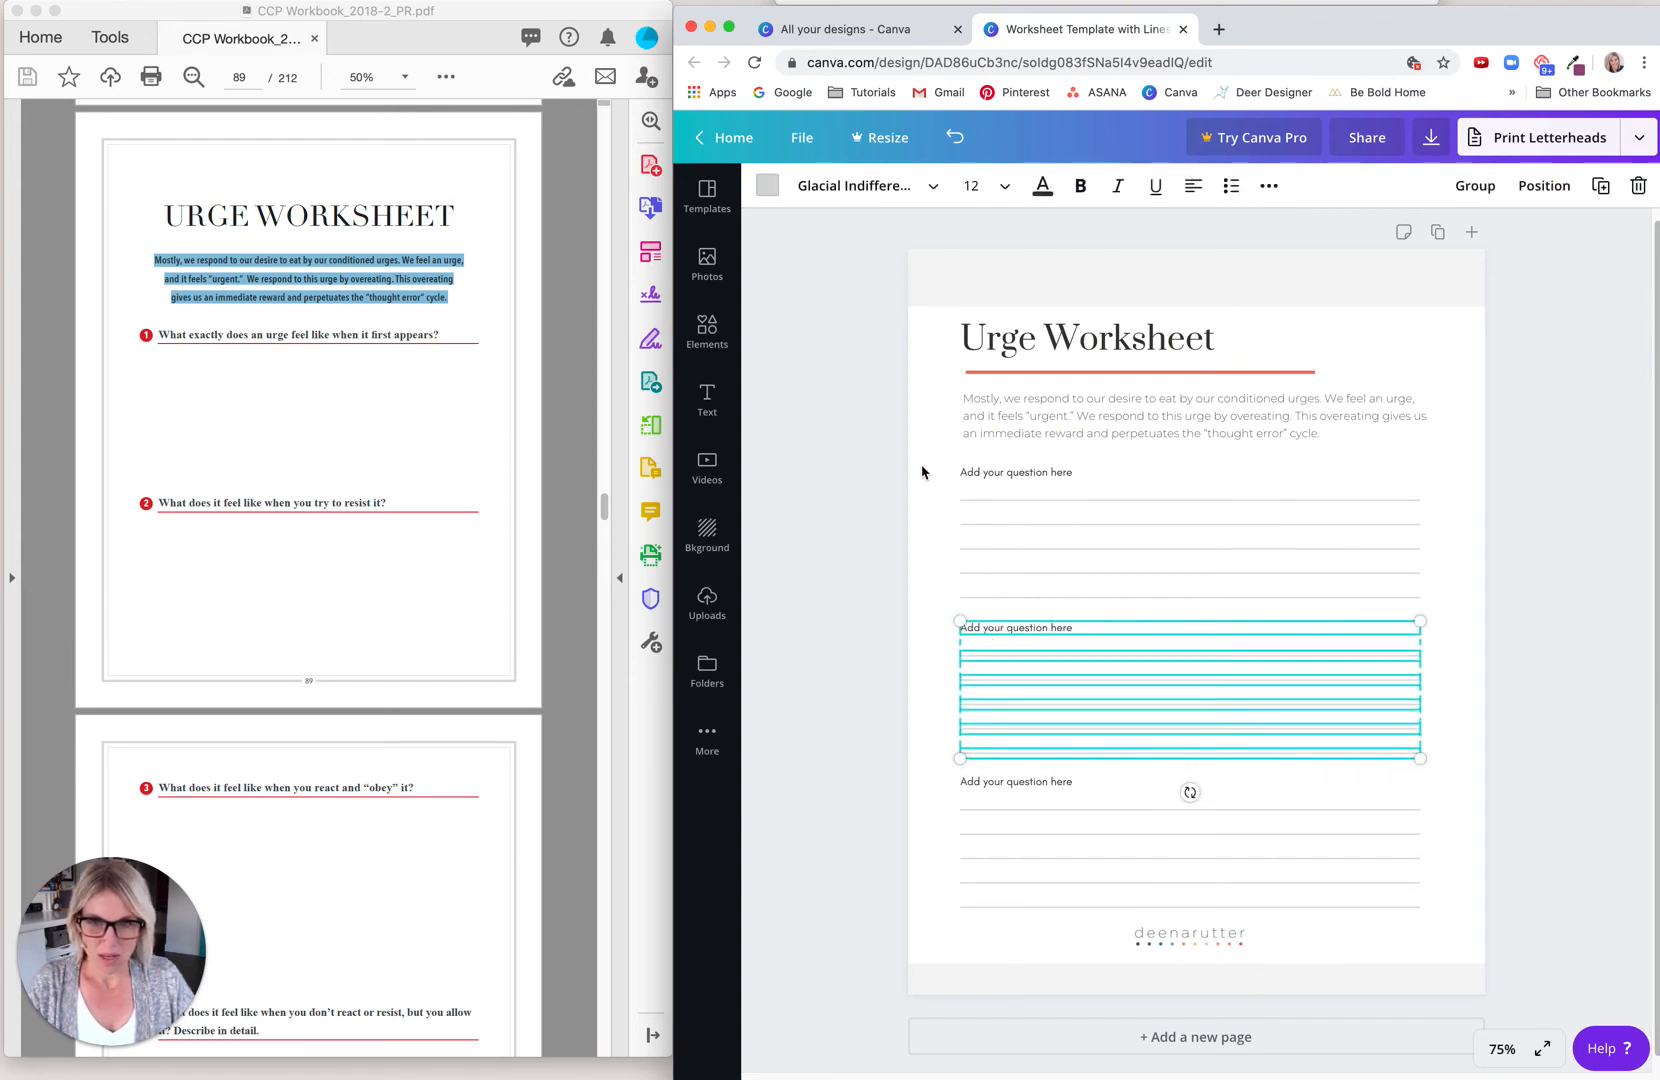
Step: Nudge the first question block up toward the introductory paragraph and the second block up slightly to even out the gaps
left_click_drag(925, 470, 1009, 600)
key("Up")
key("Up")
key("Up")
key("Up")
key("Up")
key("Up")
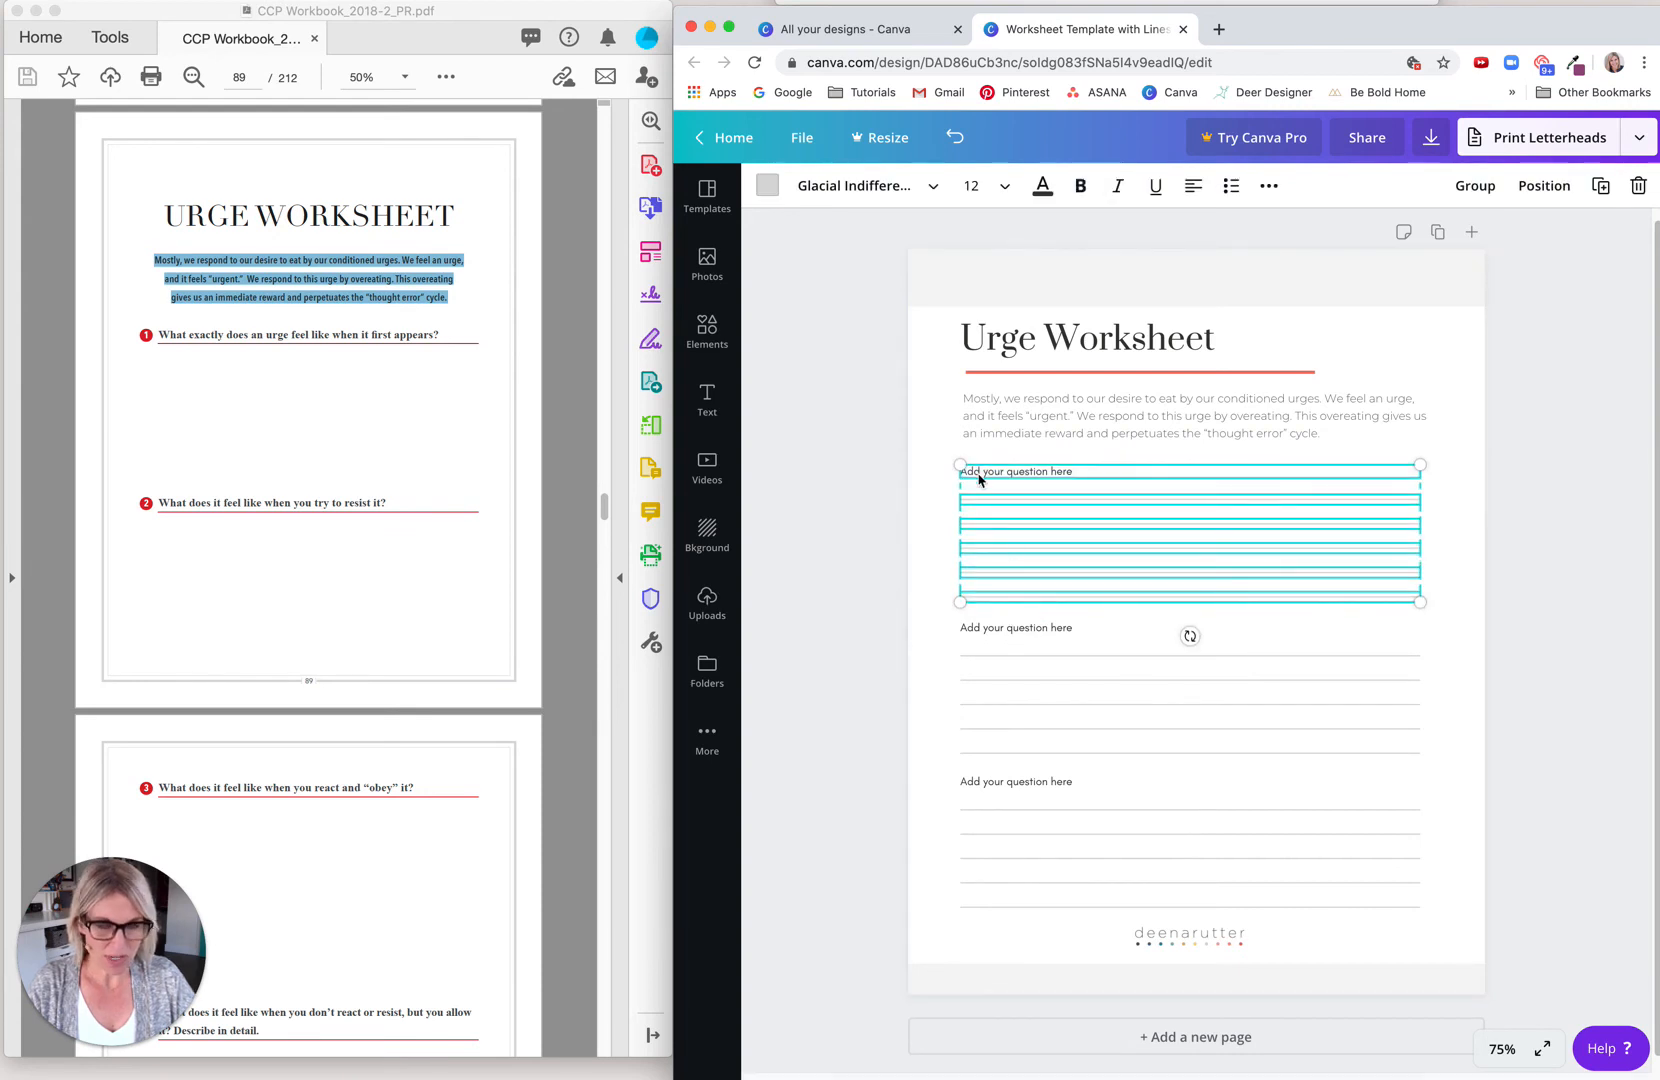
left_click(935, 697)
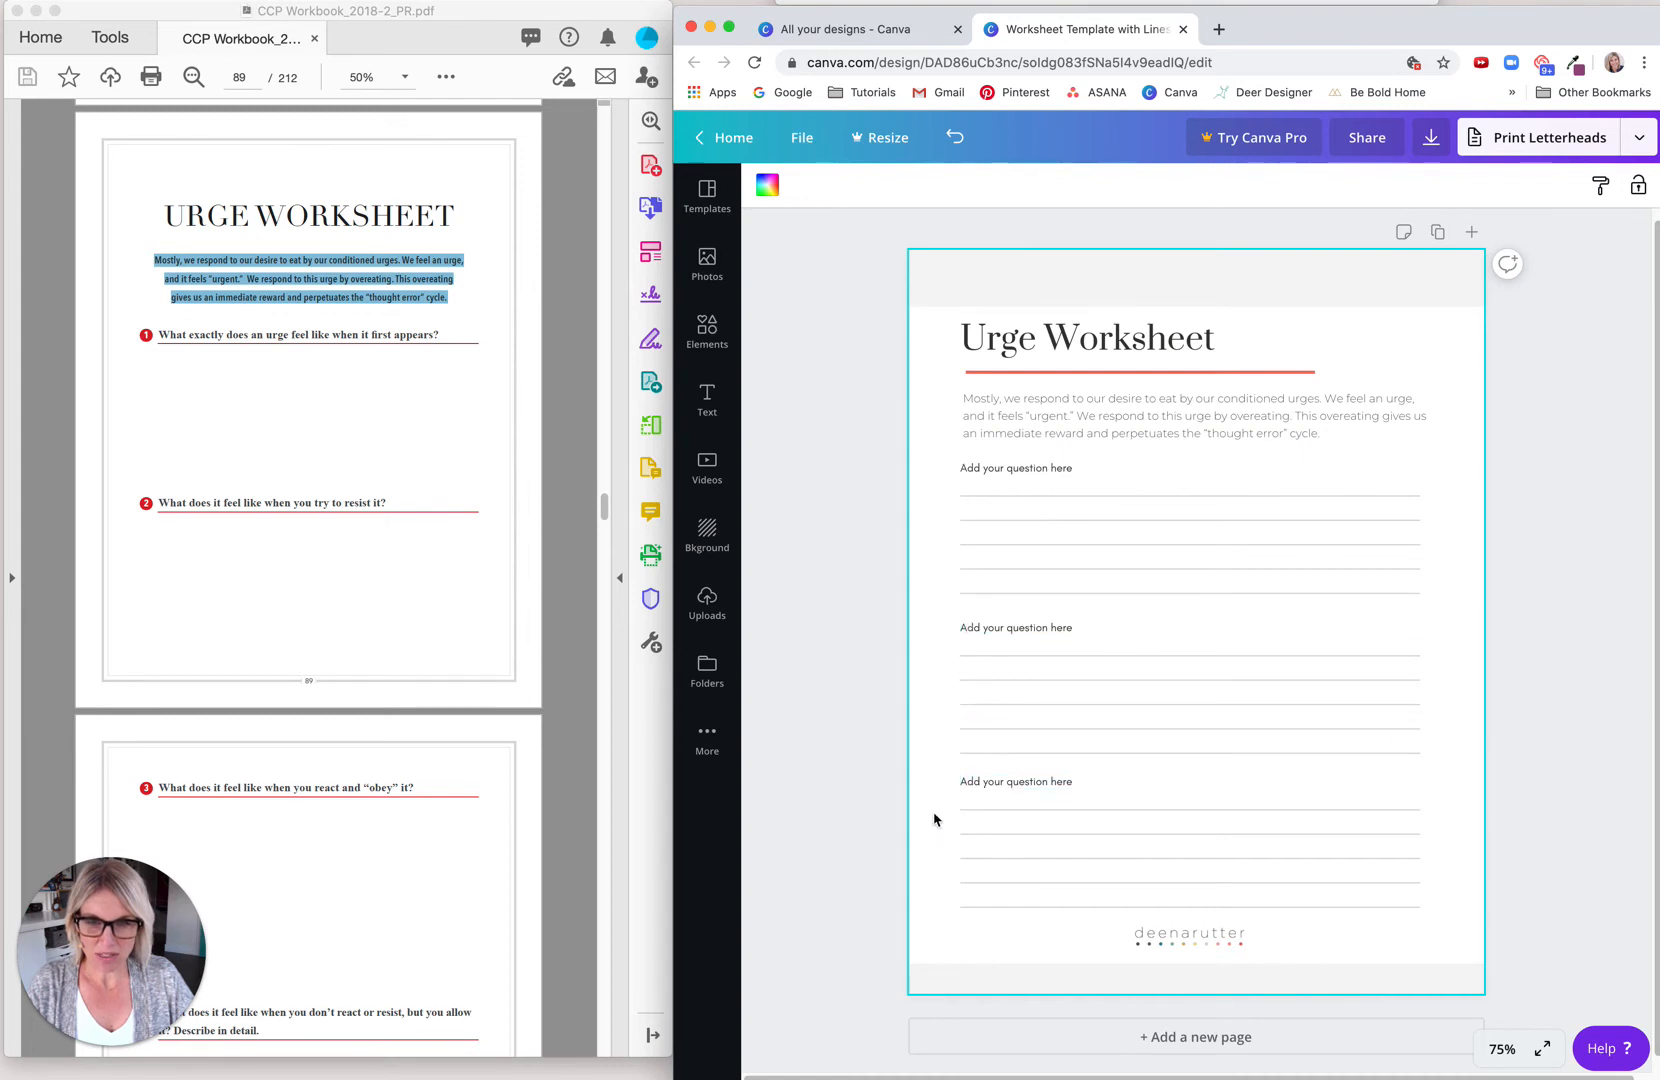
left_click_drag(944, 621, 952, 755)
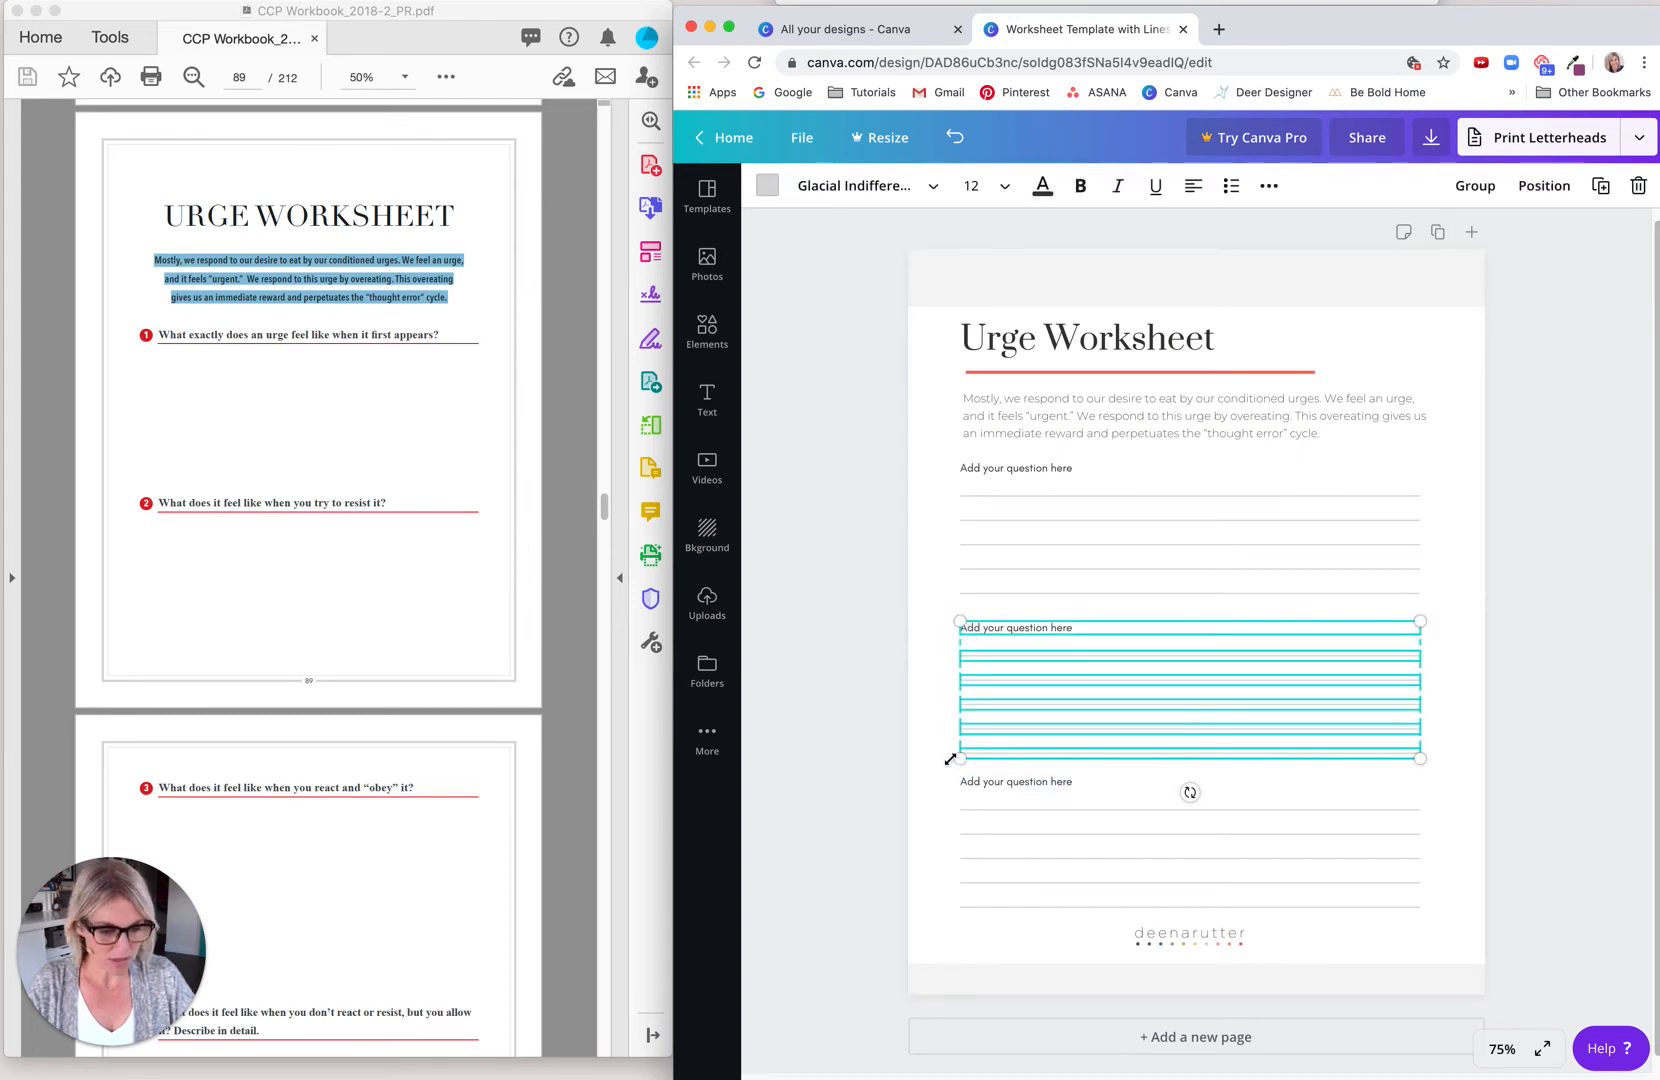
left_click(885, 682)
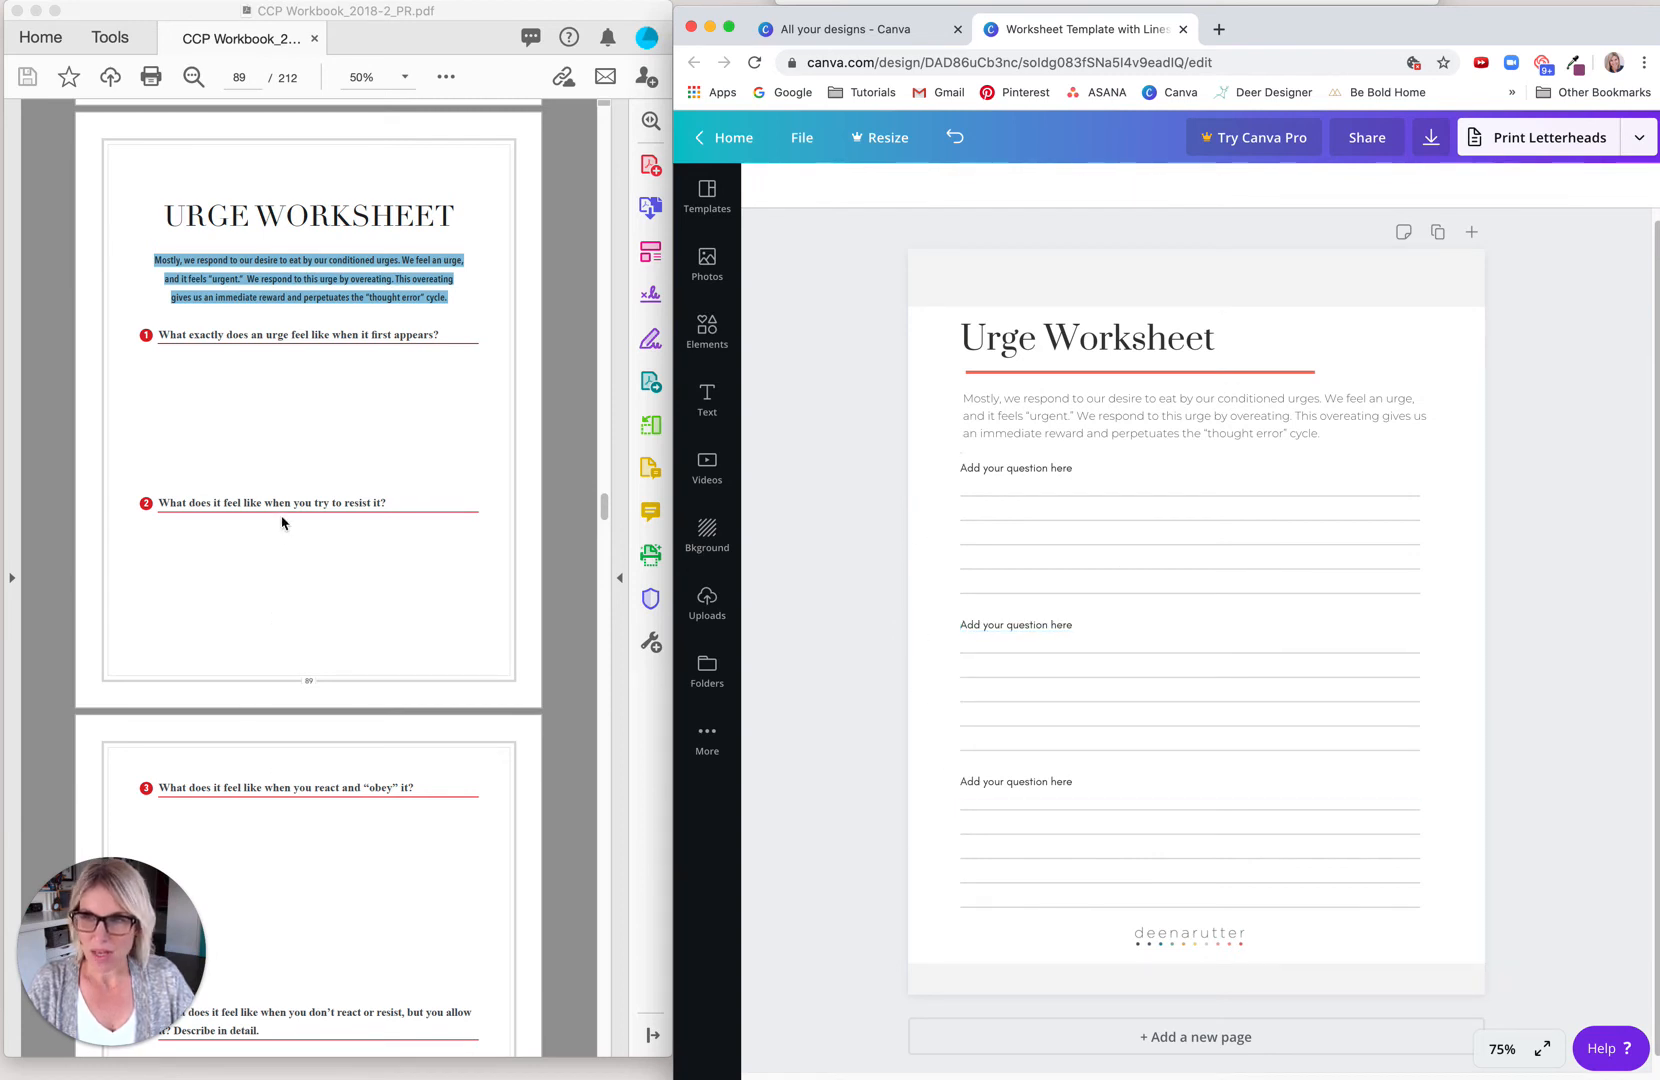
Step: Replace the first question placeholder with the PDF's question 1, "What exactly does an urge feel like when it first appears?"
left_click(266, 414)
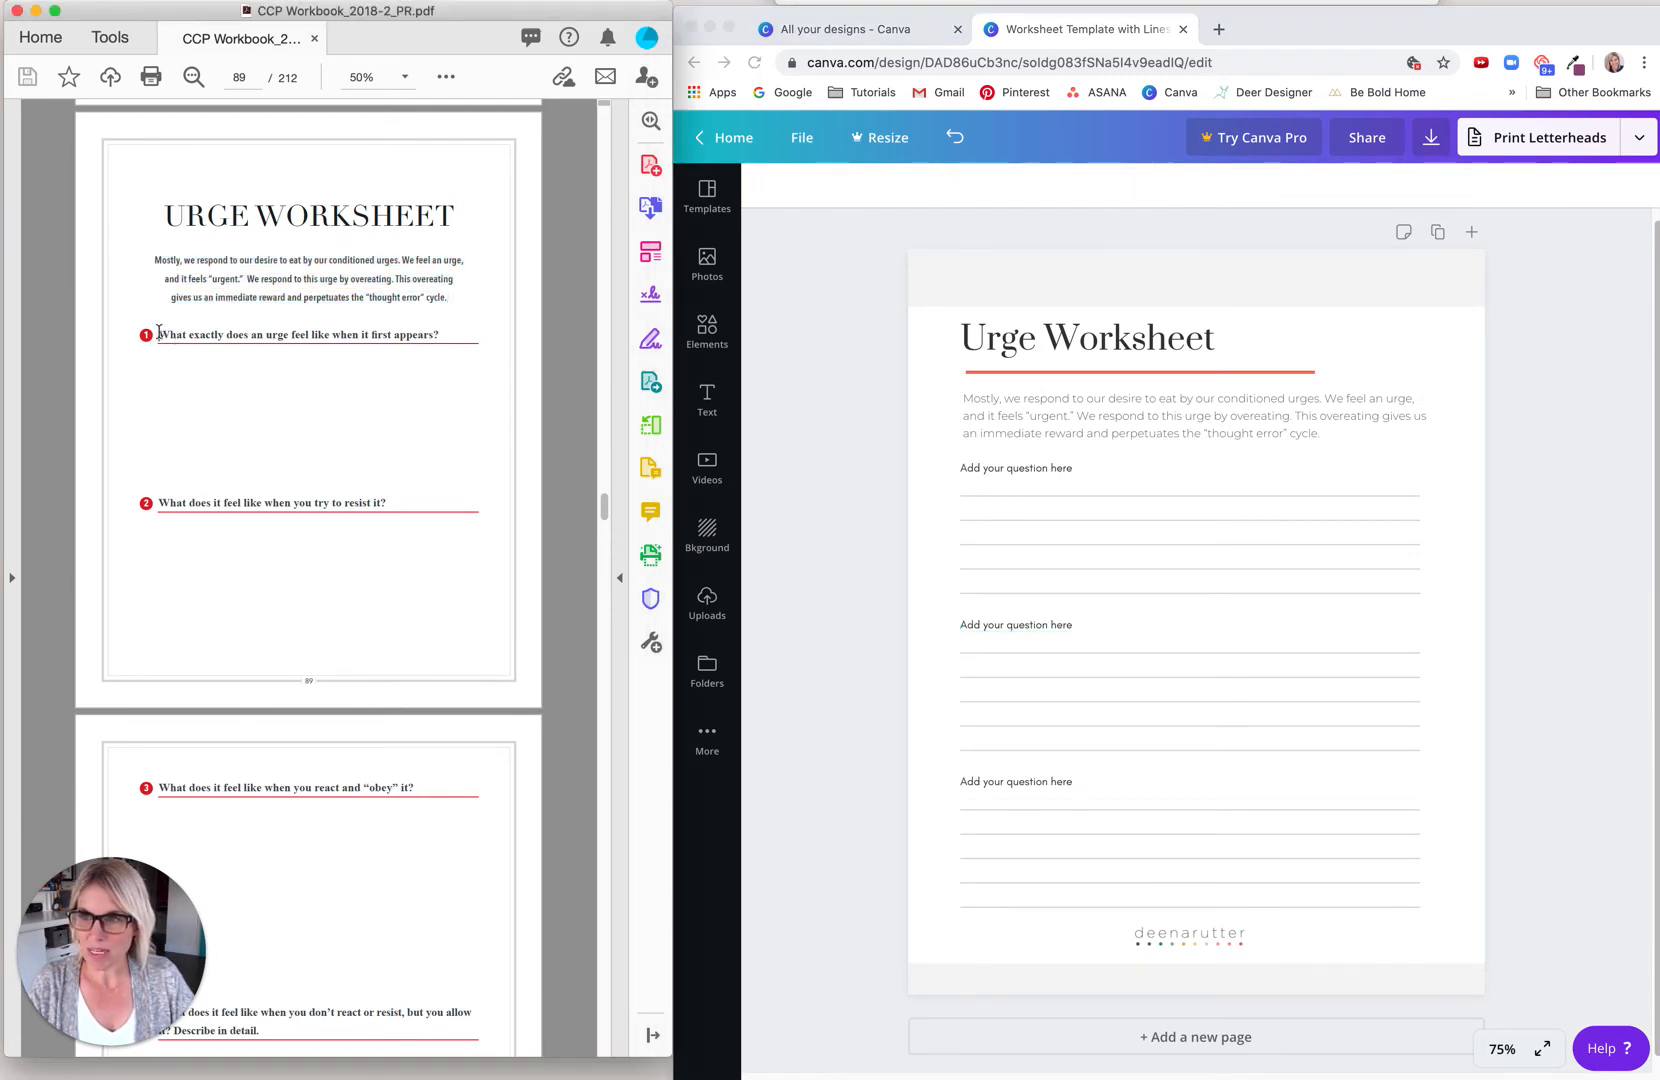
left_click_drag(170, 333, 437, 333)
key("super+c")
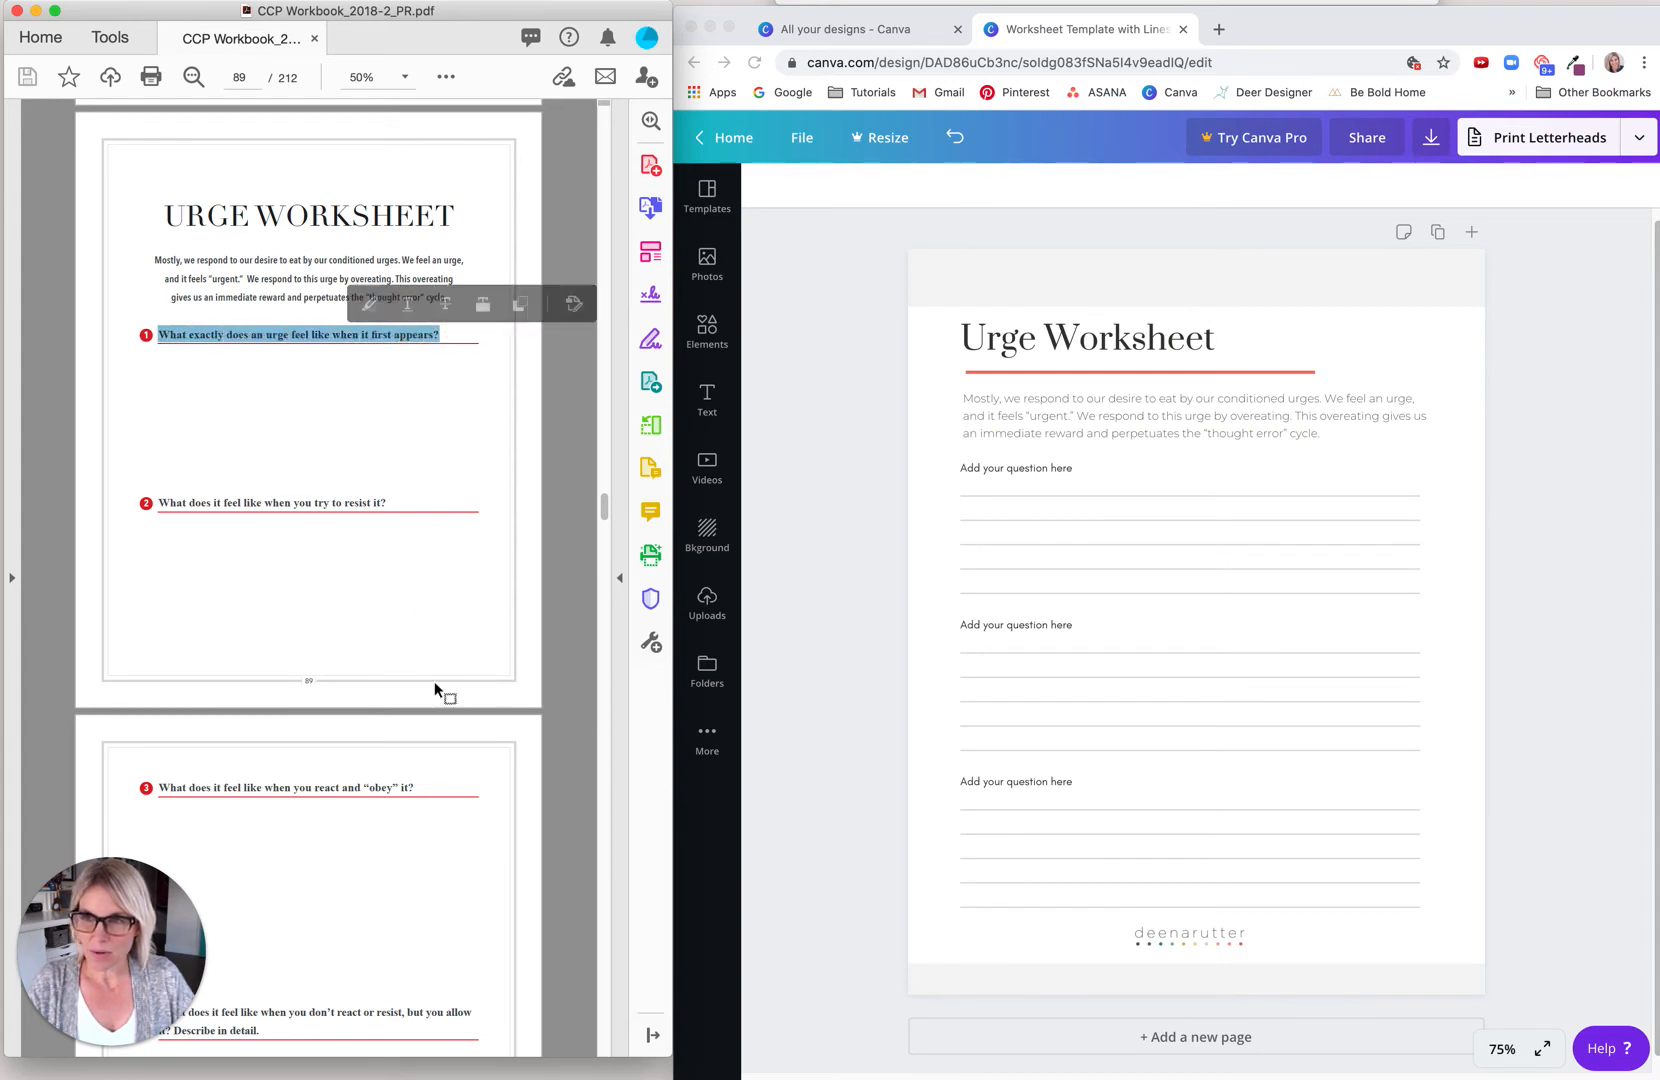
left_click(990, 470)
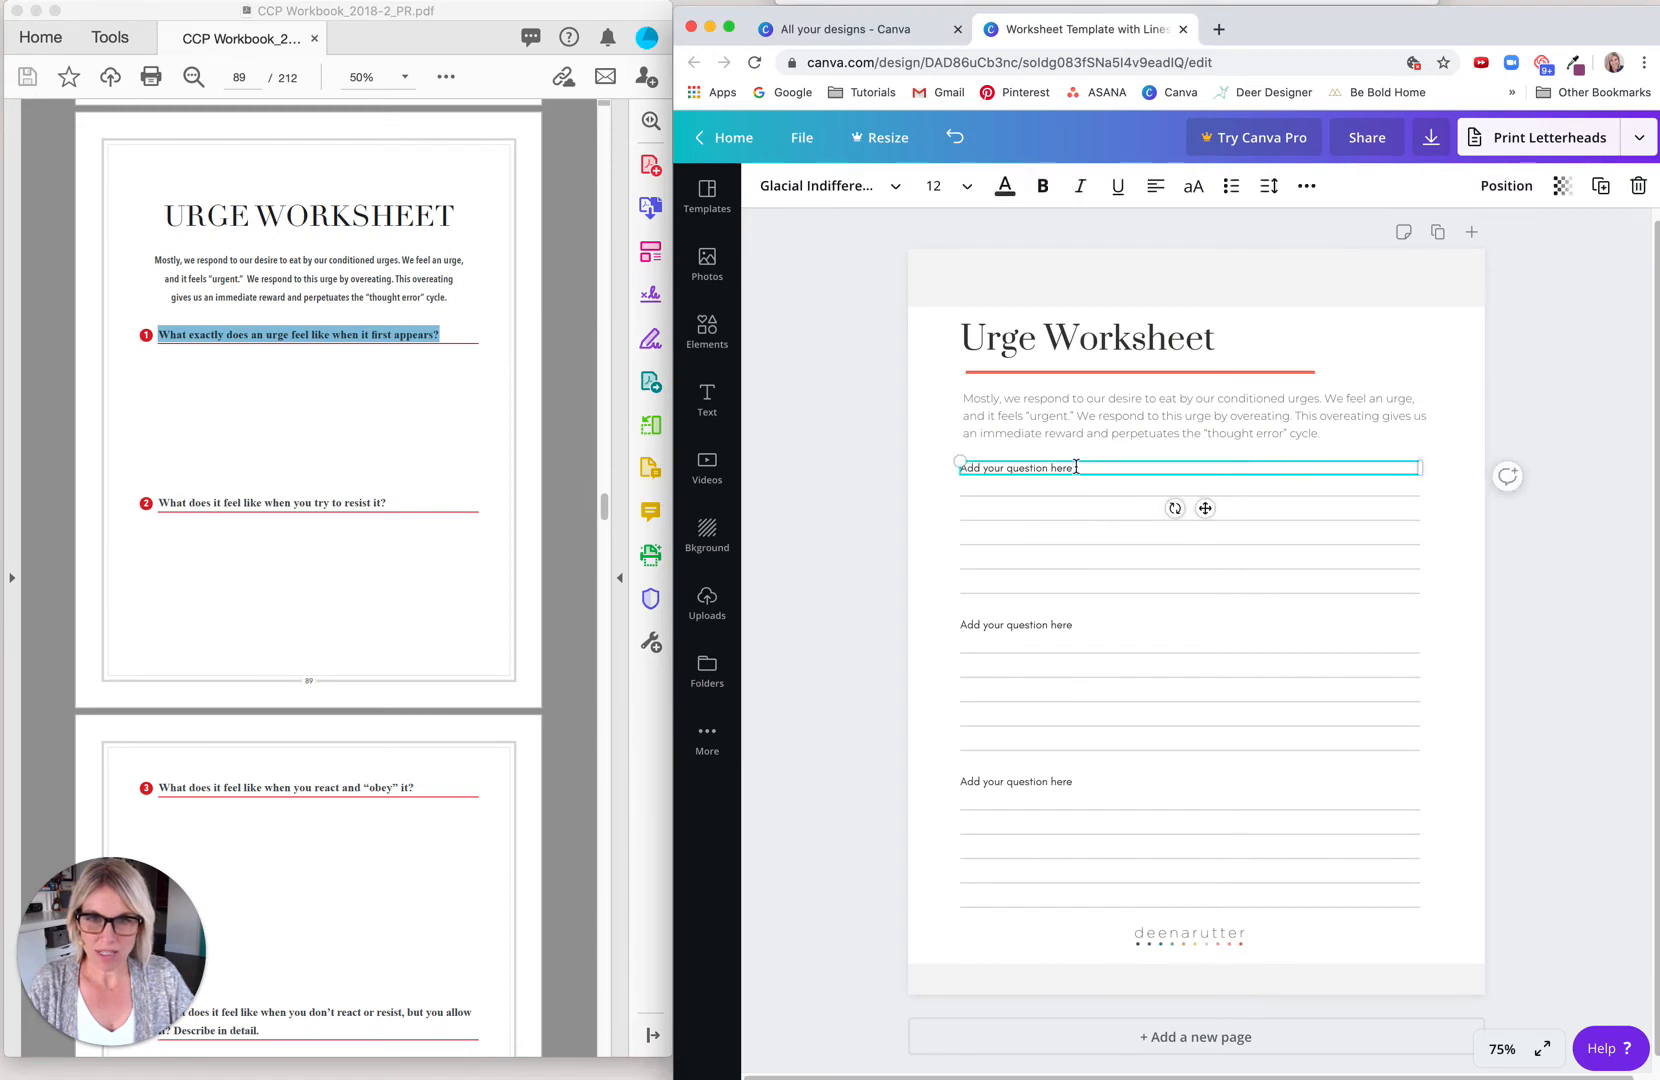
left_click_drag(1076, 467, 941, 469)
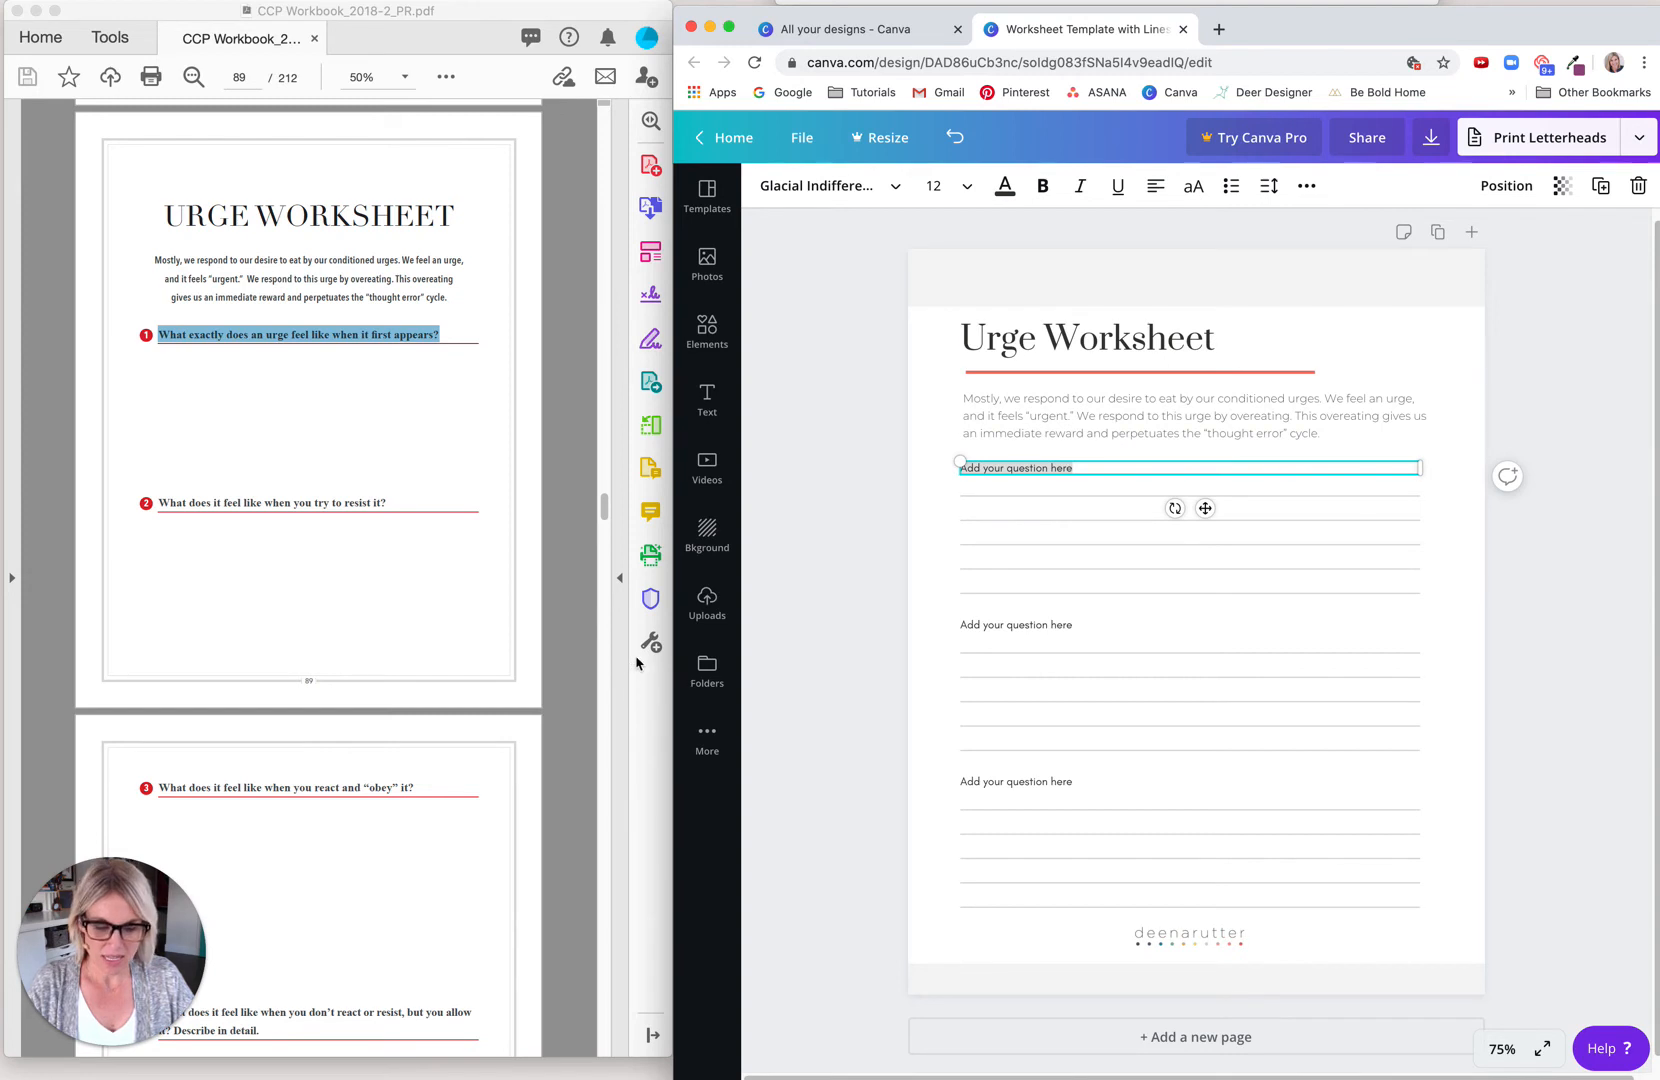
key("super+v")
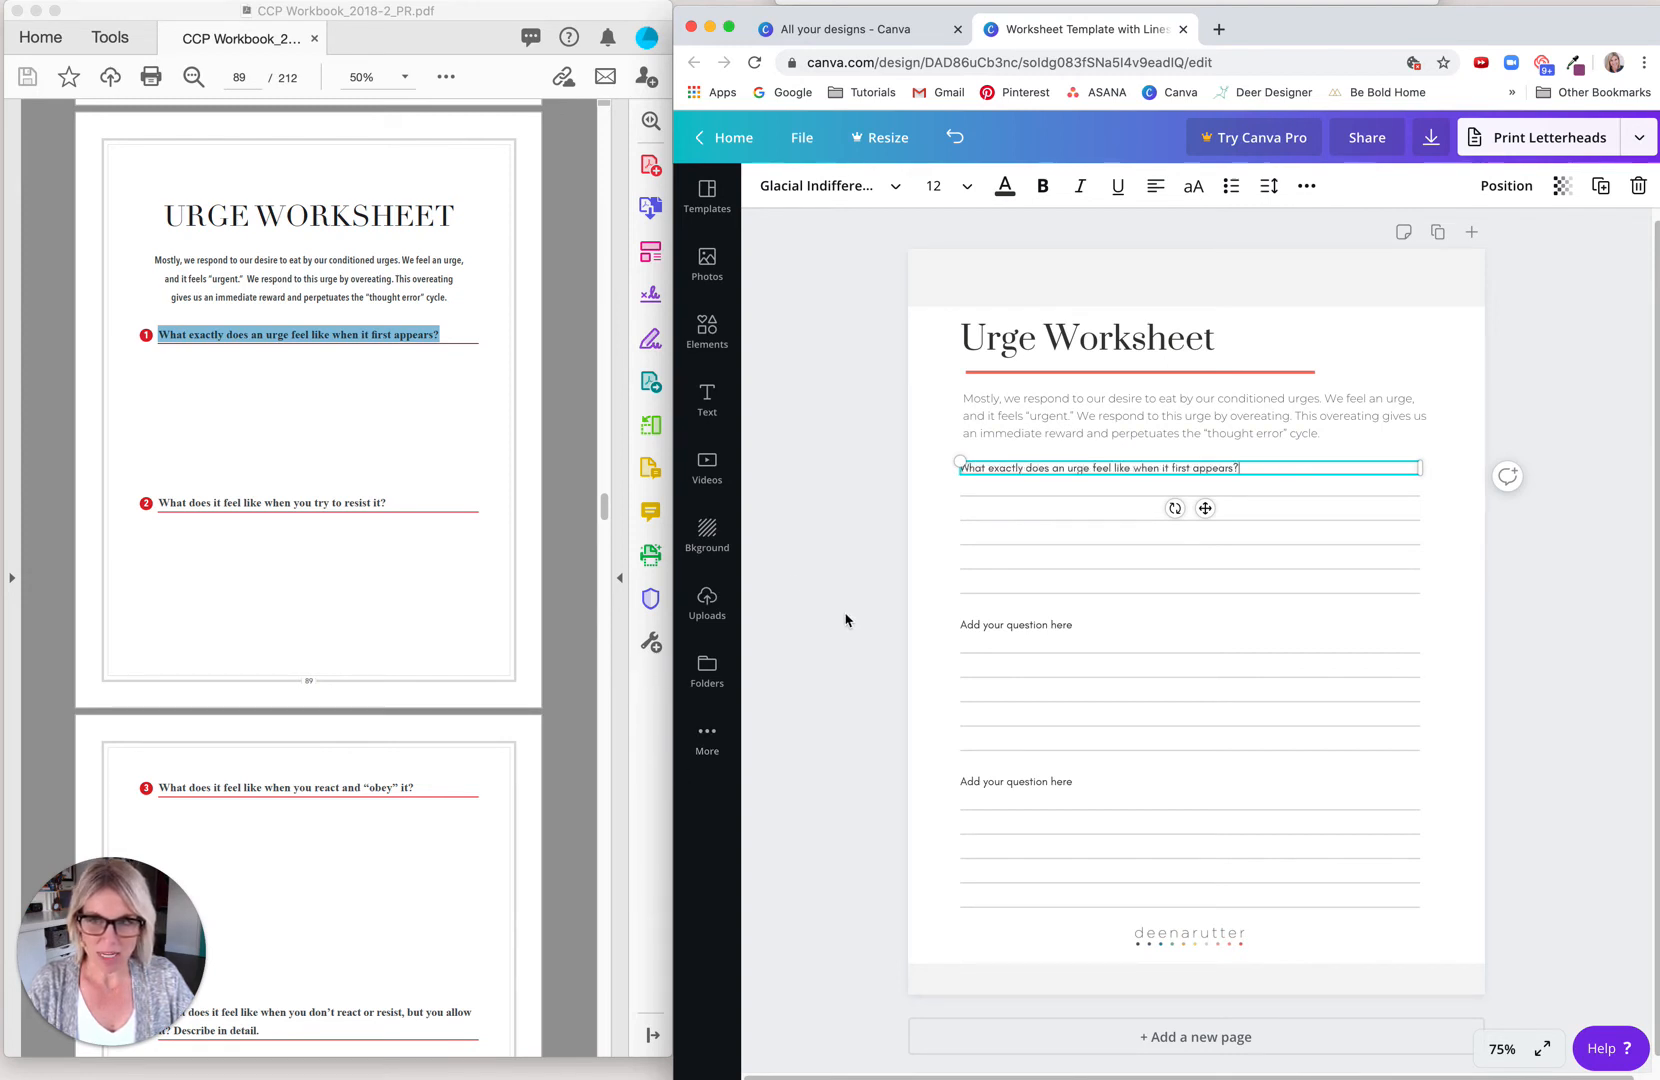
left_click(845, 680)
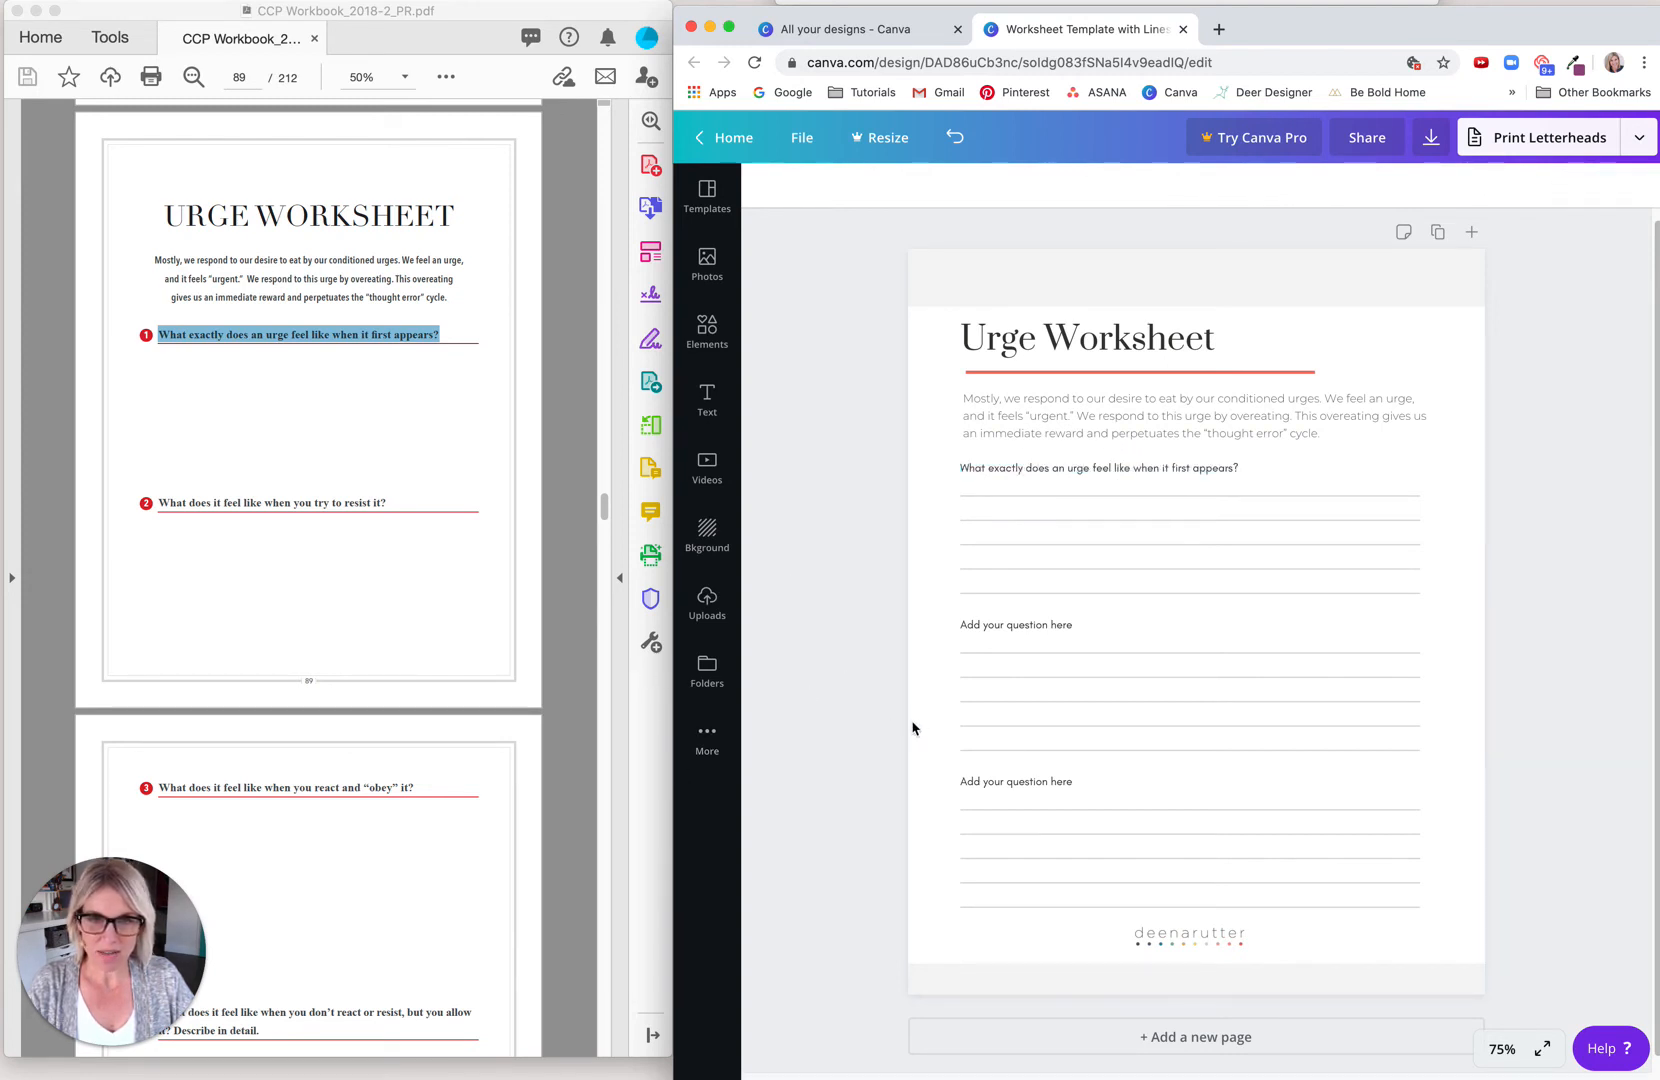
Step: Replace the second question placeholder with the PDF's question 2, "What does it feel like when you try to resist it?"
left_click(1006, 630)
left_click(288, 563)
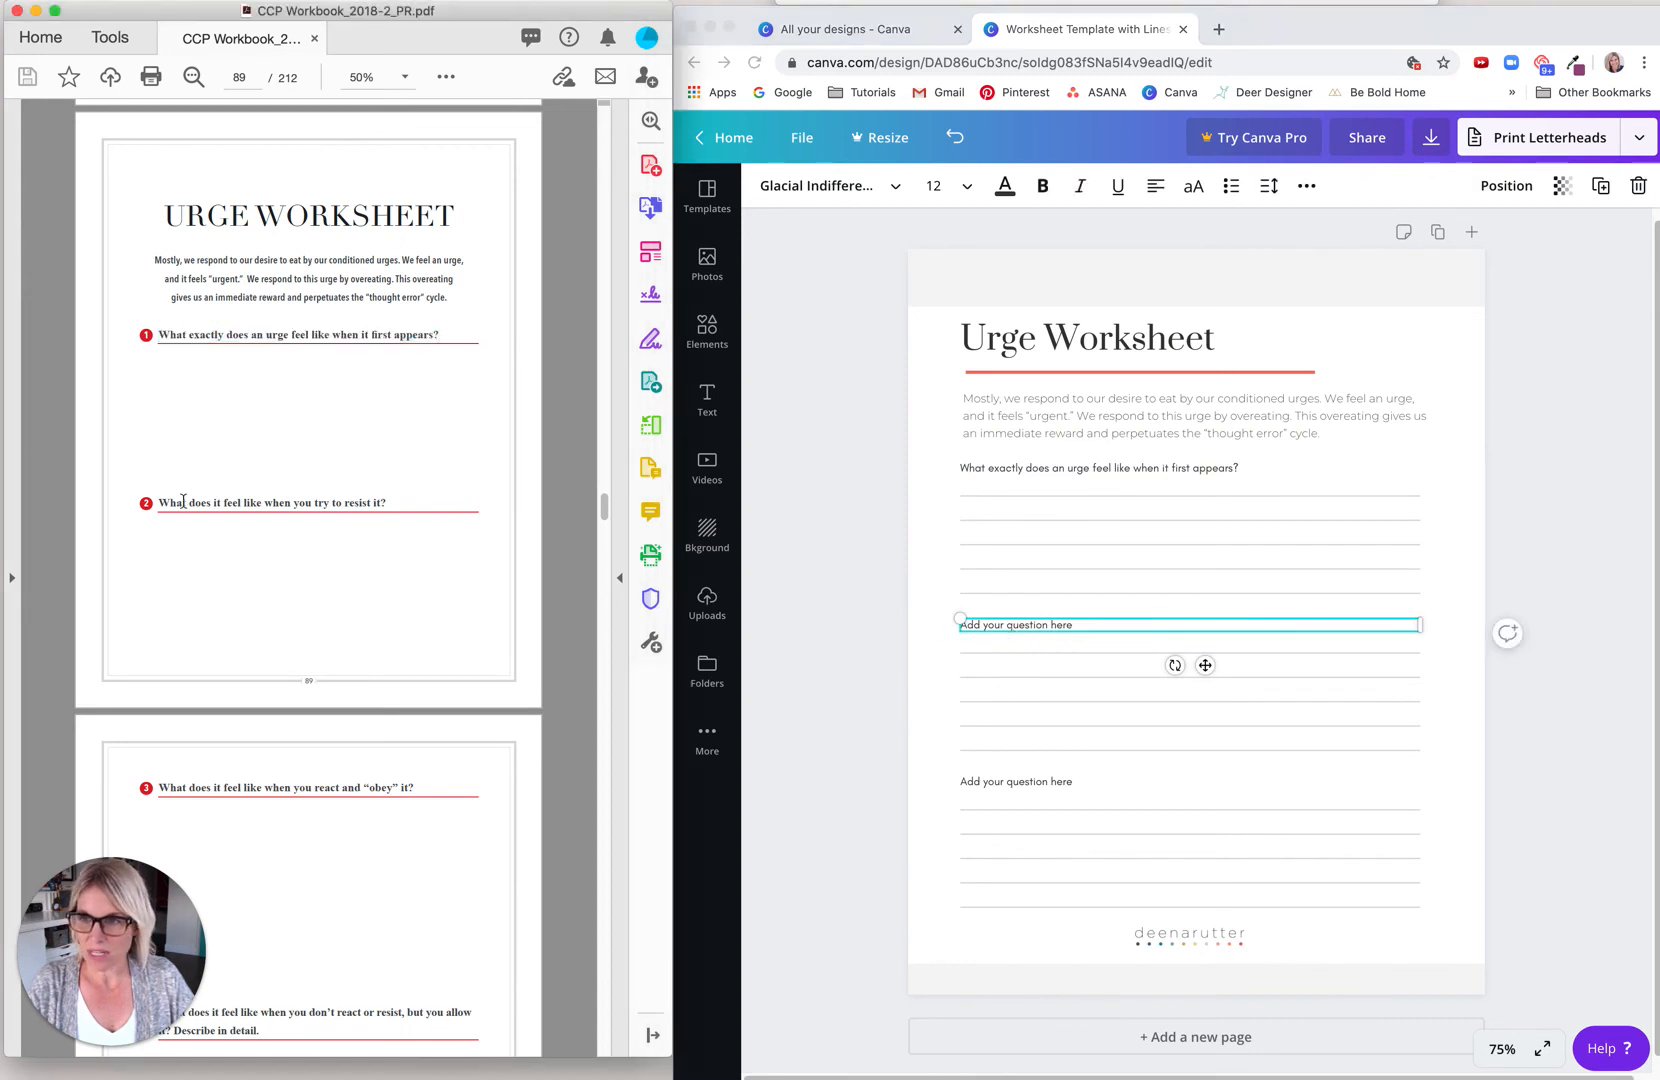
left_click_drag(155, 501, 390, 513)
key("super+c")
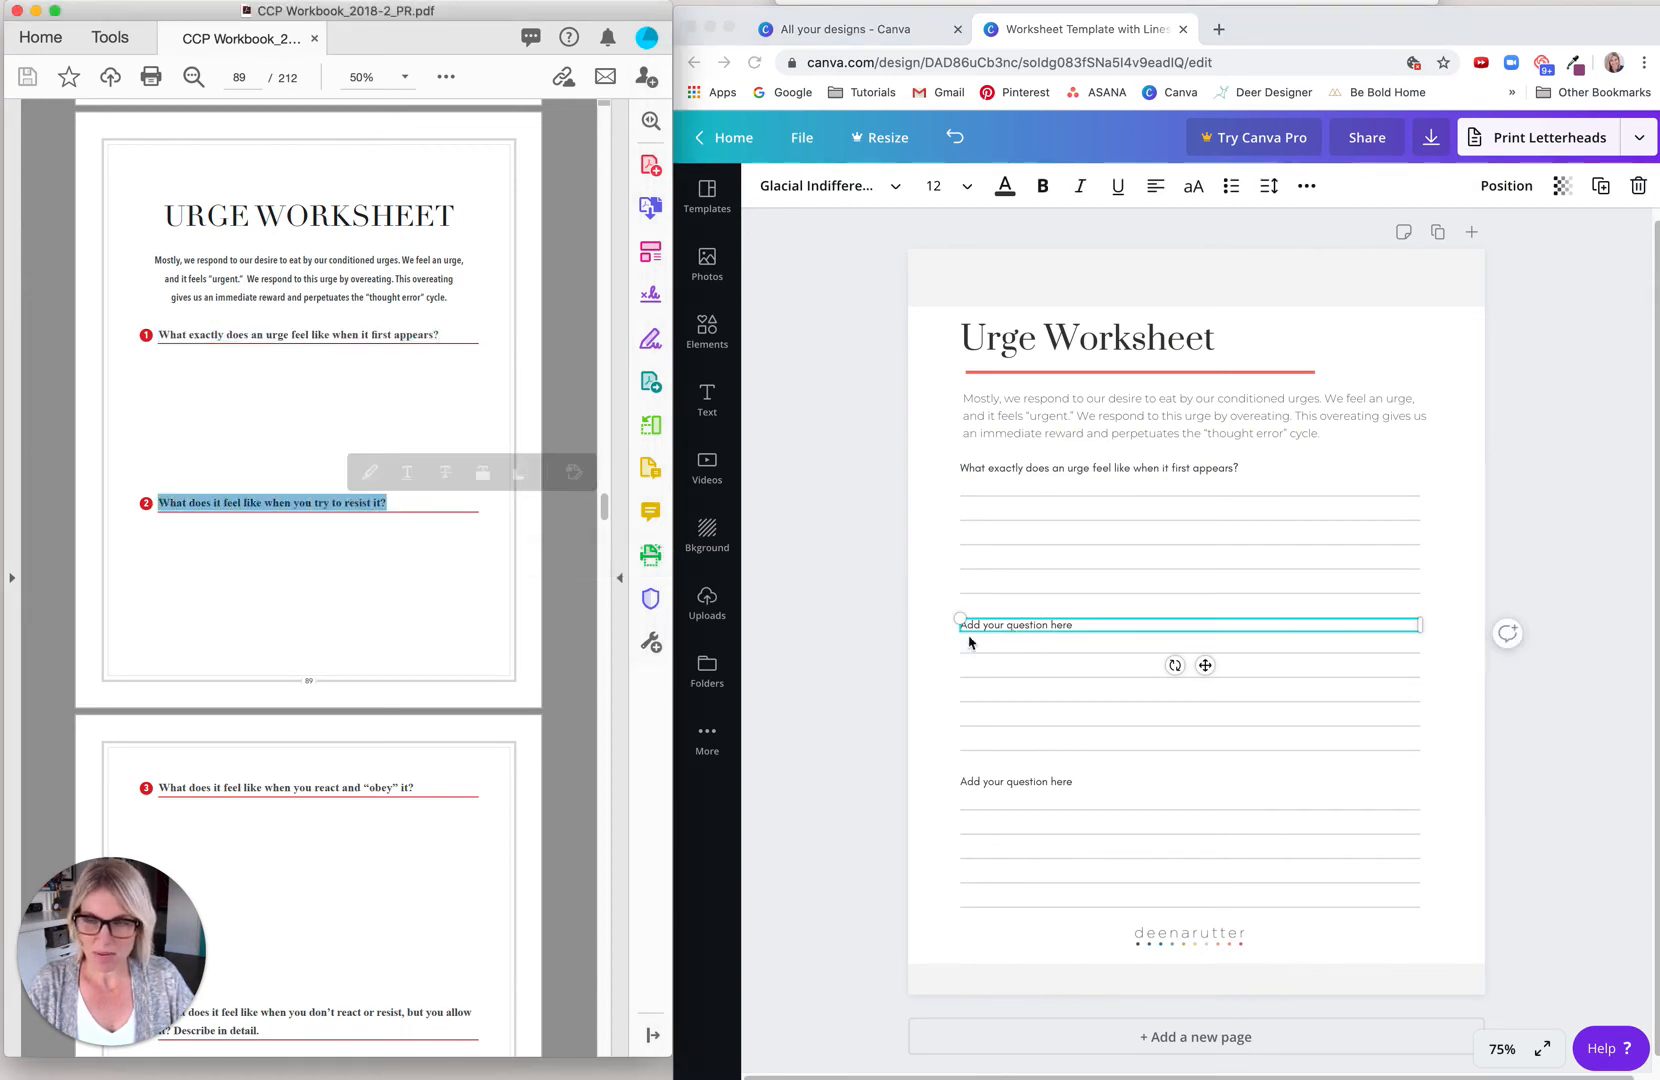
left_click(1074, 624)
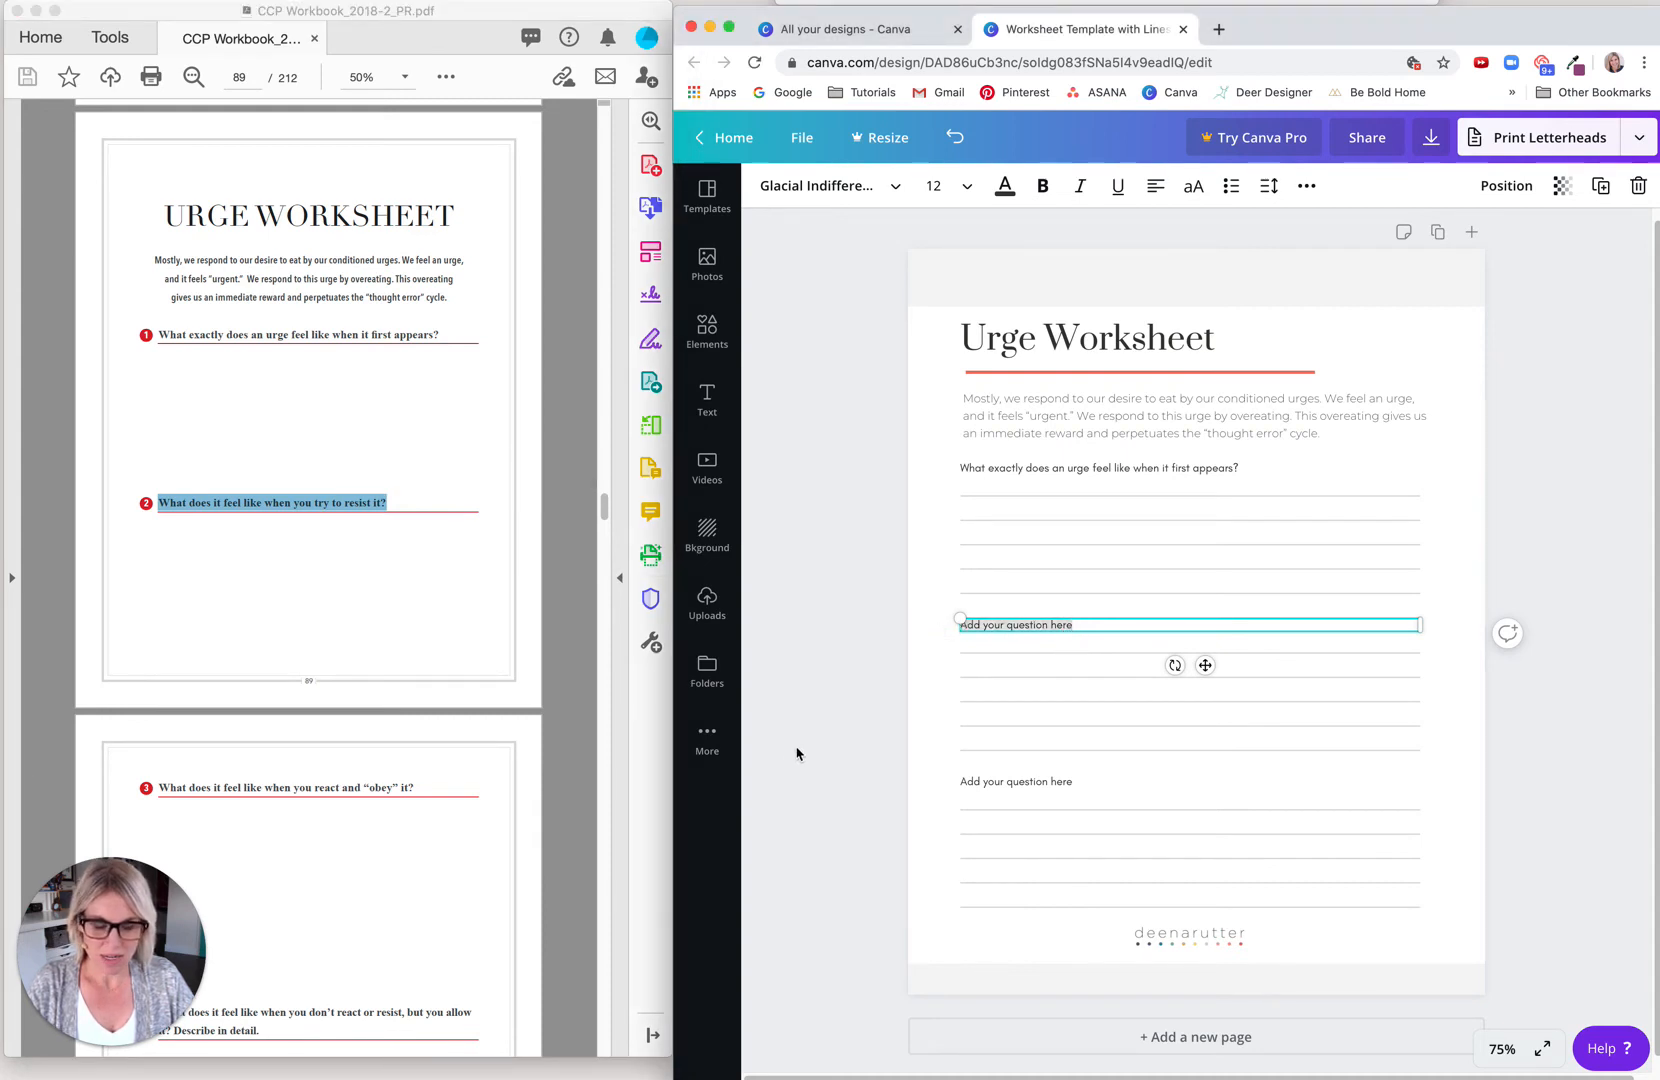
key("super+v")
left_click(866, 778)
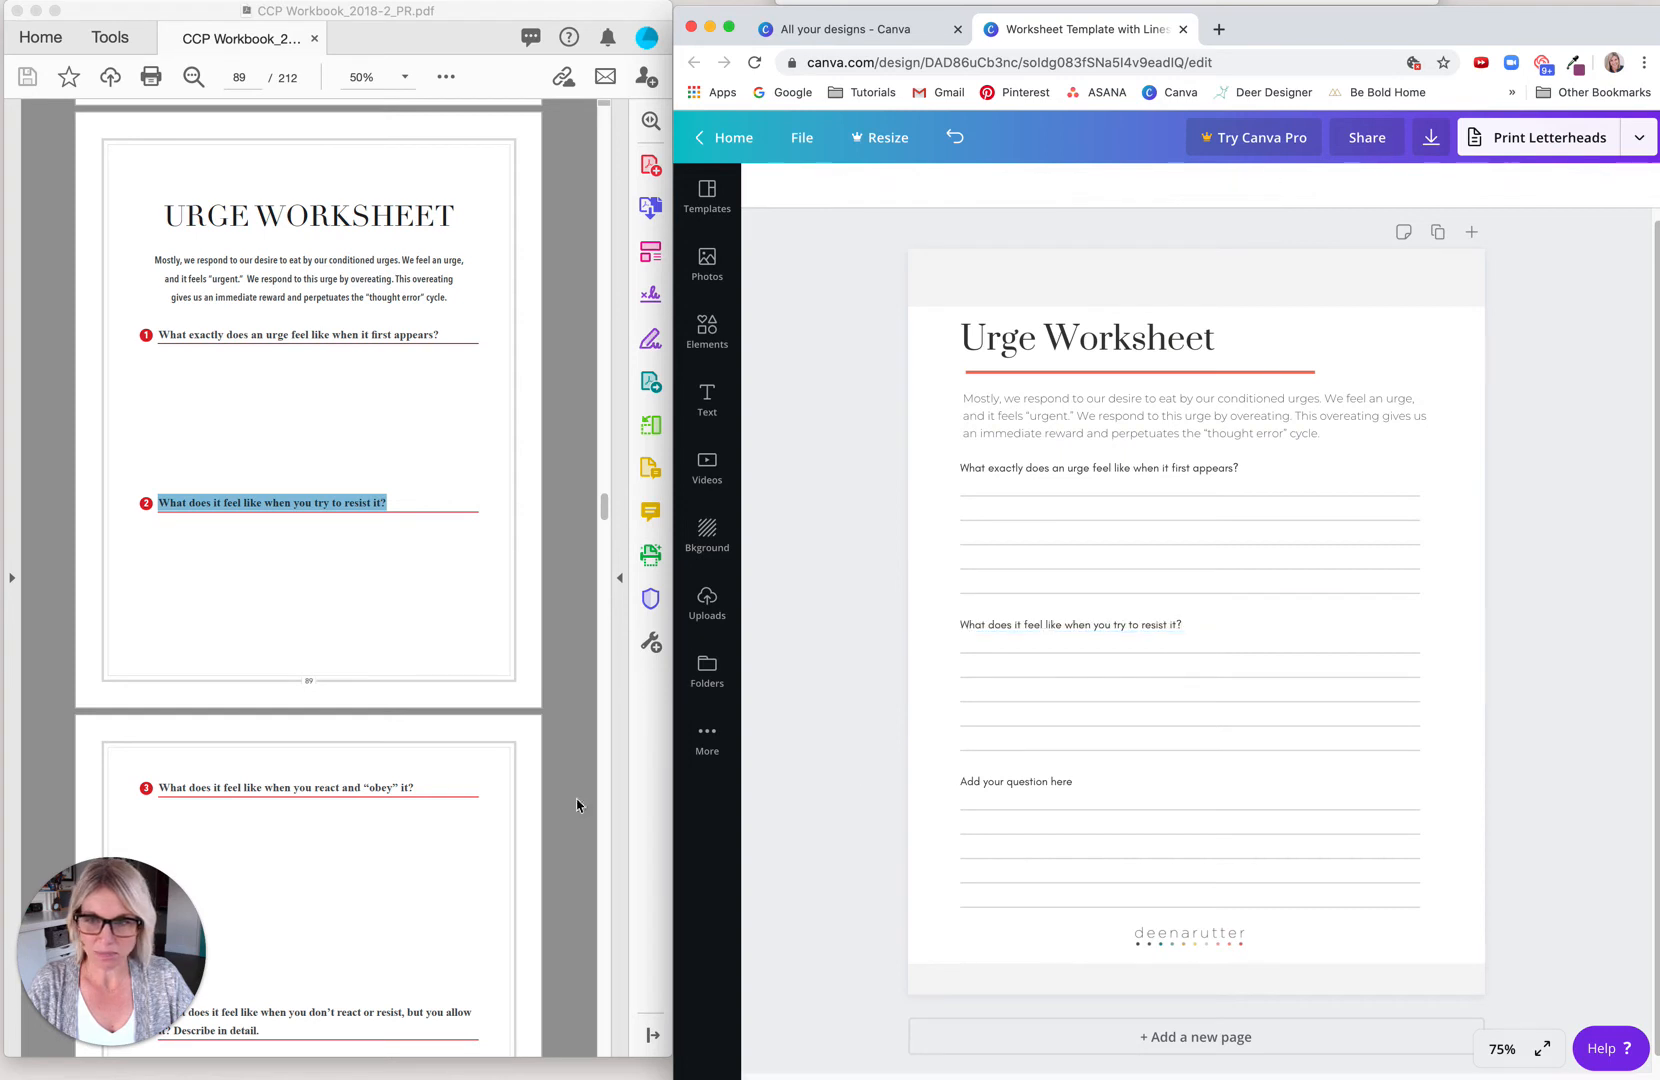
Step: Replace the third question placeholder with the PDF's question 3, "What does it feel like when you react and “obey” it?"
left_click(425, 792)
left_click_drag(158, 786, 416, 787)
key("super+c")
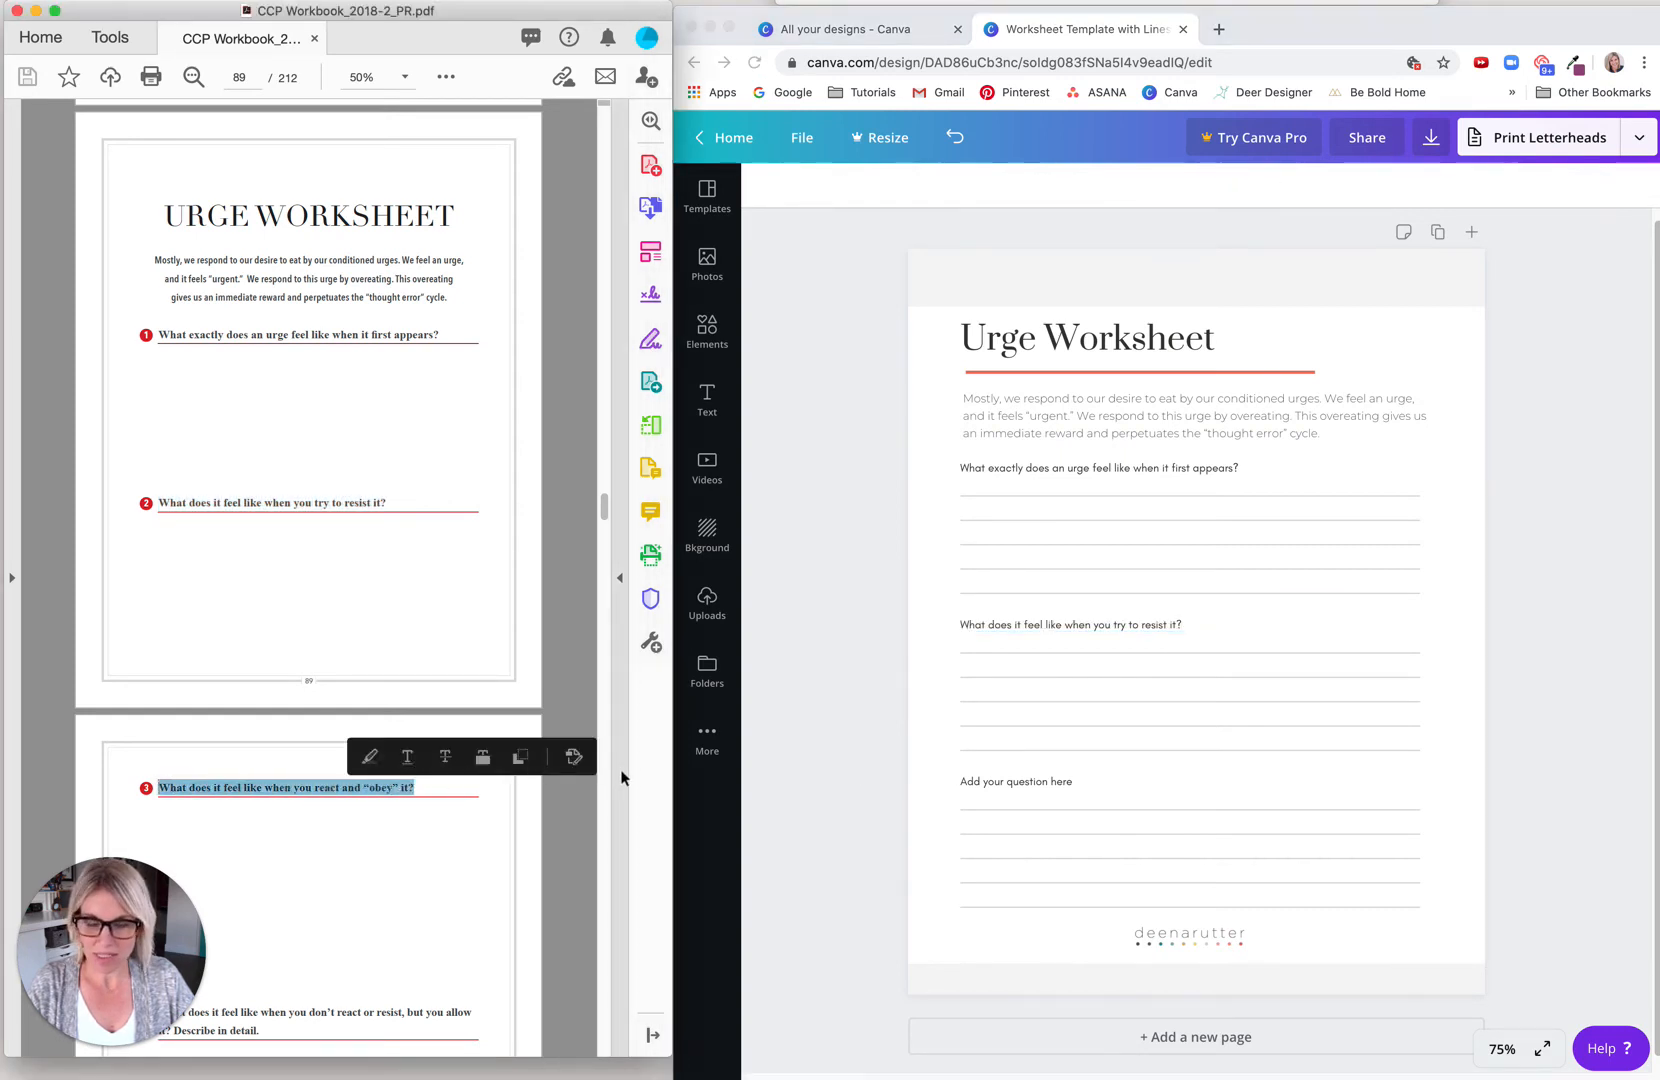
left_click(1000, 786)
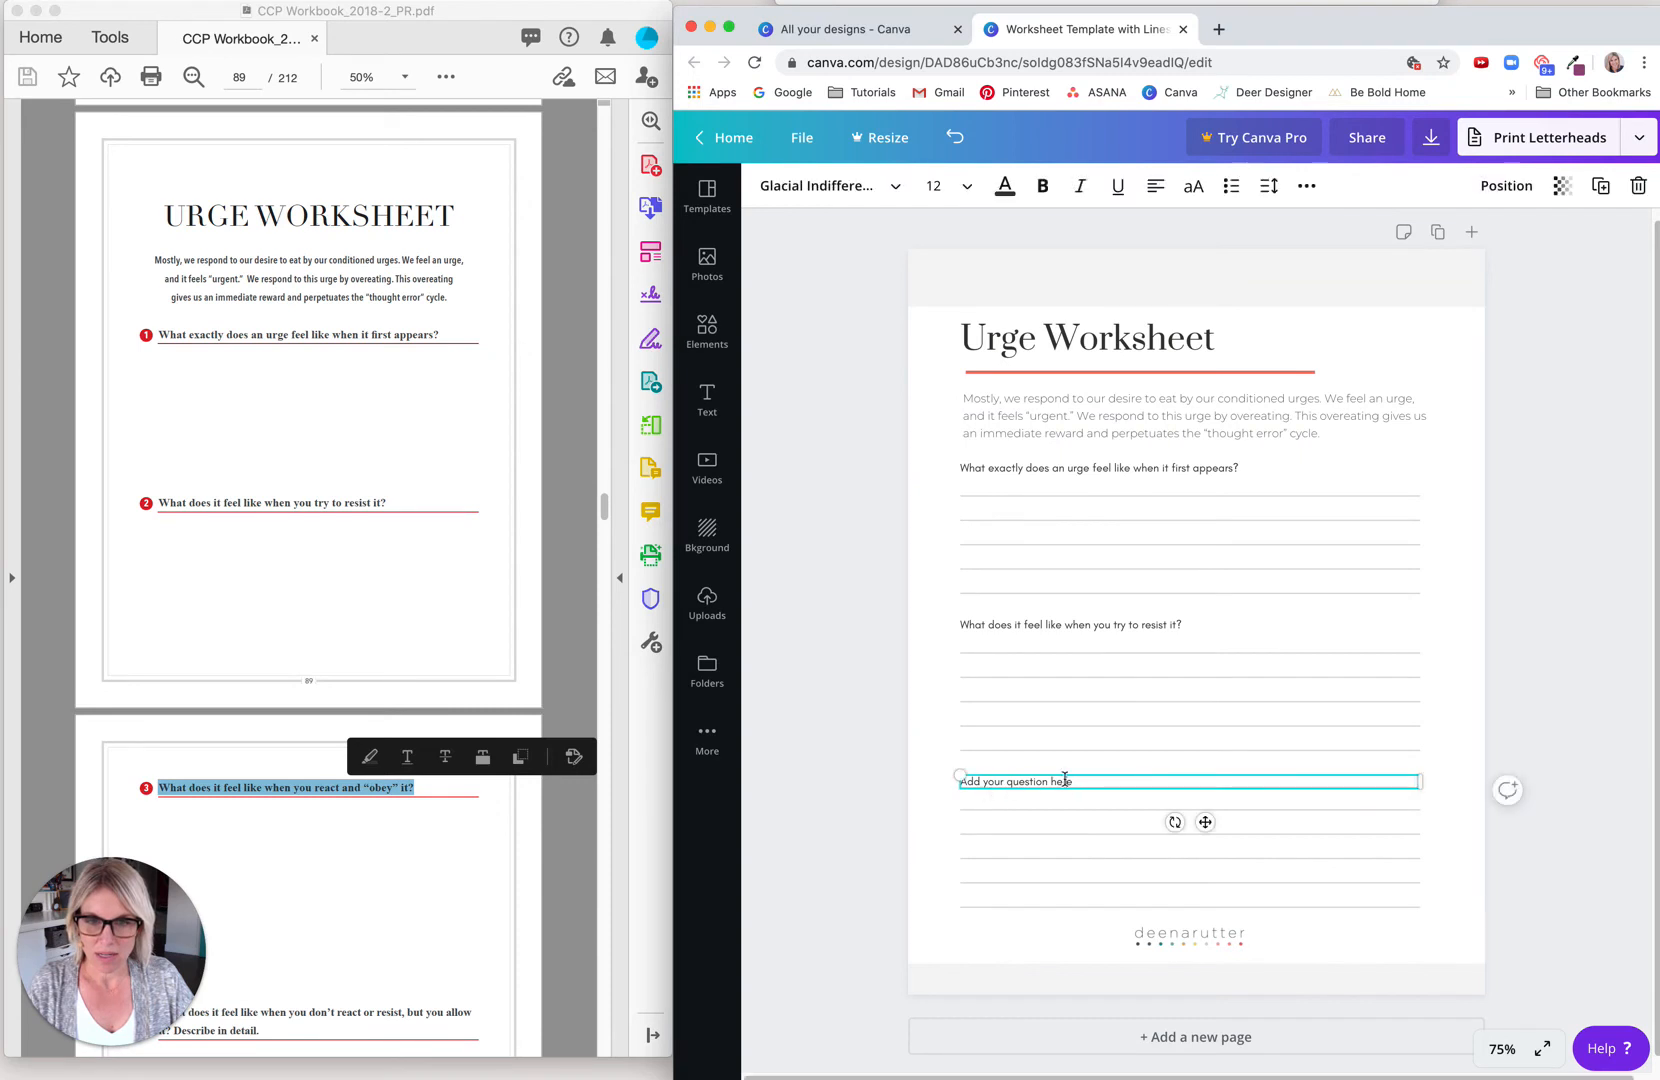
key("super+v")
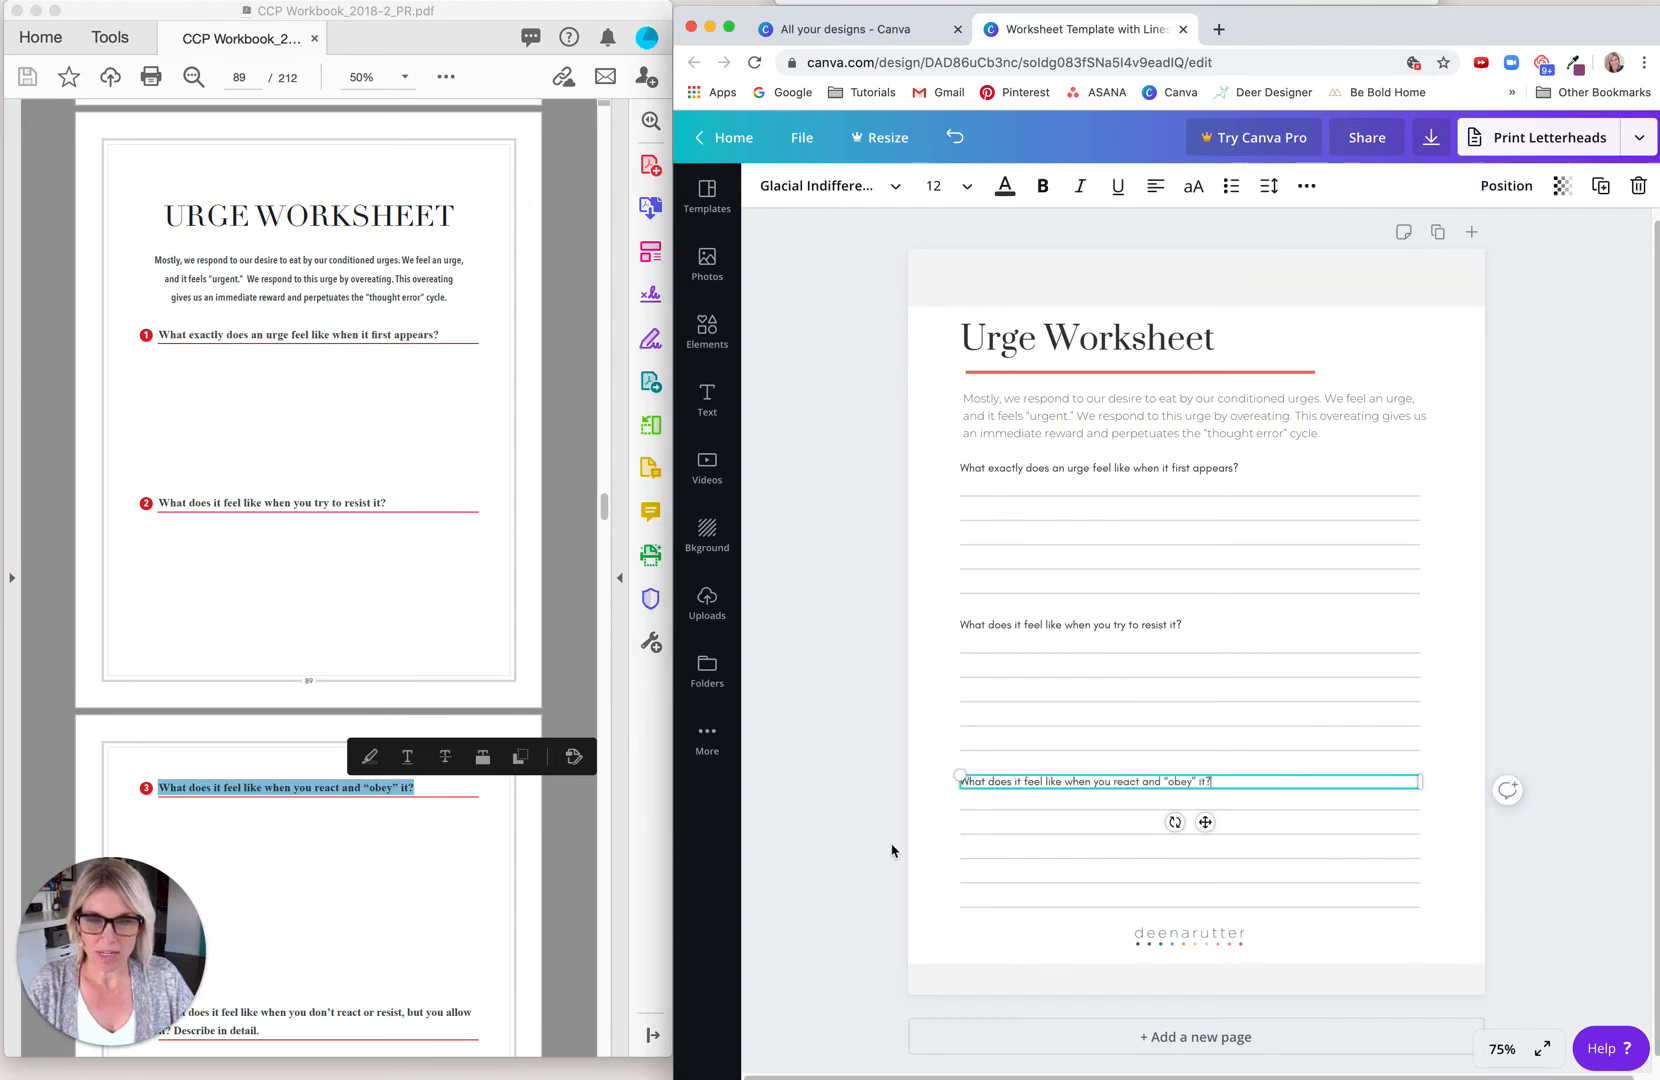
left_click(924, 857)
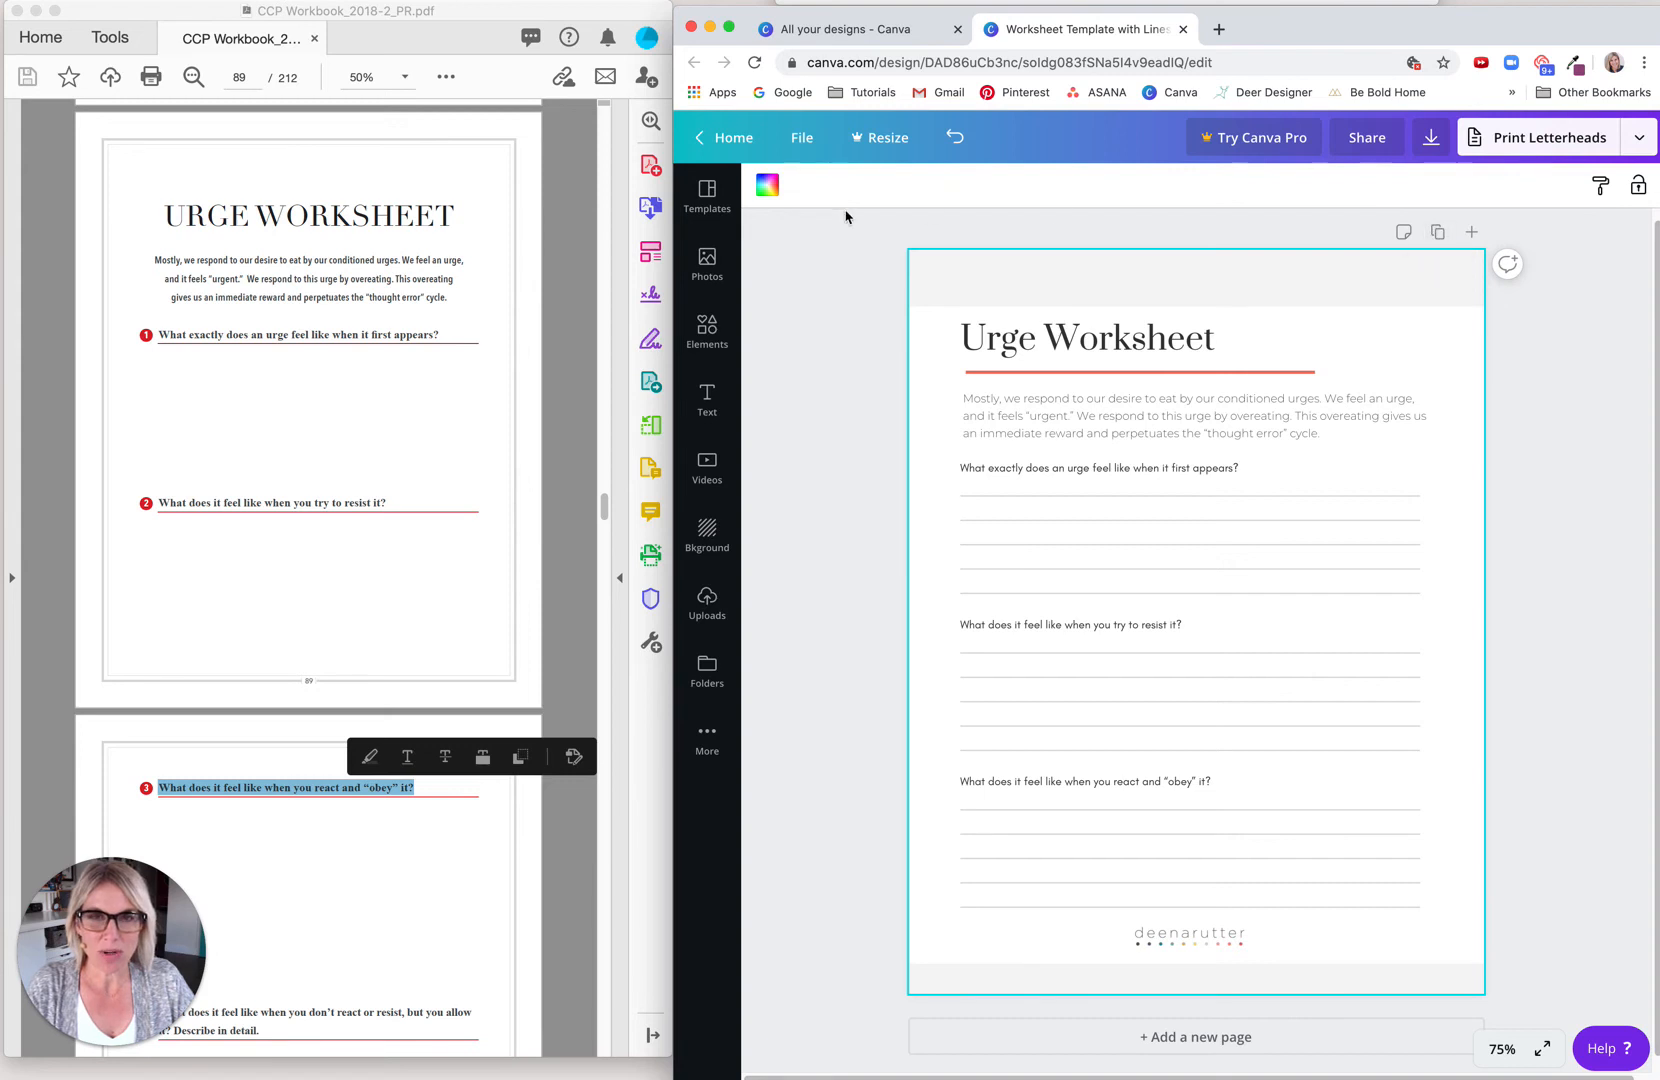
Step: Duplicate the worksheet page and delete the title, its underline and the introductory paragraph from page 2
left_click(1438, 233)
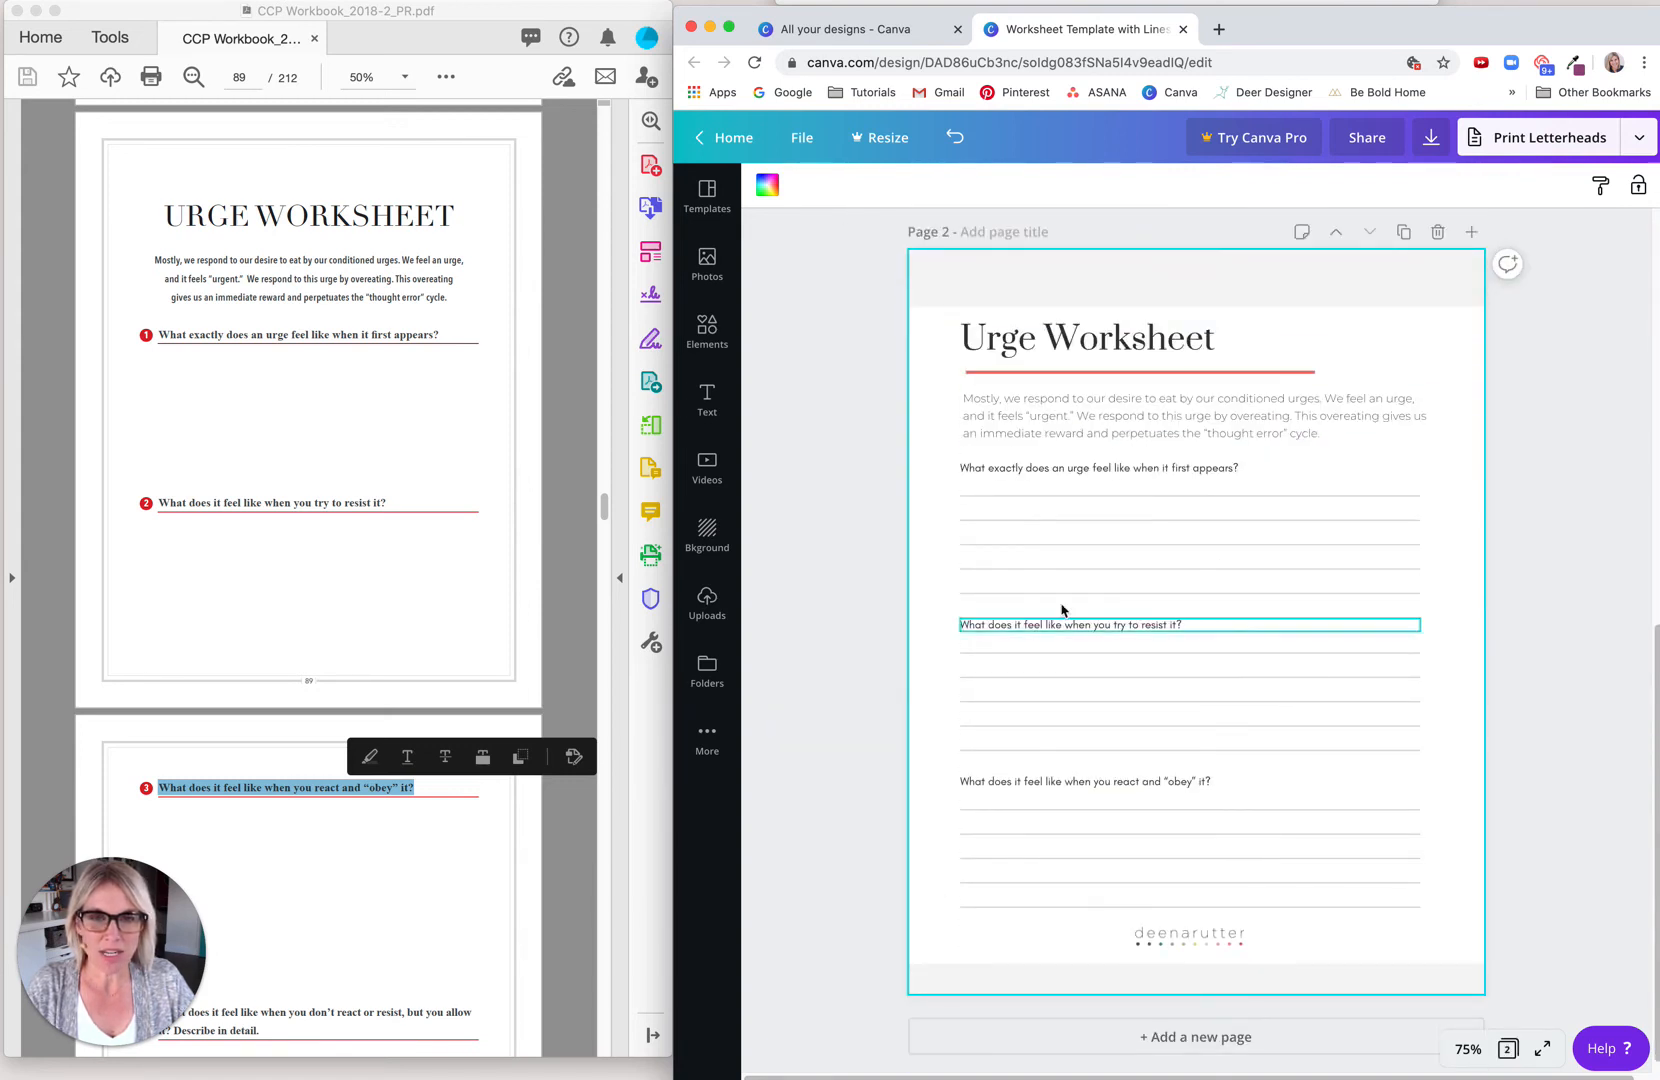
left_click_drag(1654, 705, 1656, 322)
scroll(1078, 584, "down", 6)
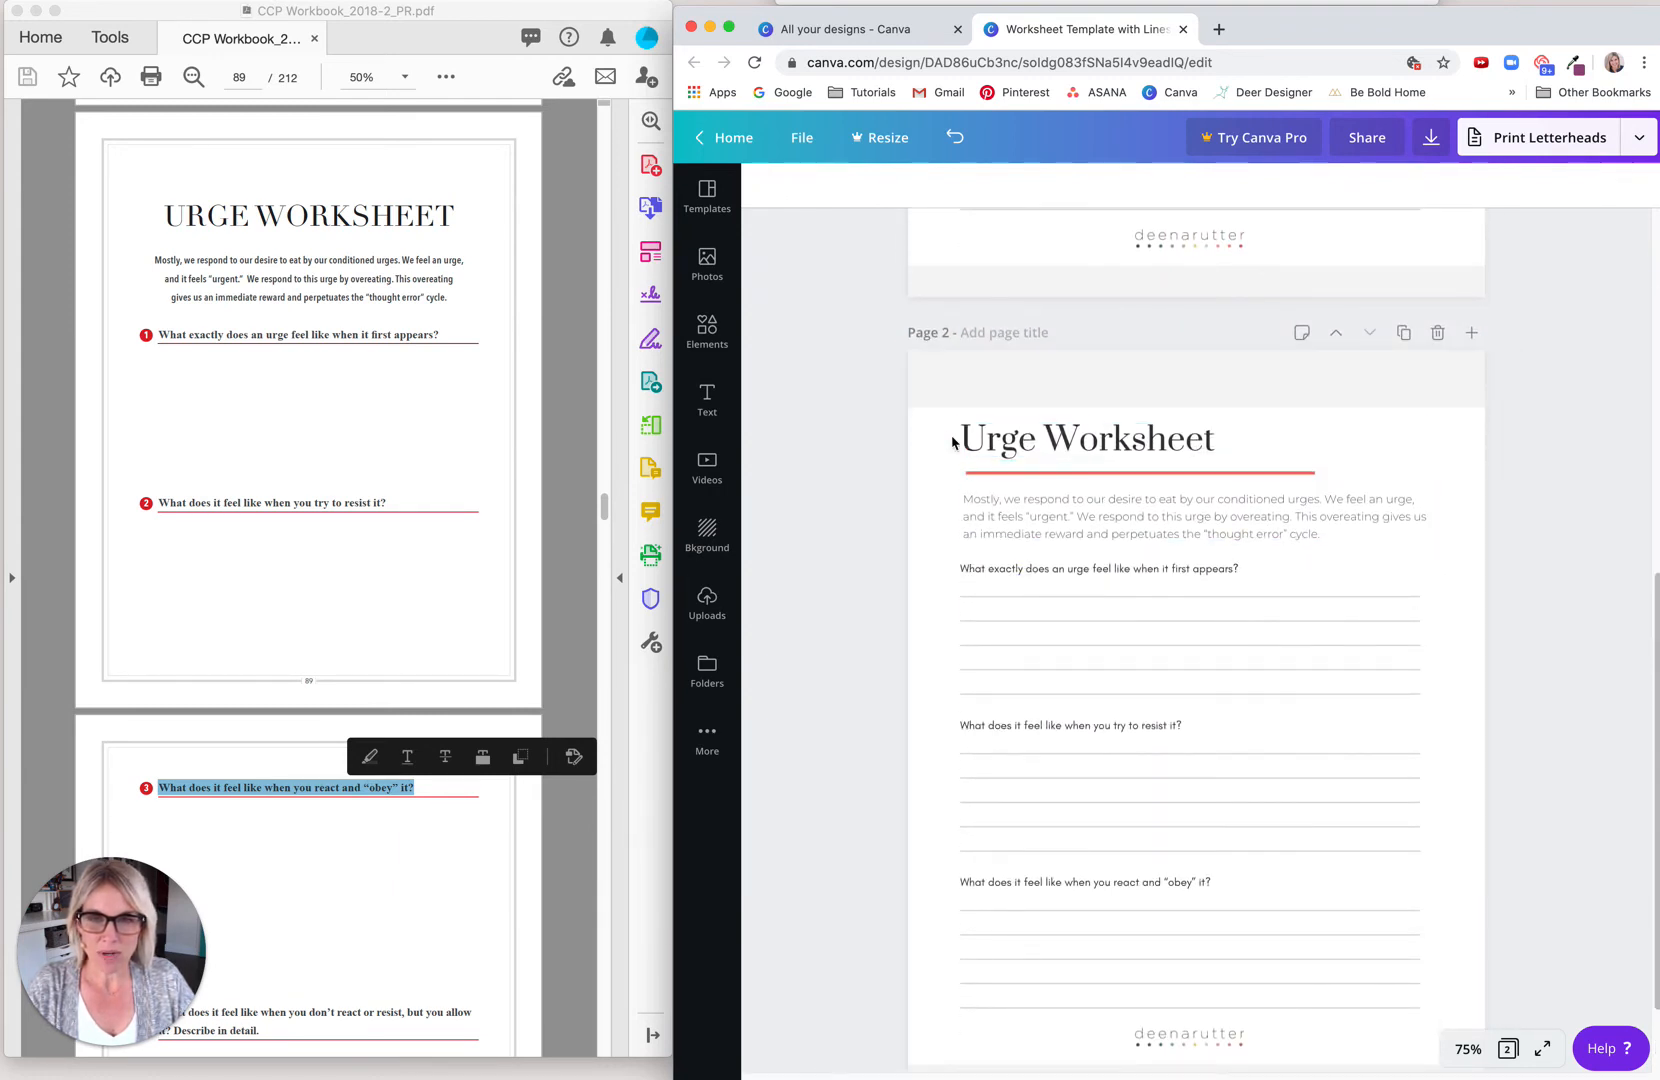
left_click_drag(944, 428, 996, 550)
key("Delete")
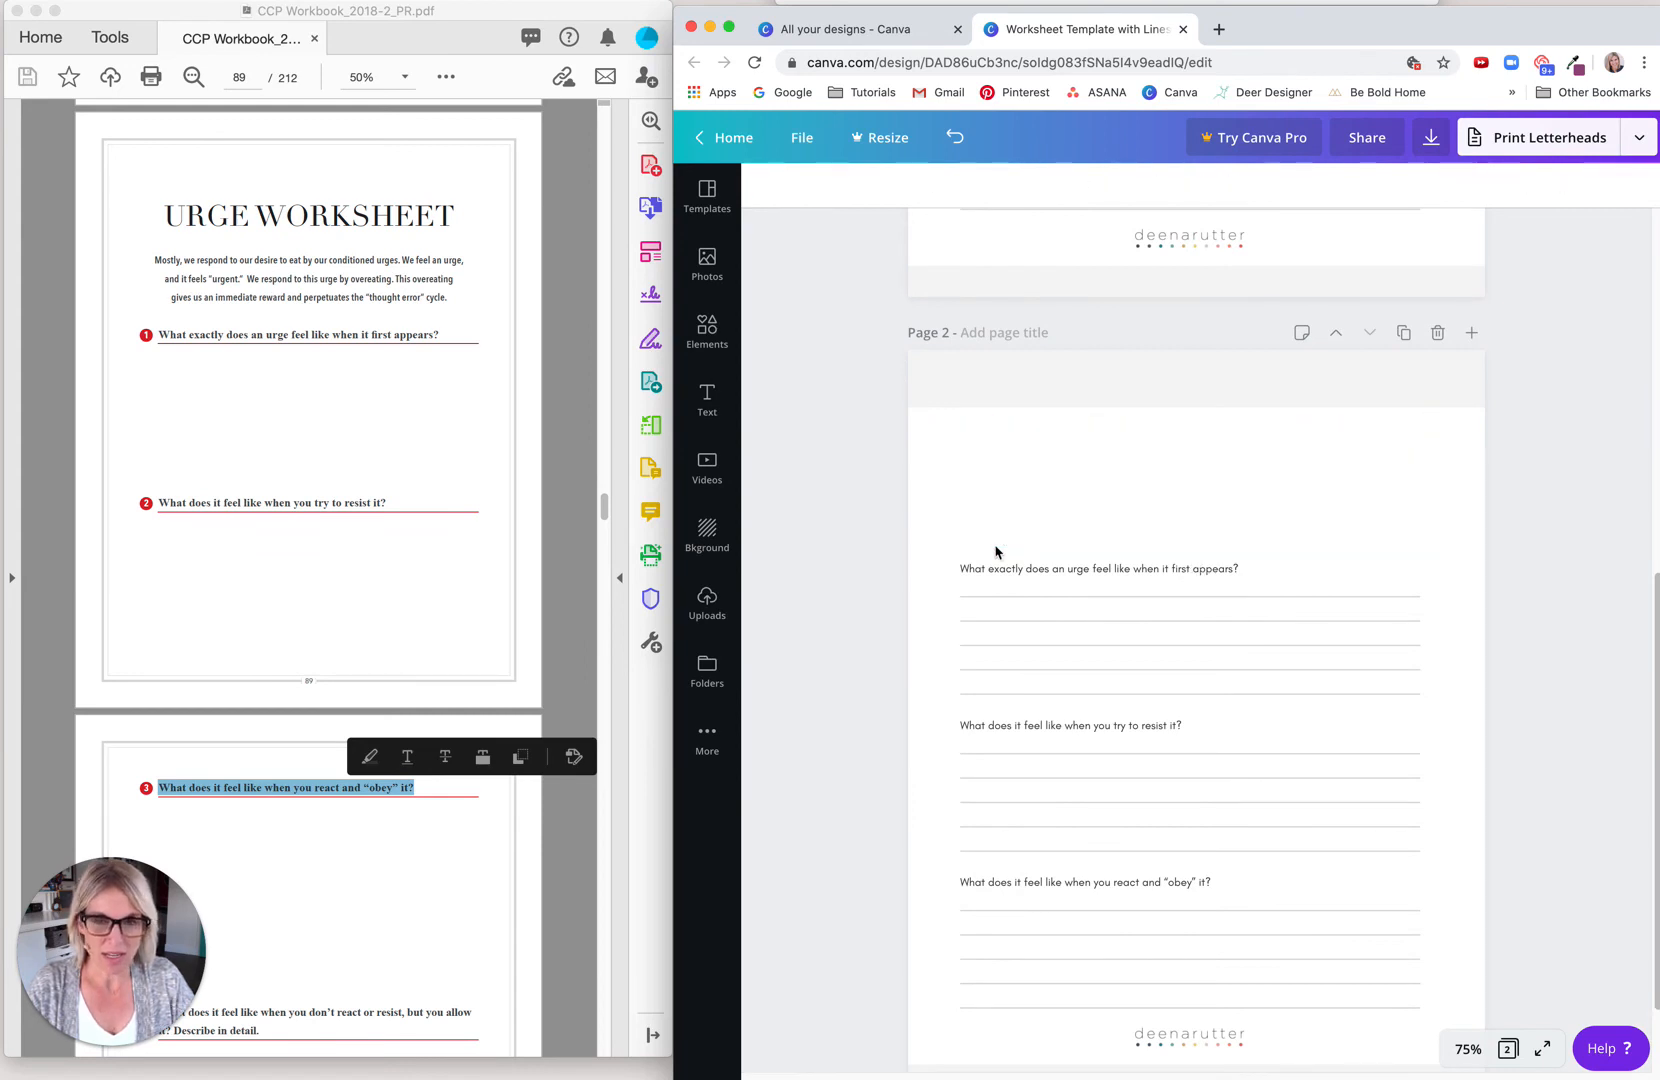
Step: Move all three question blocks on page 2 up together into the space just below the header band
left_click_drag(981, 881, 1008, 1016)
left_click_drag(1030, 884, 1024, 755)
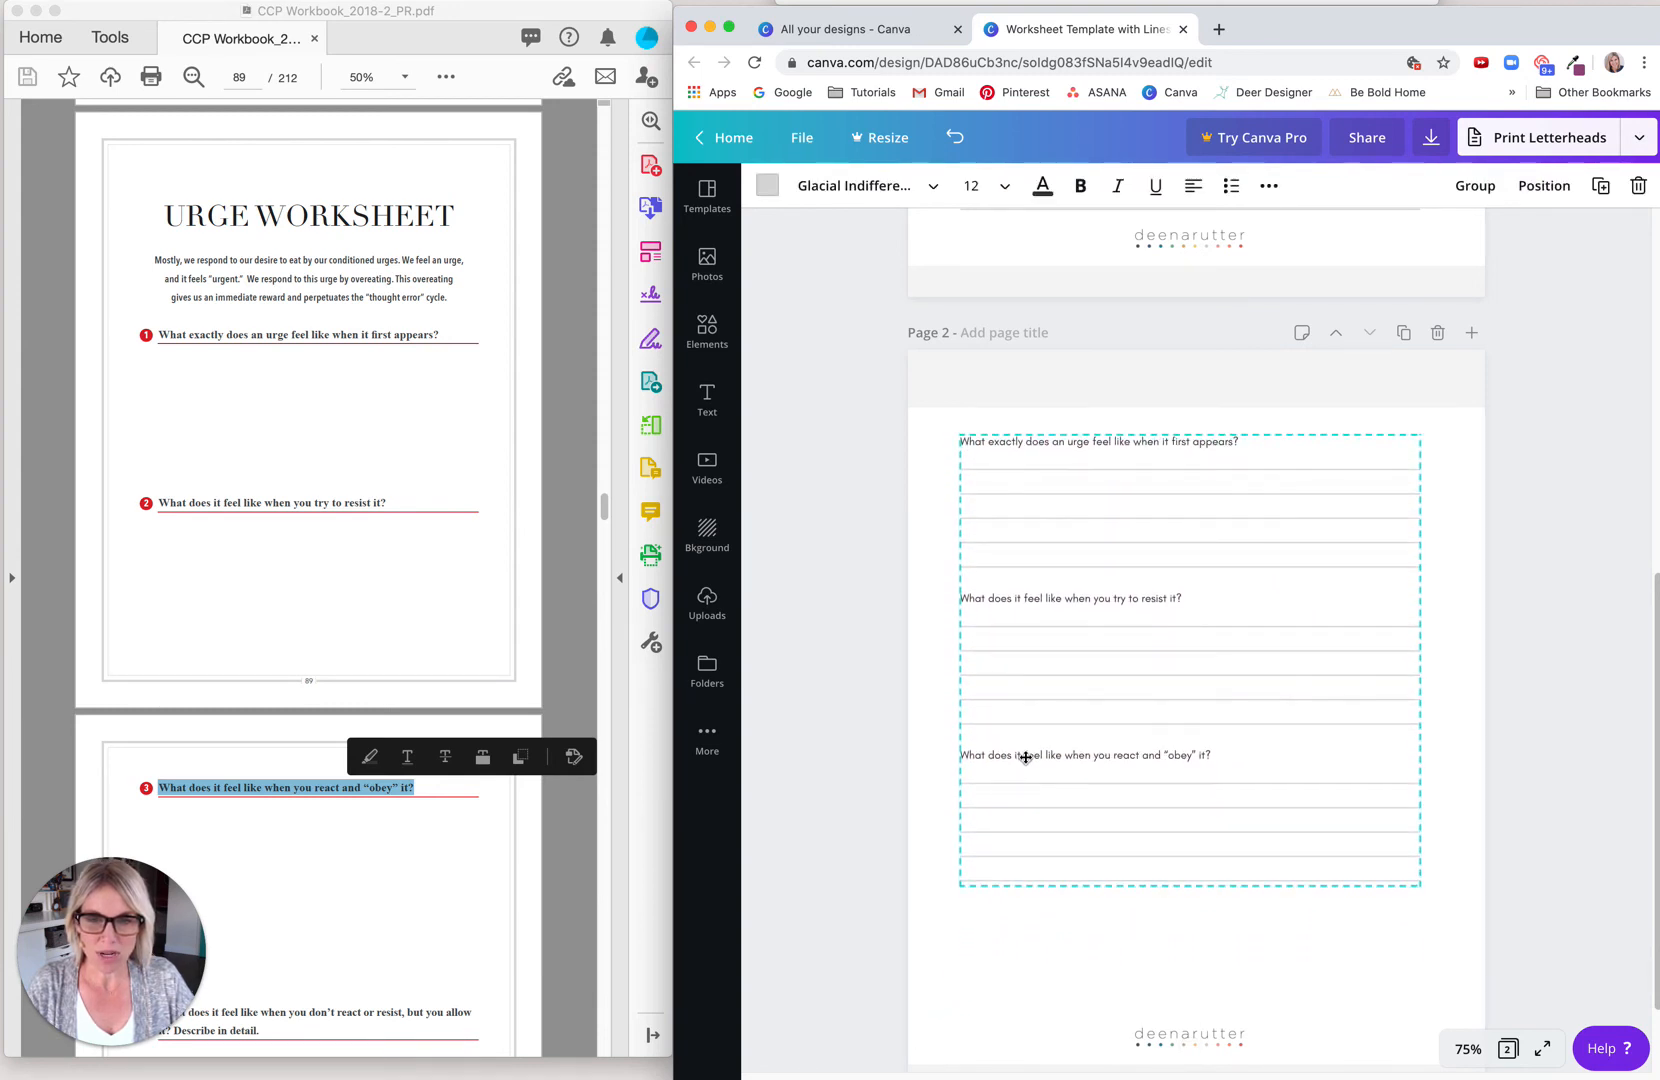
left_click(977, 970)
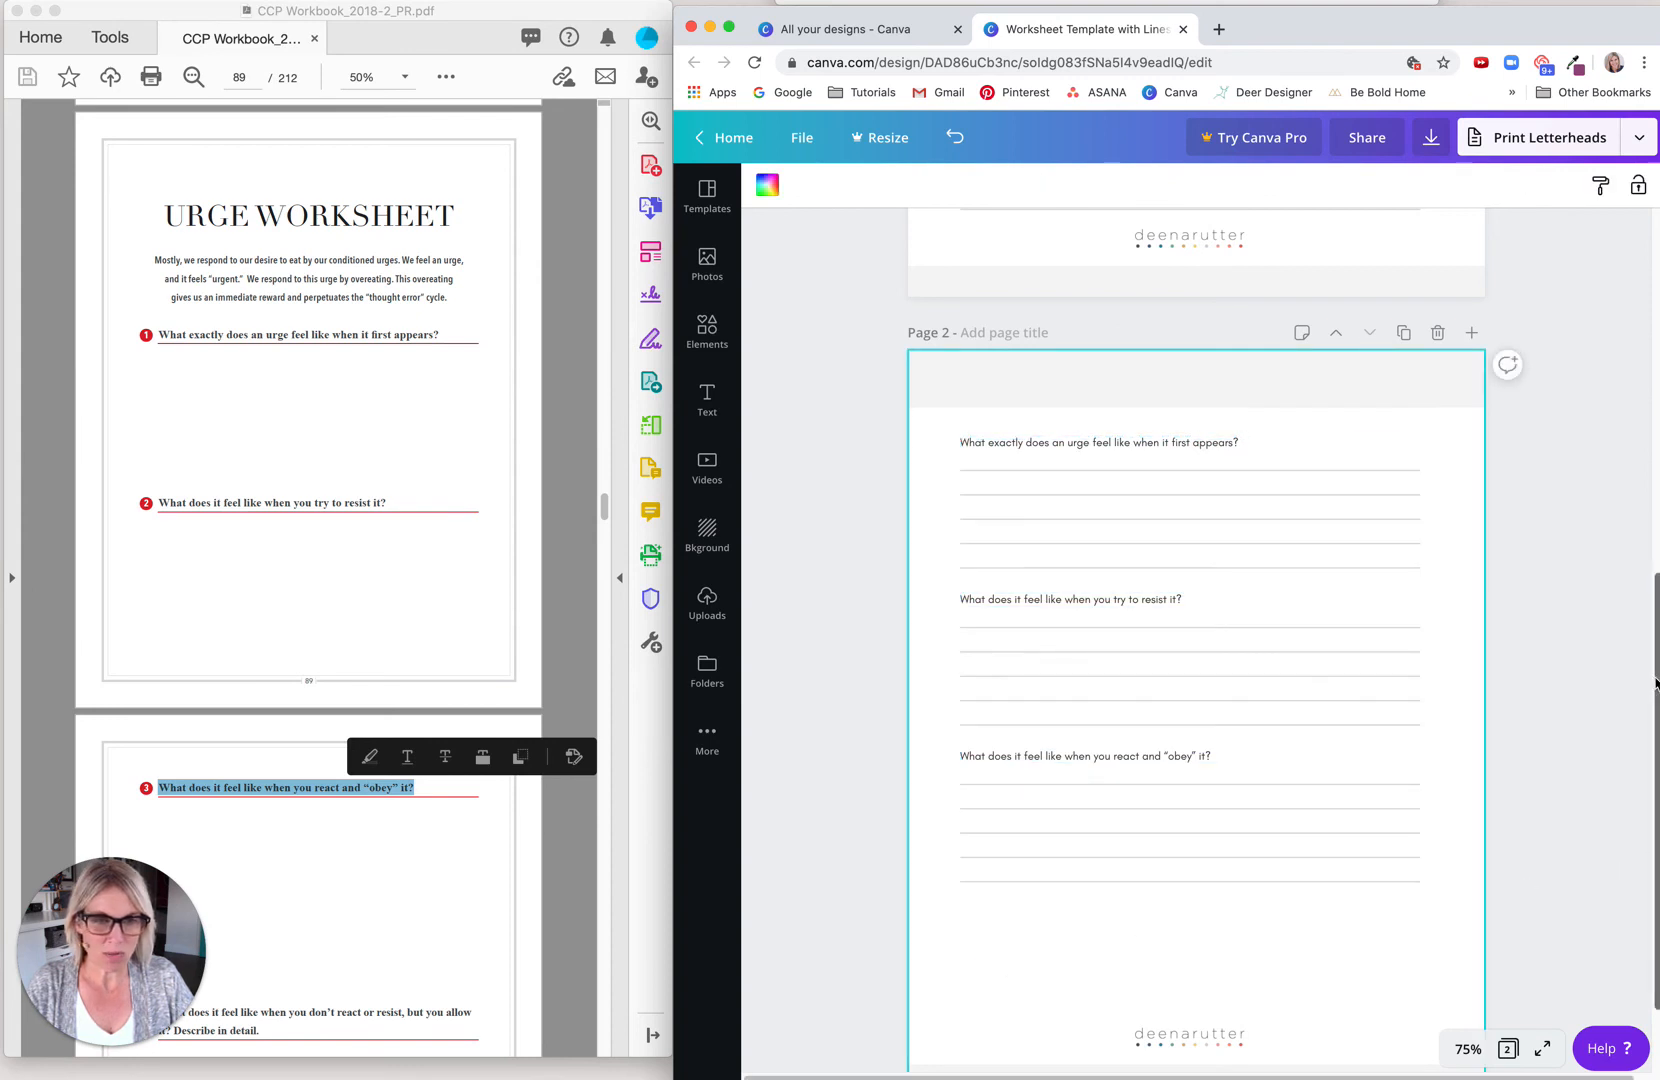
scroll(1000, 900, "down", 2)
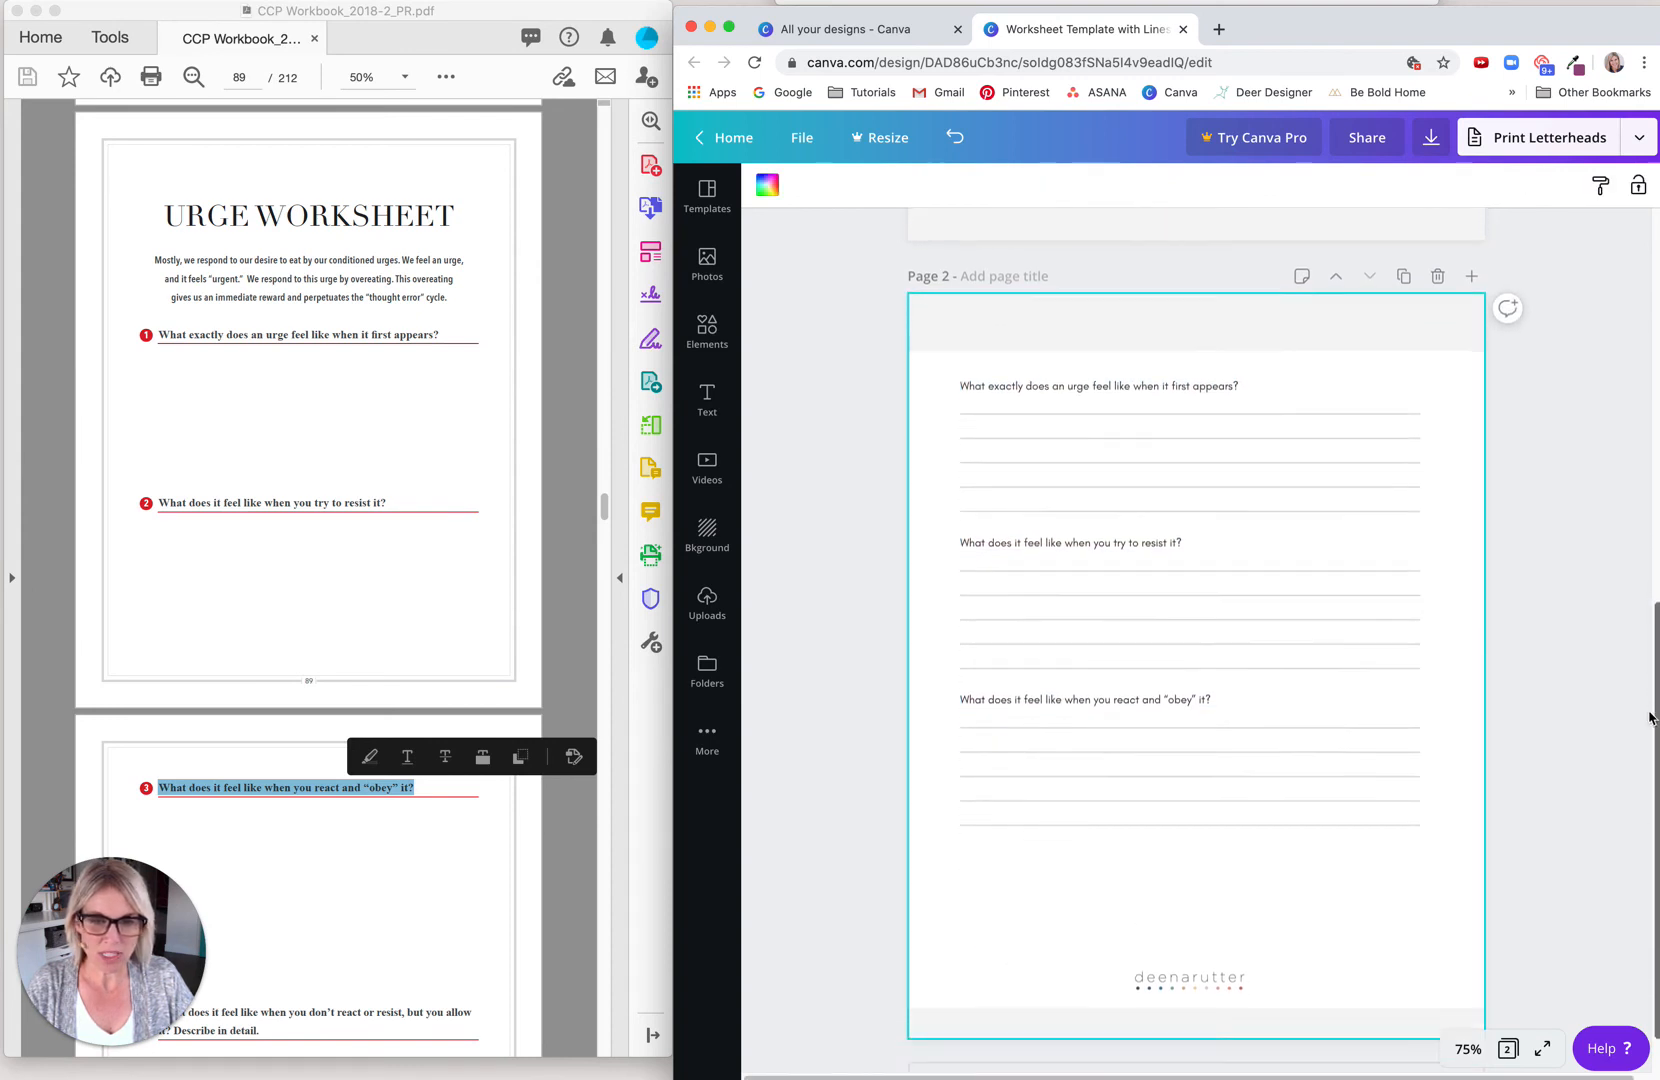
left_click(1008, 890)
Step: Replace page 2's first question with PDF question 4, "What does it feel like when you don't react or resist, but you allow it? Describe in detail."
left_click(380, 882)
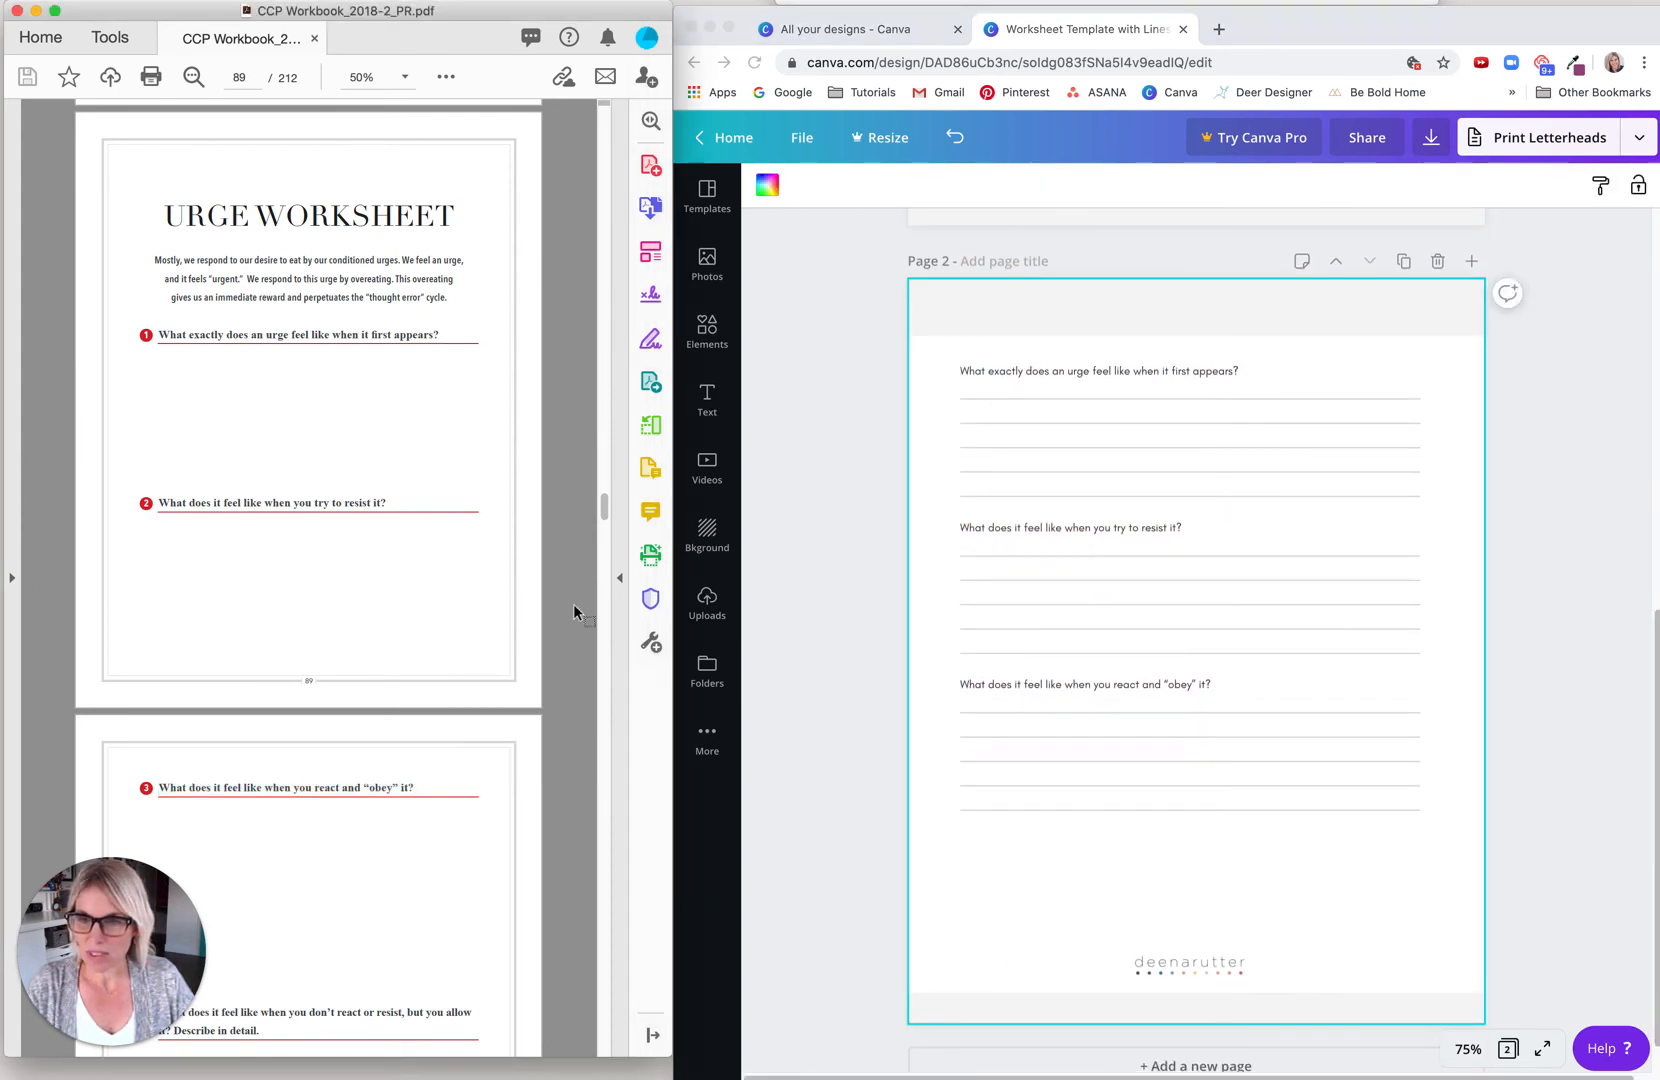
left_click_drag(604, 512, 604, 517)
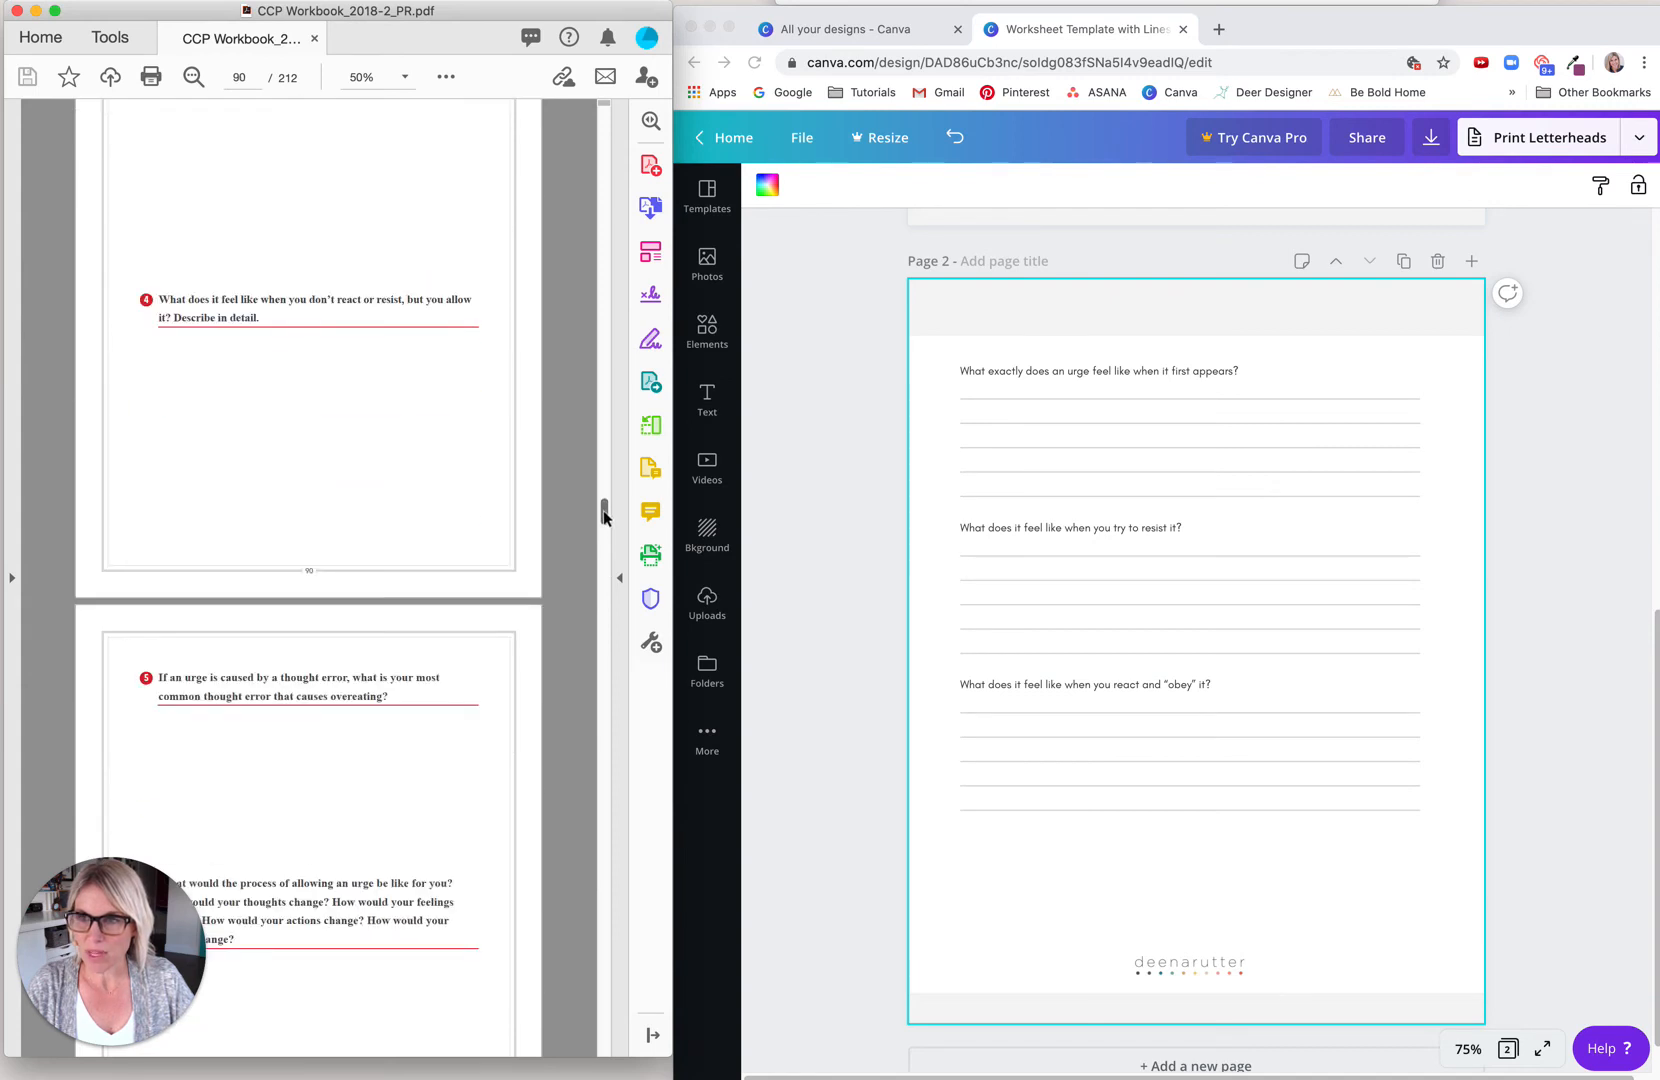
left_click_drag(162, 299, 251, 324)
key("super+c")
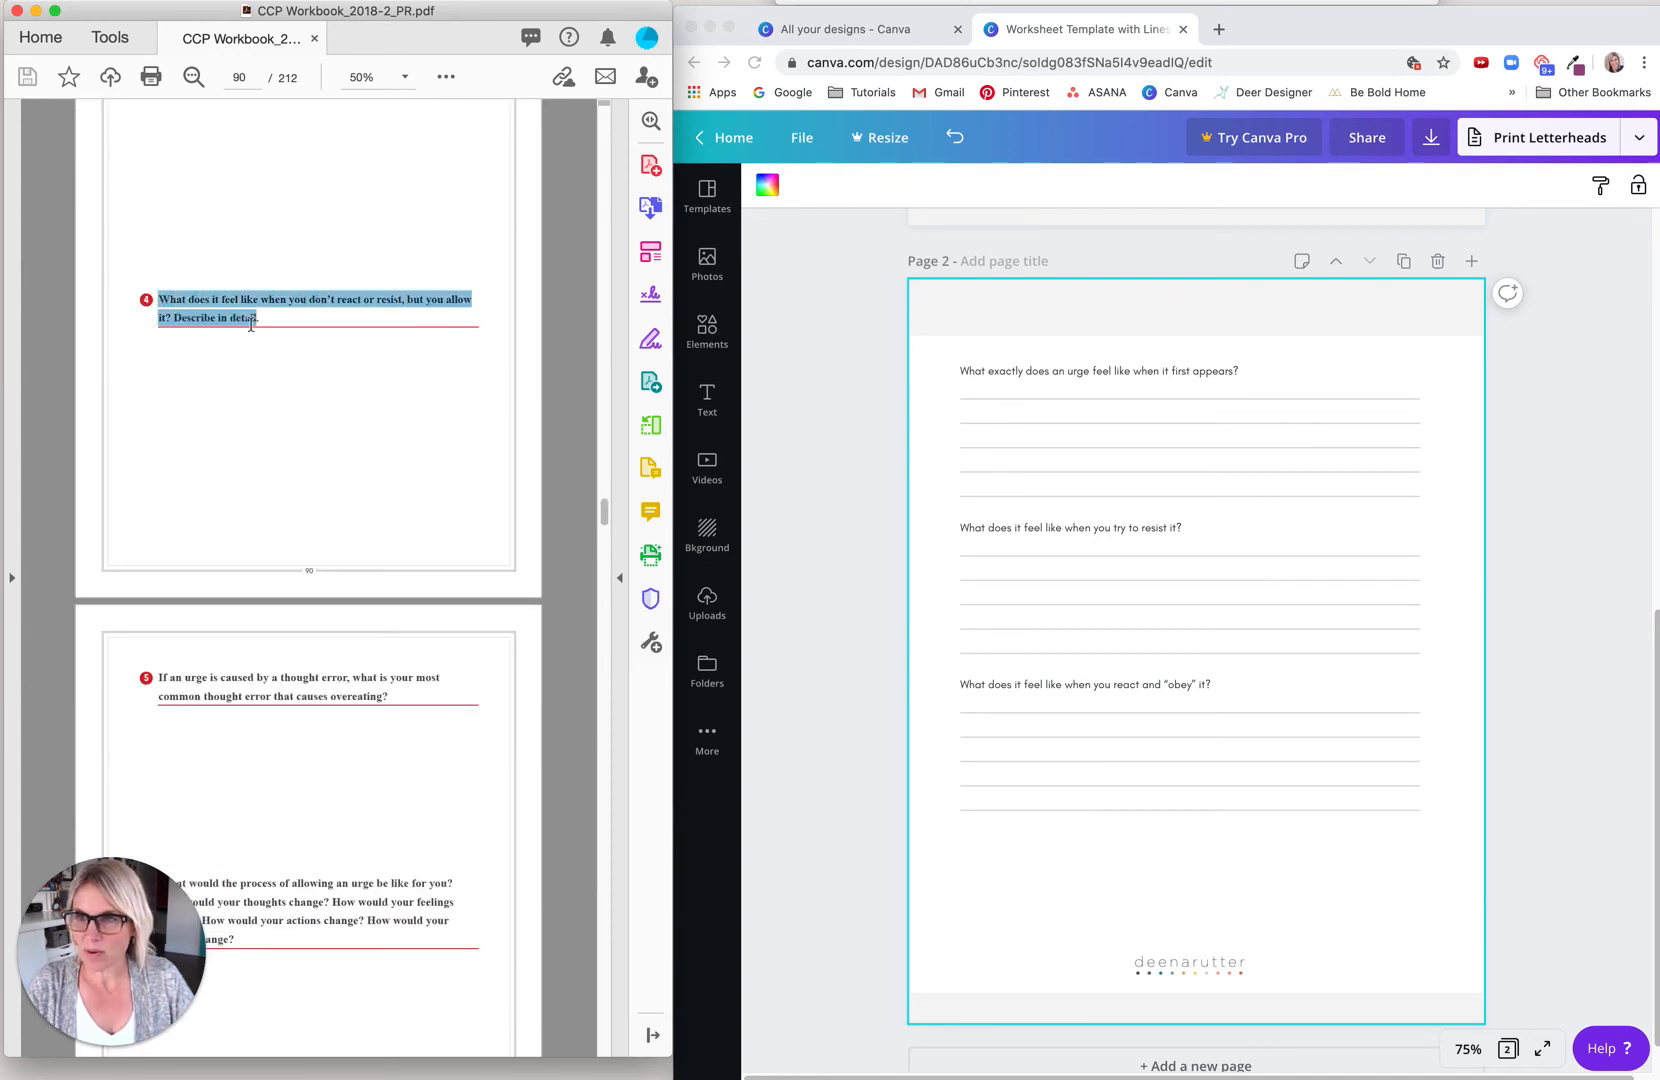
left_click(1017, 384)
left_click(1163, 372)
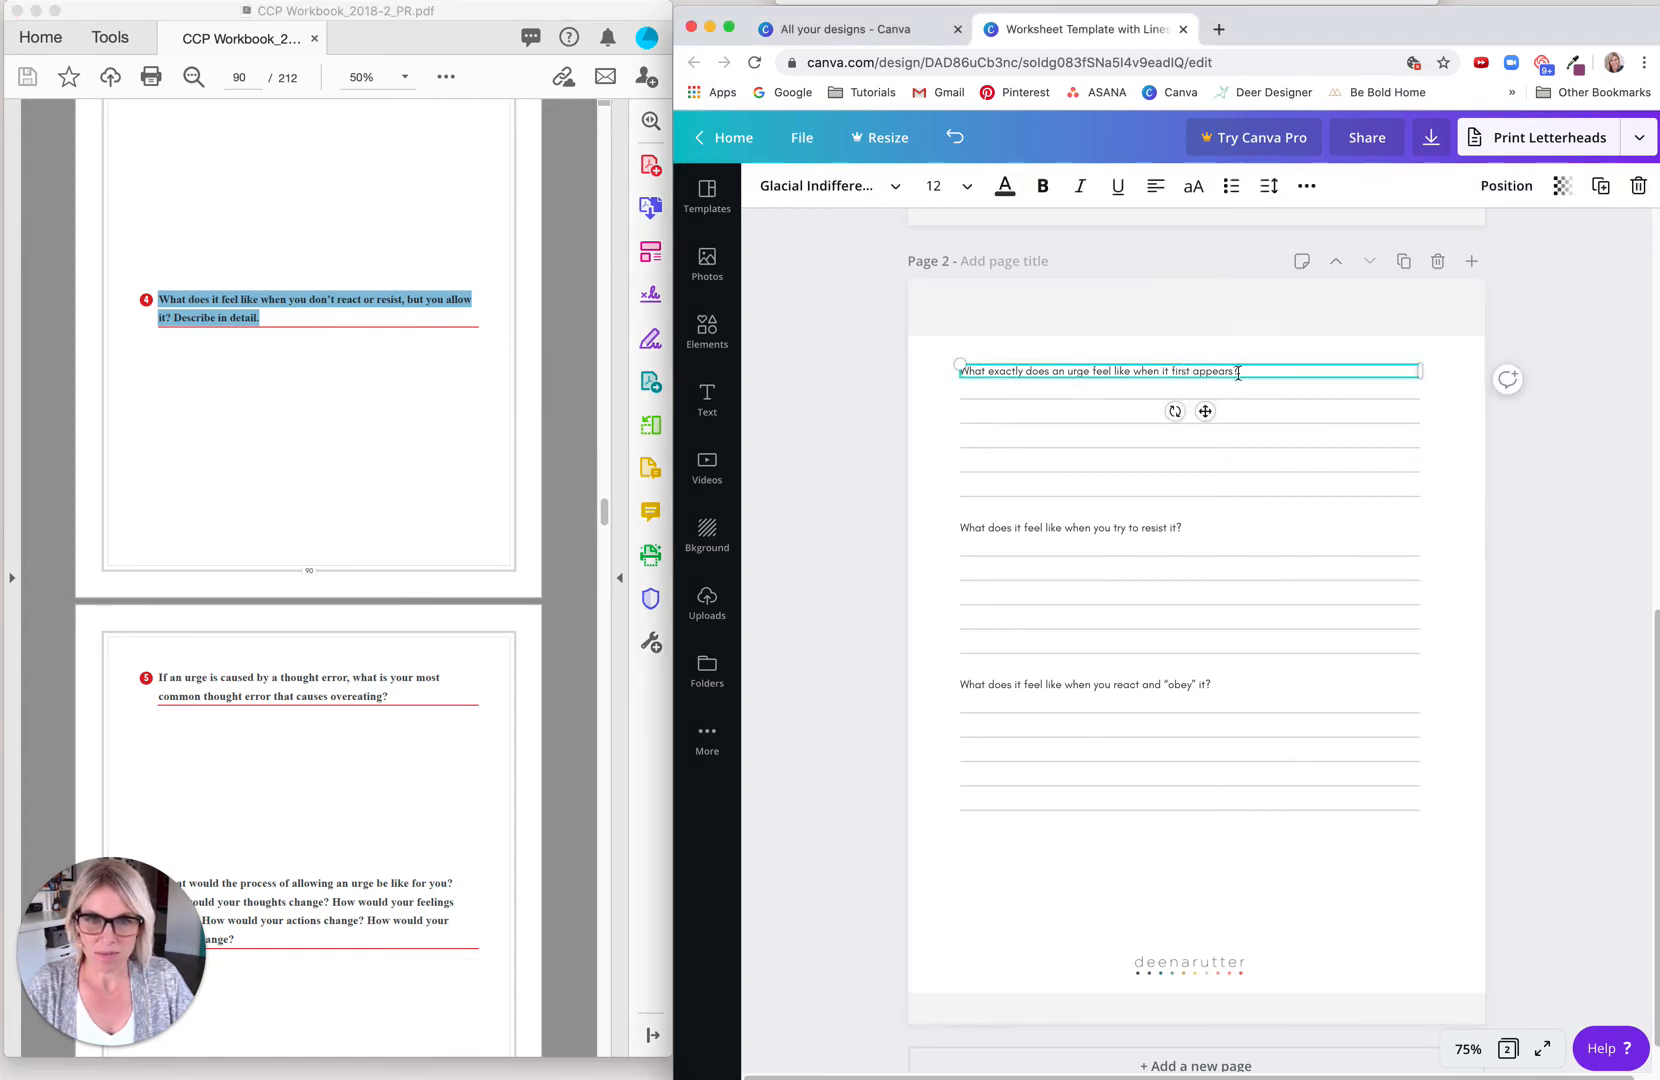
left_click_drag(1238, 372, 940, 371)
key("super+v")
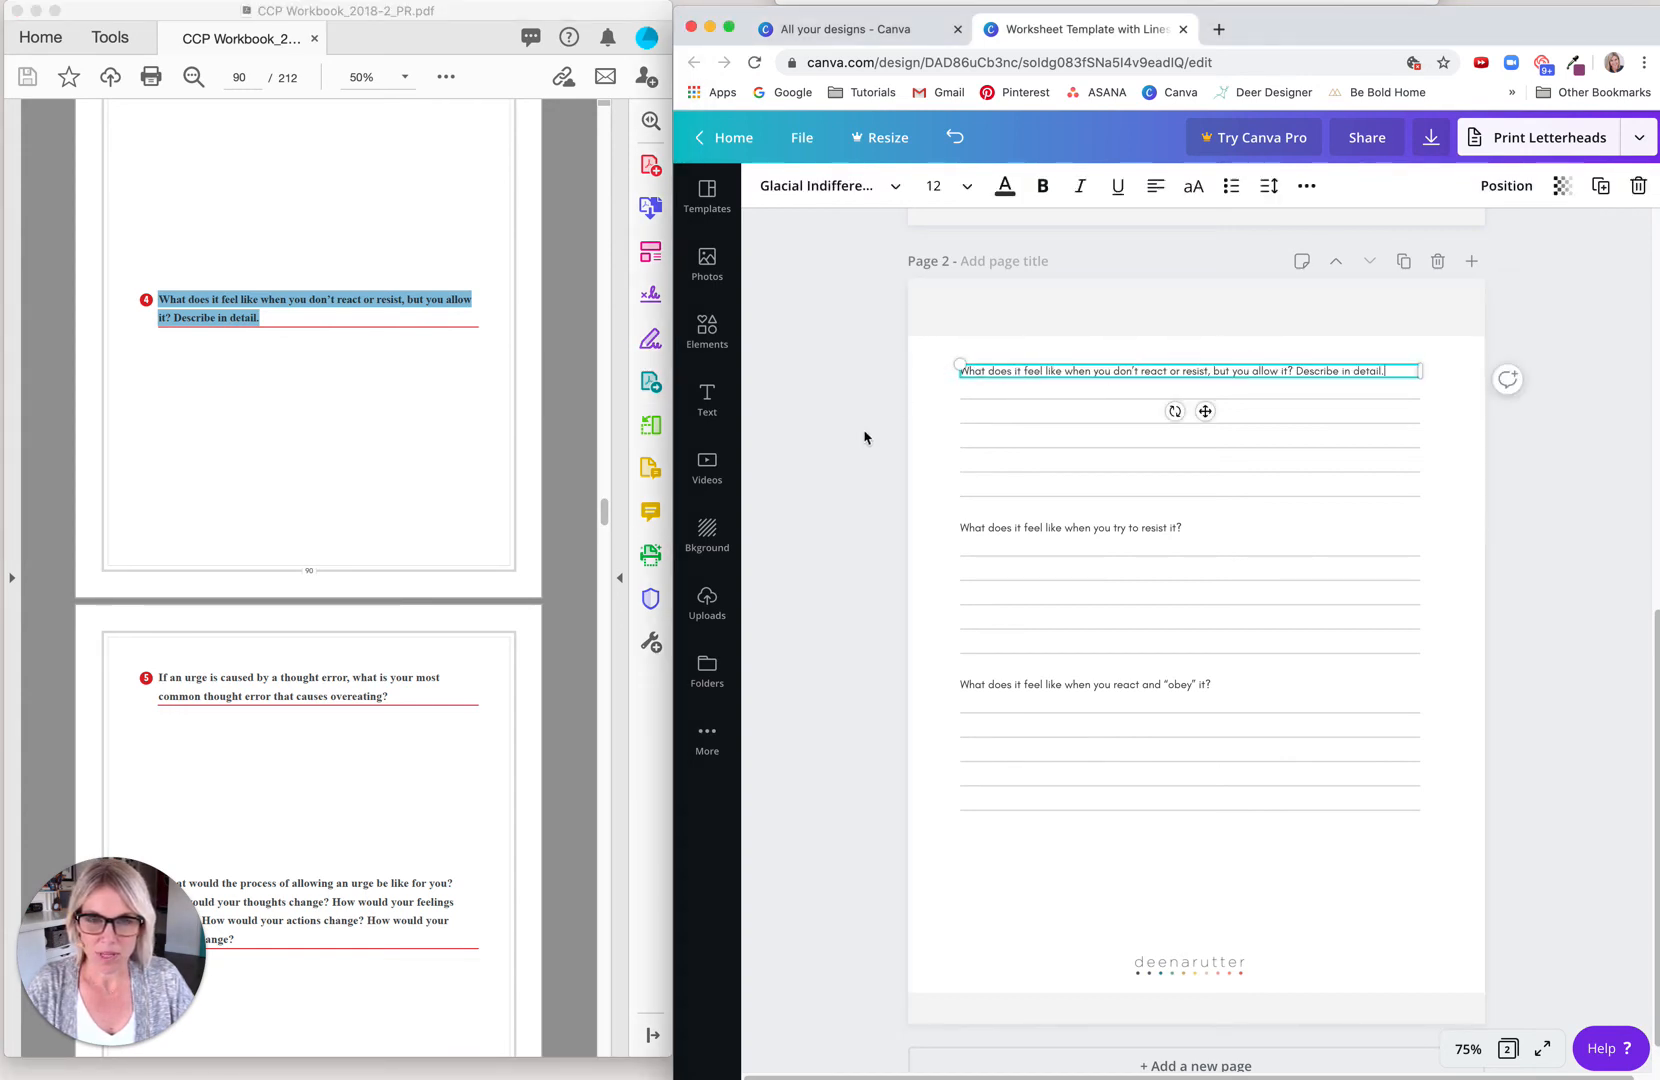
left_click(897, 553)
Step: Replace page 2's second question with PDF question 5, "If an urge is caused by a thought error, what is your most common thought error that causes overeating?"
left_click(396, 697)
left_click_drag(396, 697, 166, 667)
key("super+c")
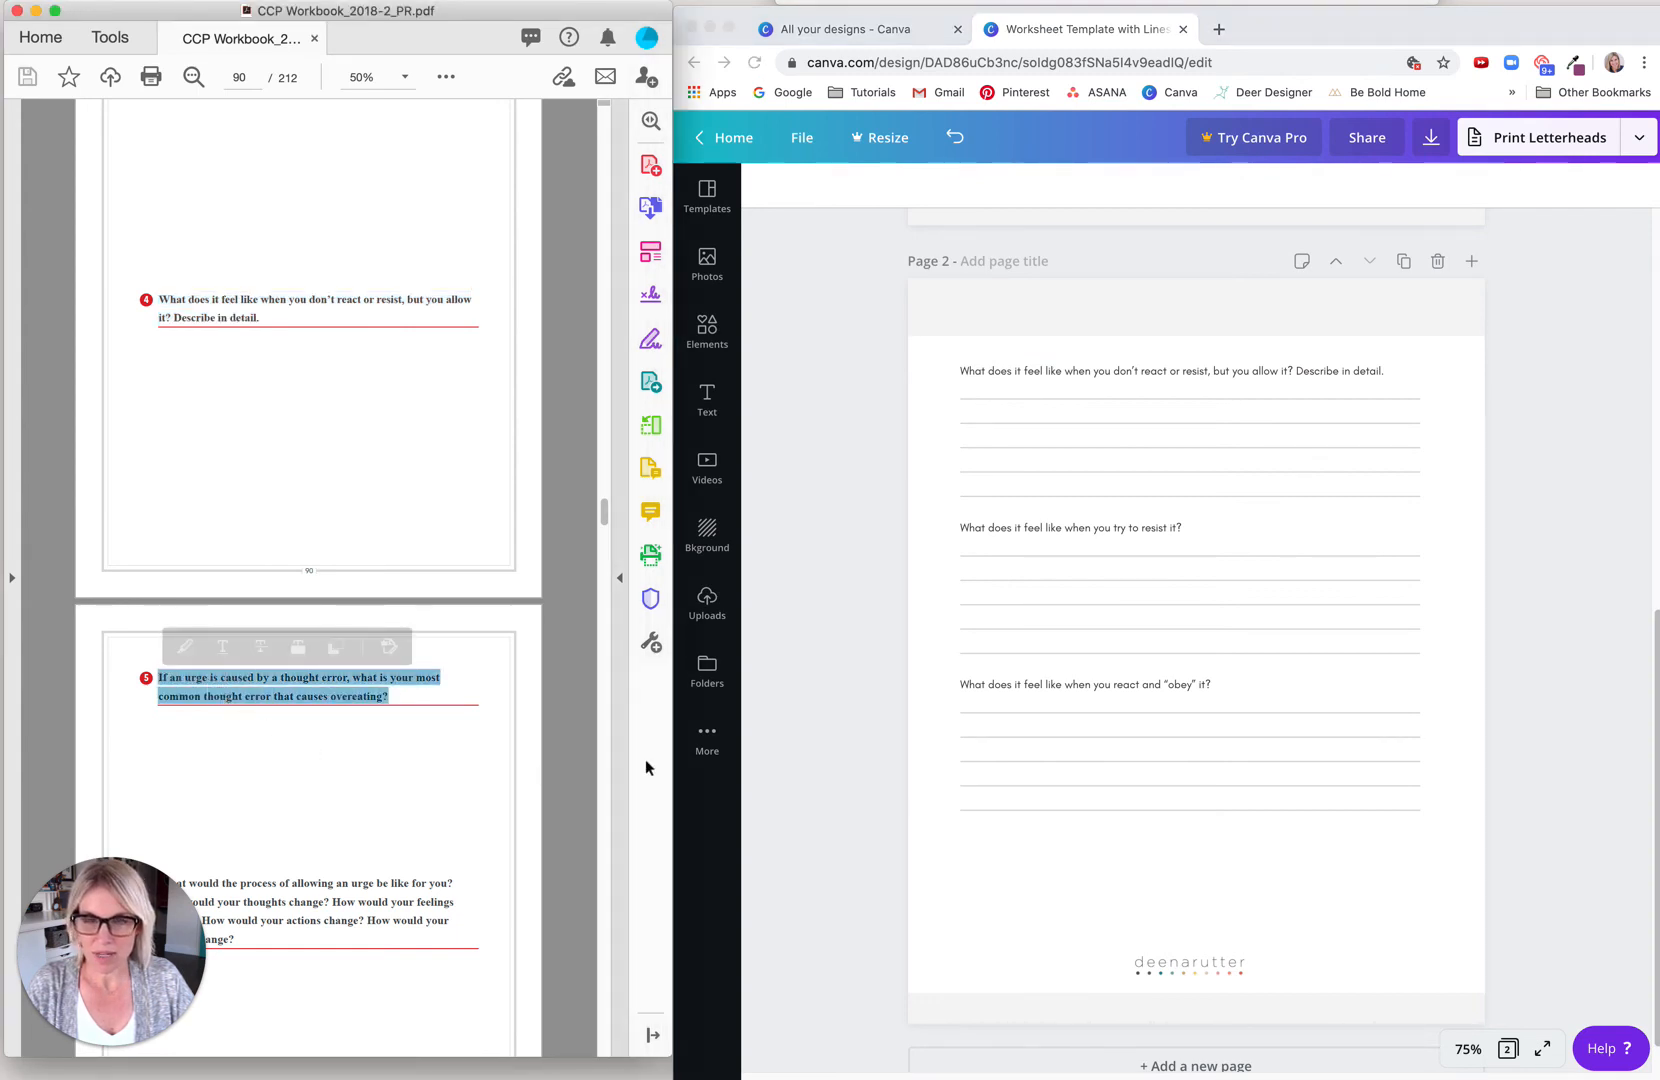
left_click(1015, 541)
left_click(1015, 531)
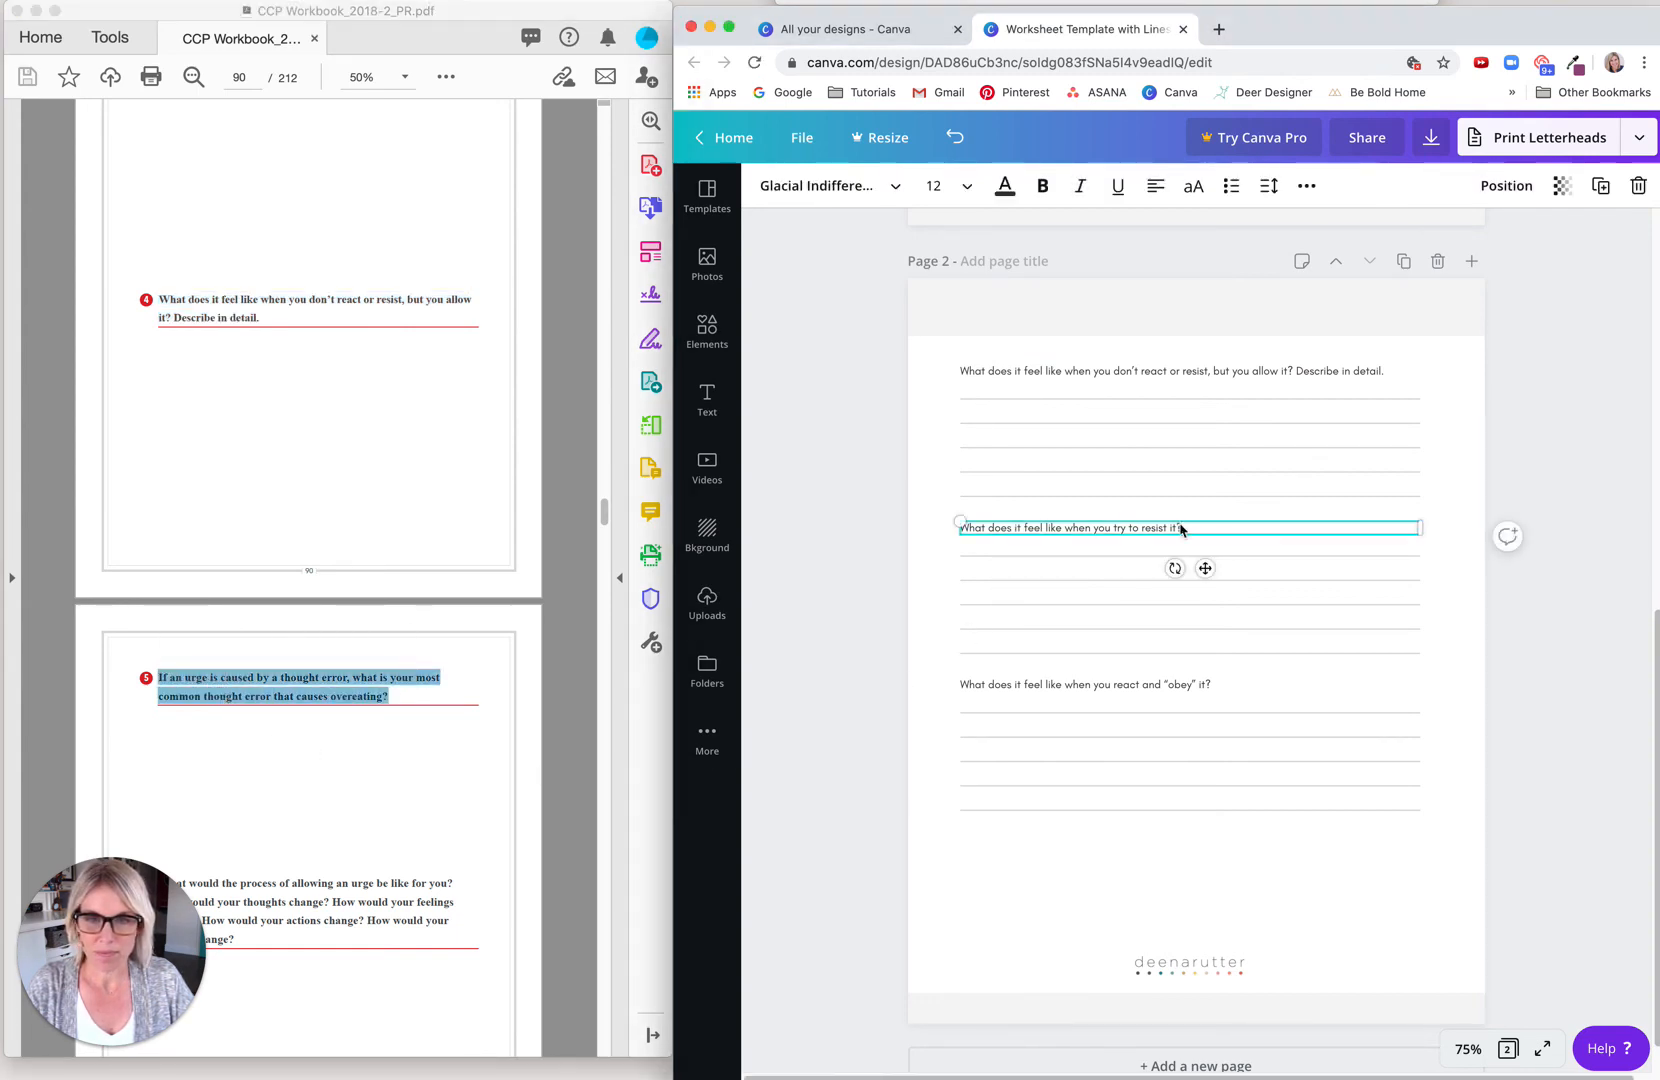
left_click_drag(1188, 531, 943, 527)
key("super+v")
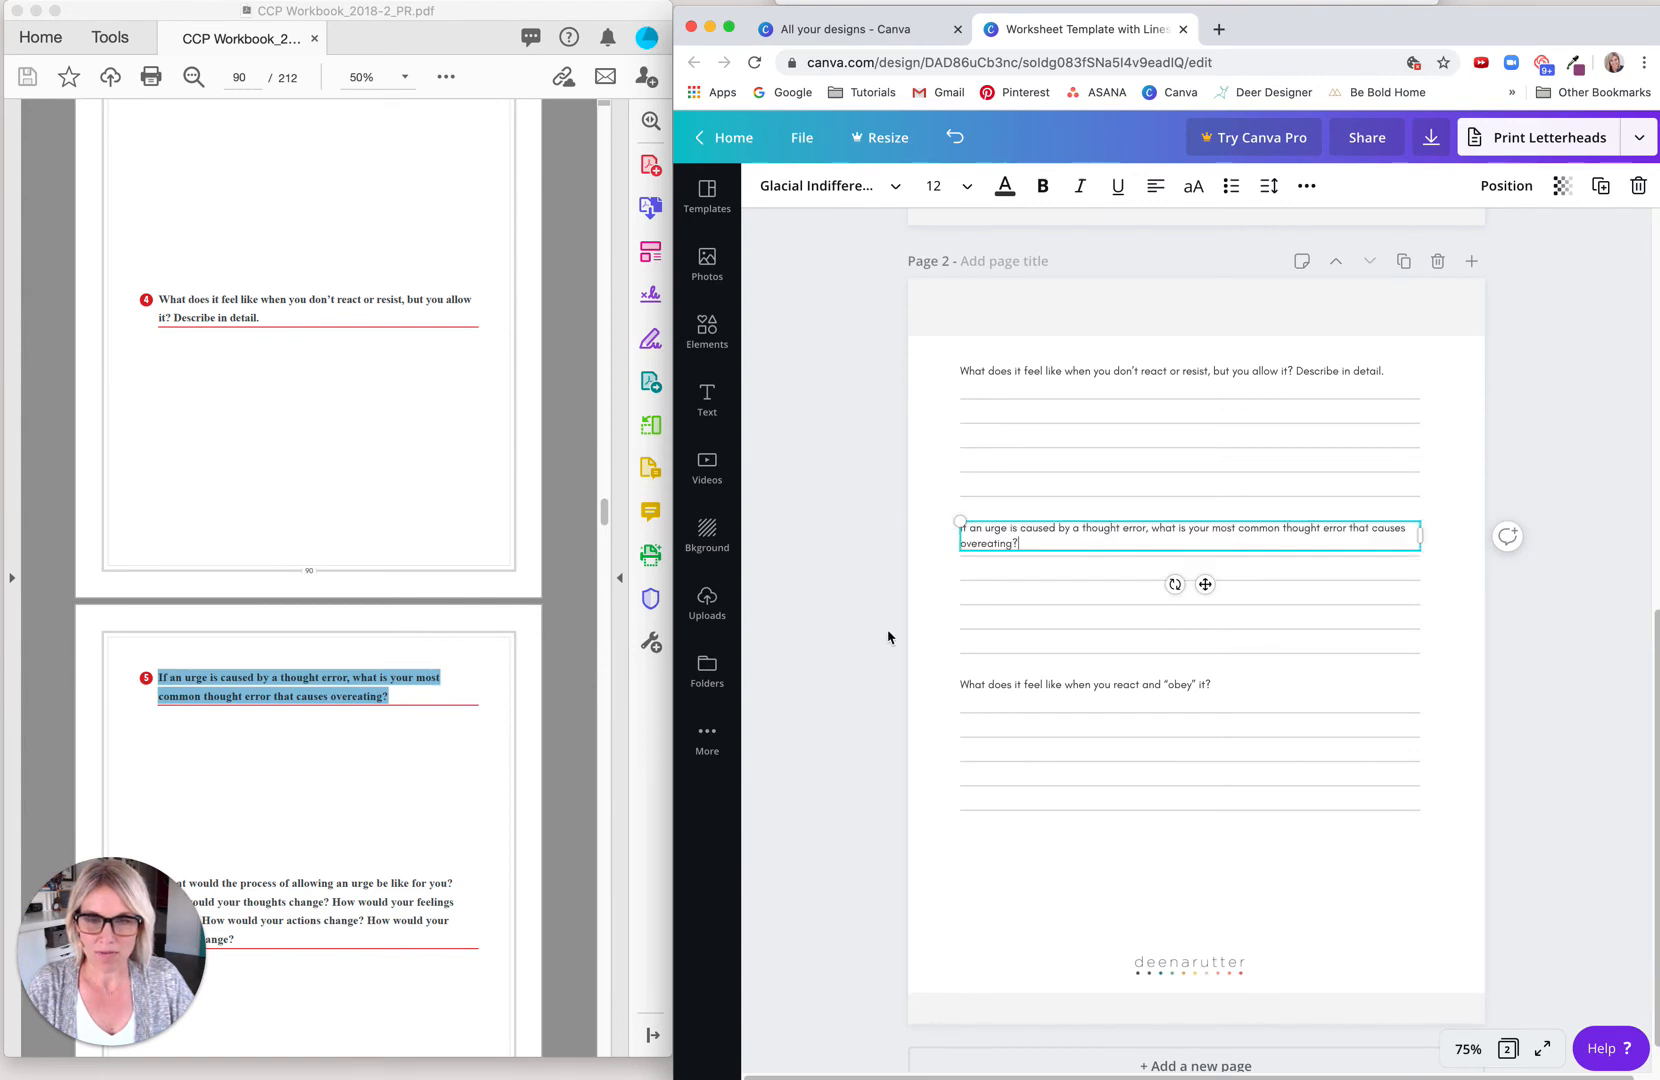
left_click(916, 761)
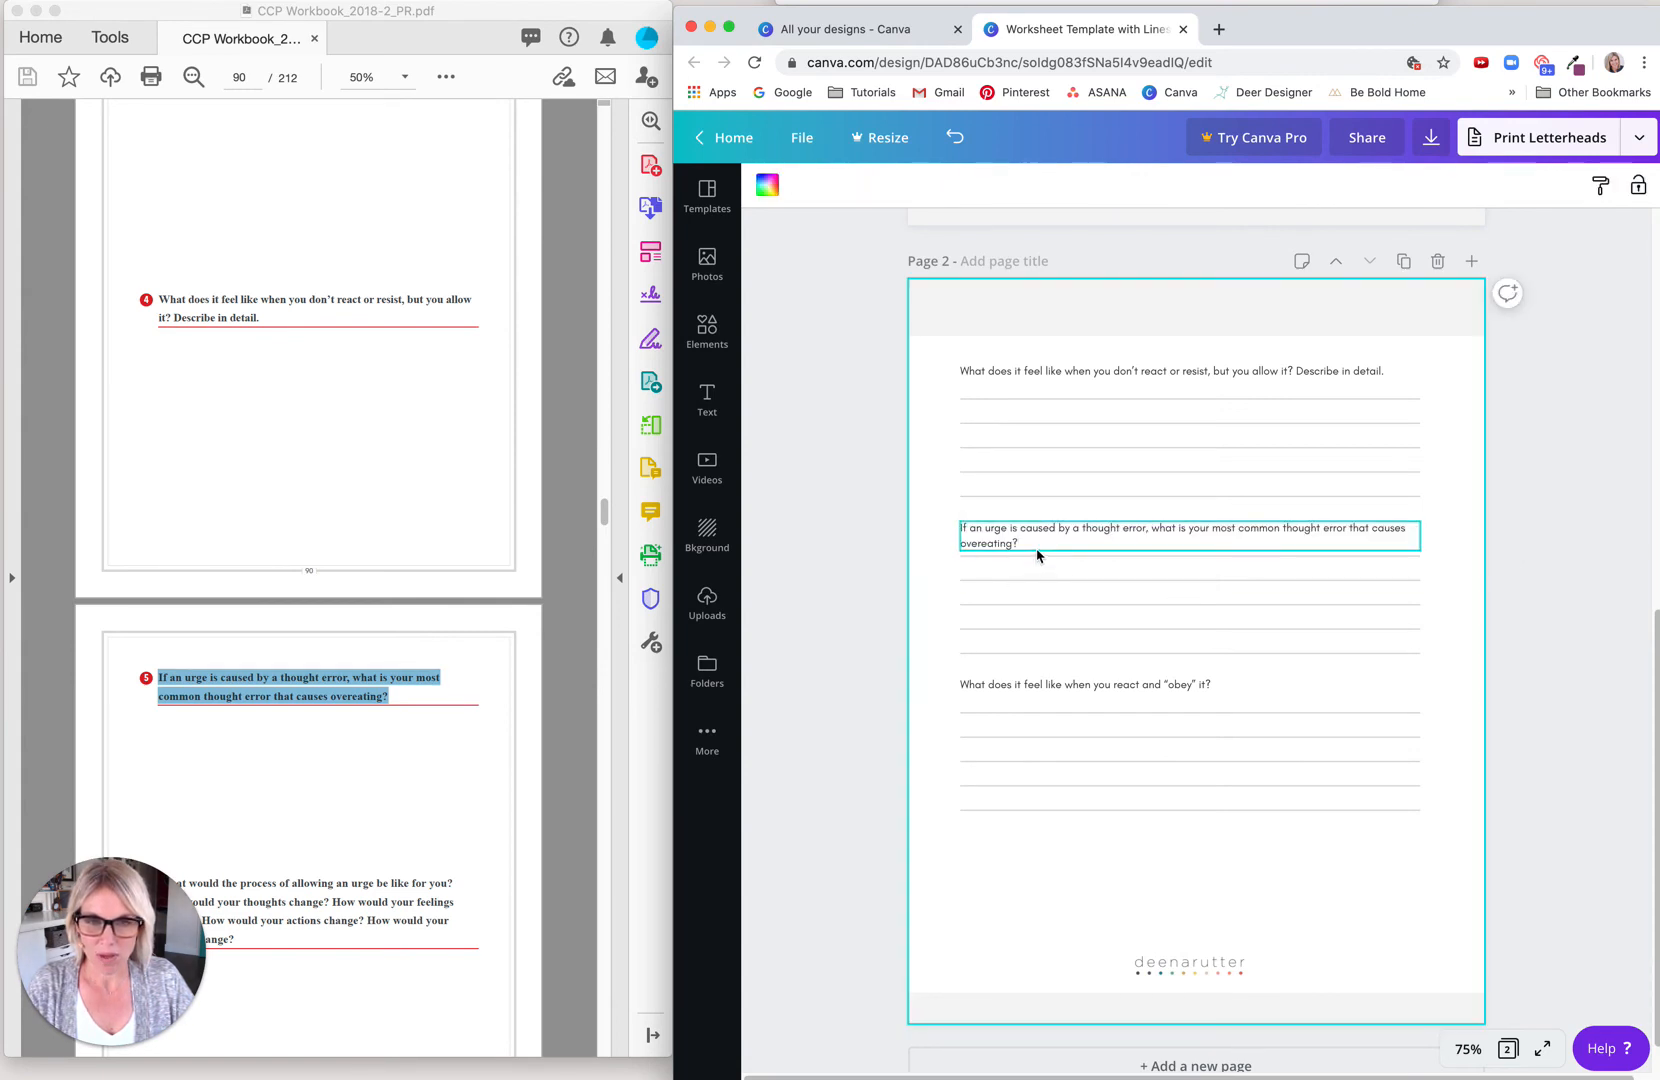
Step: Try to widen the text box of page 2's second question so the text fits on one line
left_click(1417, 538)
left_click_drag(1417, 538, 1446, 536)
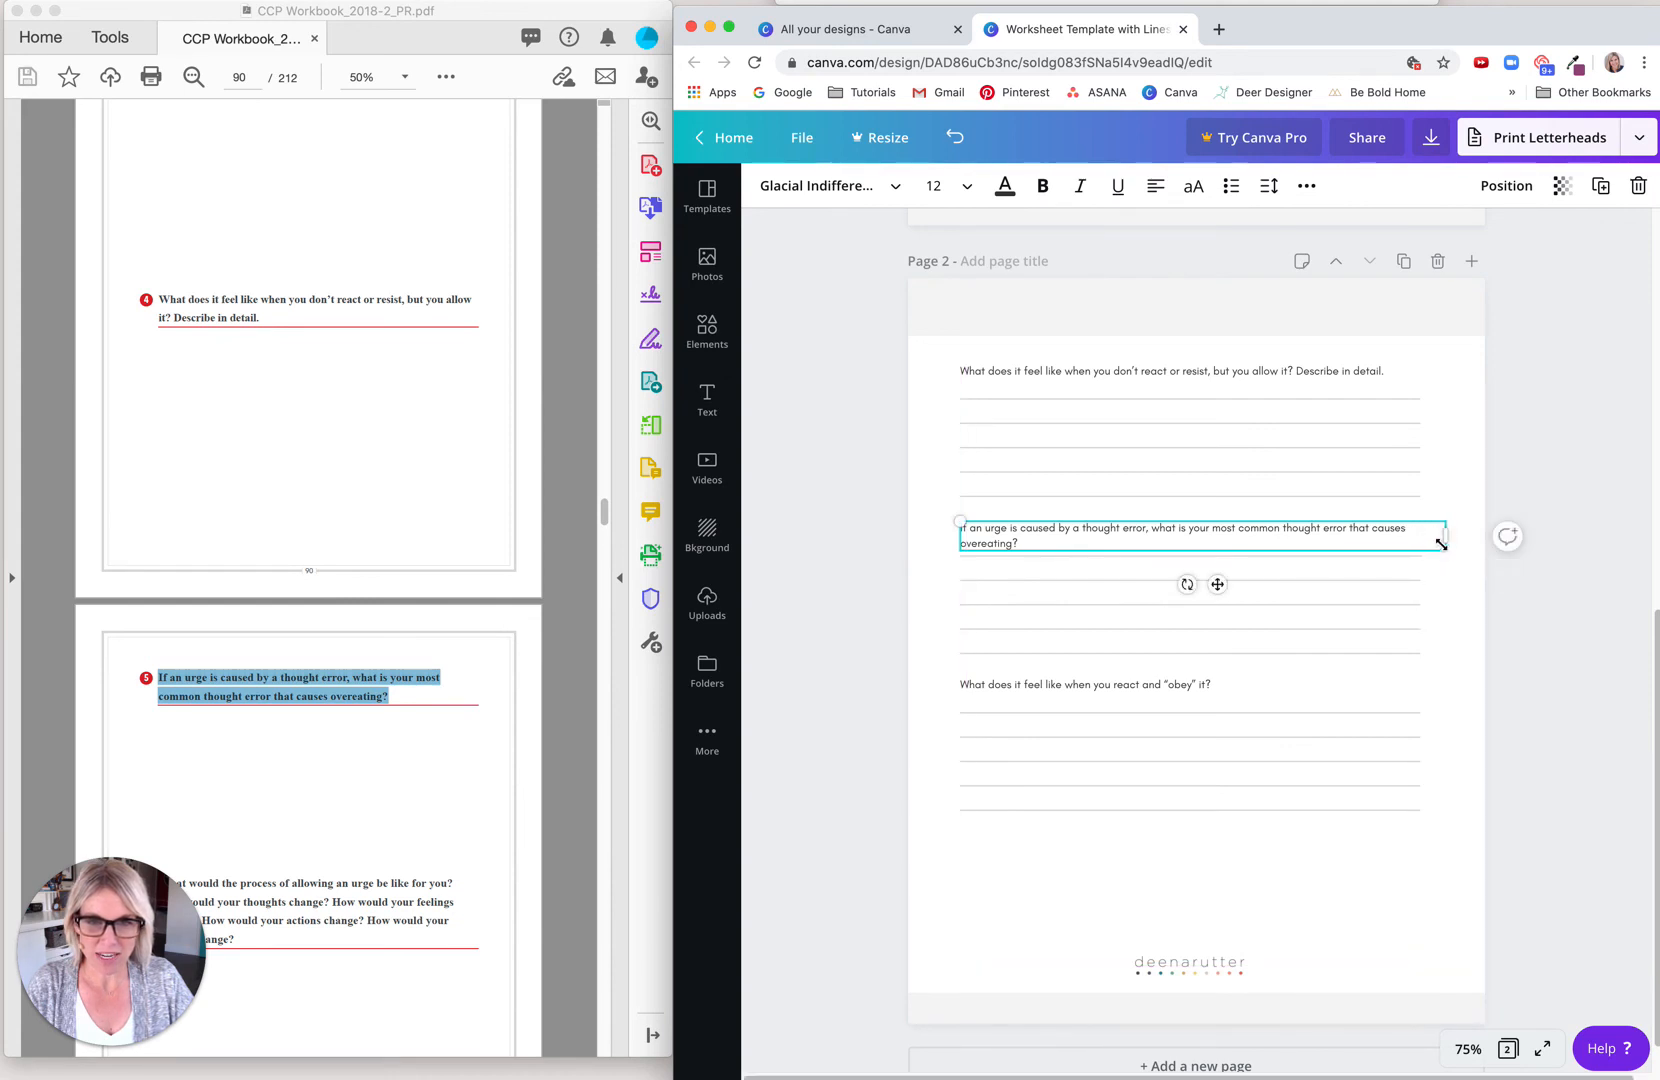
left_click(929, 629)
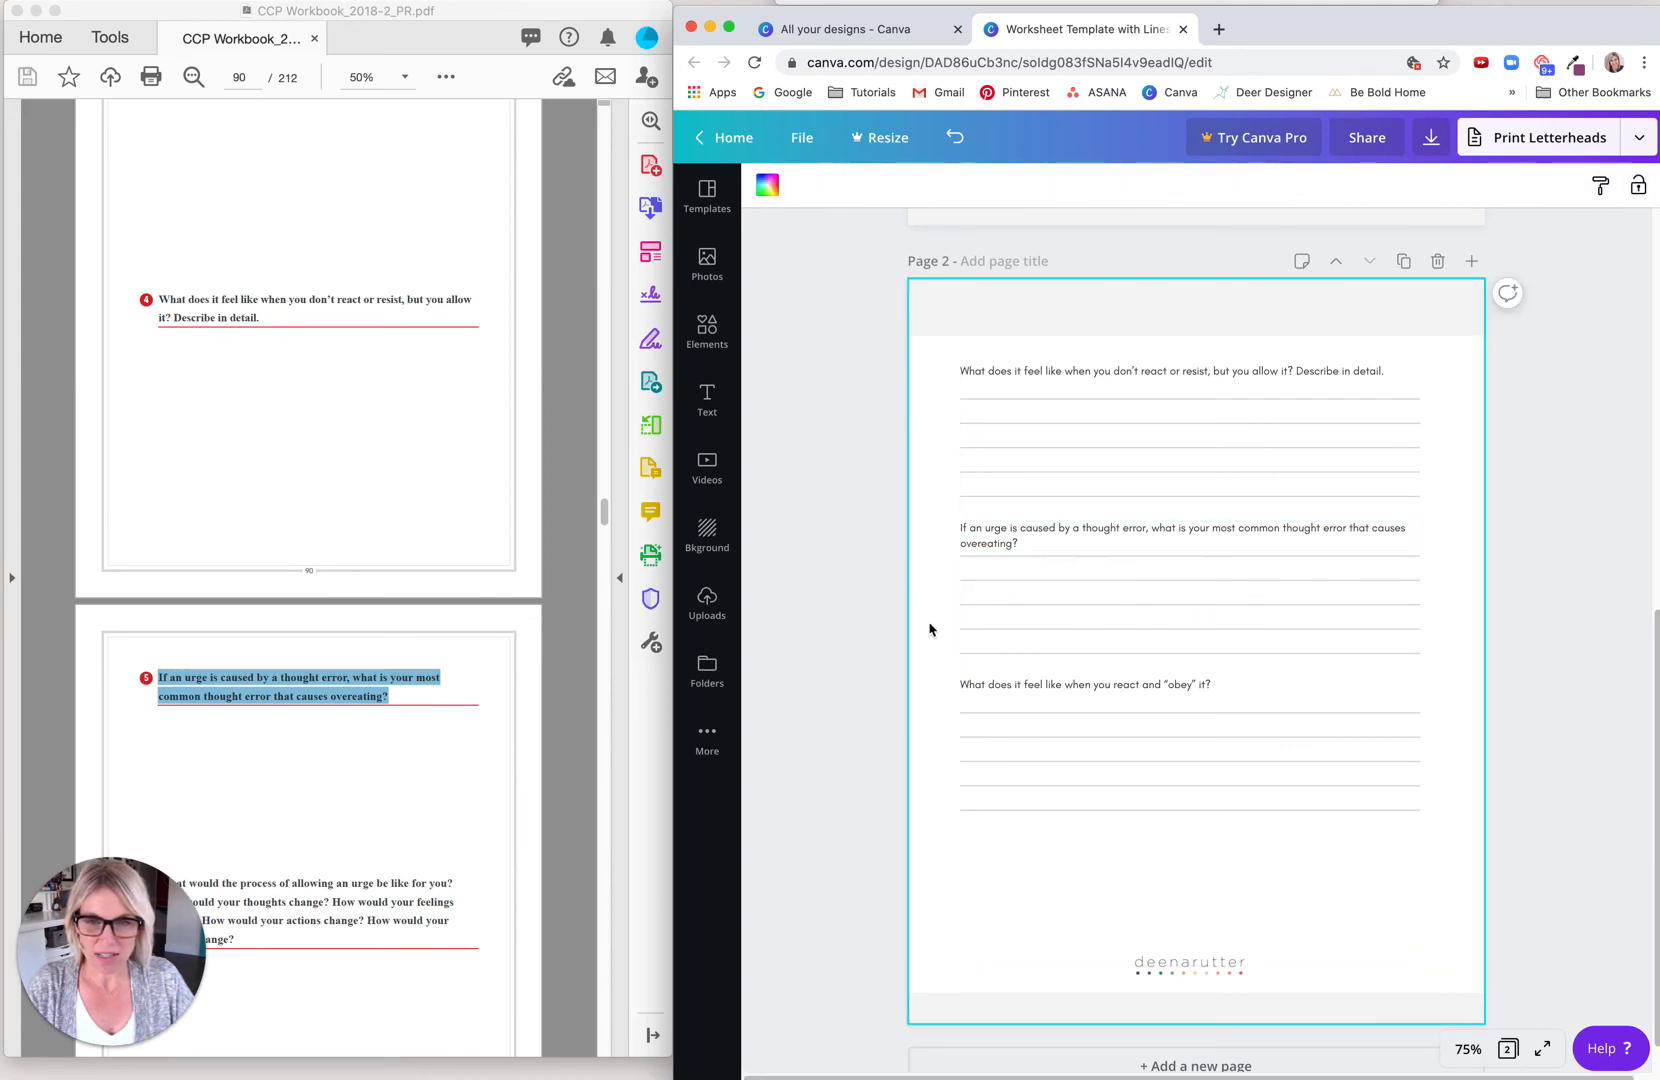
left_click(957, 558)
left_click(952, 564)
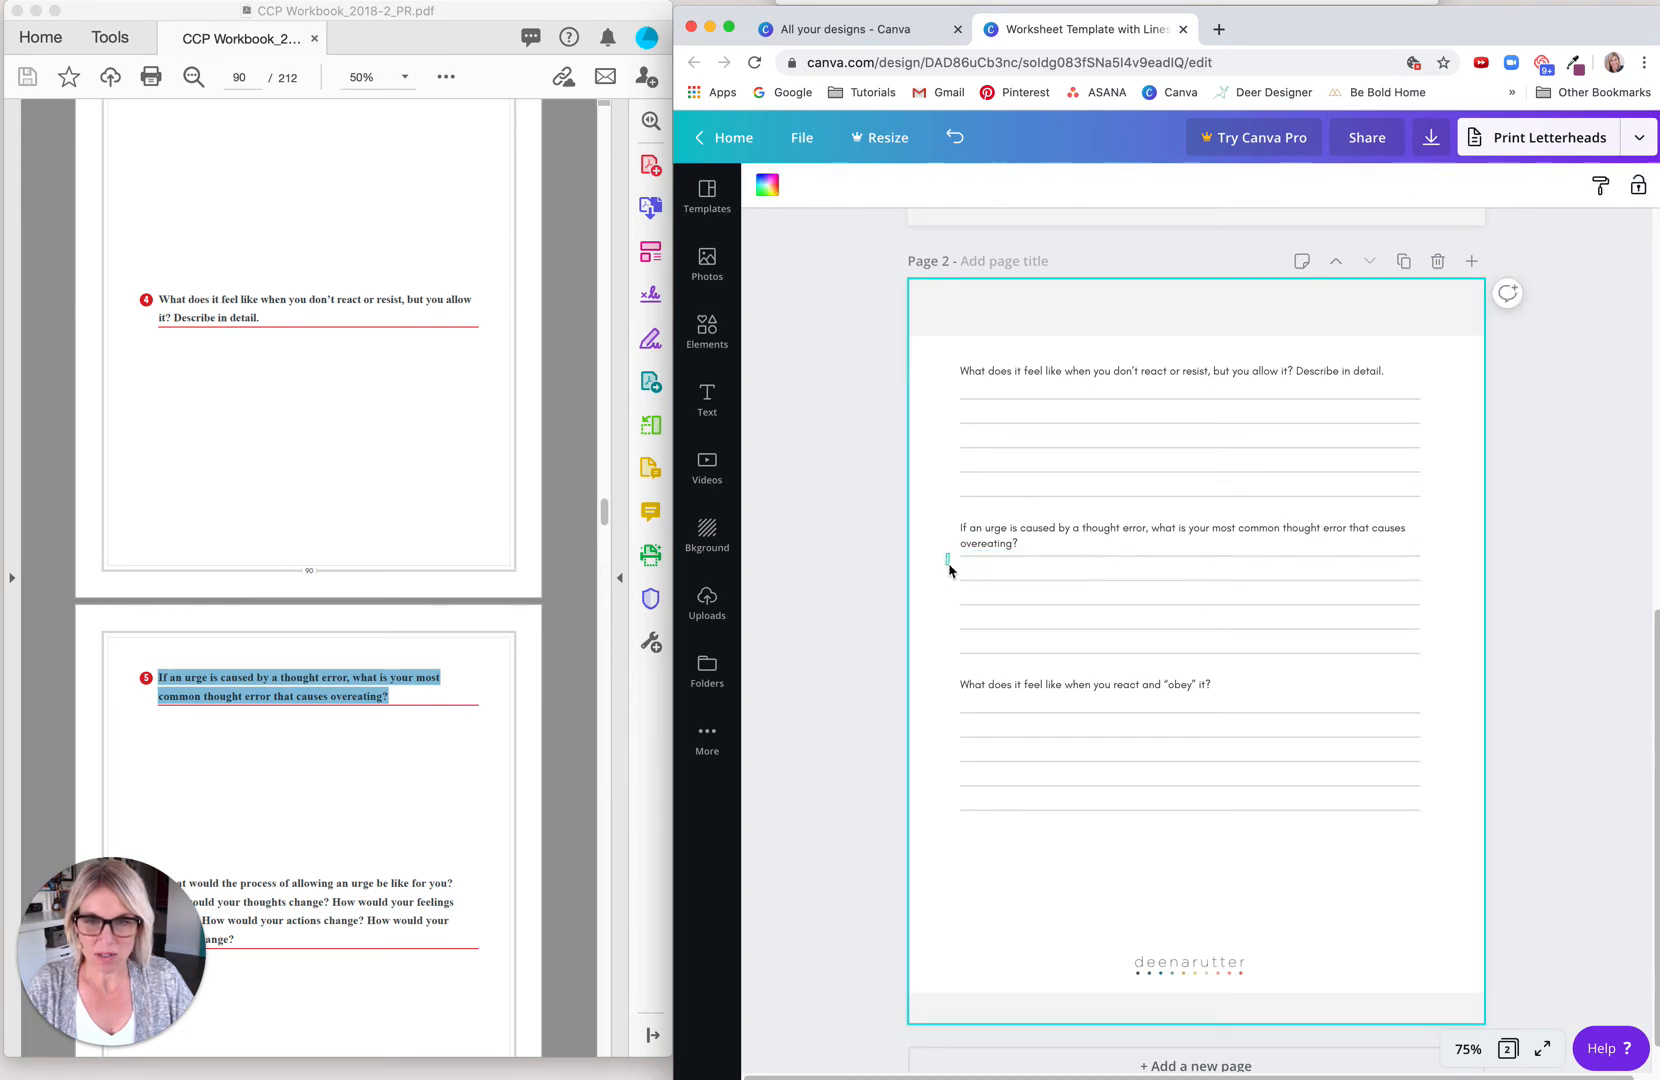
left_click_drag(949, 570, 980, 779)
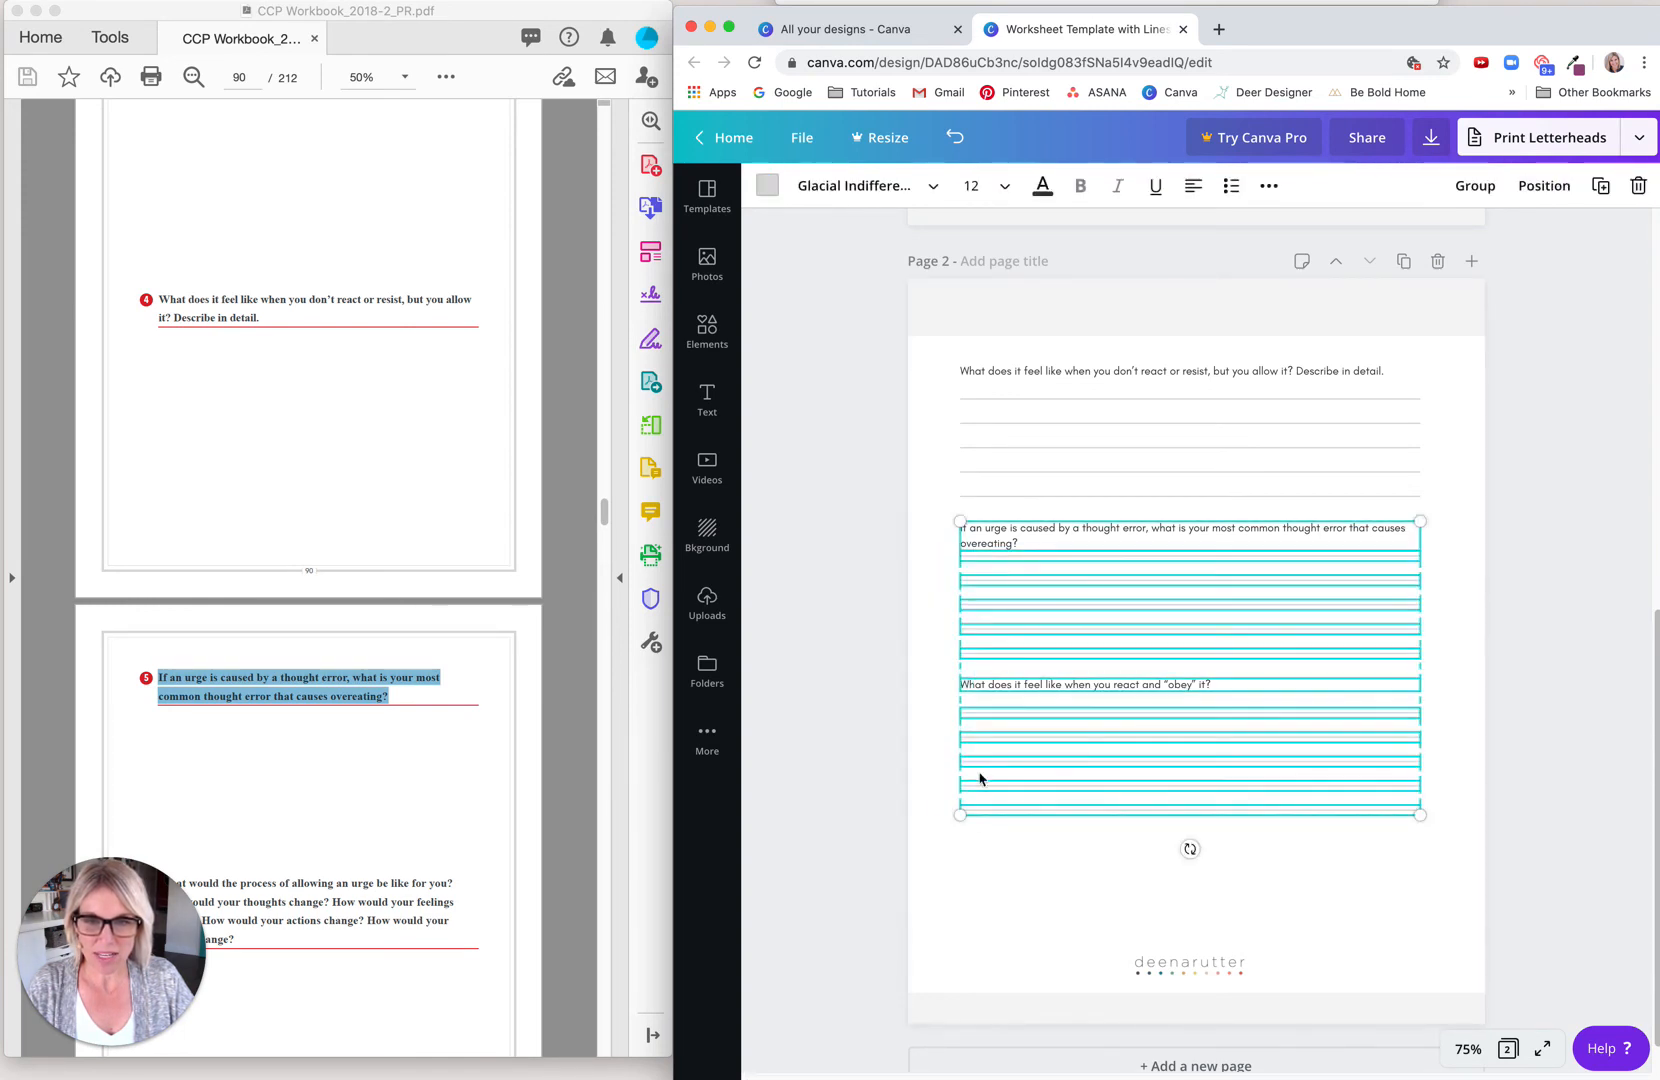
left_click(942, 569)
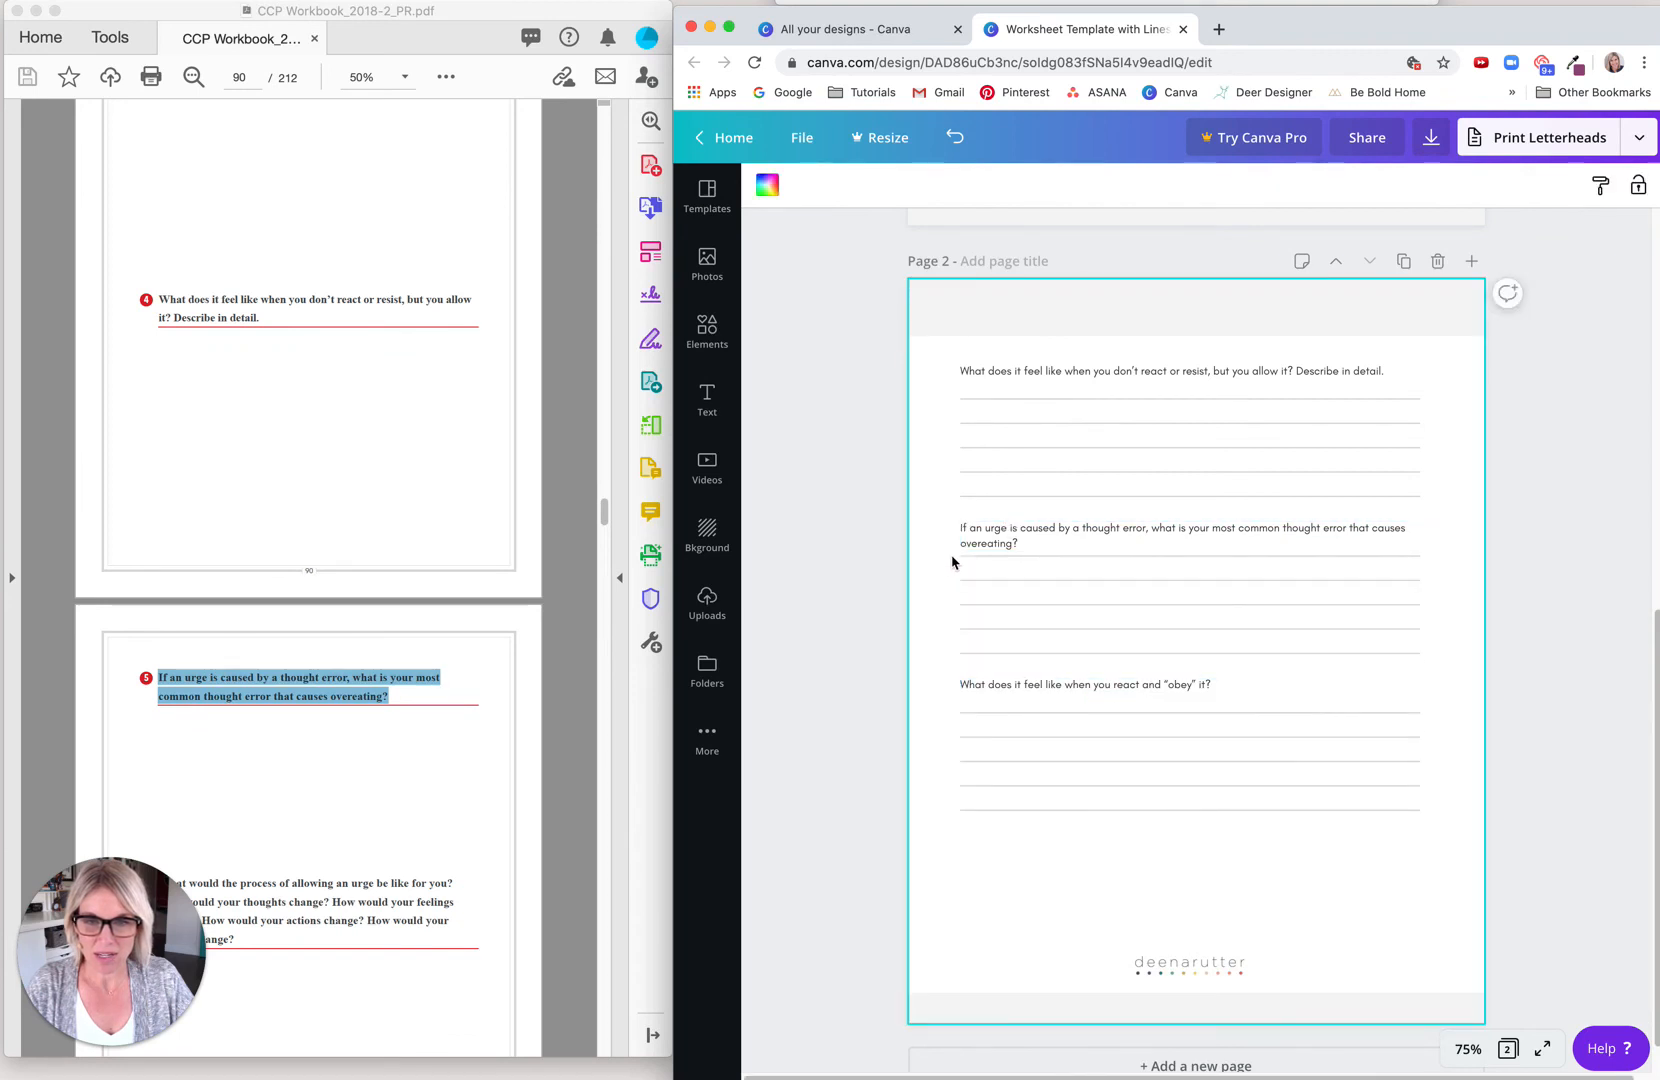
Step: Nudge the second question's writing lines and the whole third question block on page 2 down to clear the two-line question text
left_click_drag(952, 562, 976, 824)
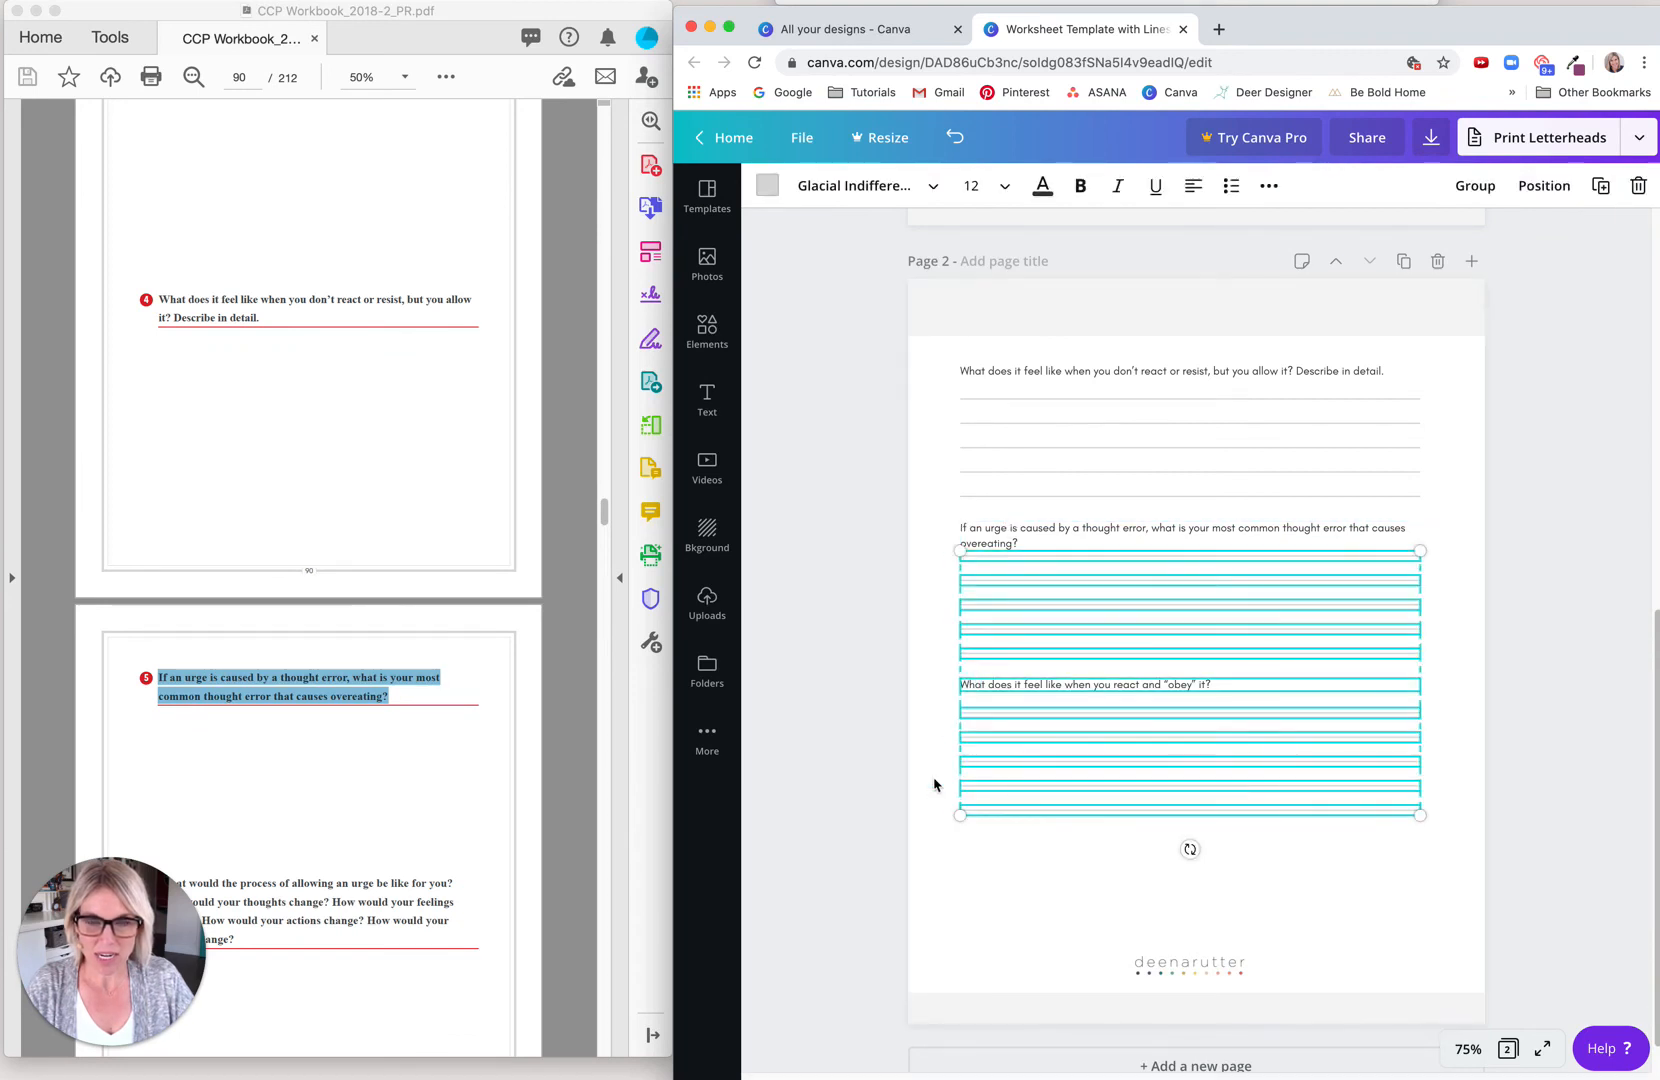
key("Down")
key("Down")
key("Down")
key("Down")
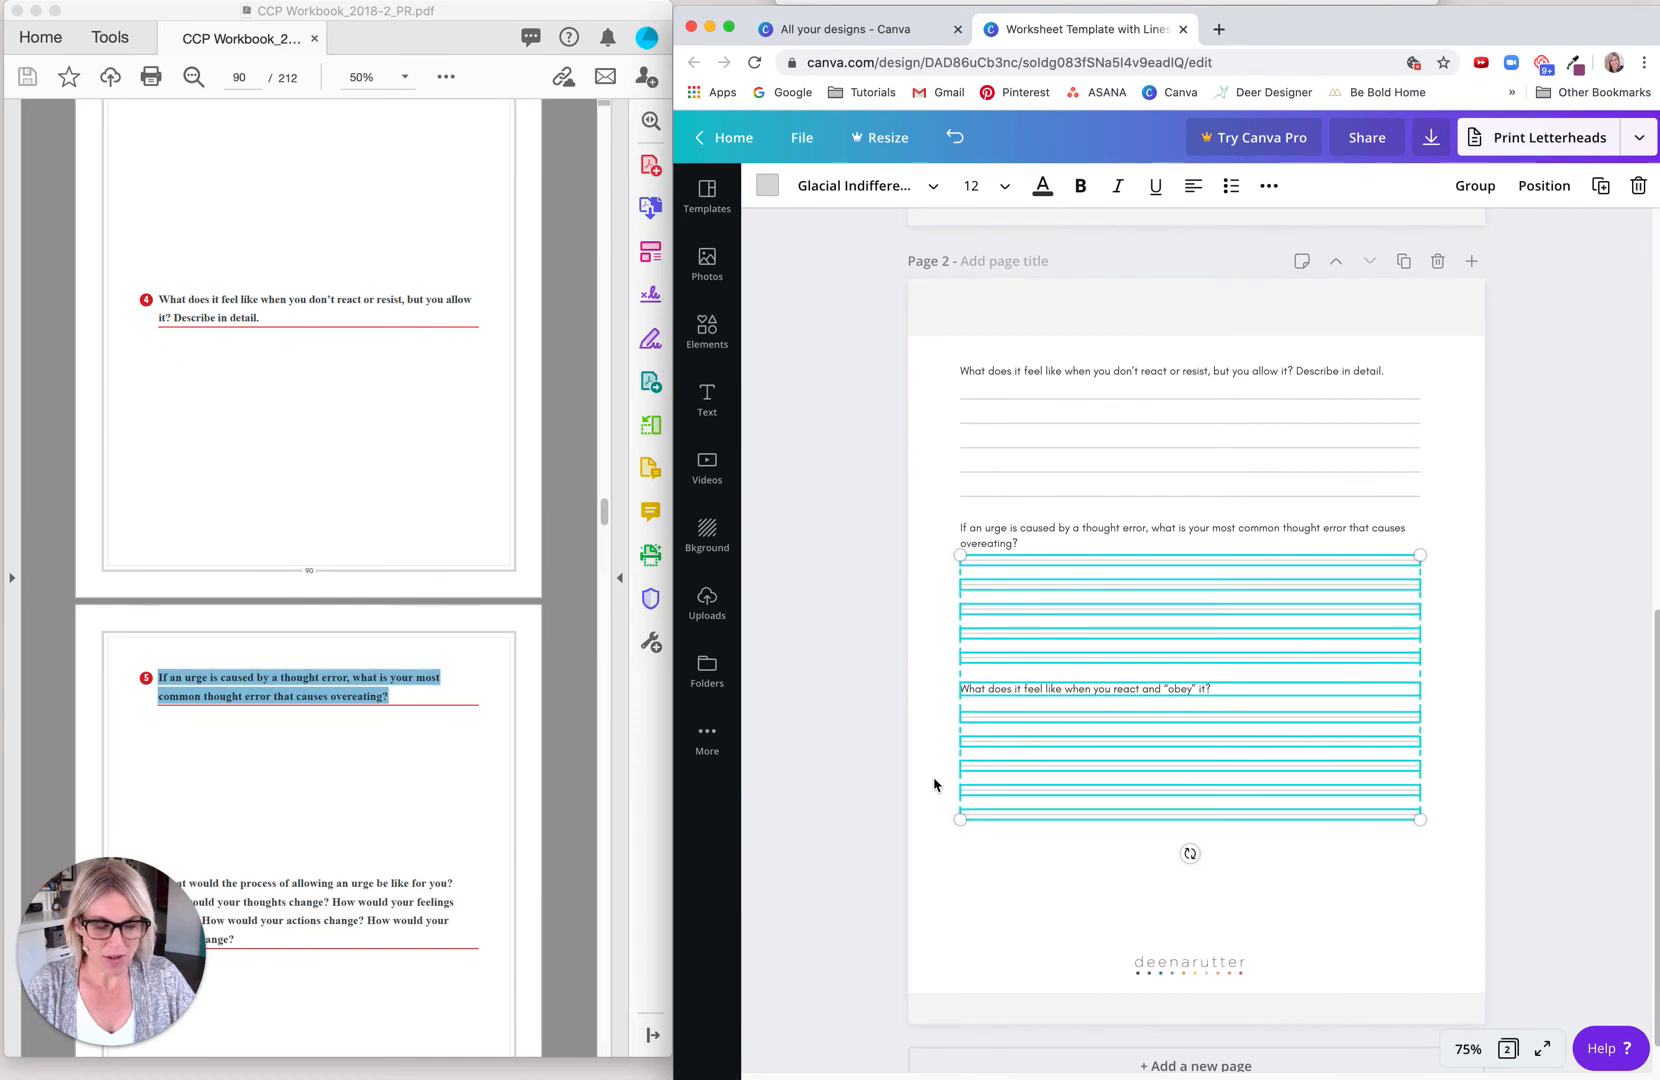
key("Down")
key("Down")
key("Down")
key("Down")
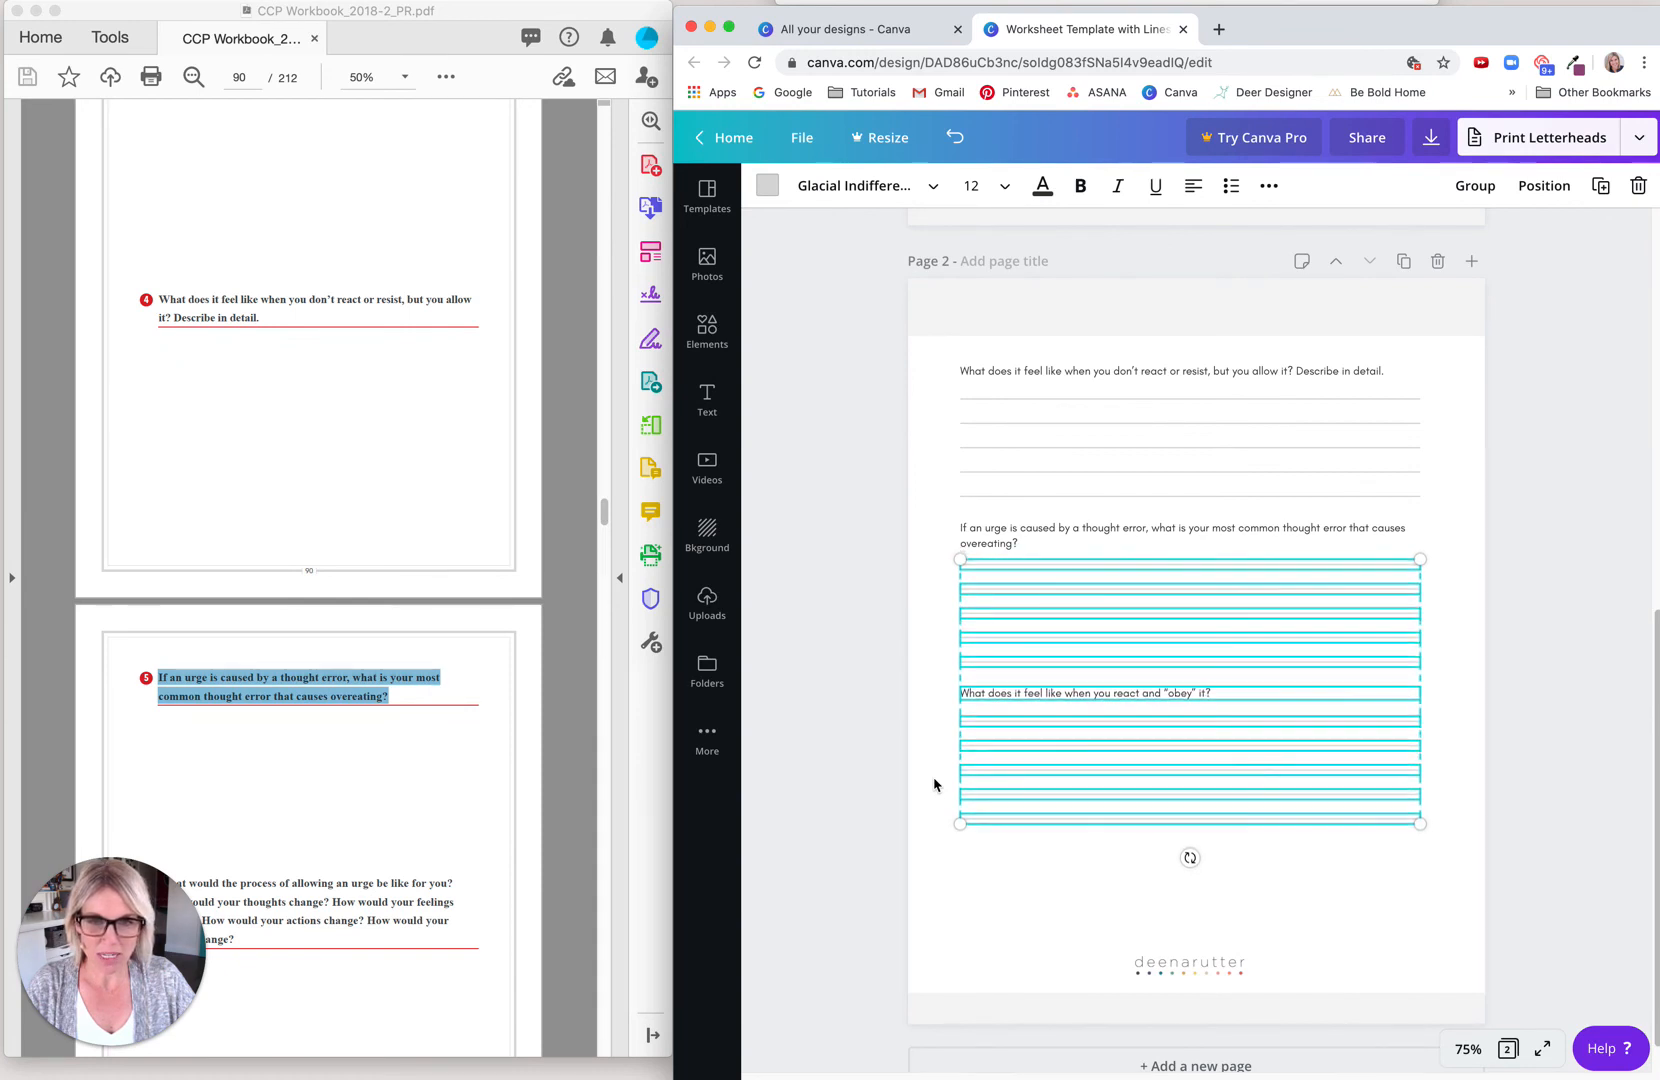
key("Down")
key("Down")
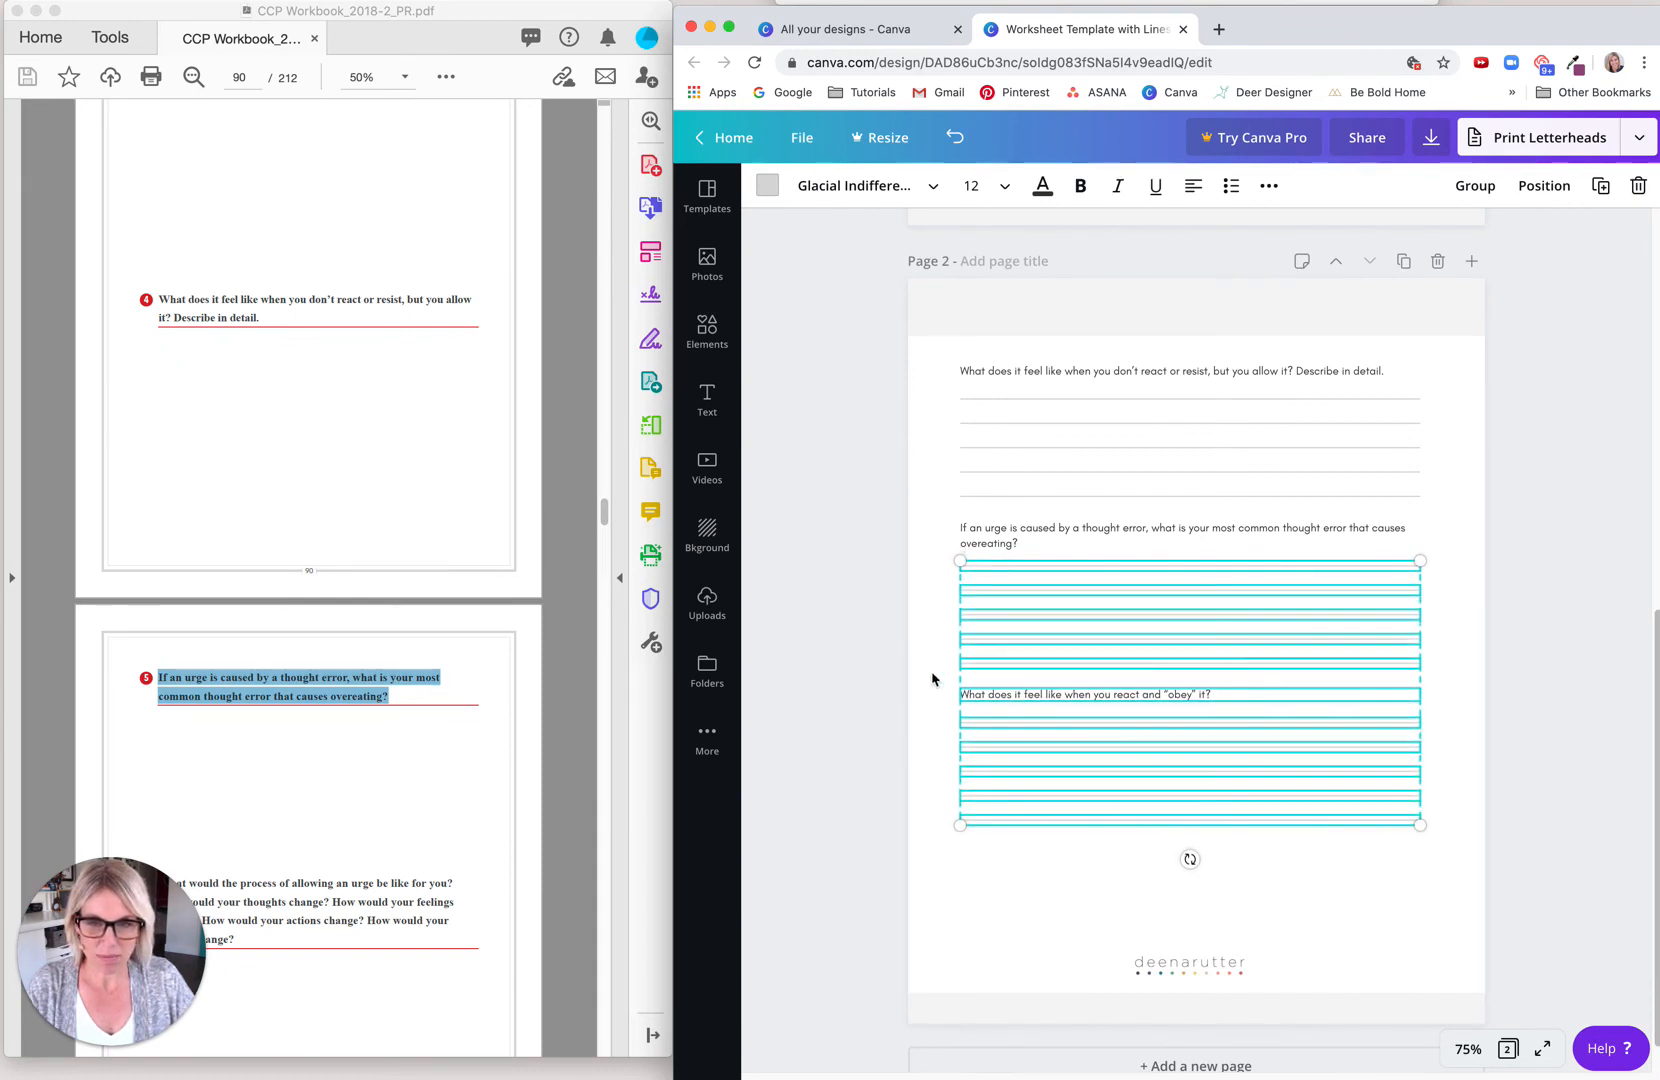
left_click(932, 679)
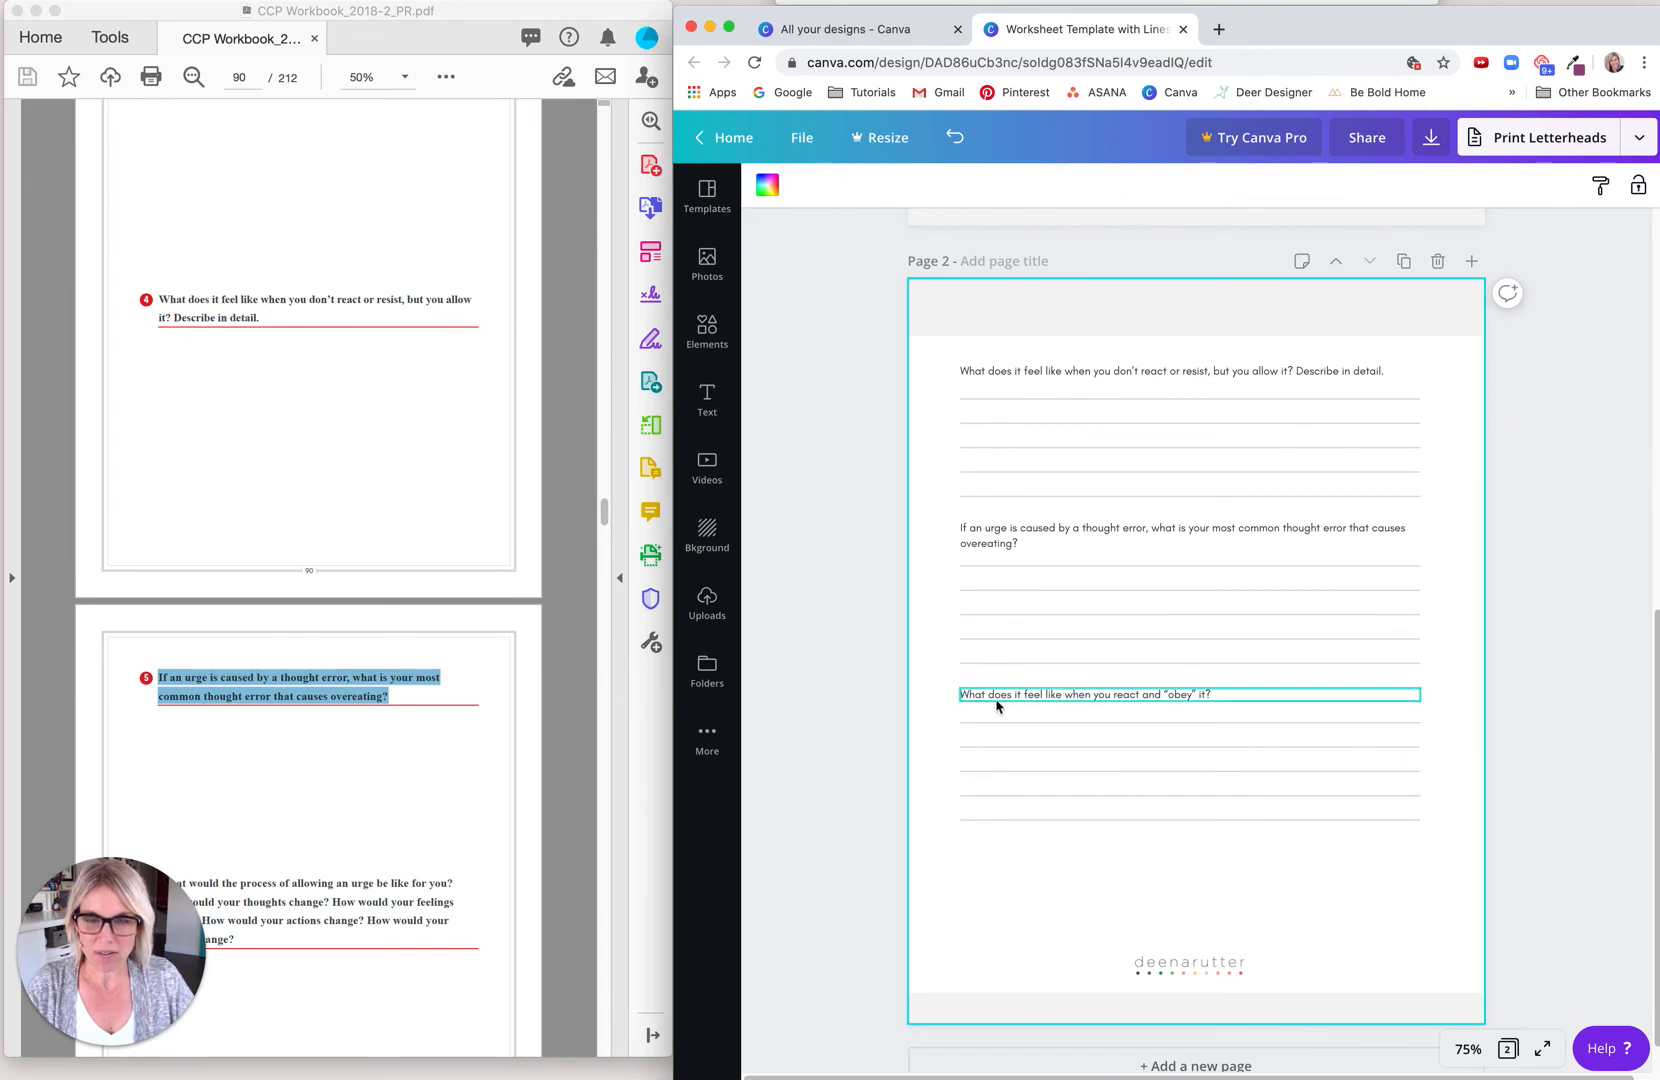
Step: Nudge the five writing lines under page 2's third question down to make room for a longer question
left_click(371, 791)
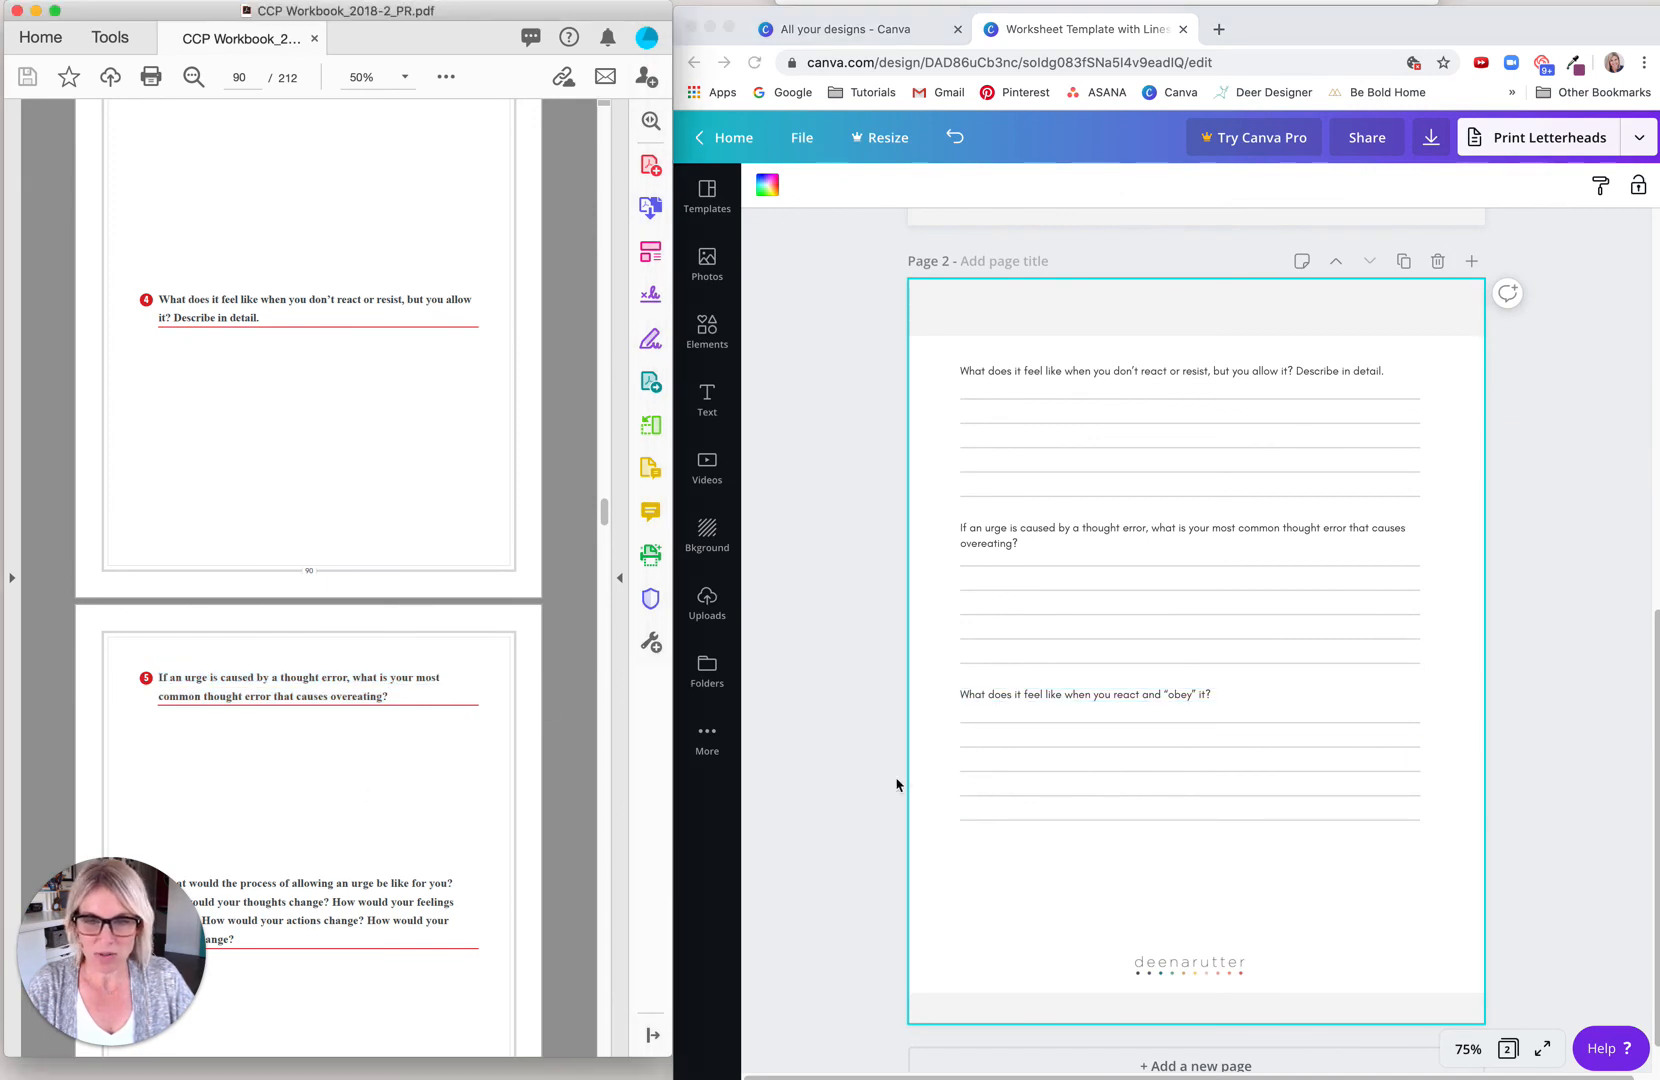
left_click(942, 731)
left_click_drag(948, 720, 951, 835)
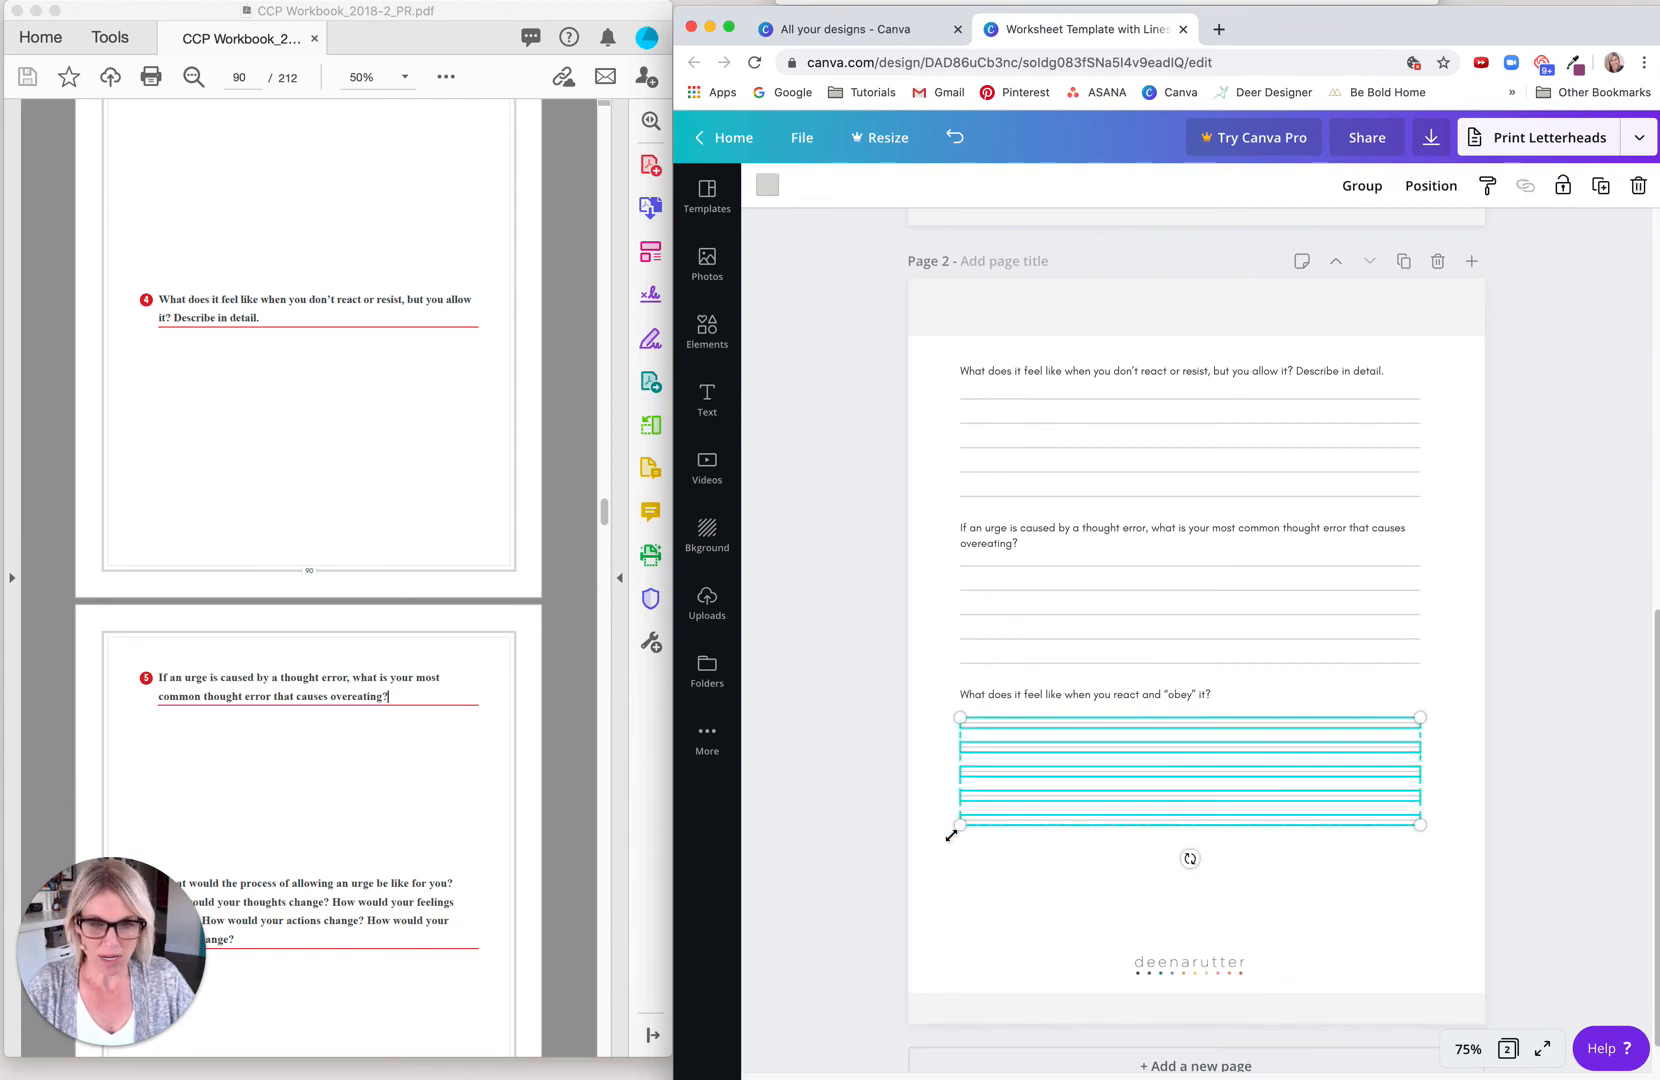
key("Down")
key("Down")
key("Down")
key("Down")
key("Down")
key("Down")
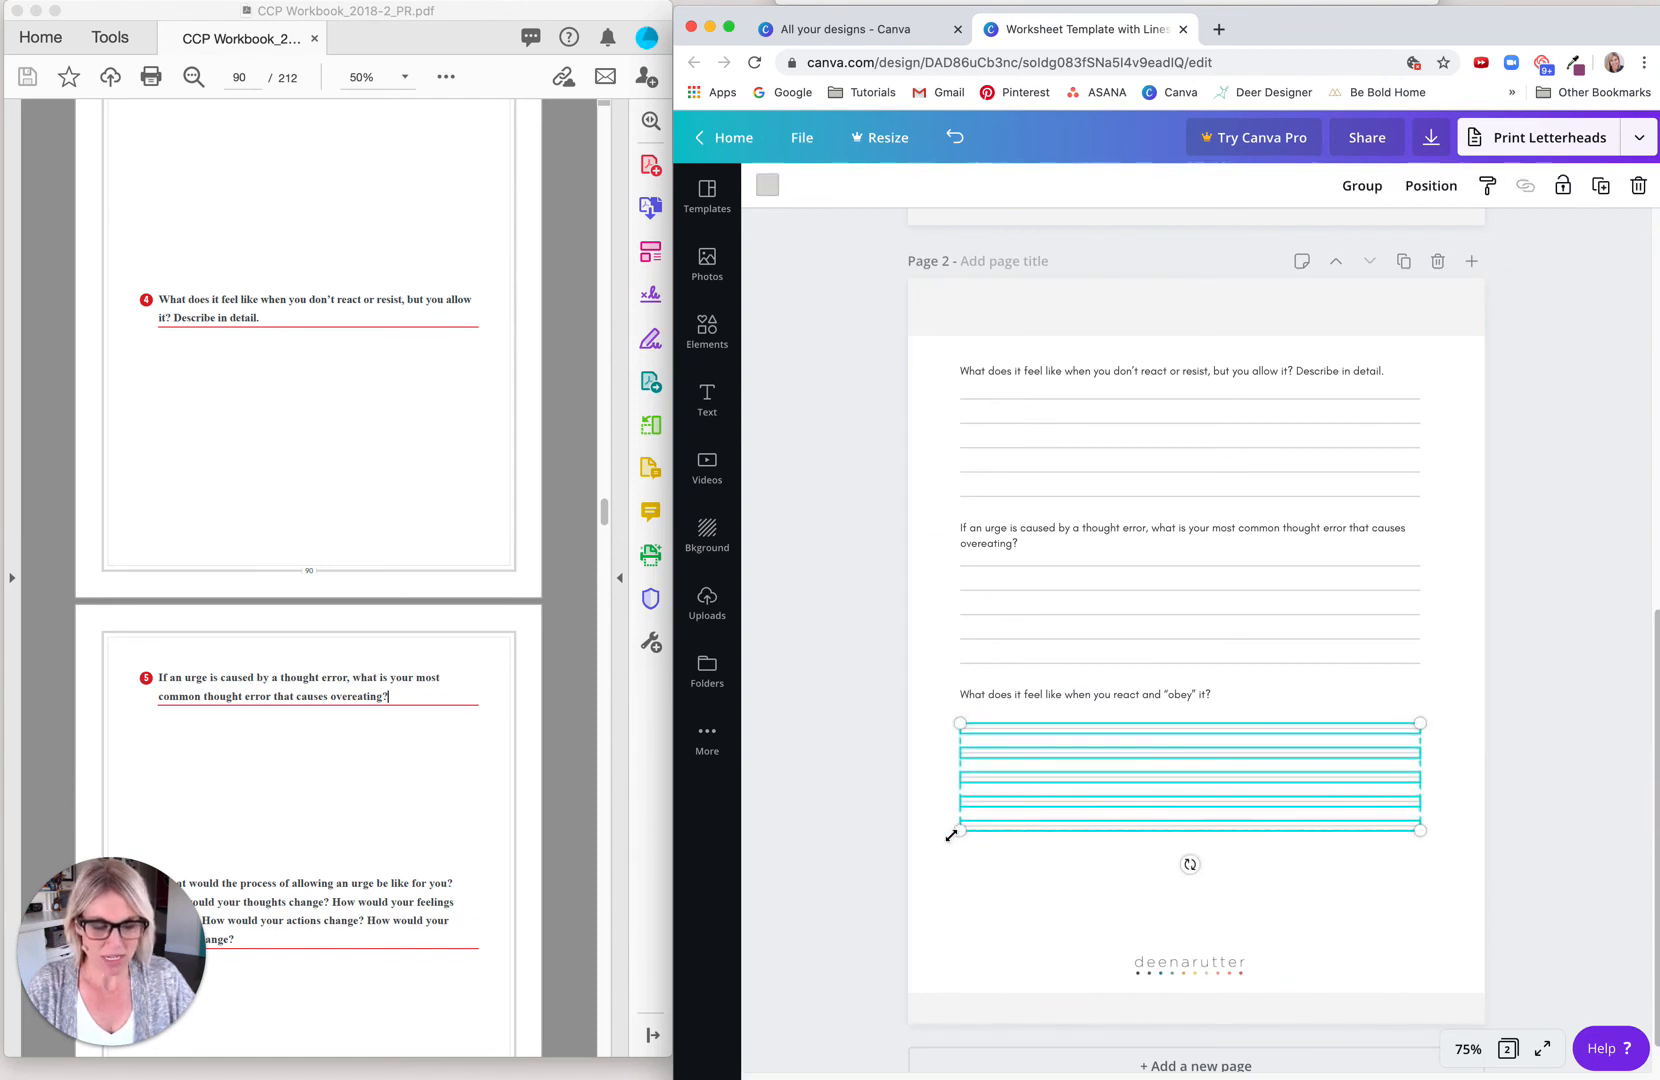
key("Down")
key("Down")
key("Down")
key("Down")
key("Down")
key("Down")
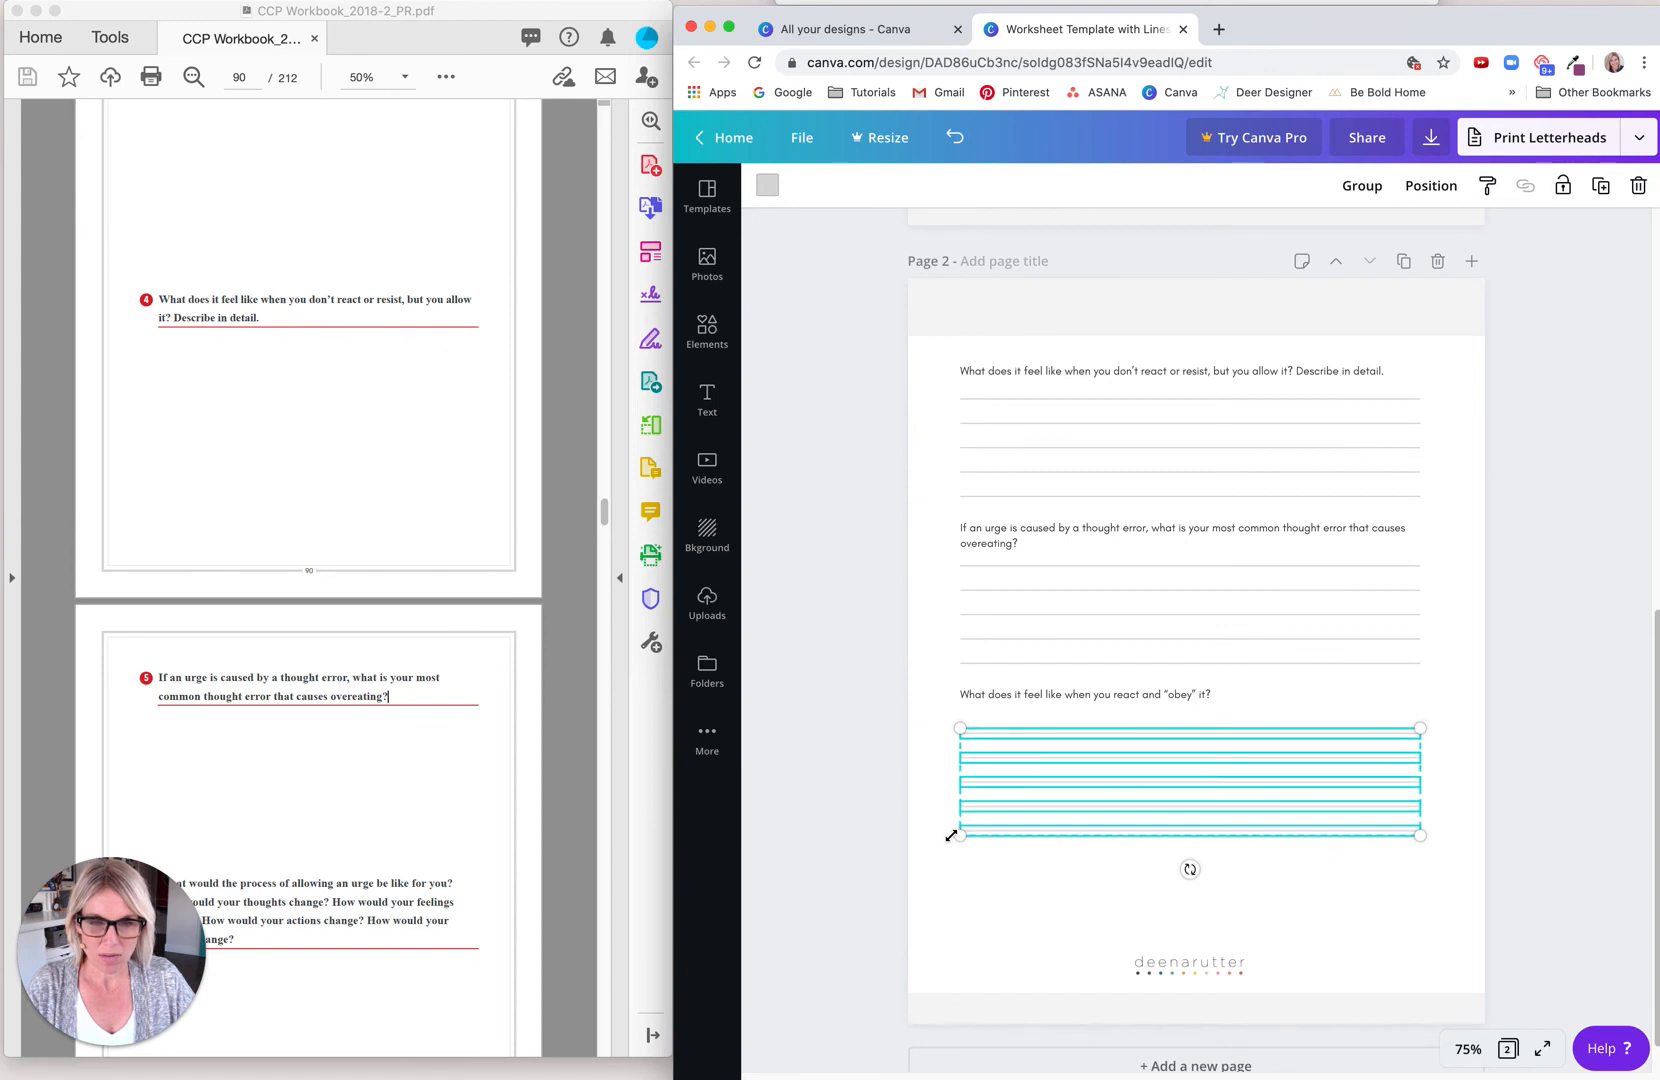
key("Down")
key("Down")
key("Down")
key("Down")
key("Down")
key("Down")
key("Down")
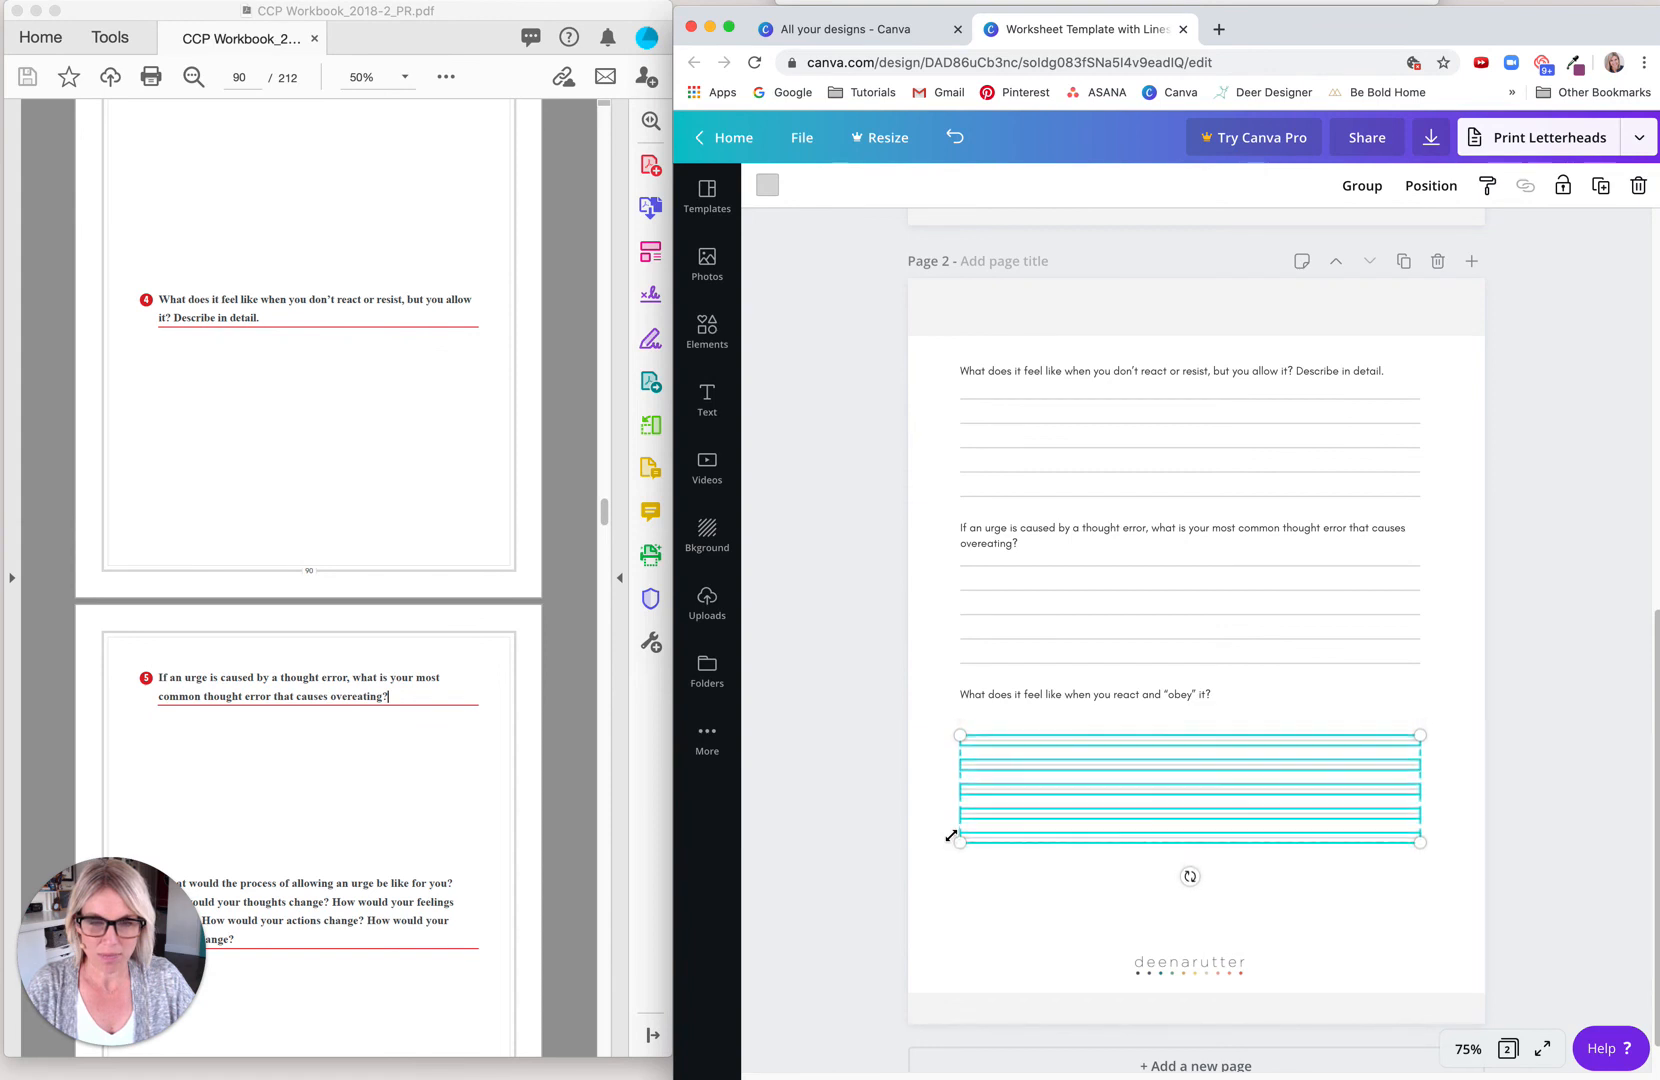
key("Down")
Step: Replace the third question on page 2 with the PDF's question 6, beginning "What would the process of allowing an urge be like for you?"
left_click(416, 697)
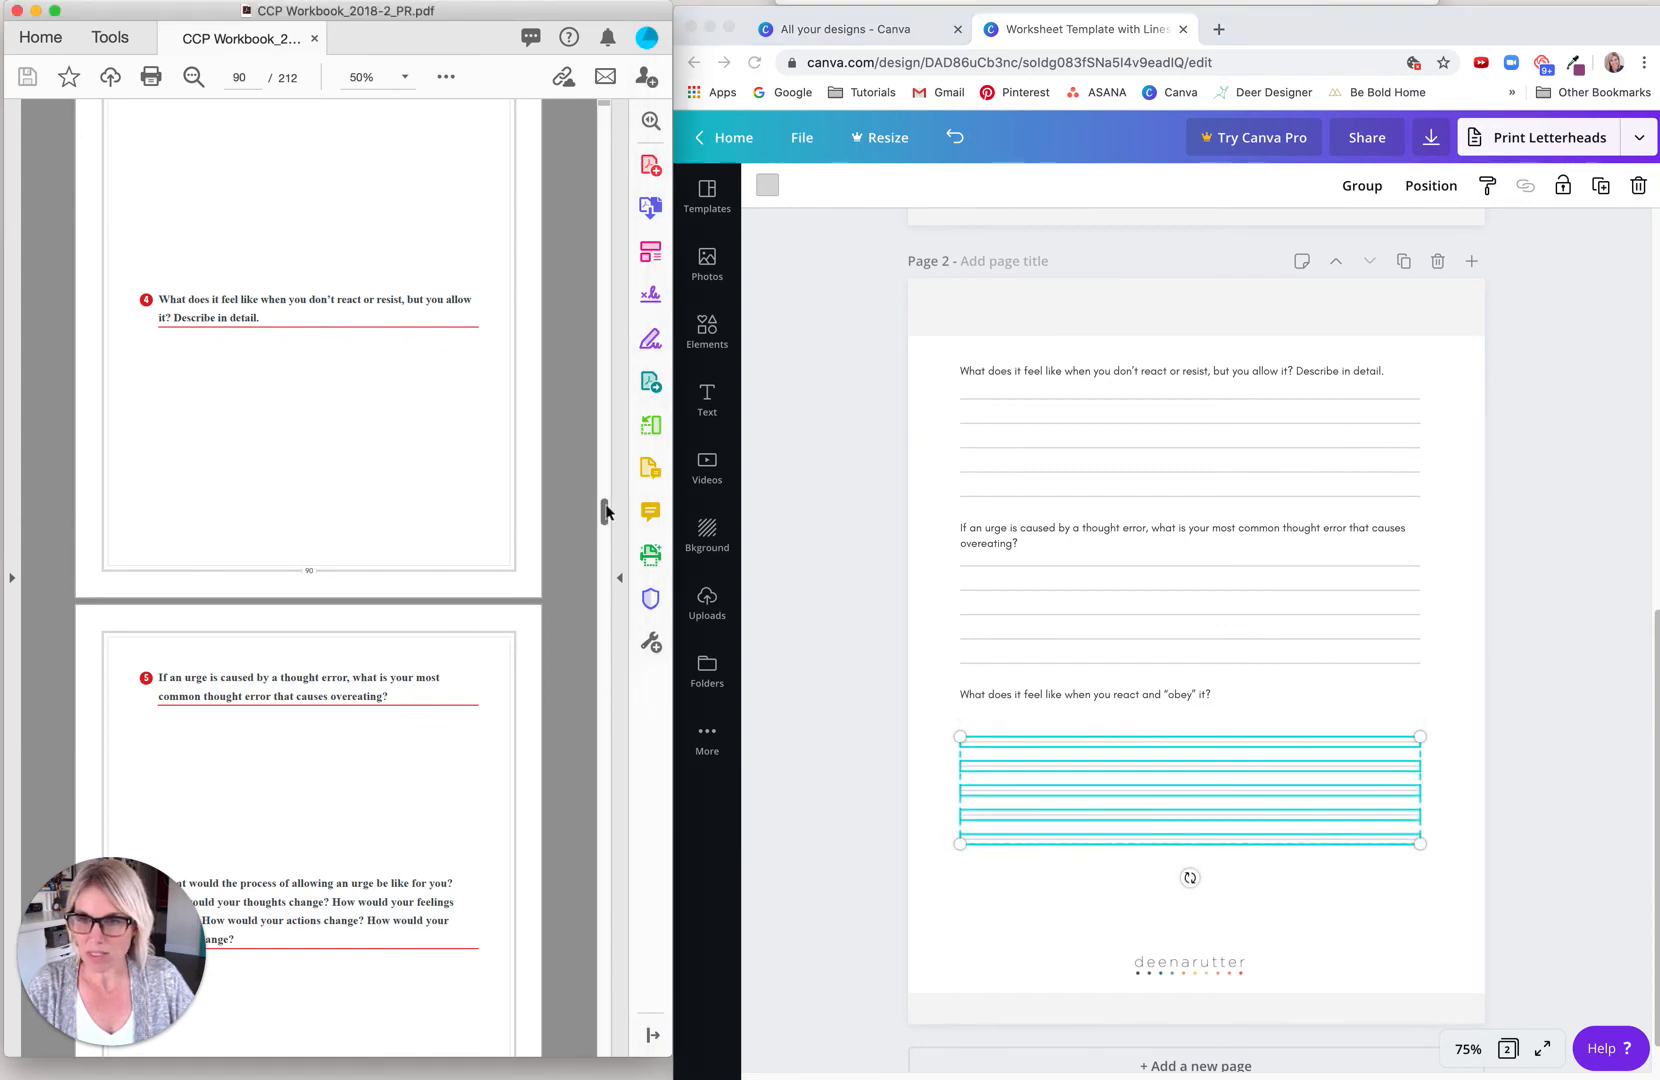
left_click_drag(606, 512, 606, 516)
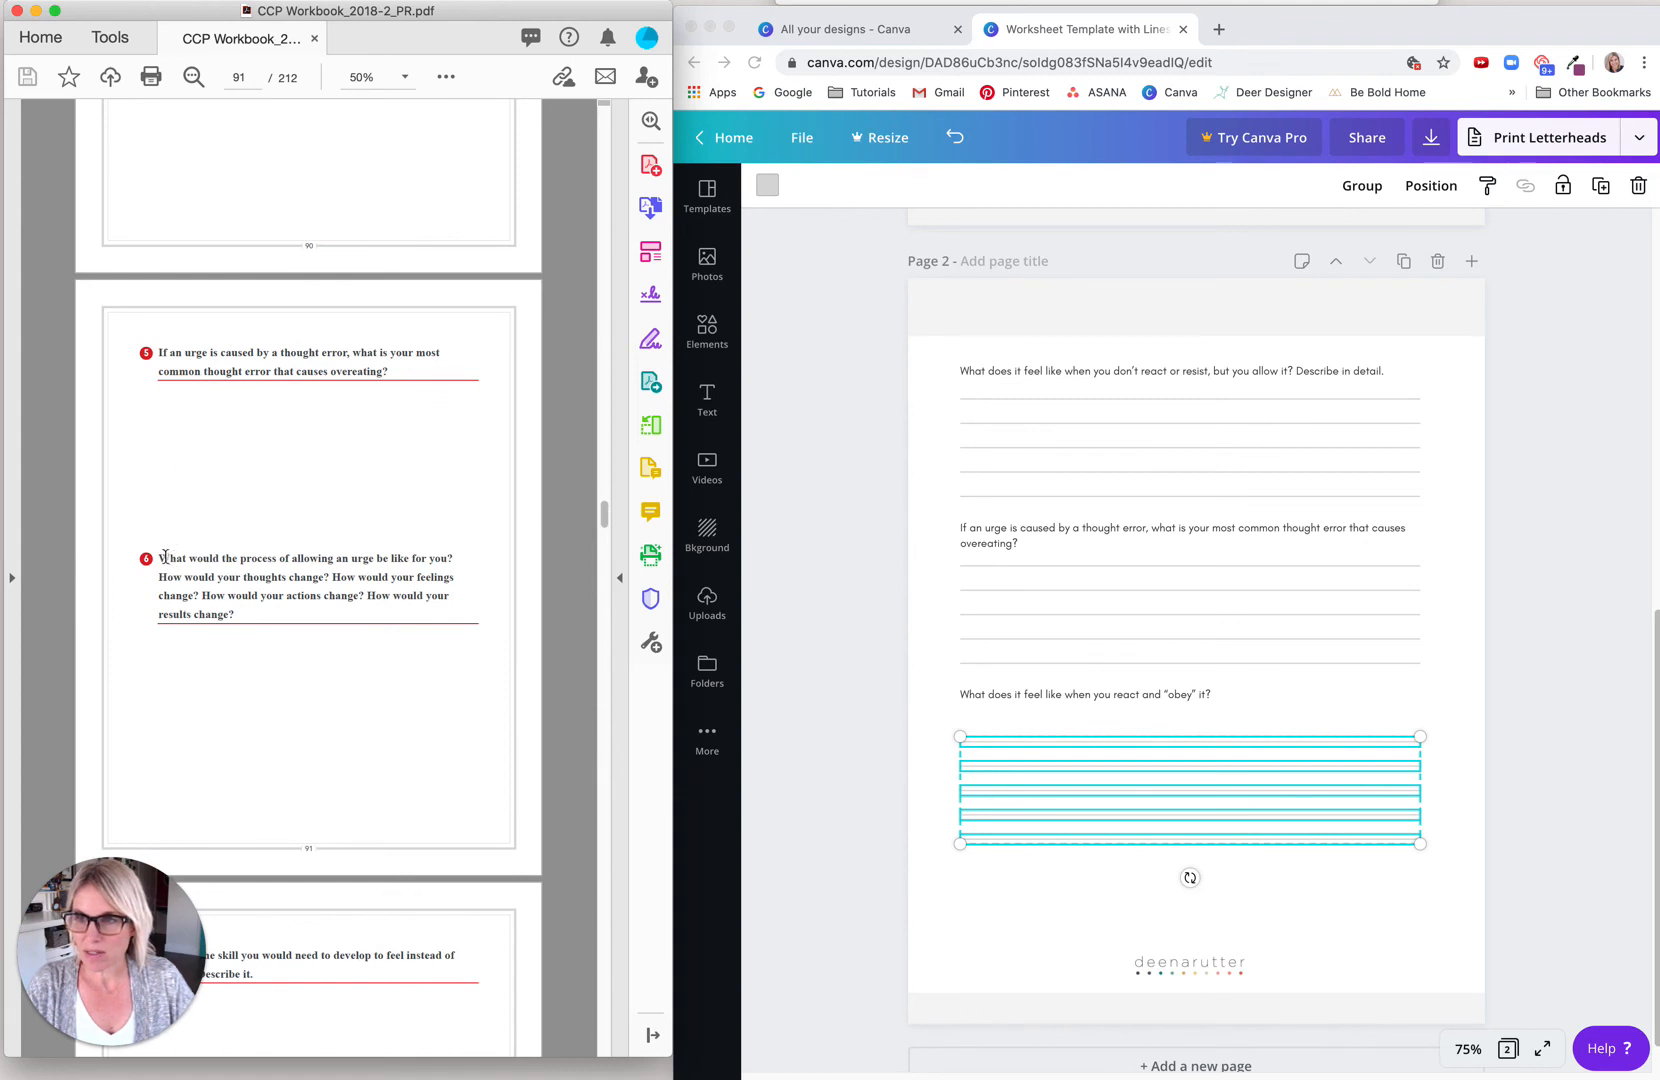
left_click_drag(165, 557, 236, 615)
key("super+c")
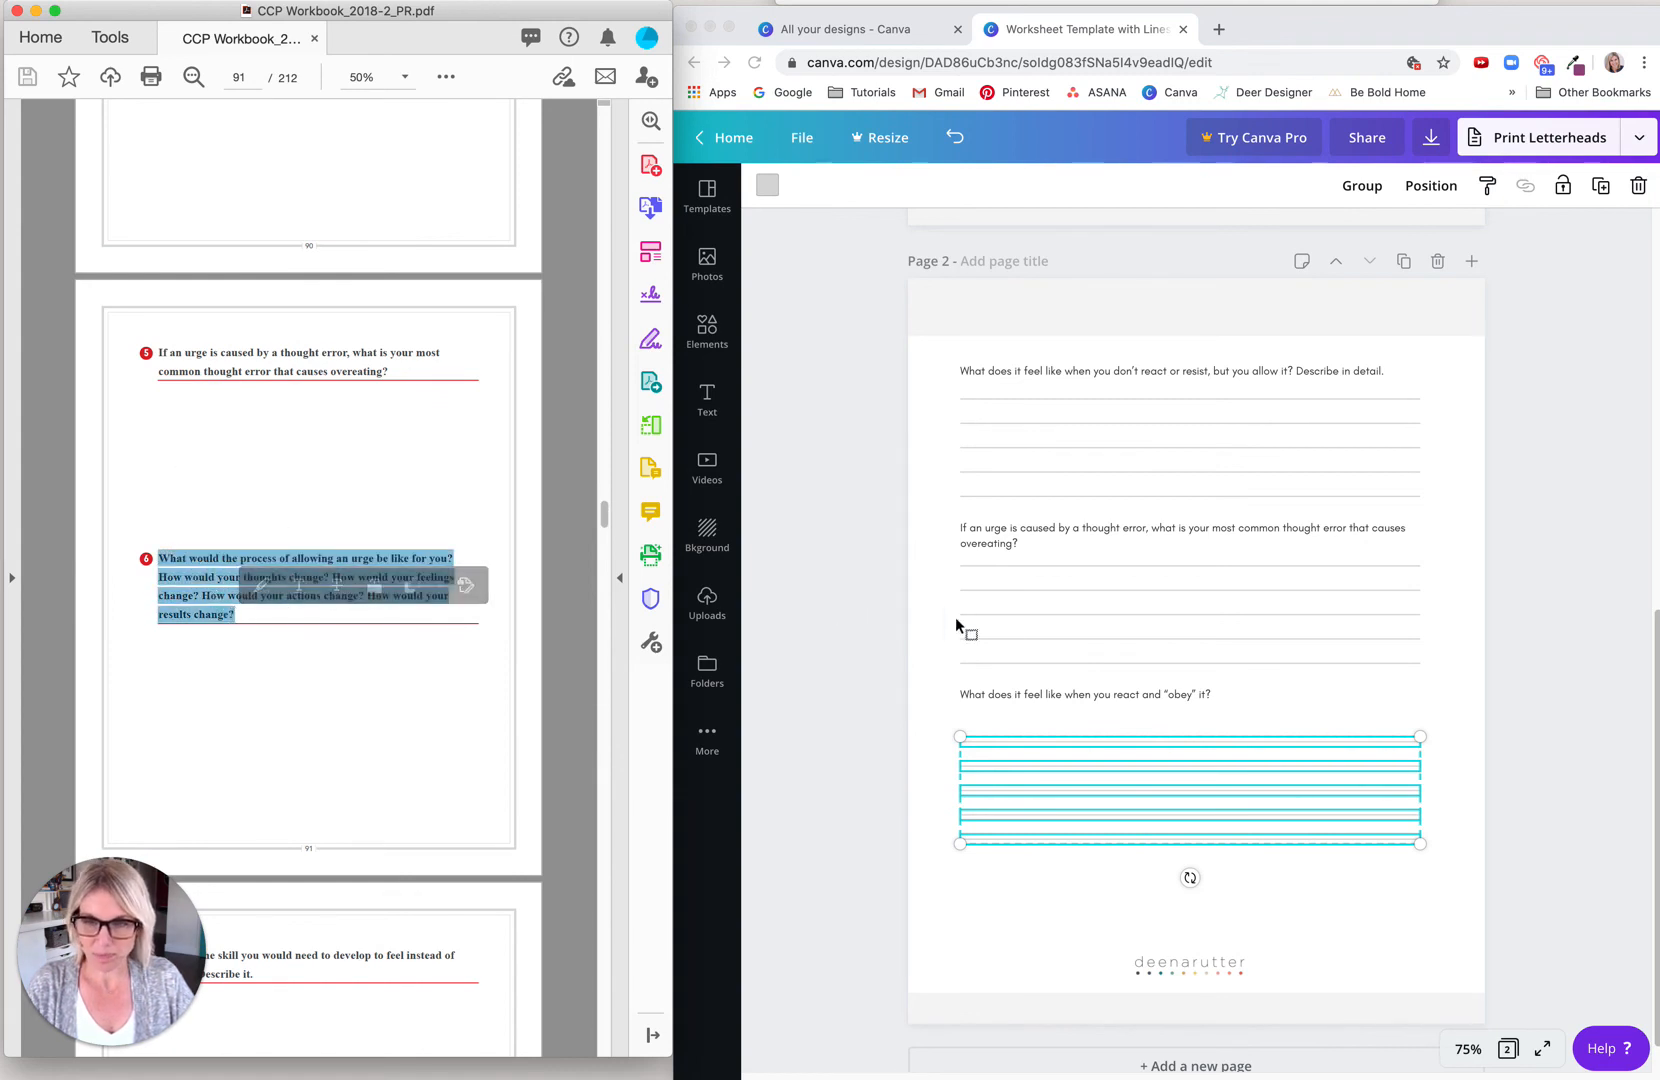
left_click(1000, 695)
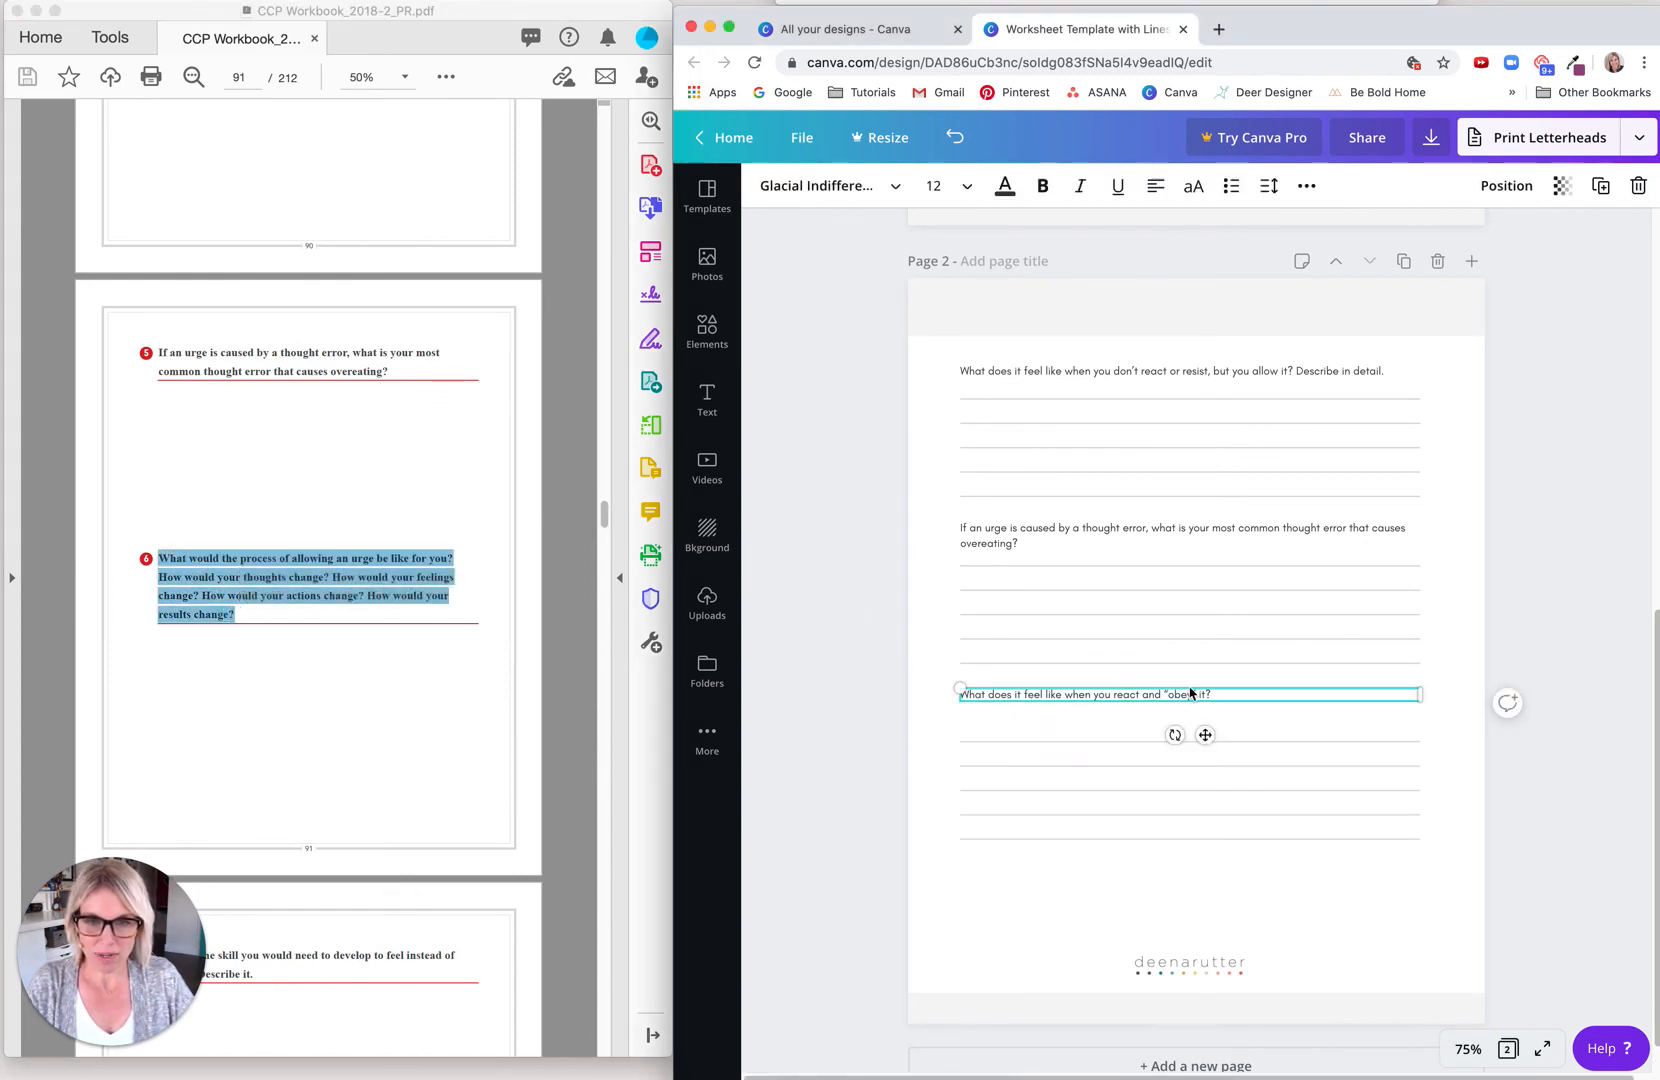
left_click_drag(1214, 694, 958, 698)
key("super+v")
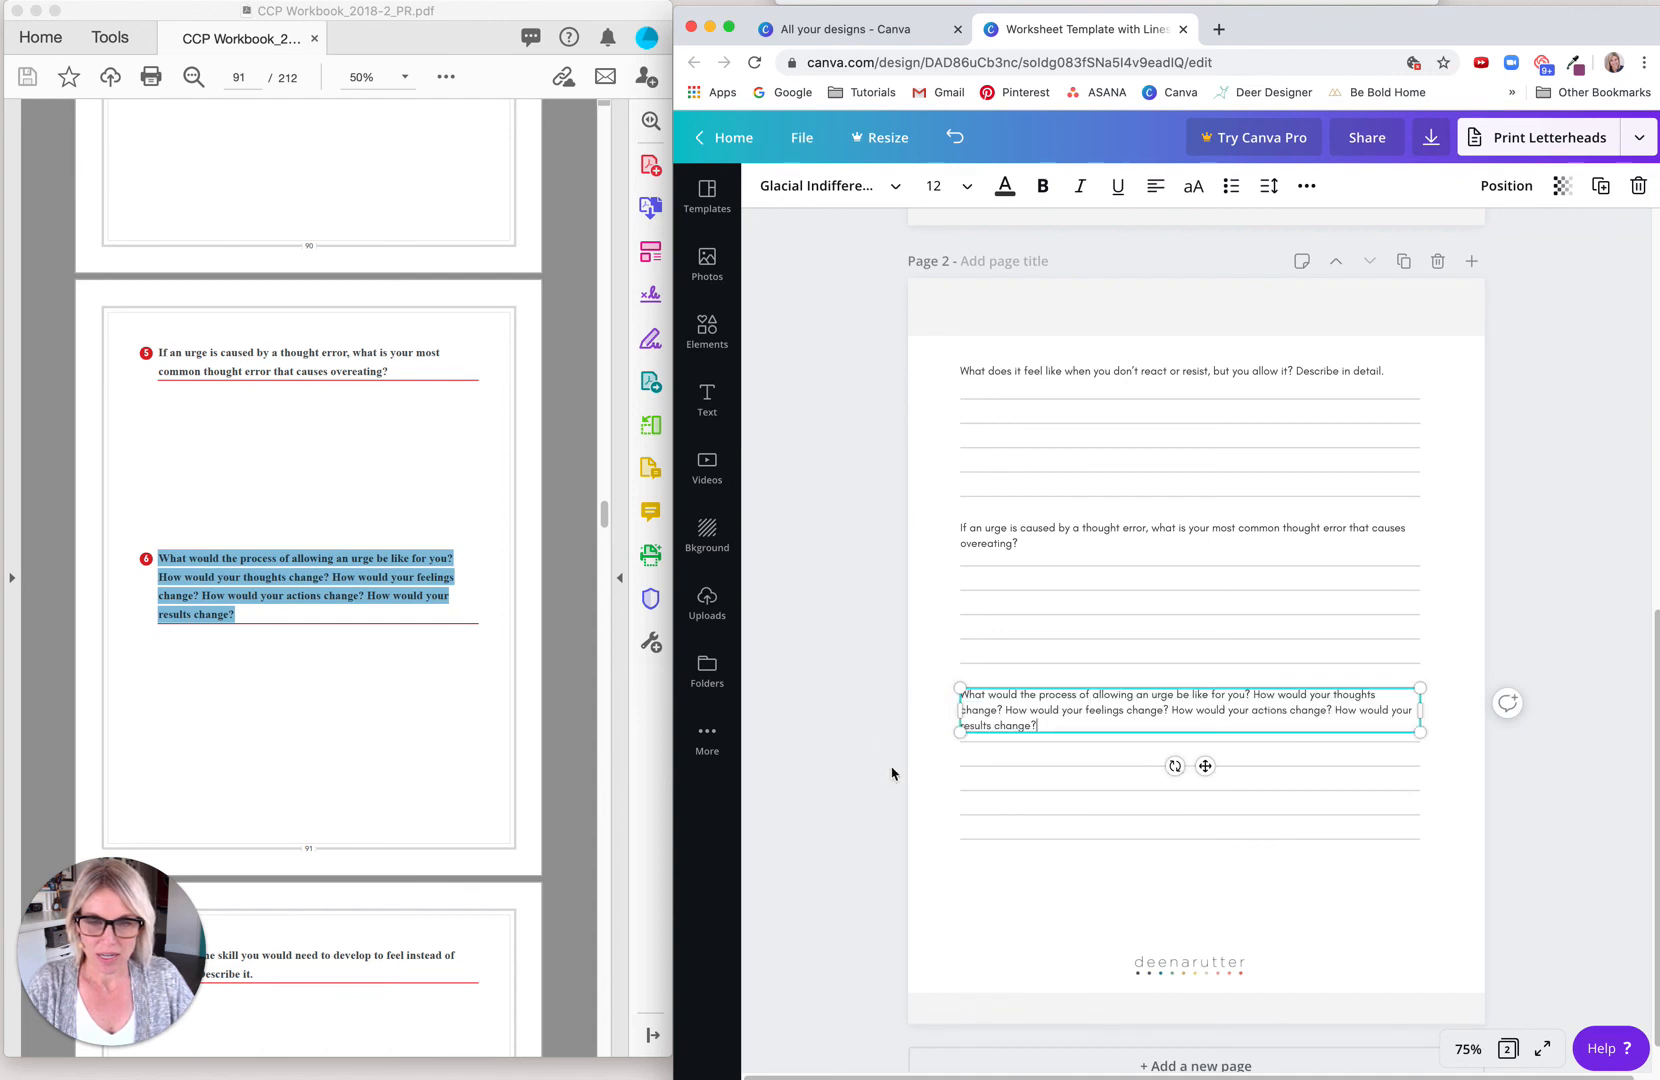
left_click(888, 770)
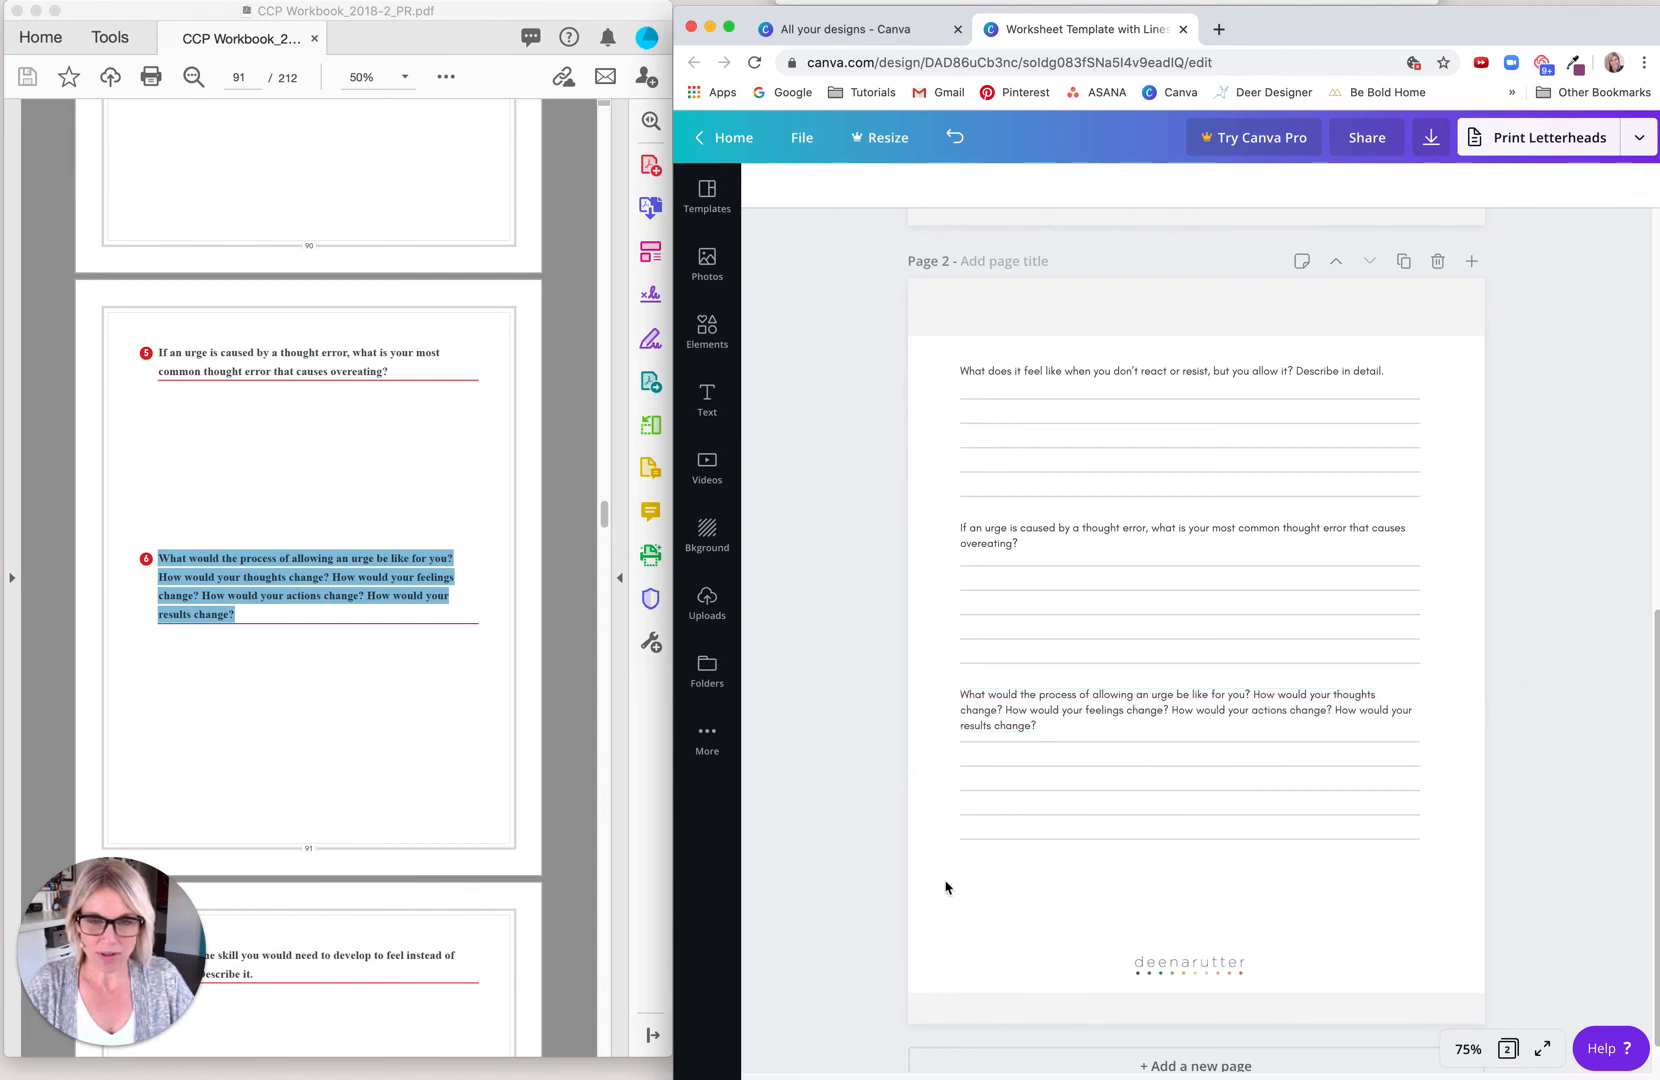
Step: Nudge the third question's five writing lines on page 2 slightly further down, clear of the three-line question text
left_click(940, 757)
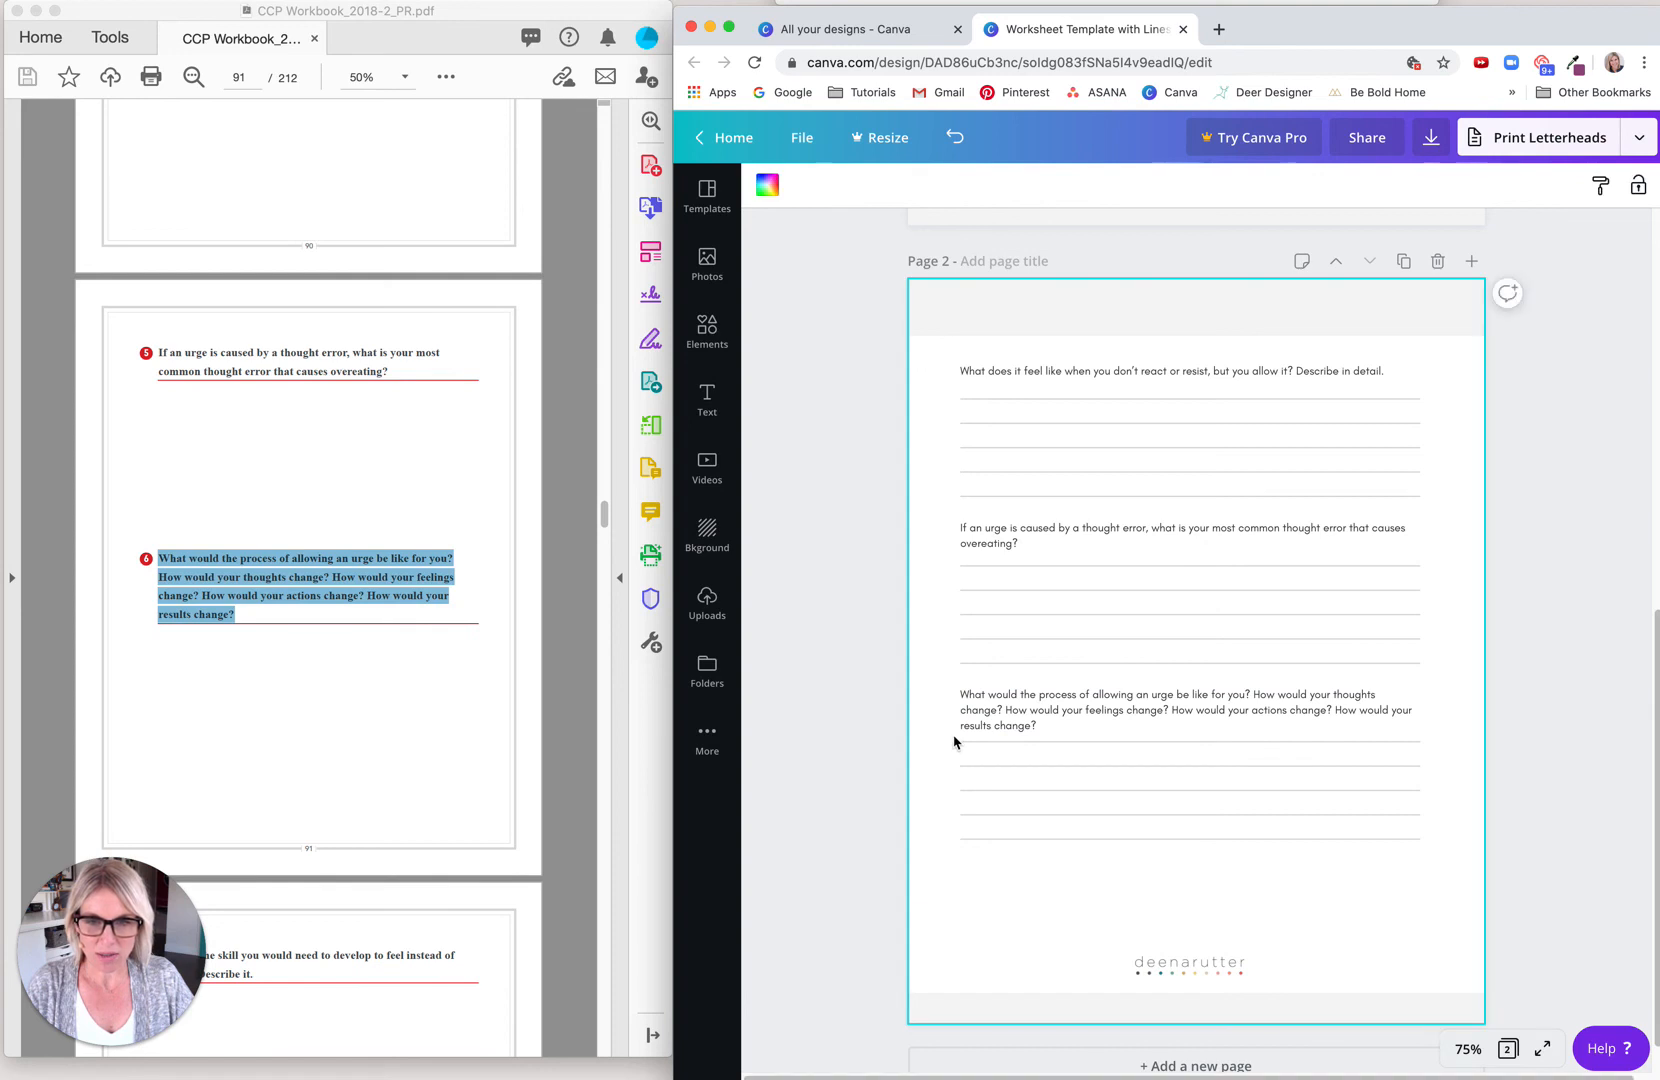
left_click_drag(955, 750, 960, 849)
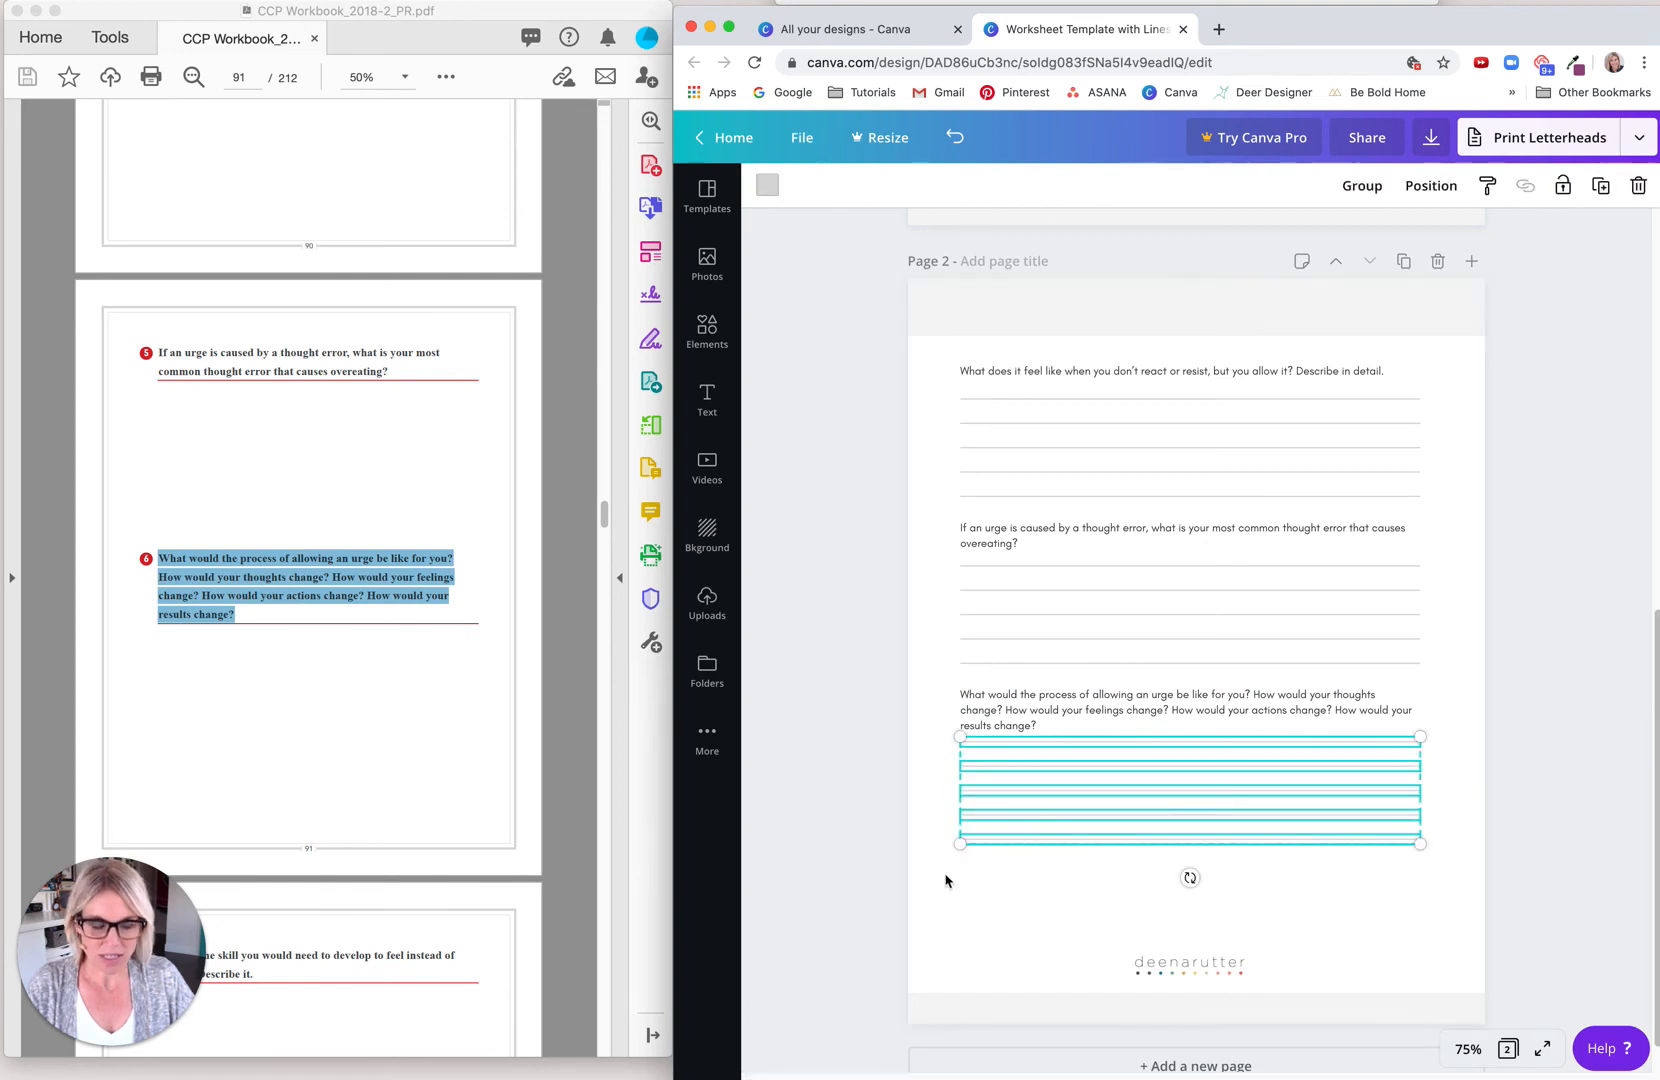
key("Down")
key("Down")
key("Down")
key("Down")
key("Down")
key("Down")
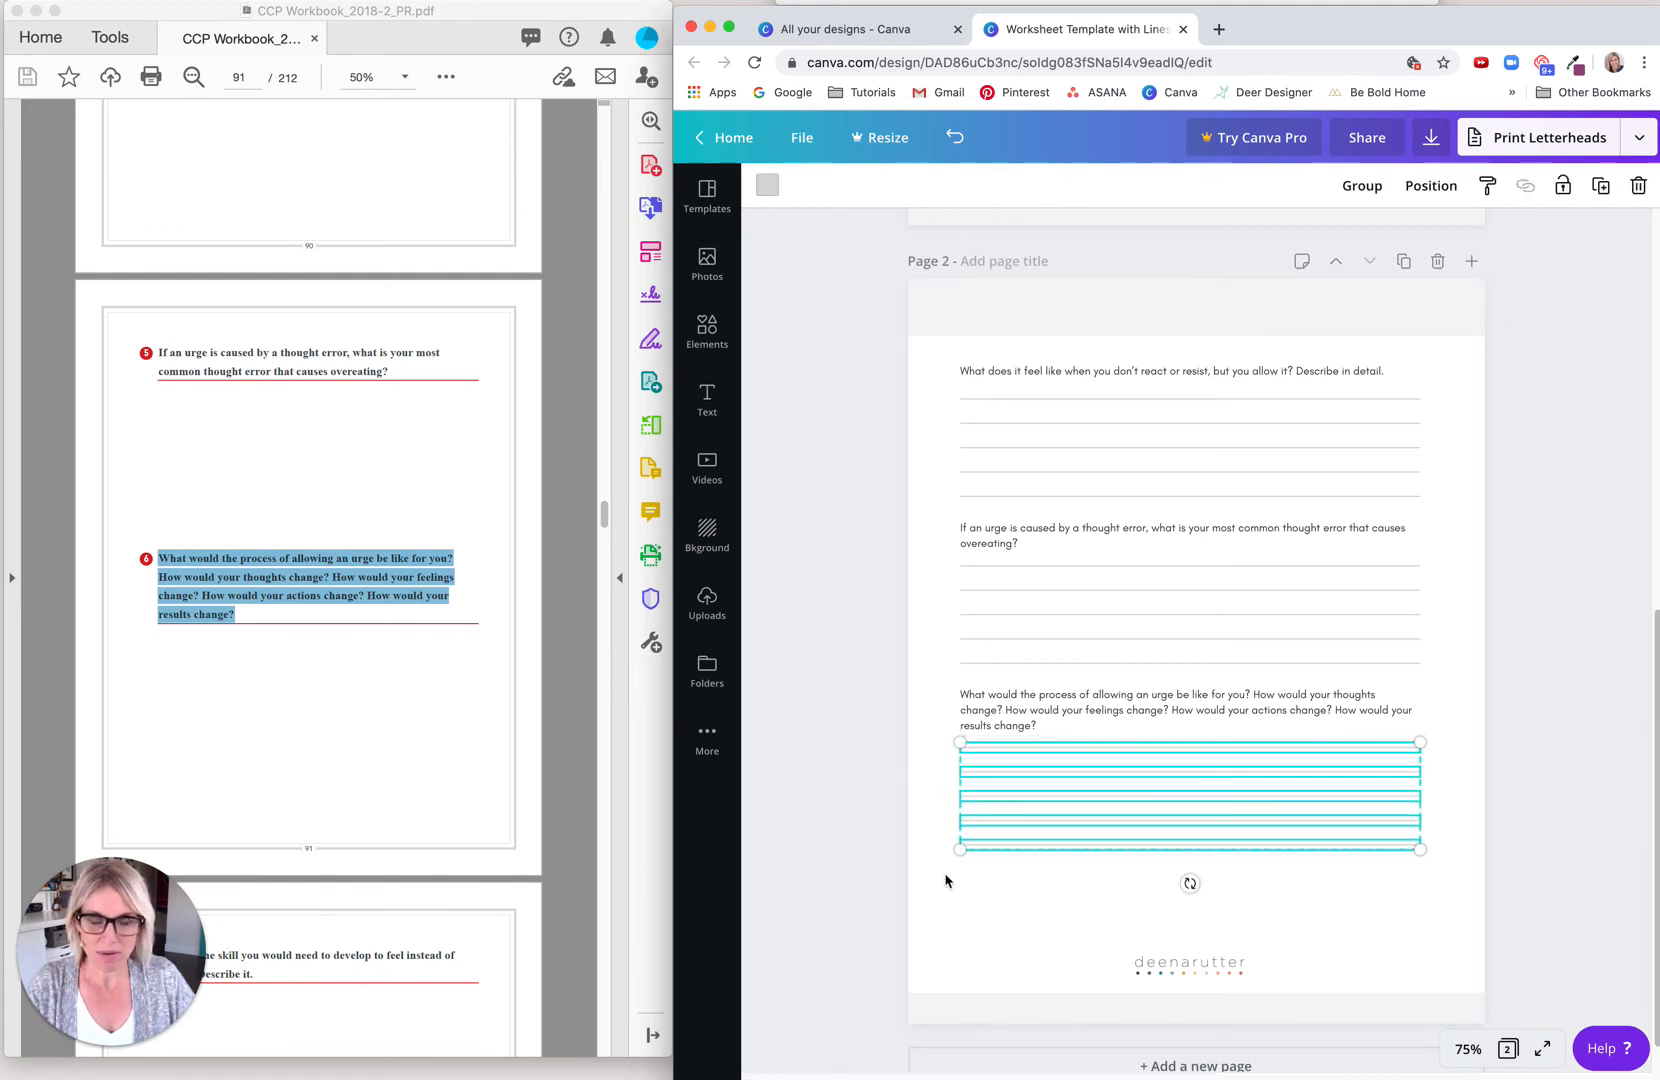
left_click(875, 697)
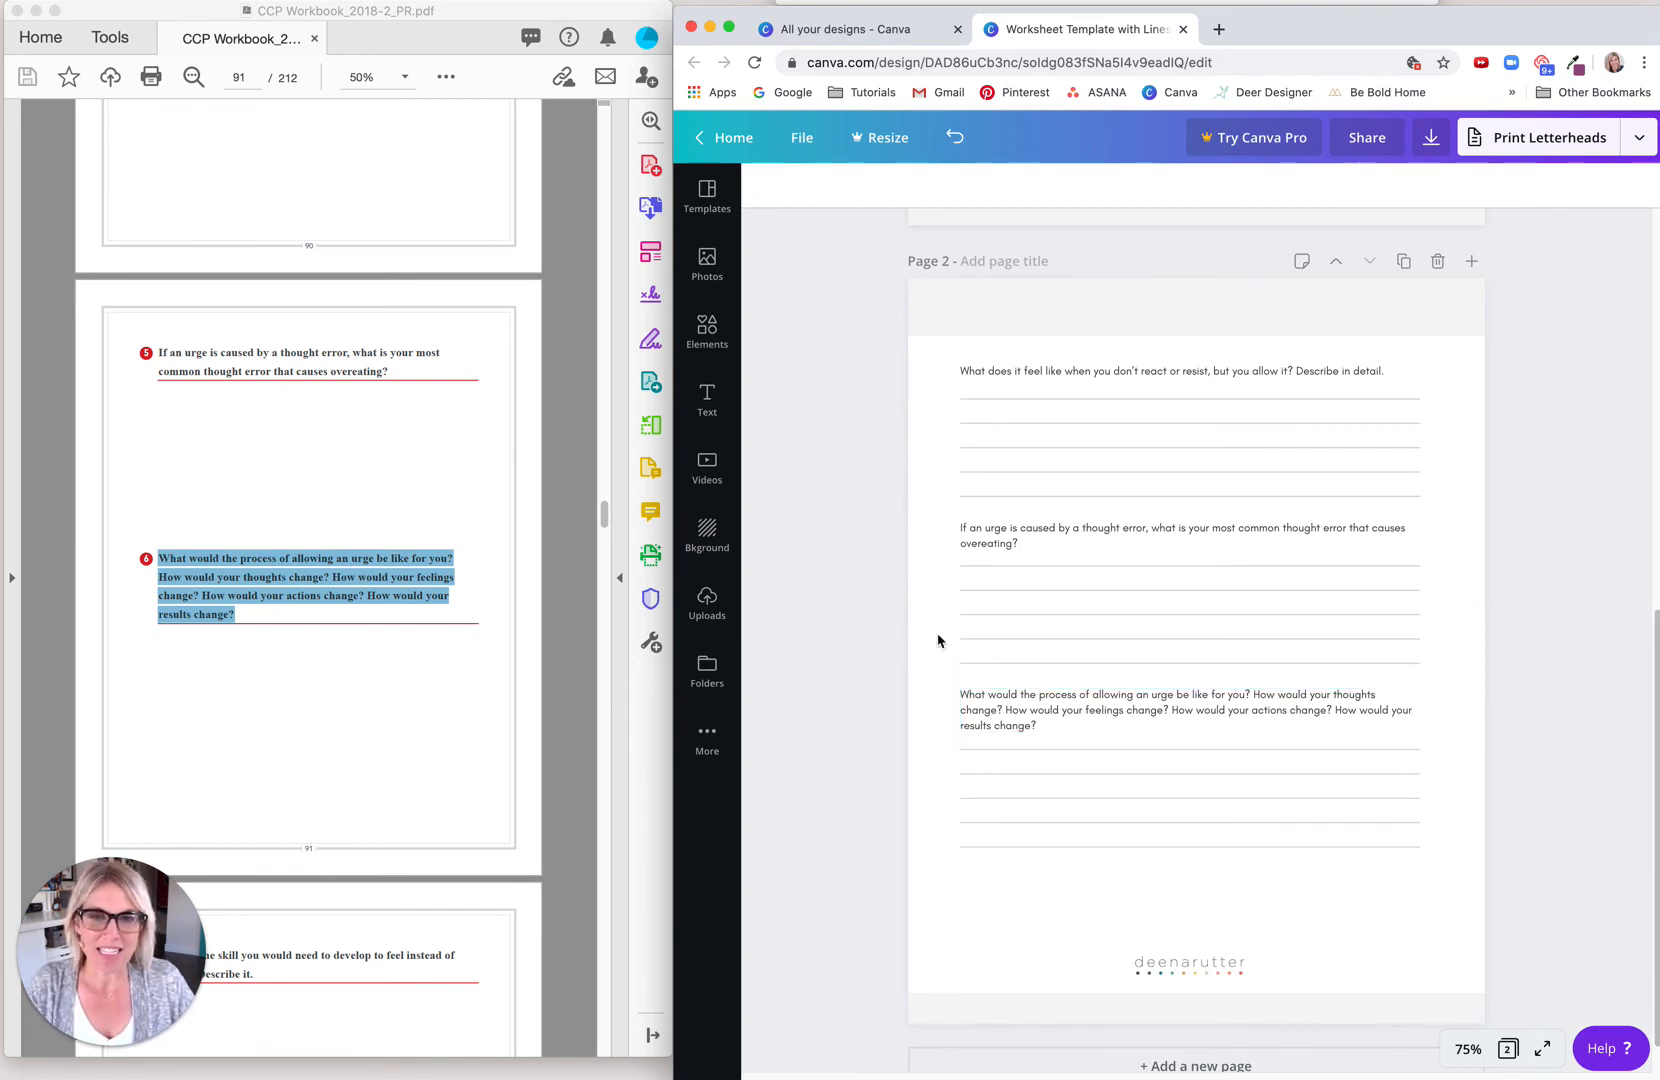
Step: Download all pages of the worksheet as a PDF Print file and dismiss the referral offer
left_click(1432, 143)
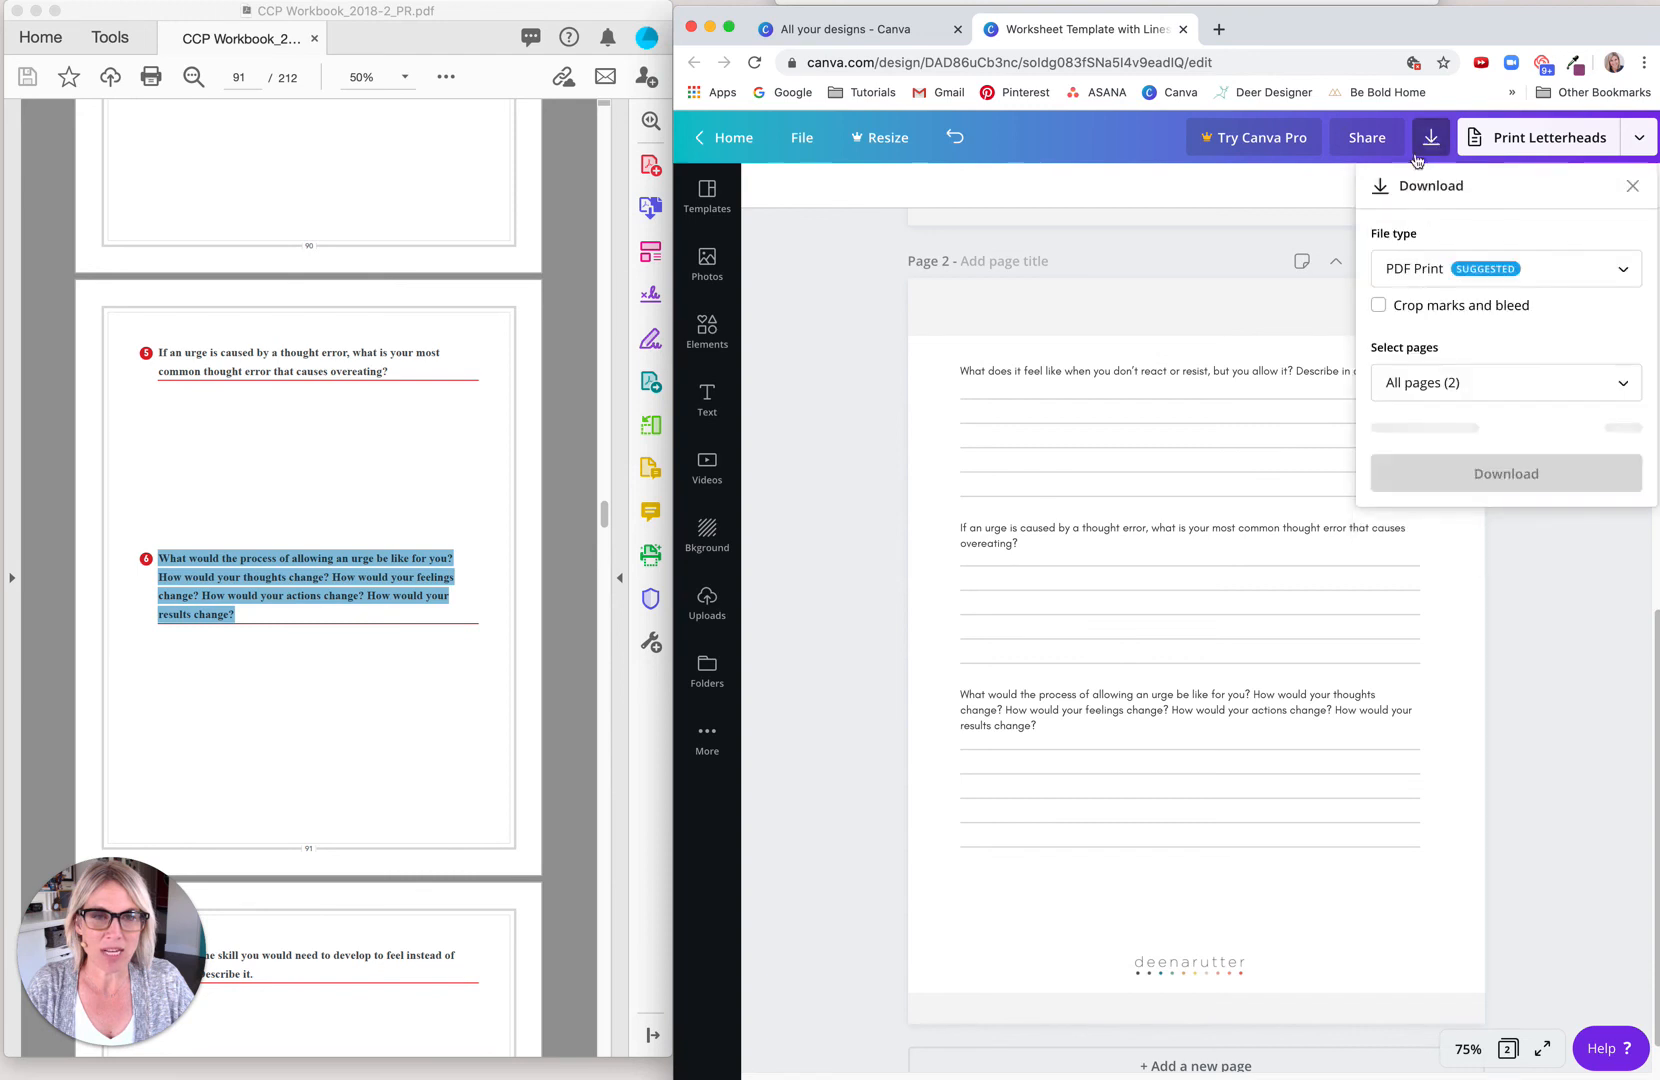
left_click(1622, 276)
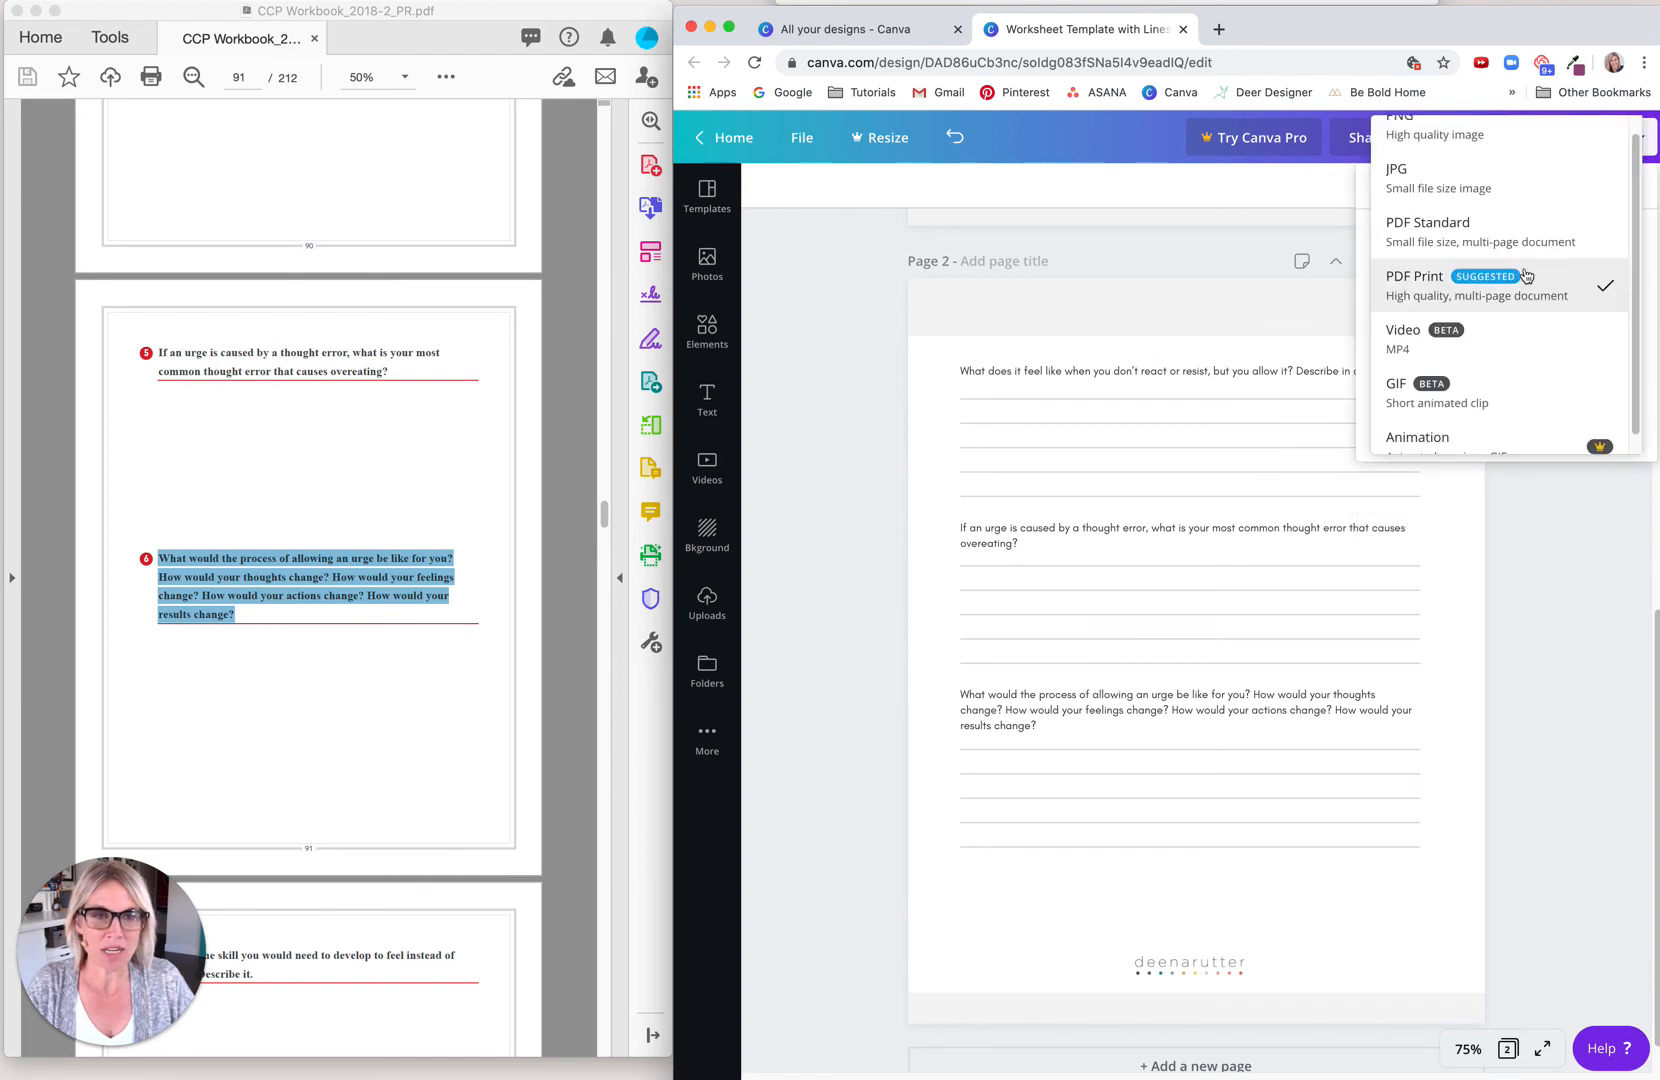
left_click(1424, 286)
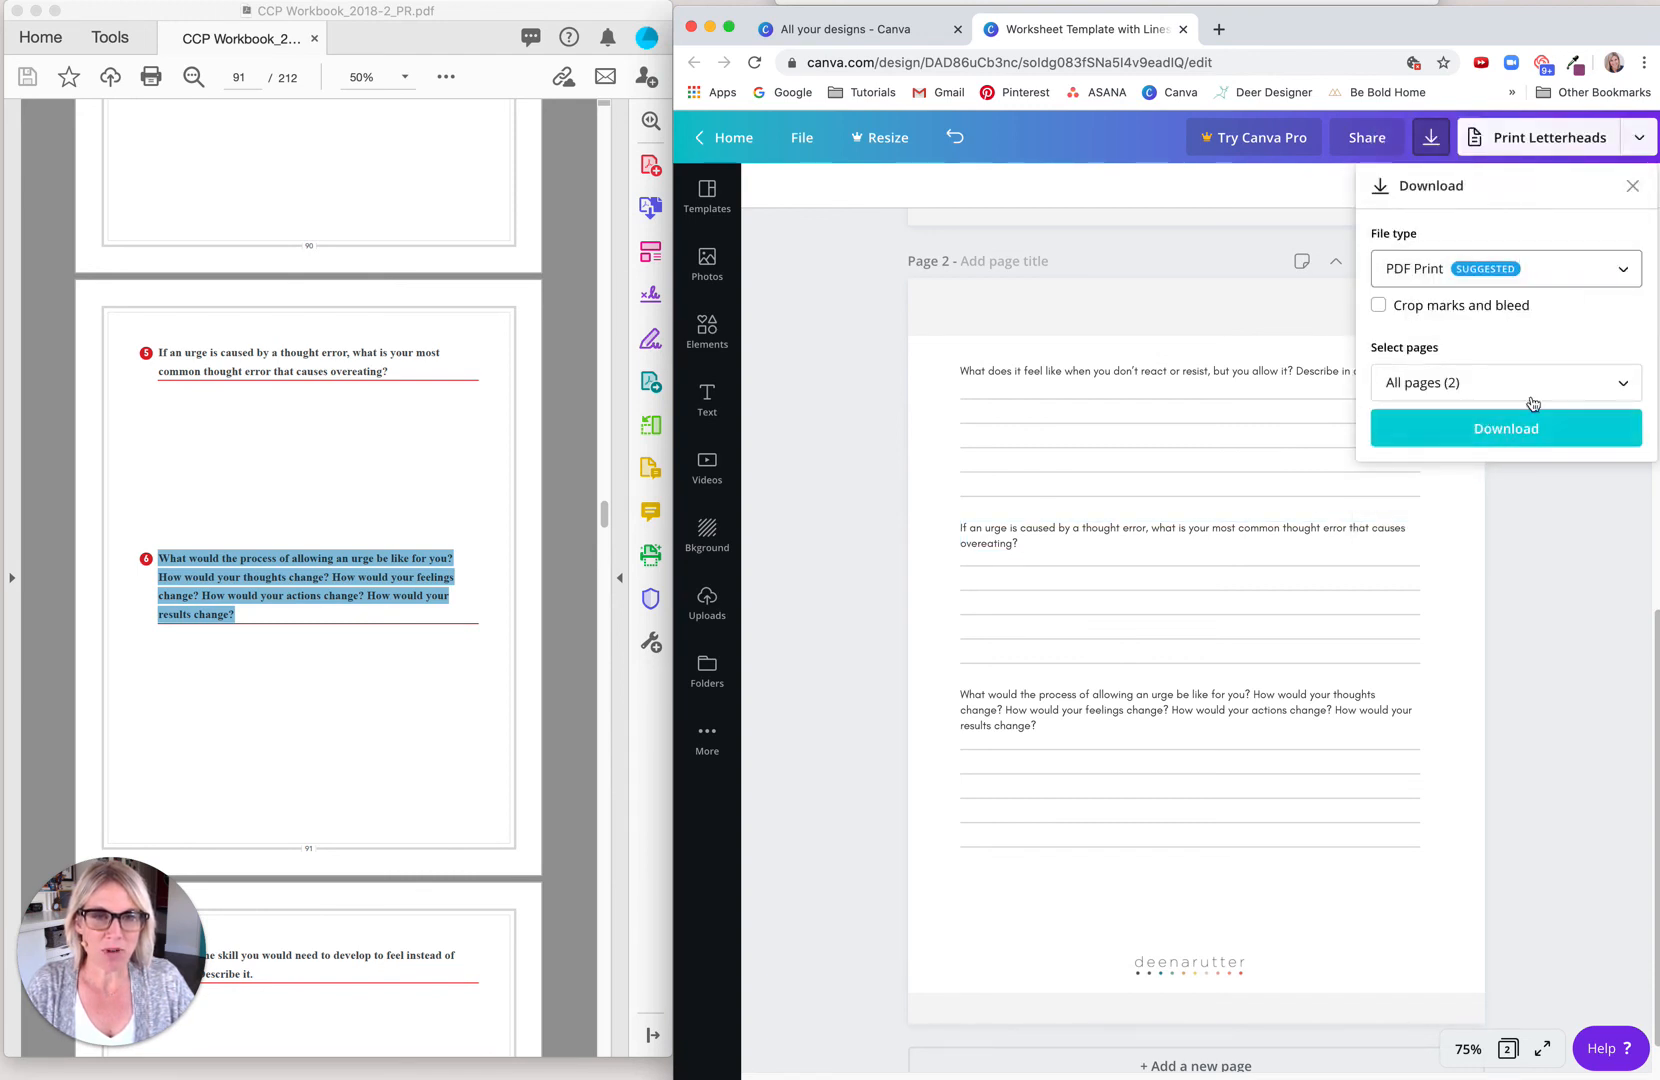
left_click(1622, 384)
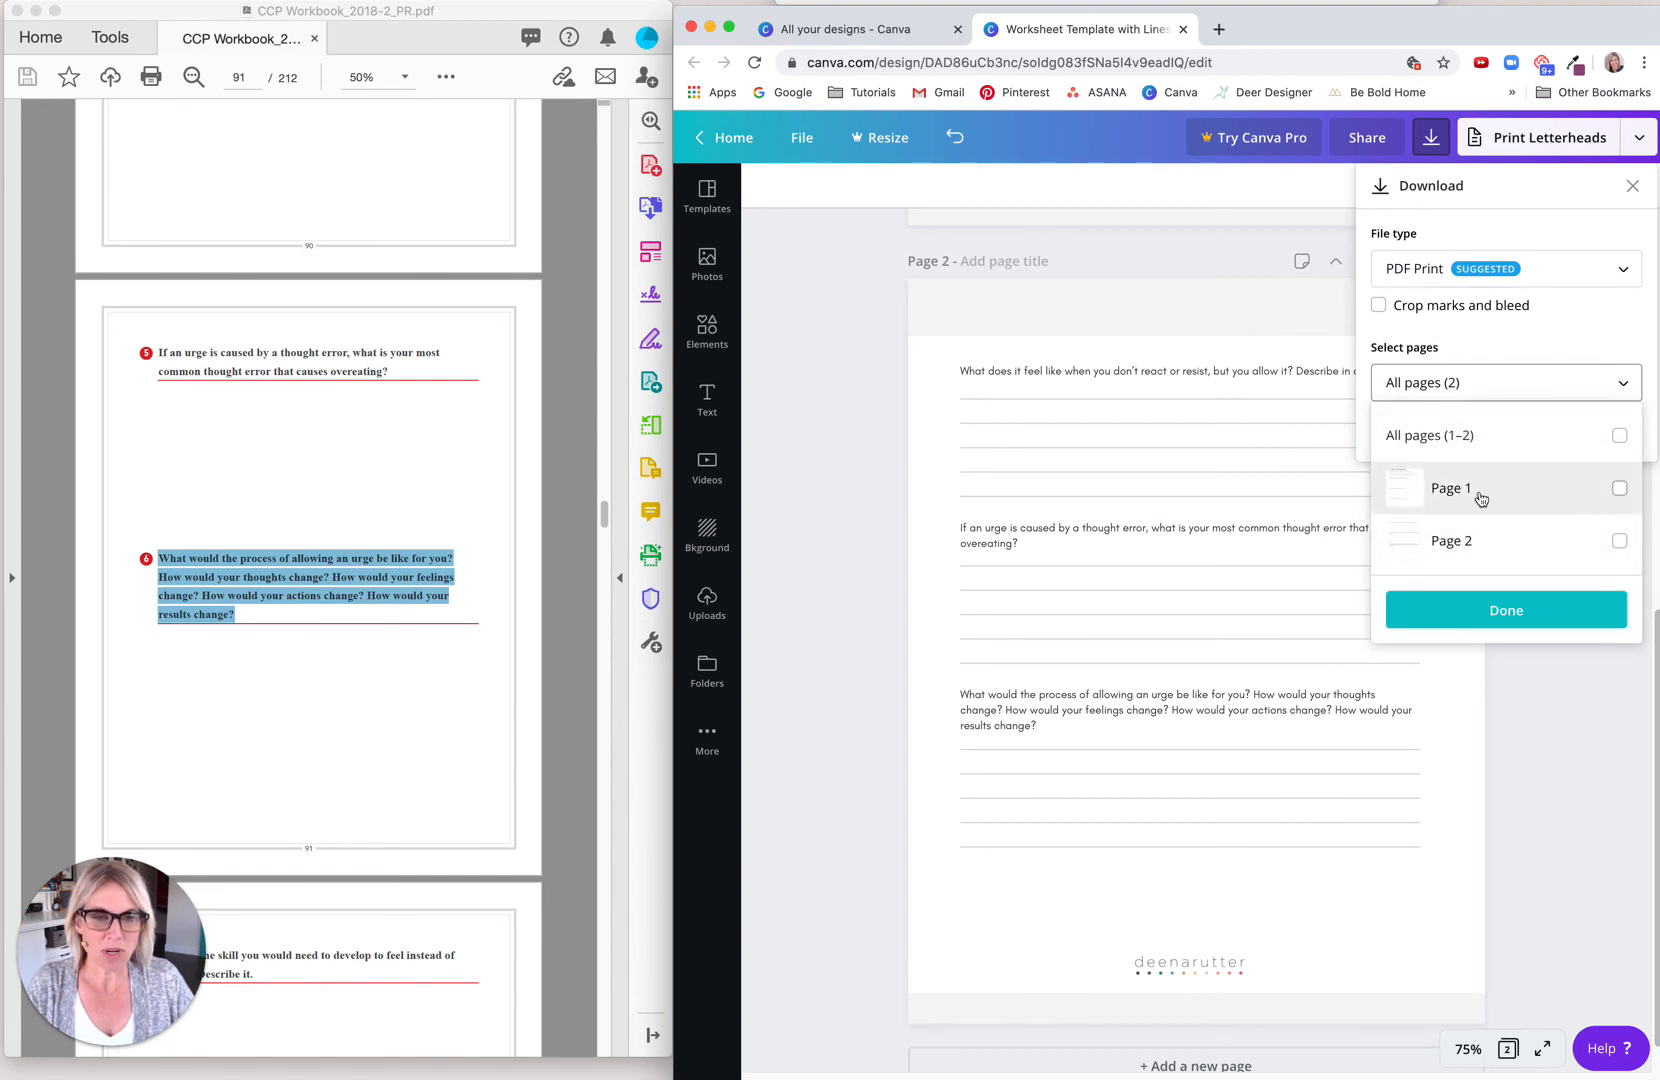
left_click(1506, 612)
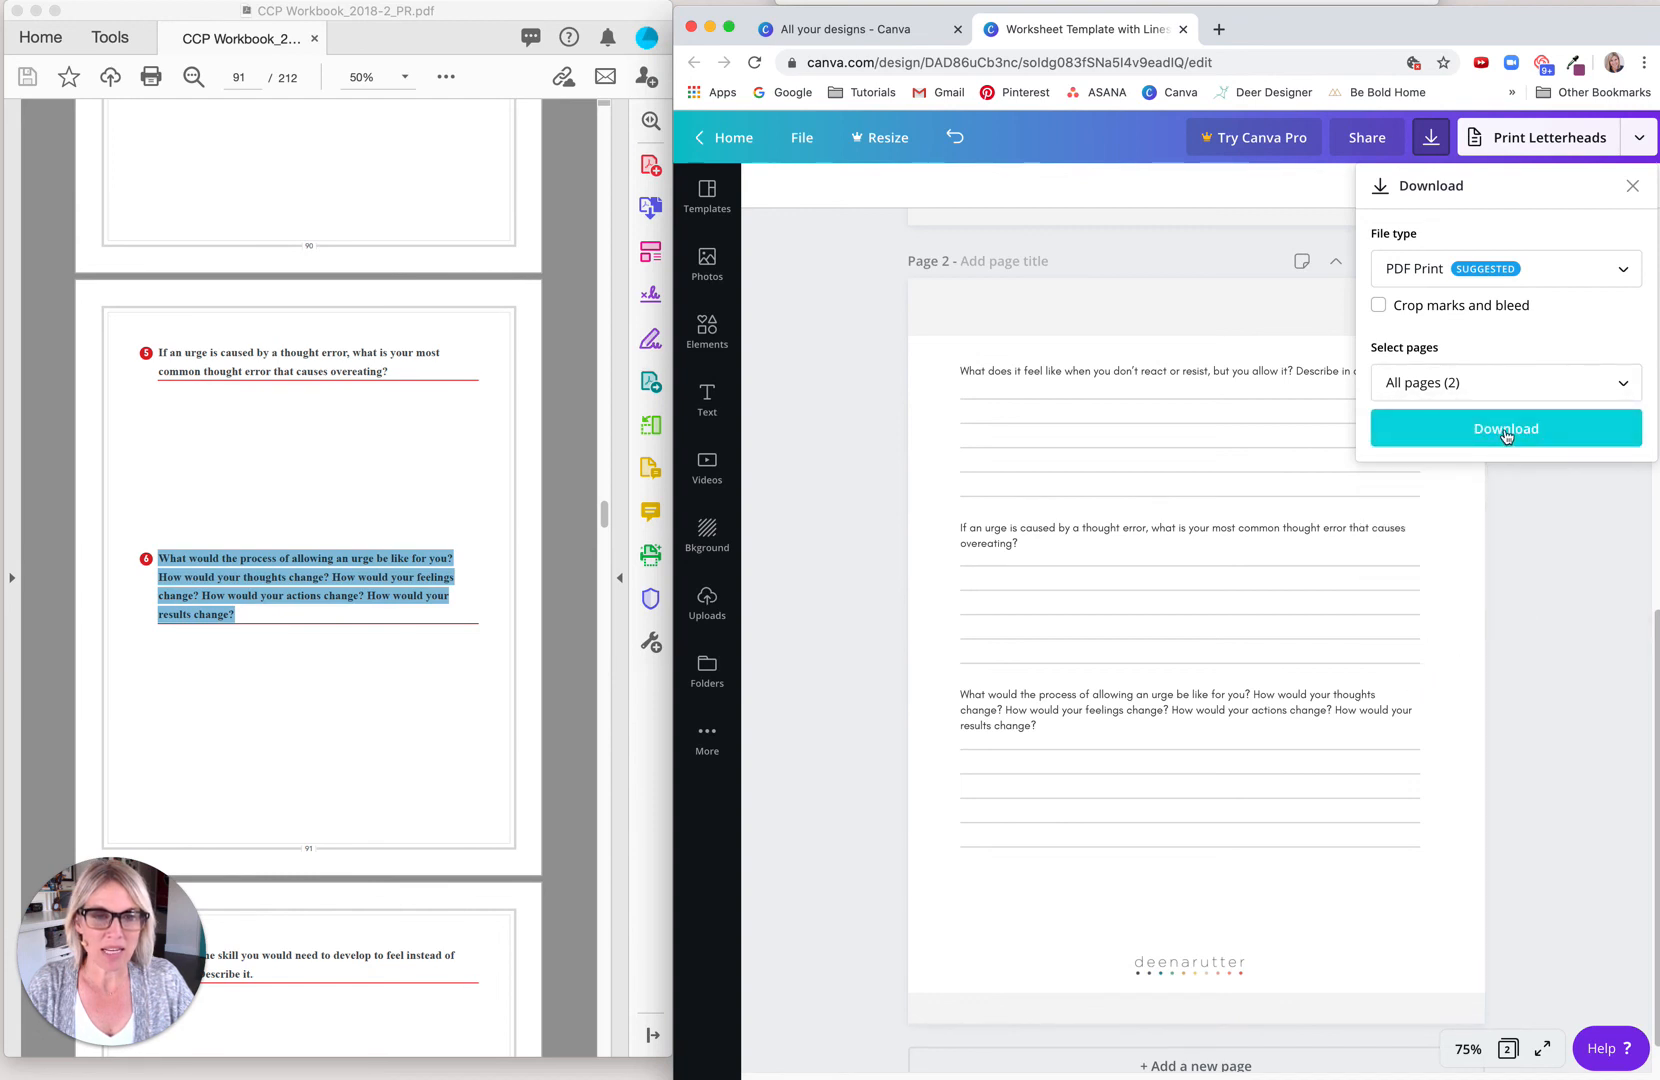
left_click(1506, 430)
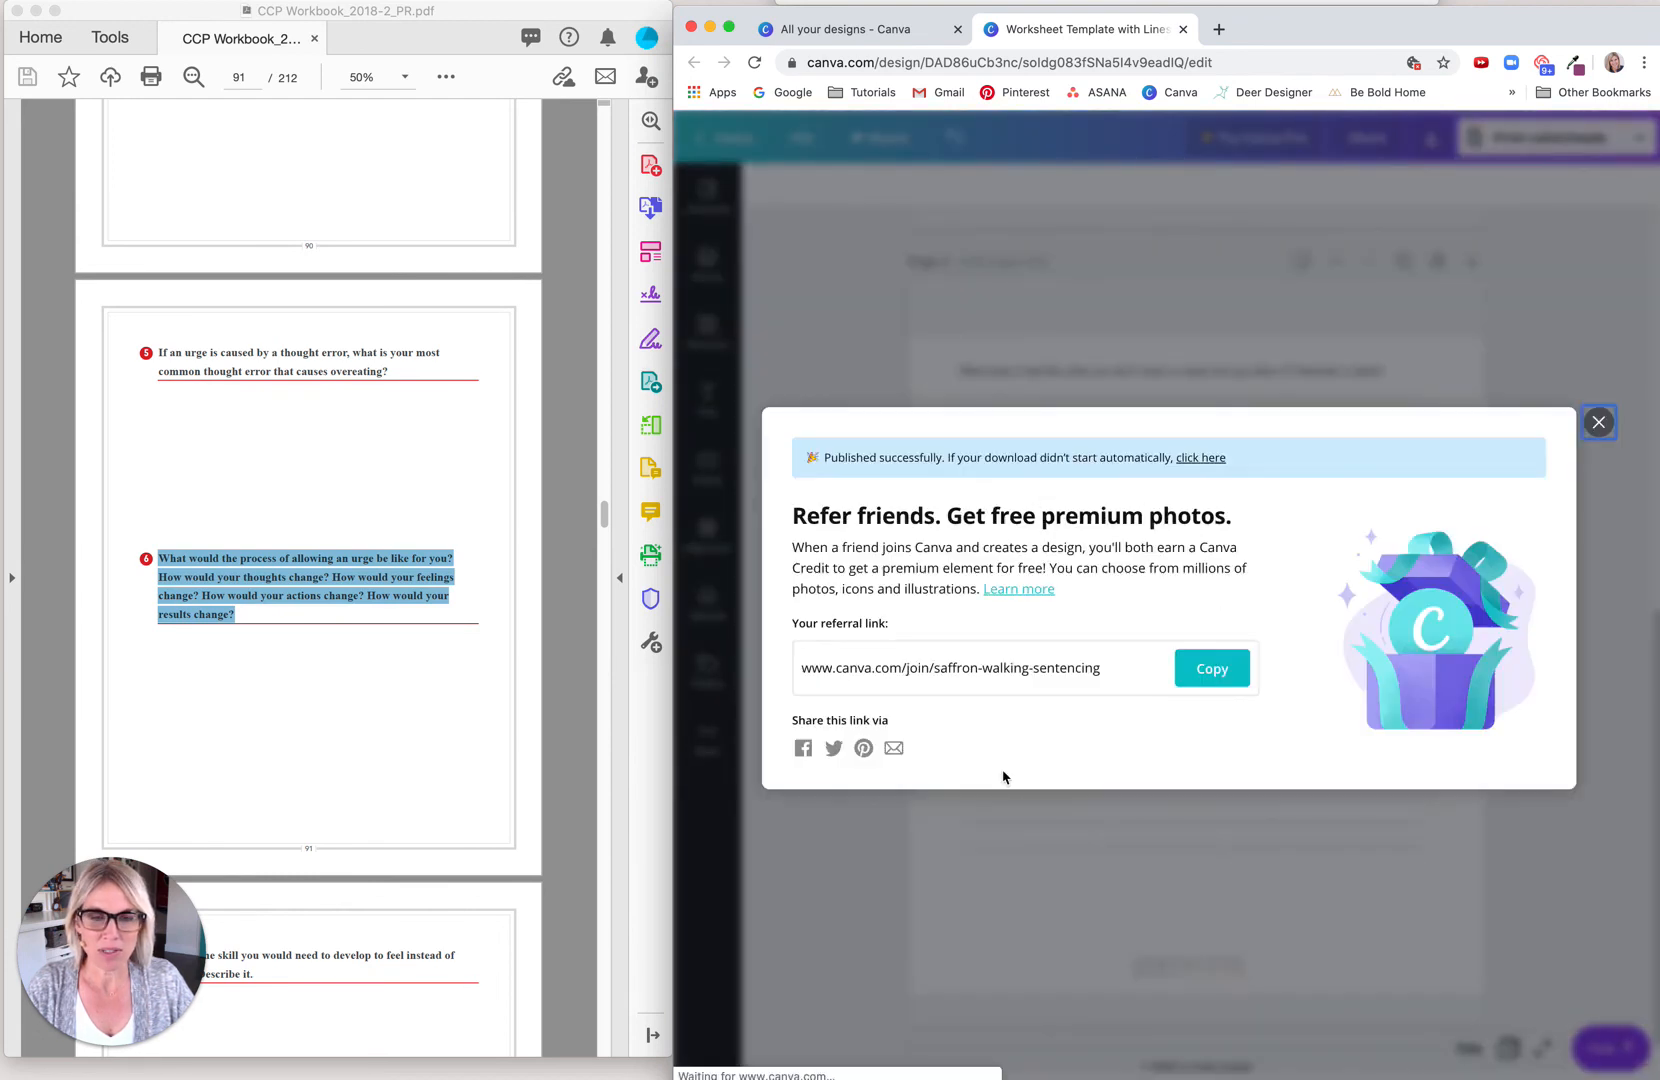
left_click(1599, 400)
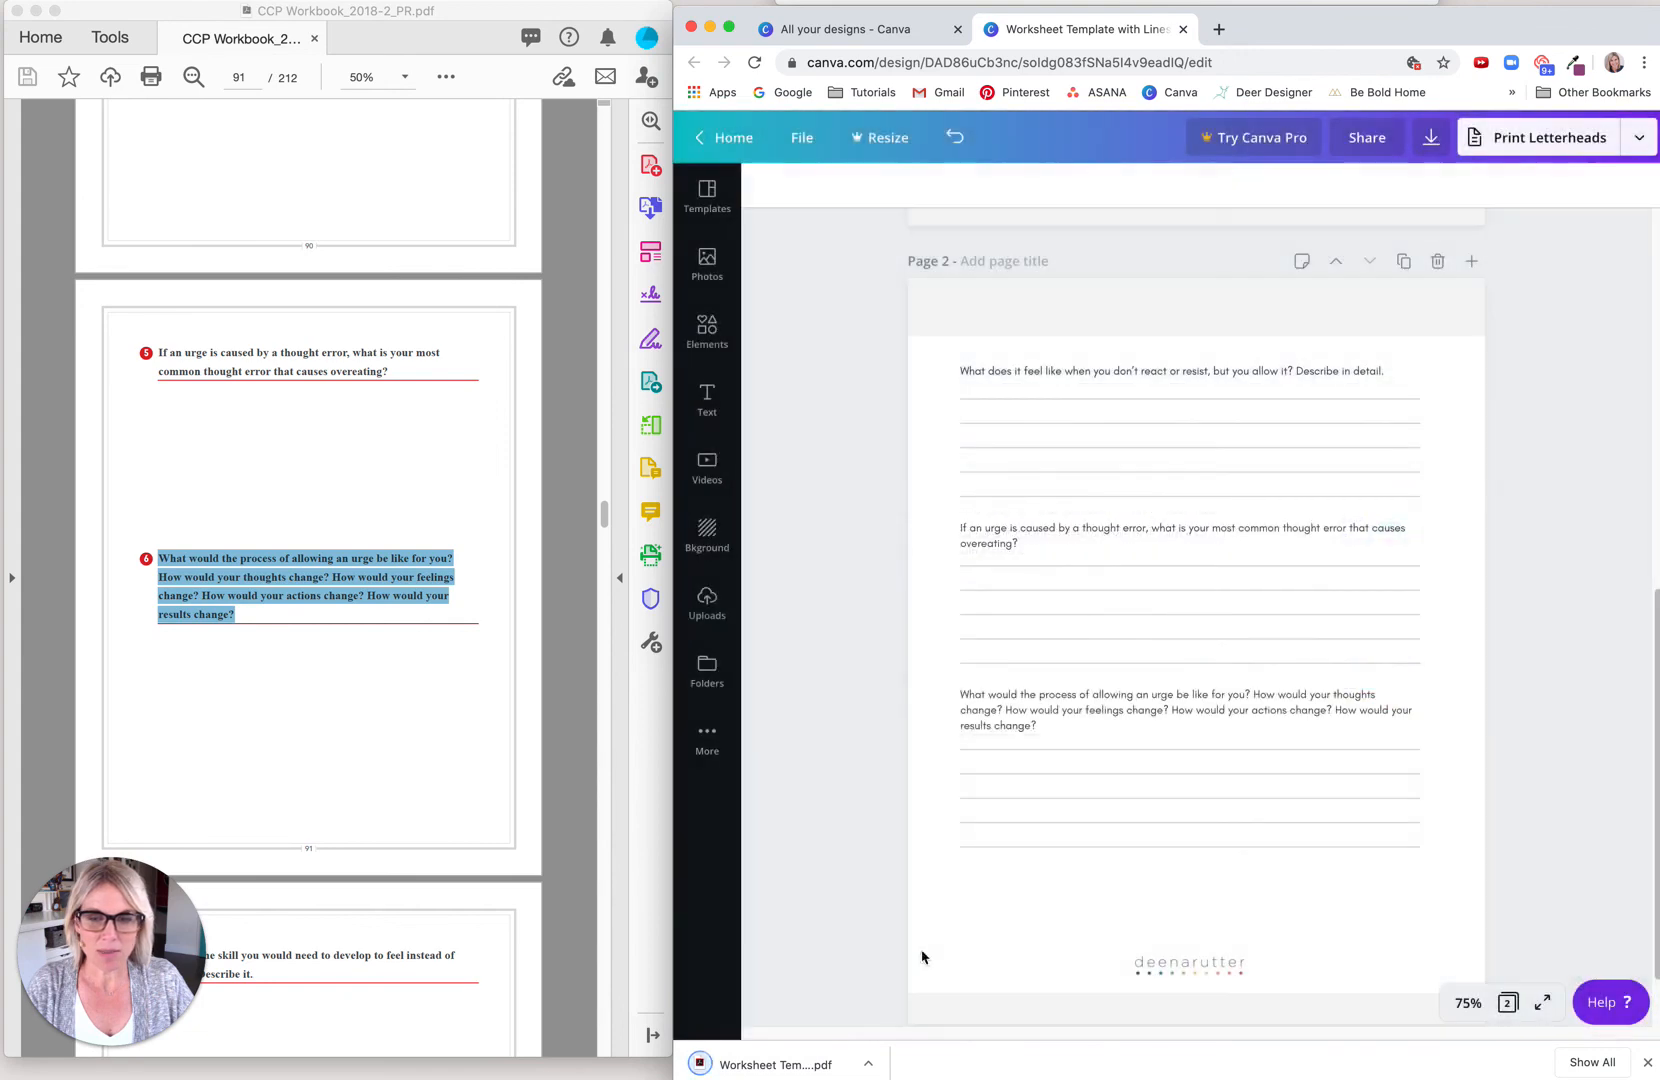
Step: Show the downloaded worksheet PDF in its Finder folder to check it, then close the Finder windows
left_click(868, 1063)
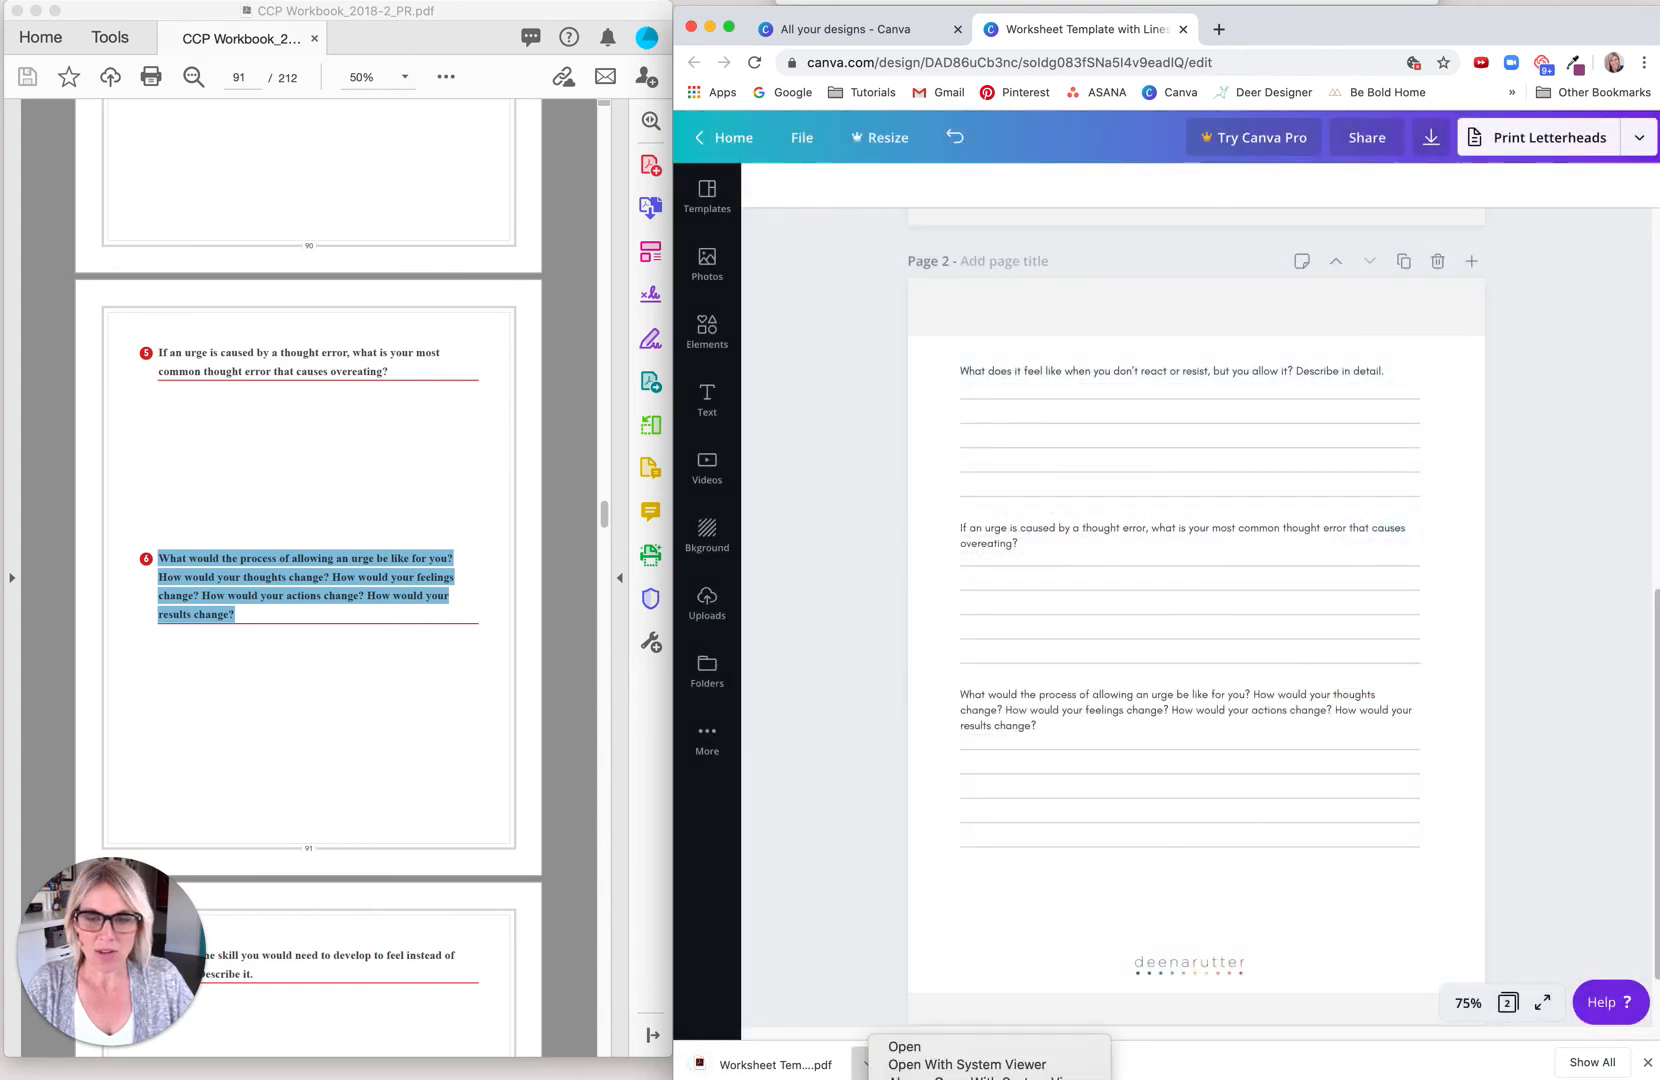
left_click(948, 1079)
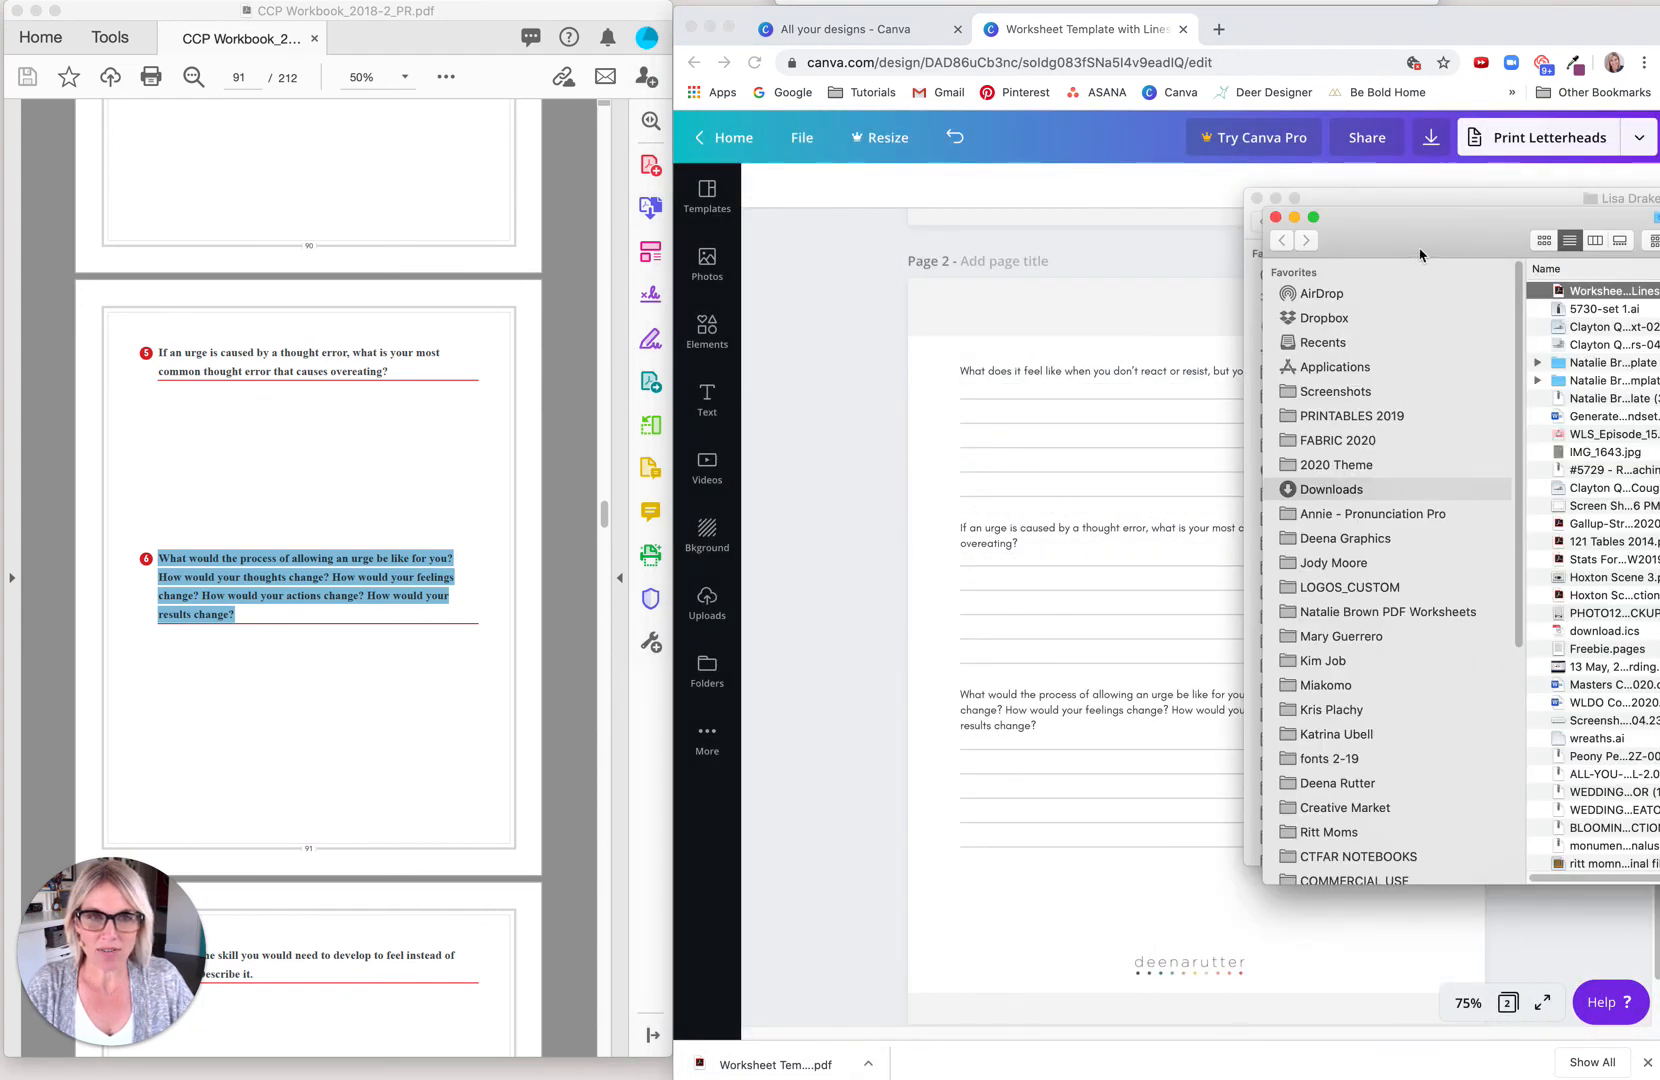
left_click_drag(1420, 254, 962, 264)
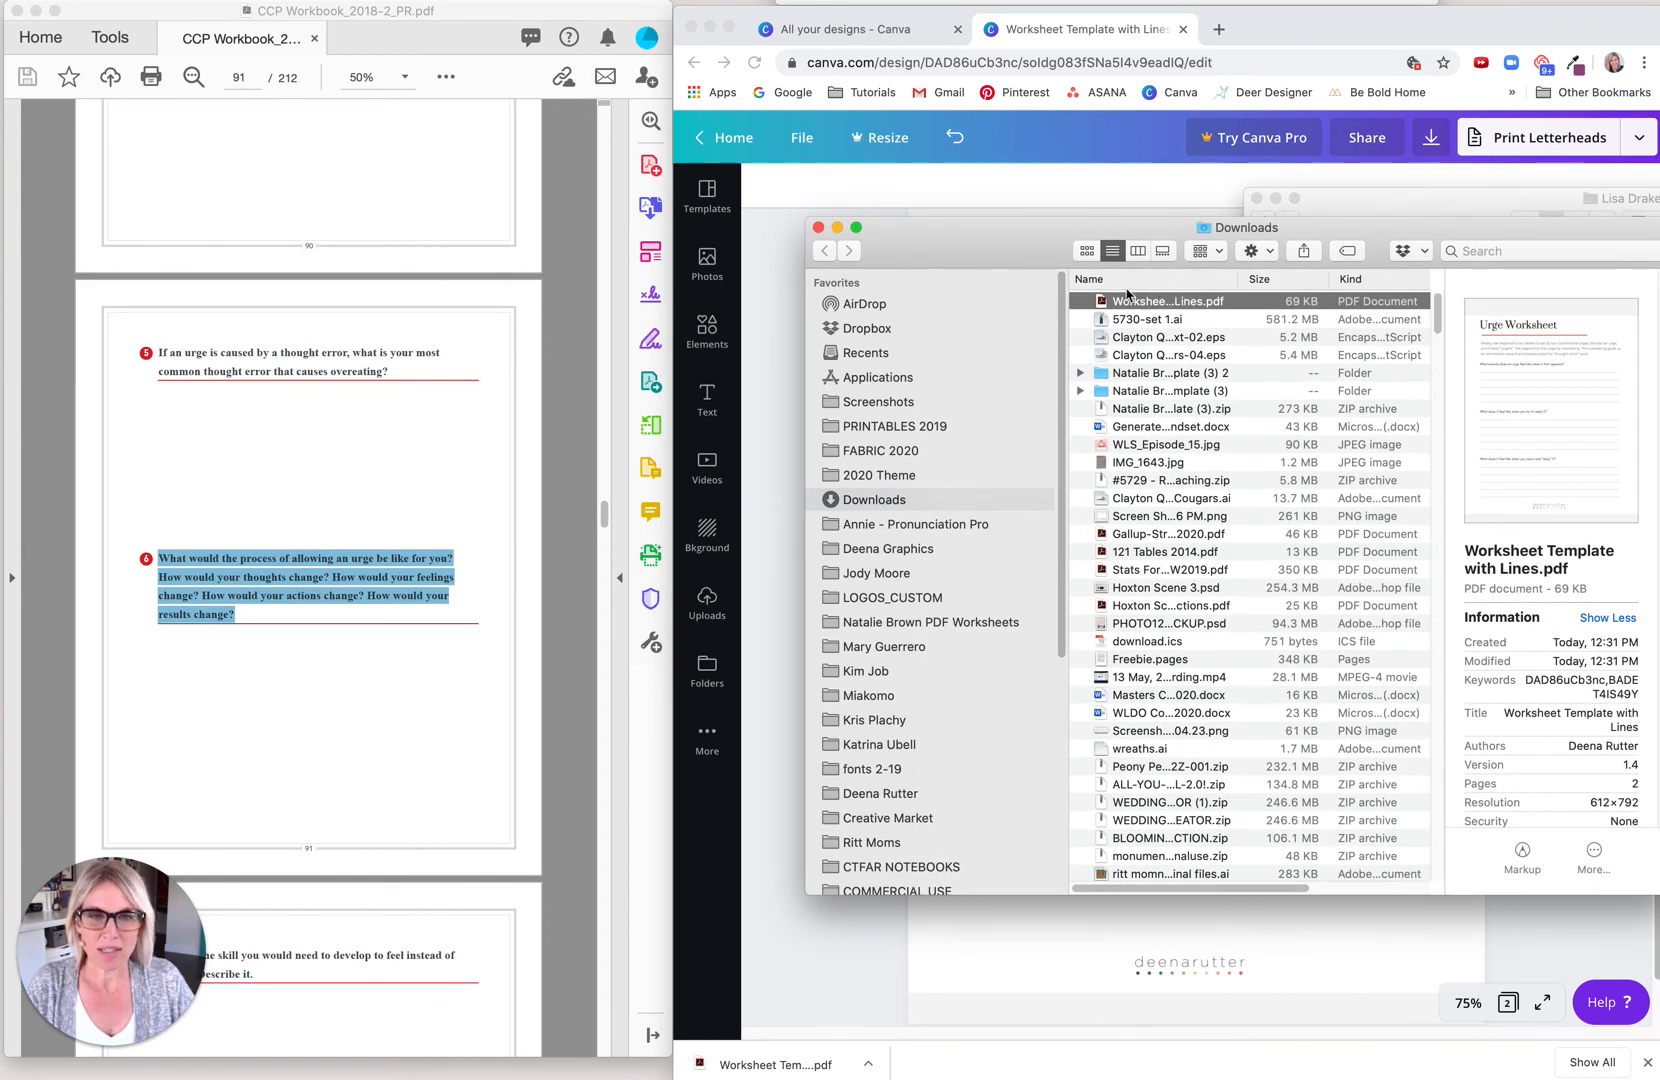
left_click(818, 228)
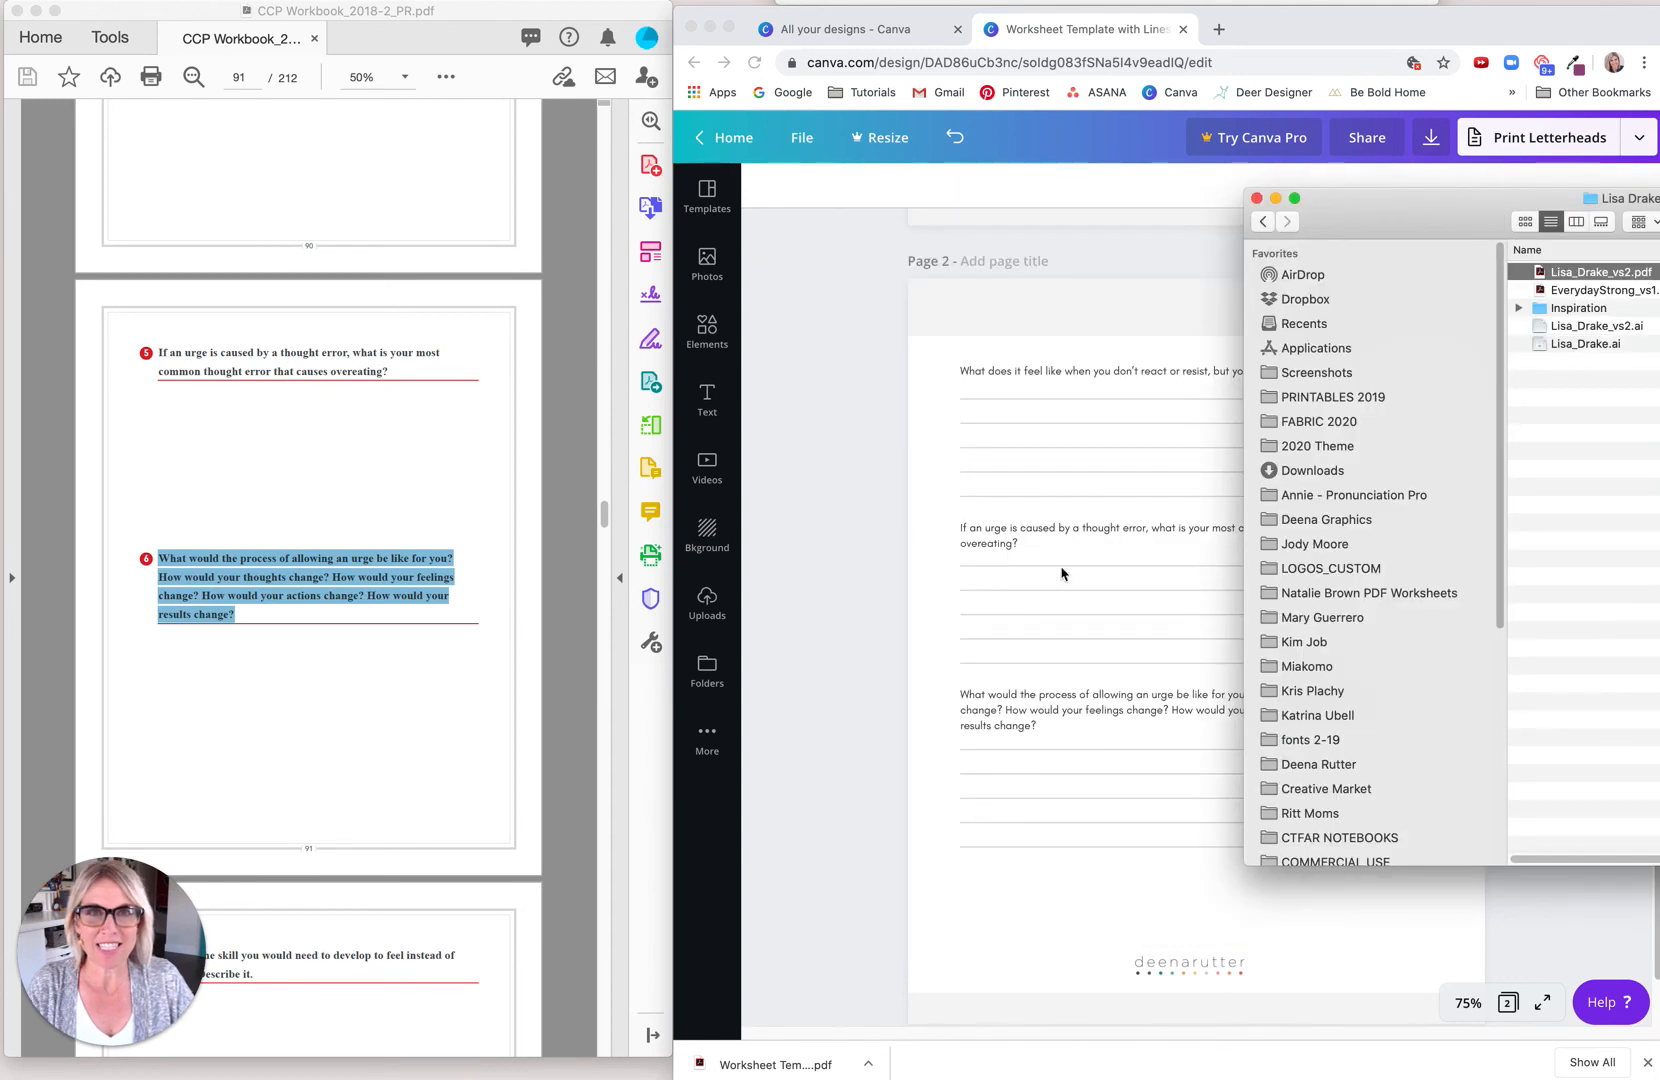
left_click(1257, 199)
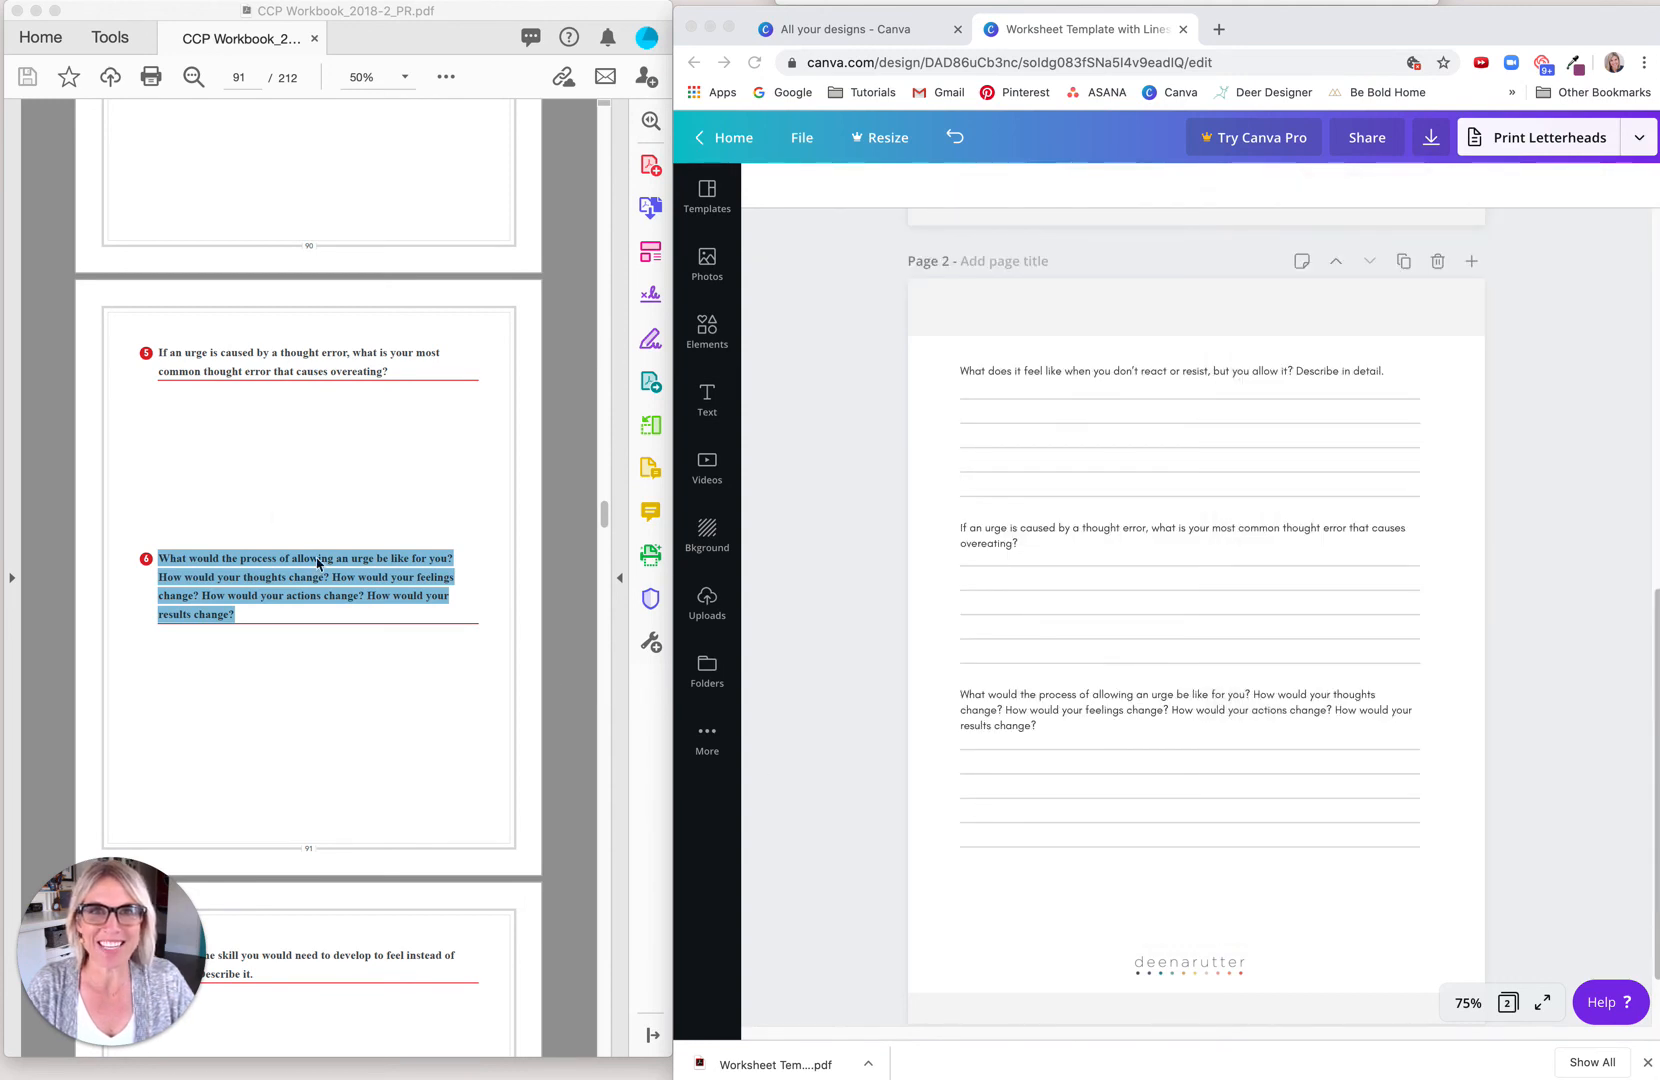